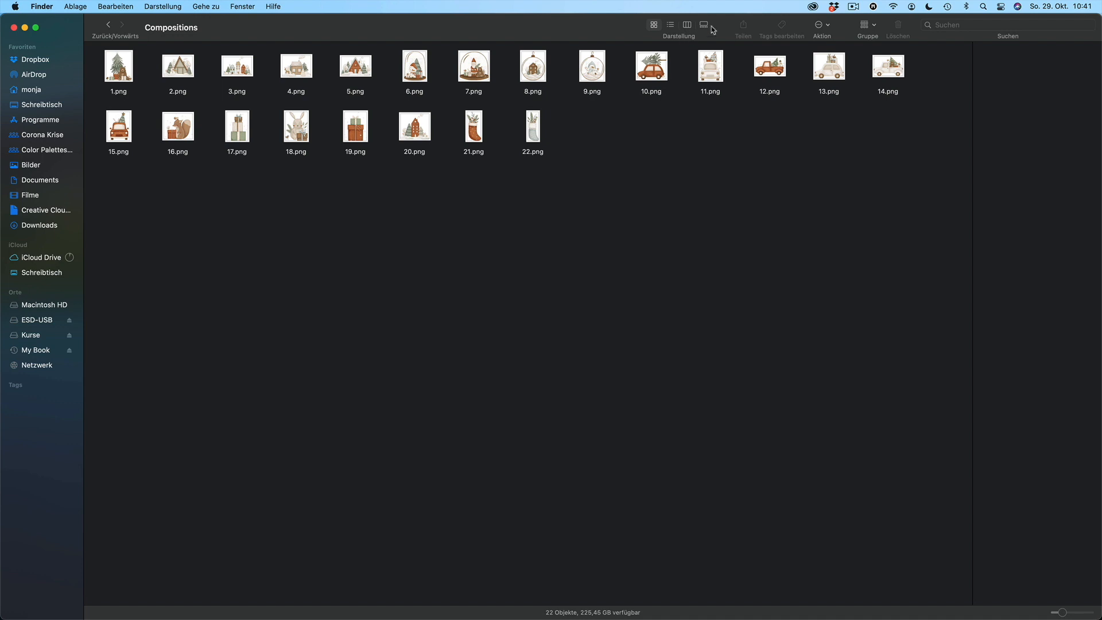
# Step: Show the Compositions folder as a gallery and look through its illustrations one by one from 1.png to 22.png
pyautogui.click(704, 25)
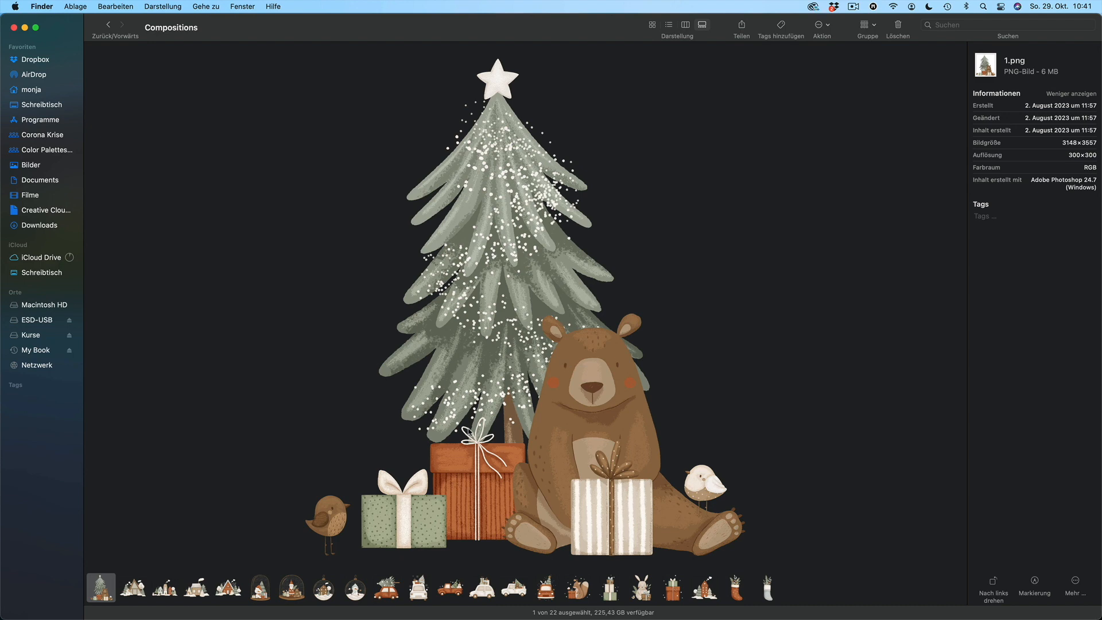
pyautogui.press('Right')
pyautogui.press('Right')
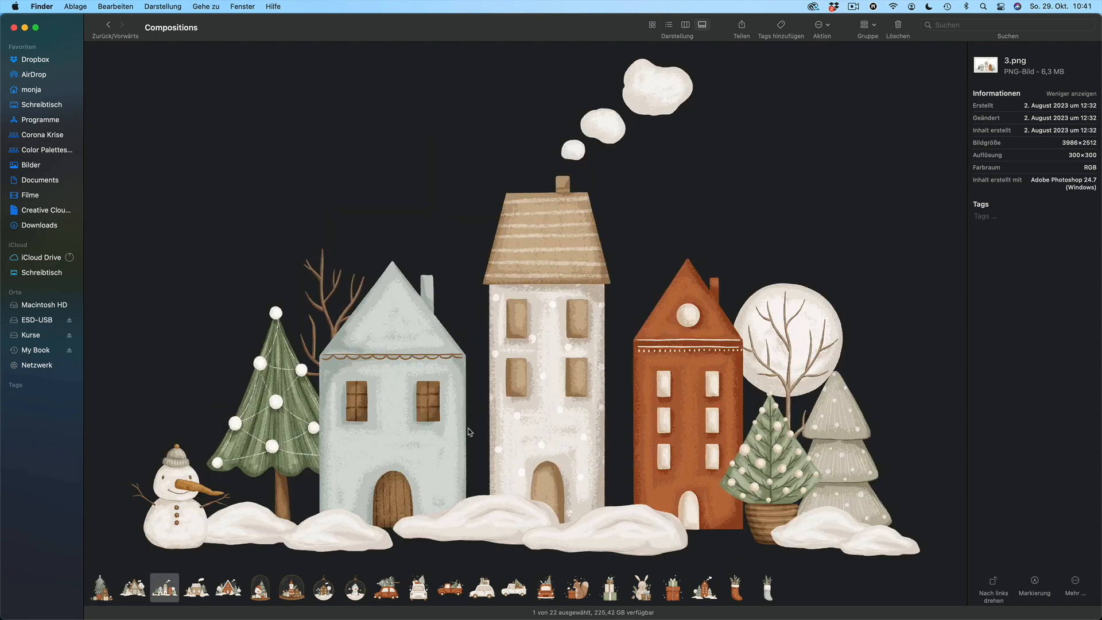
pyautogui.press('Right')
pyautogui.press('Right')
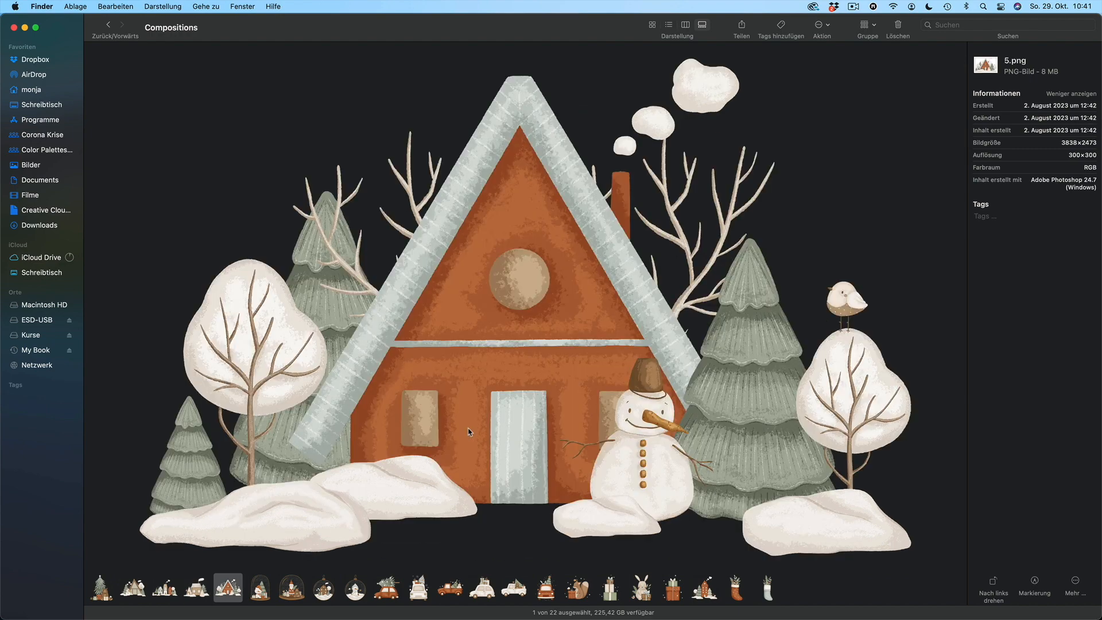
pyautogui.press('Right')
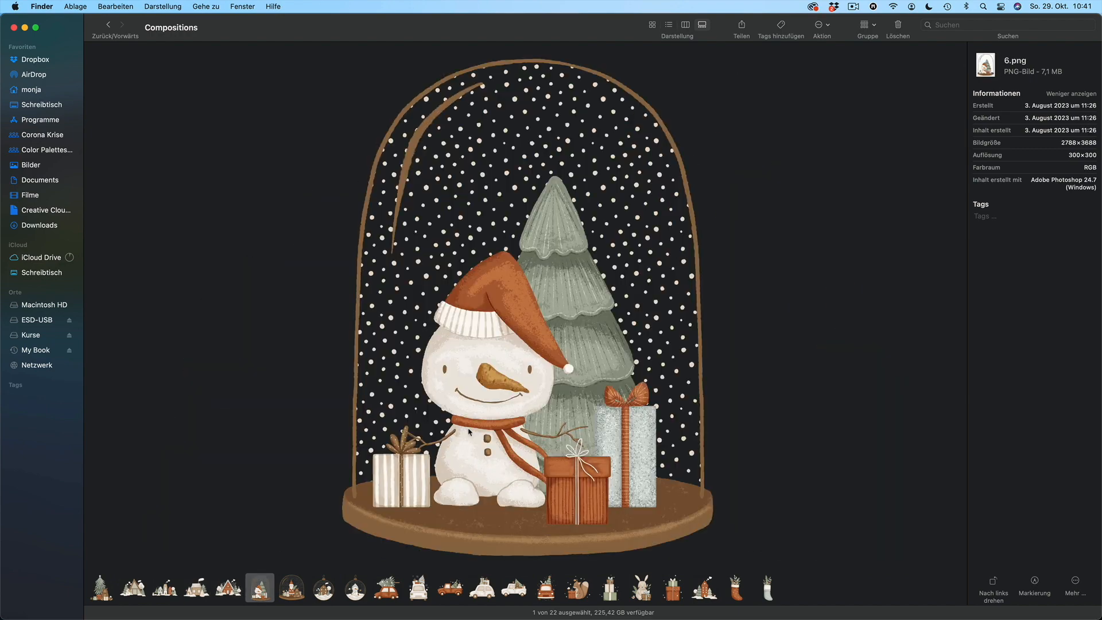
pyautogui.press('Right')
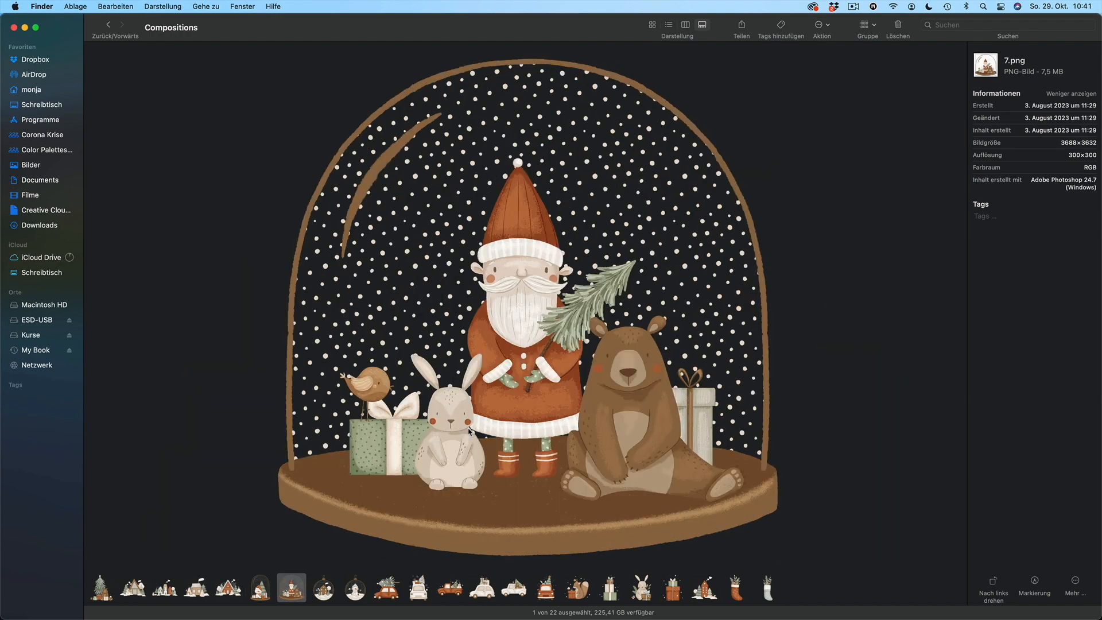
pyautogui.press('Right')
pyautogui.press('Right')
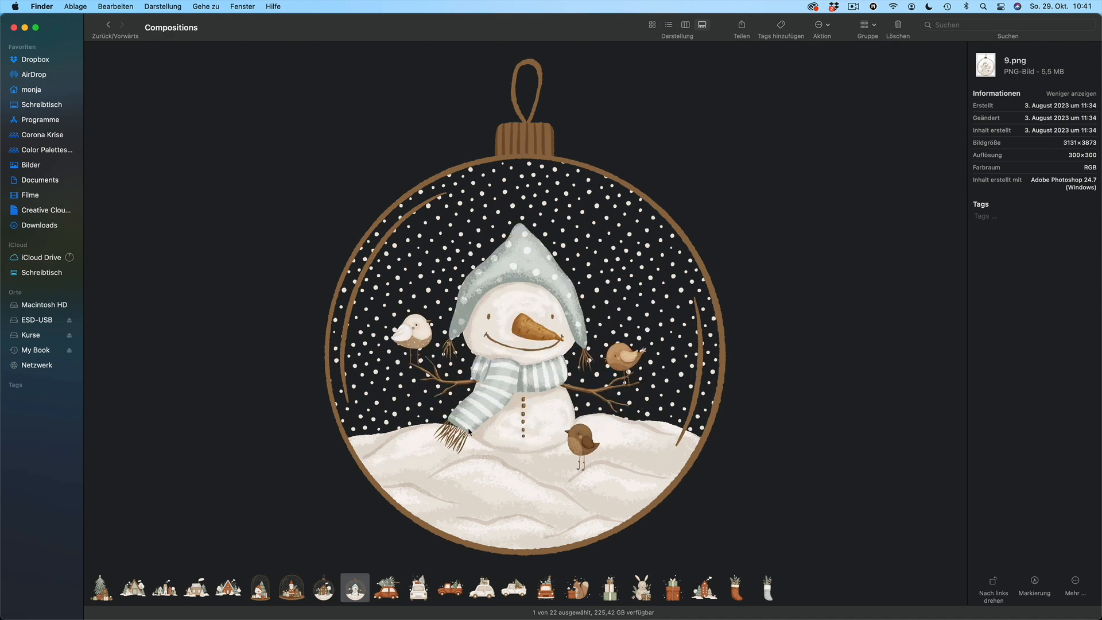
pyautogui.press('Right')
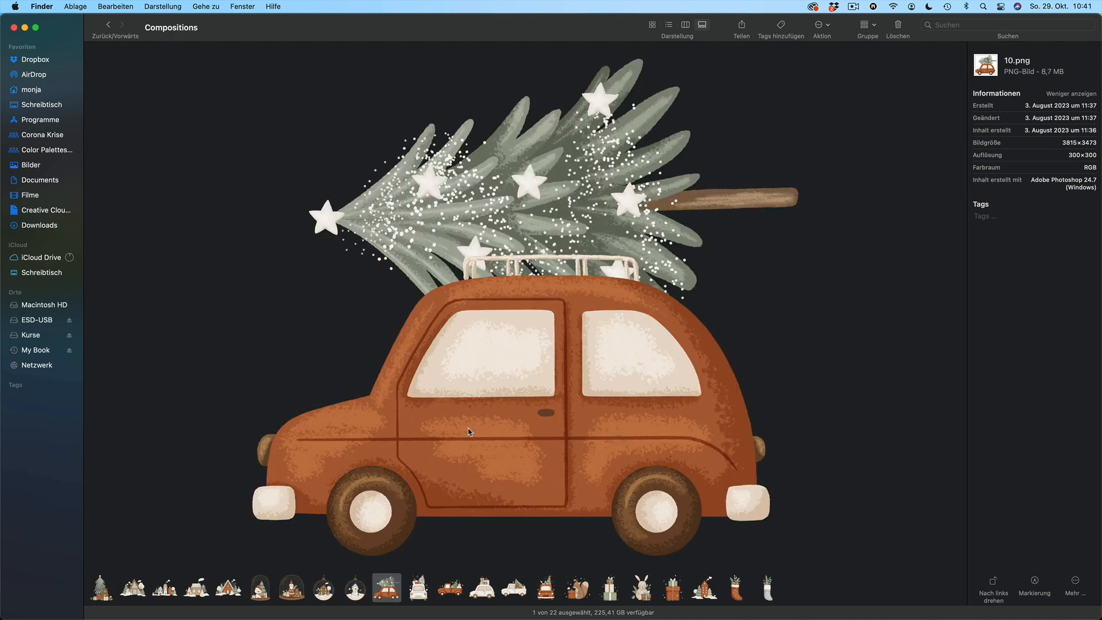
pyautogui.press('Right')
pyautogui.press('Right')
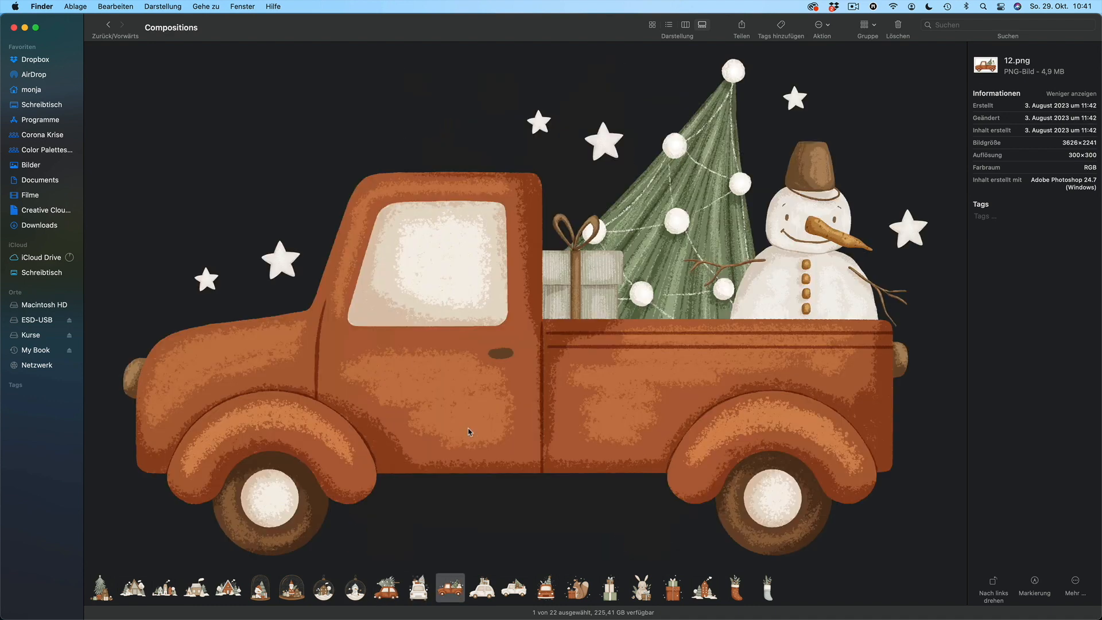
pyautogui.press('Right')
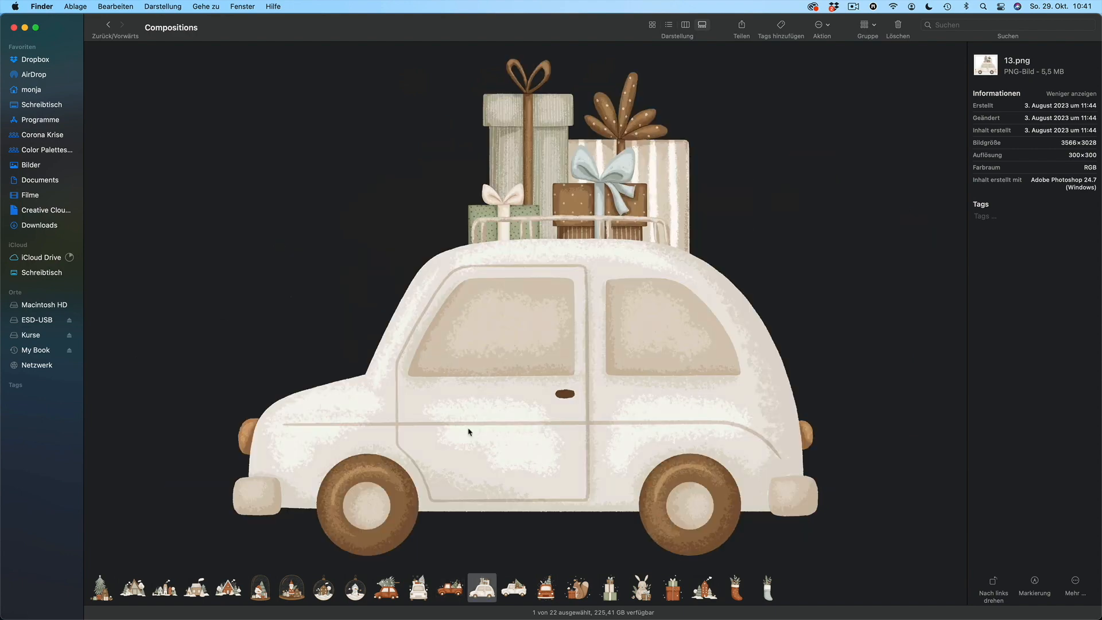
pyautogui.press('Right')
pyautogui.press('Right')
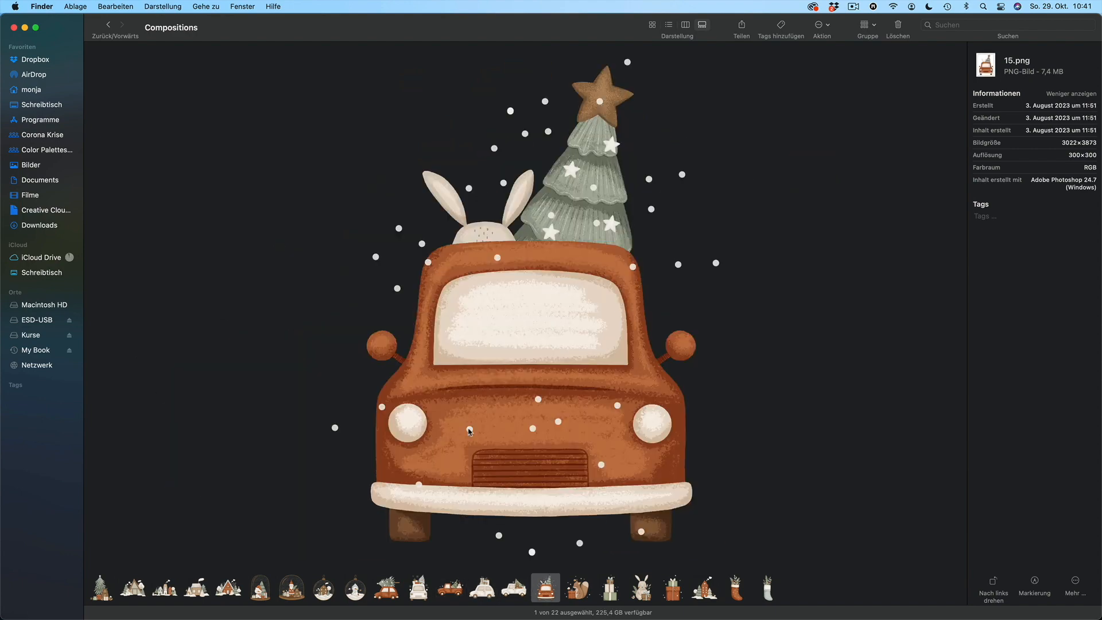
pyautogui.press('Right')
pyautogui.press('Right')
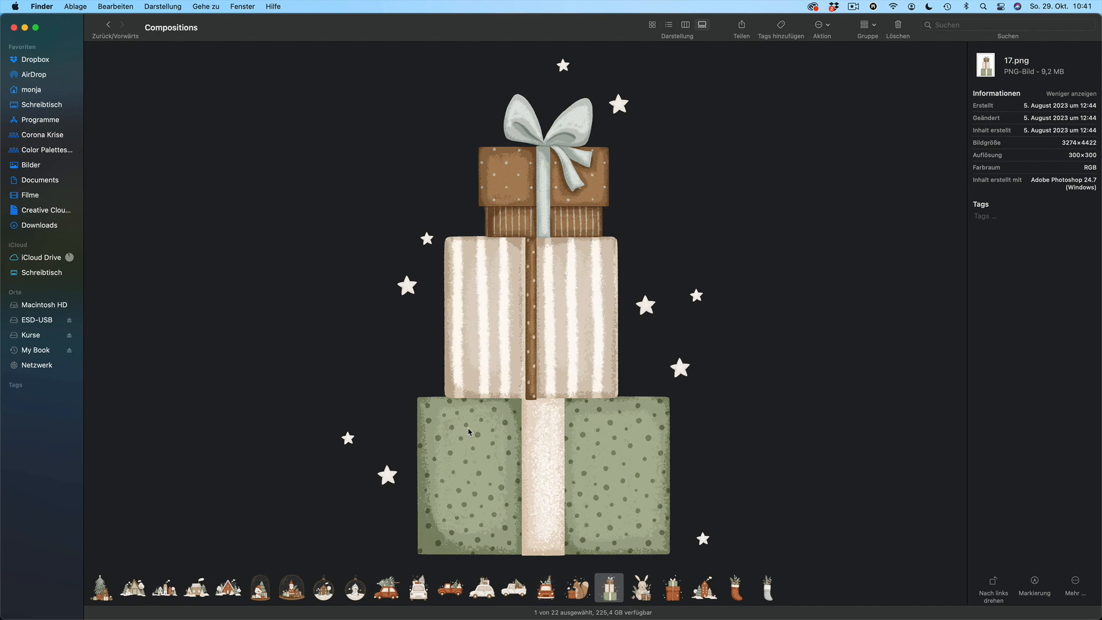
pyautogui.press('Right')
pyautogui.press('Right')
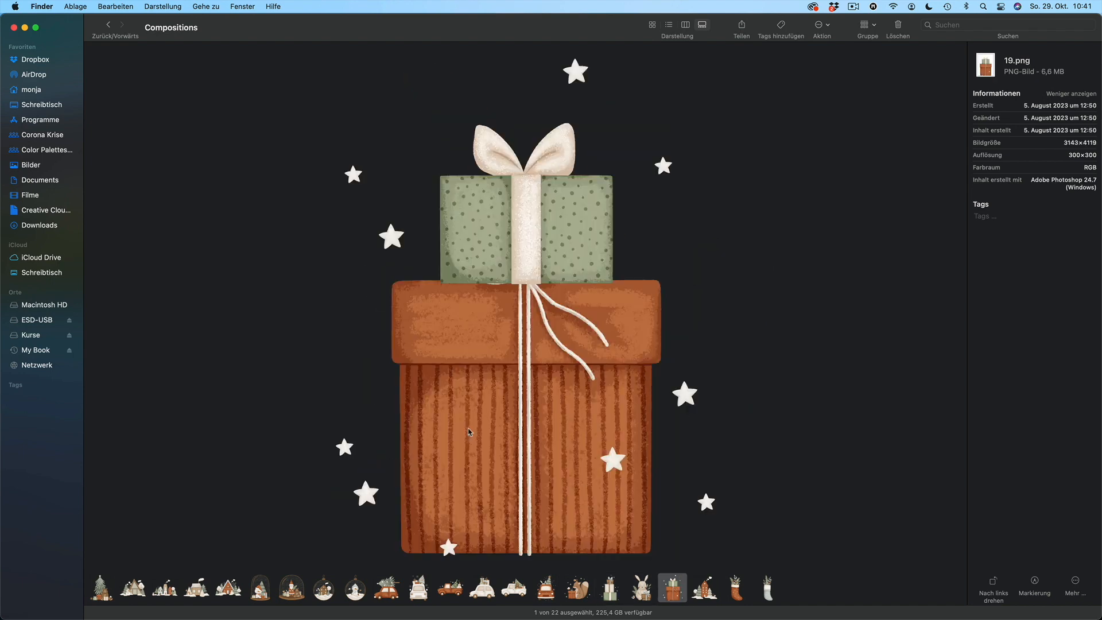
pyautogui.press('Right')
pyautogui.press('Right')
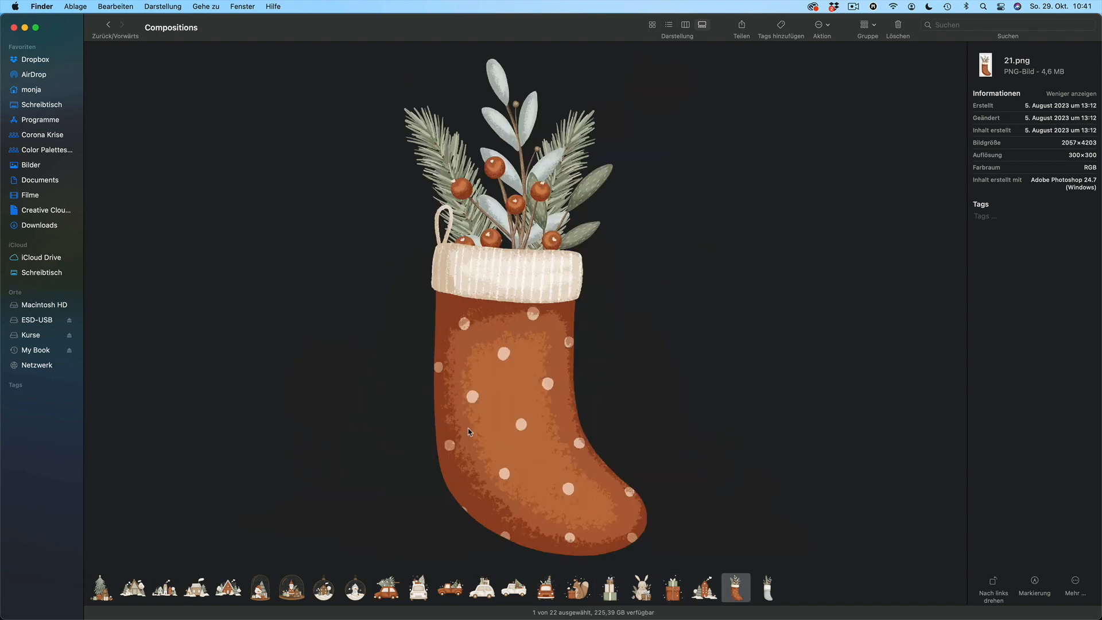
pyautogui.press('Right')
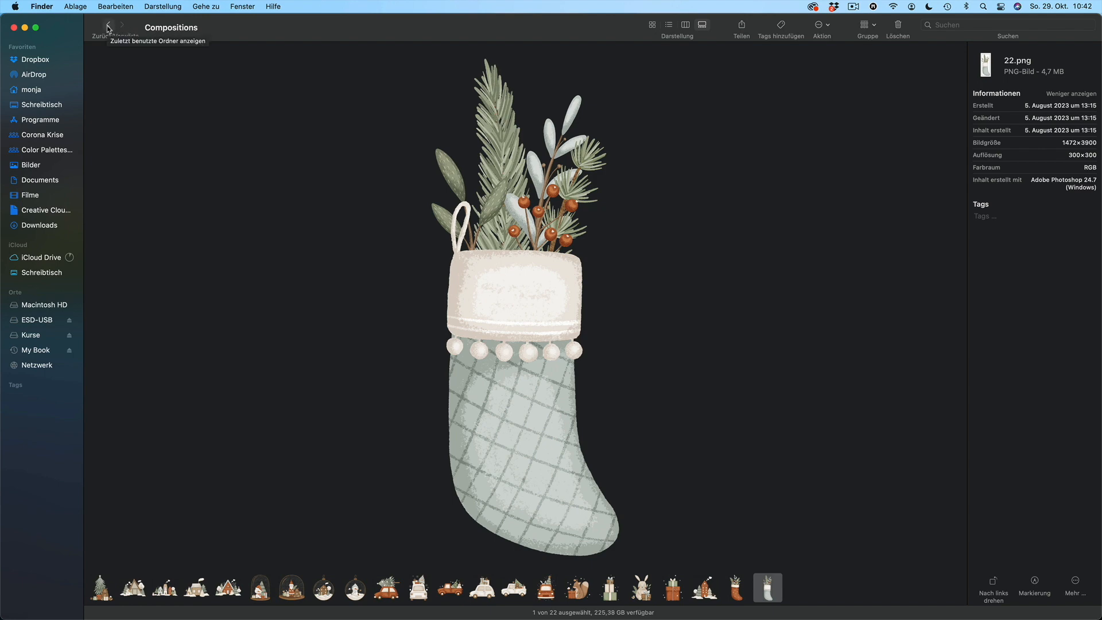
# Step: Return to the Christmas Time by polikarpovaart folder and open its Elements folder
pyautogui.click(108, 26)
pyautogui.click(203, 101)
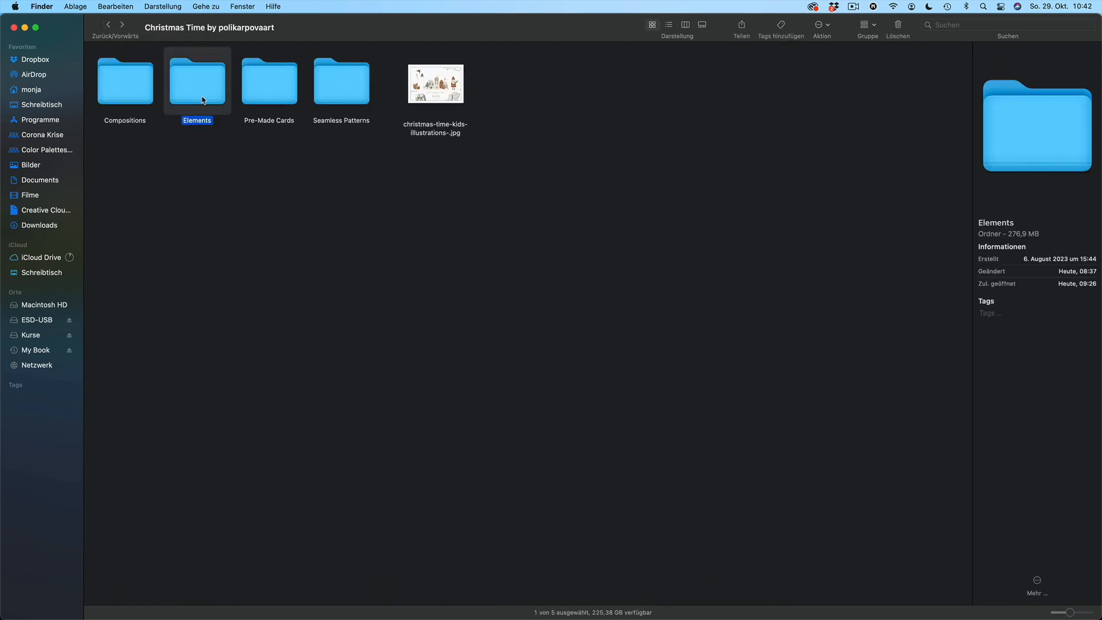
pyautogui.doubleClick(203, 101)
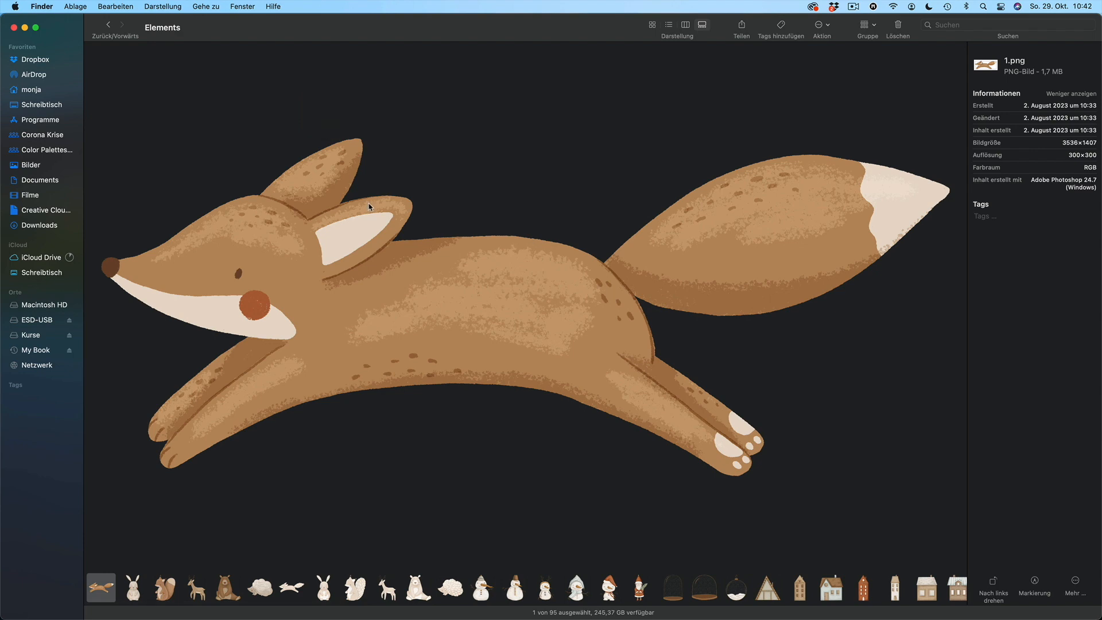
# Step: Look through the illustrations in the Elements folder one by one from 1.png to 33.png
pyautogui.press('Right')
pyautogui.press('Right')
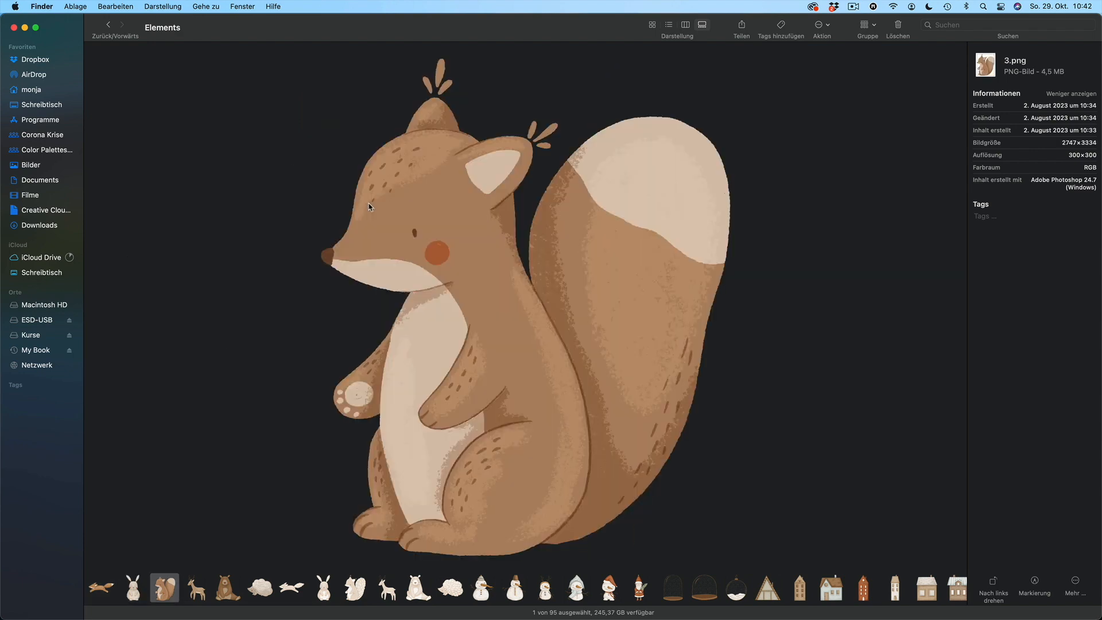
pyautogui.press('Right')
pyautogui.press('Right')
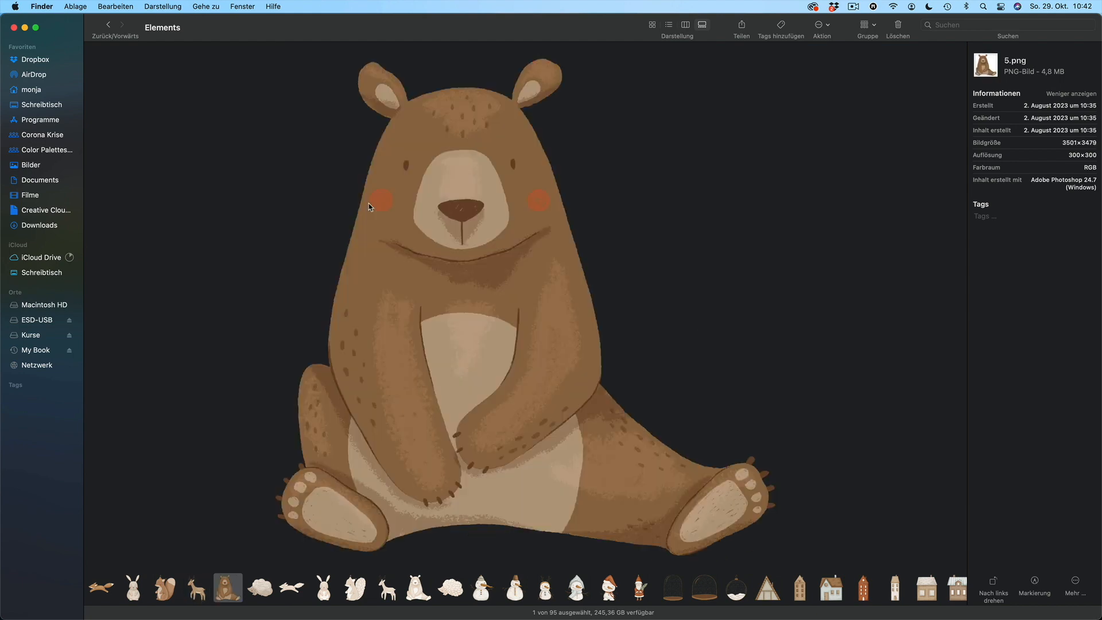
pyautogui.press('Right')
pyautogui.press('Right')
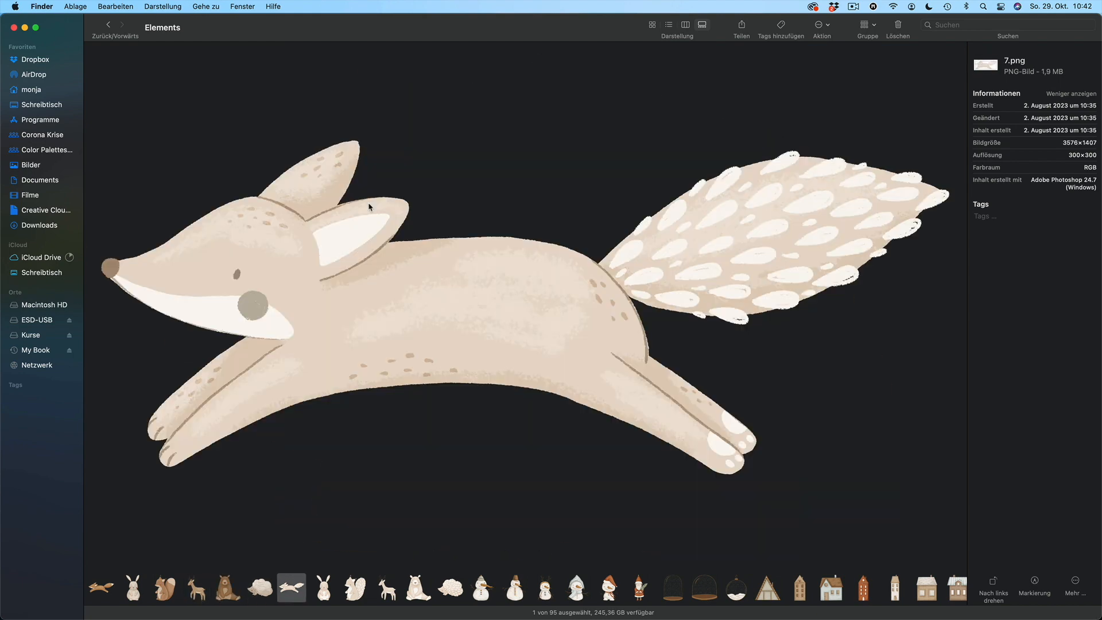
pyautogui.press('Right')
pyautogui.press('Right')
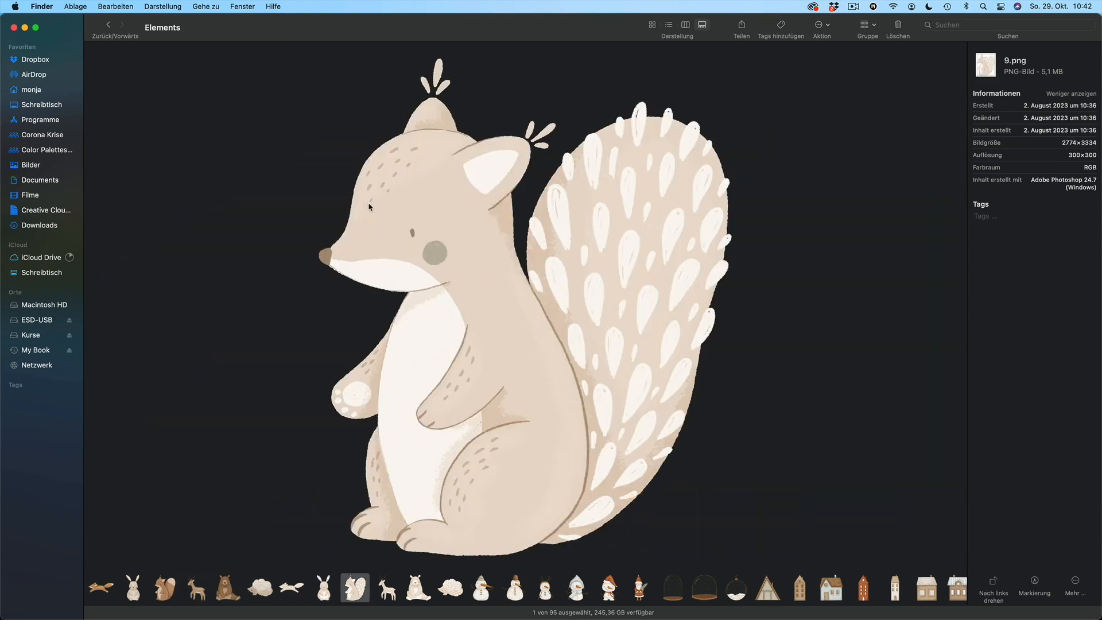
pyautogui.press('Right')
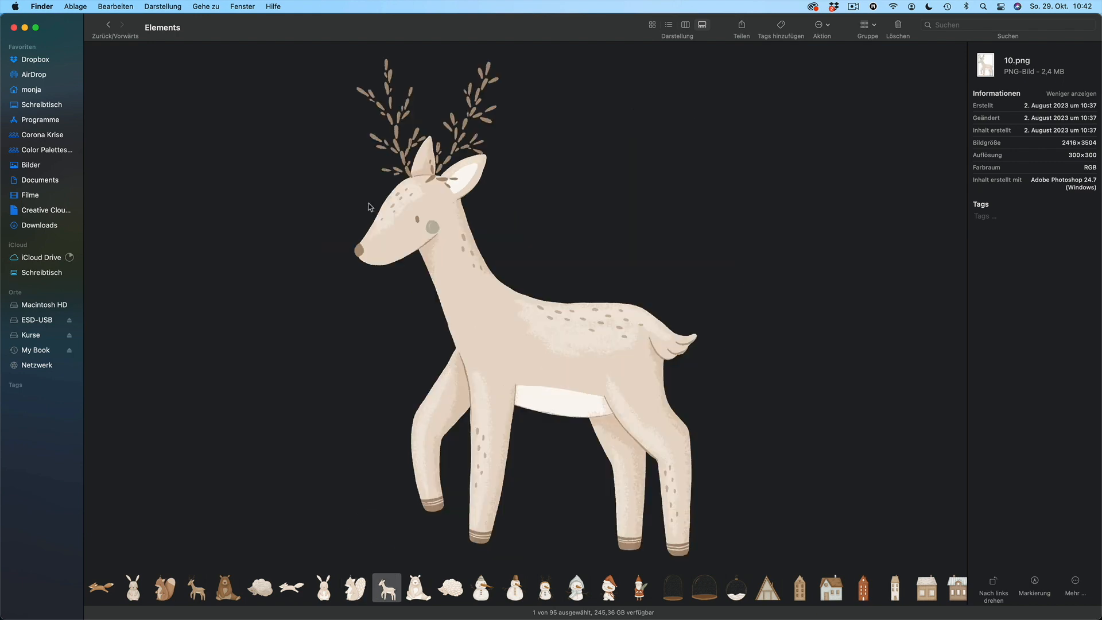
pyautogui.press('Right')
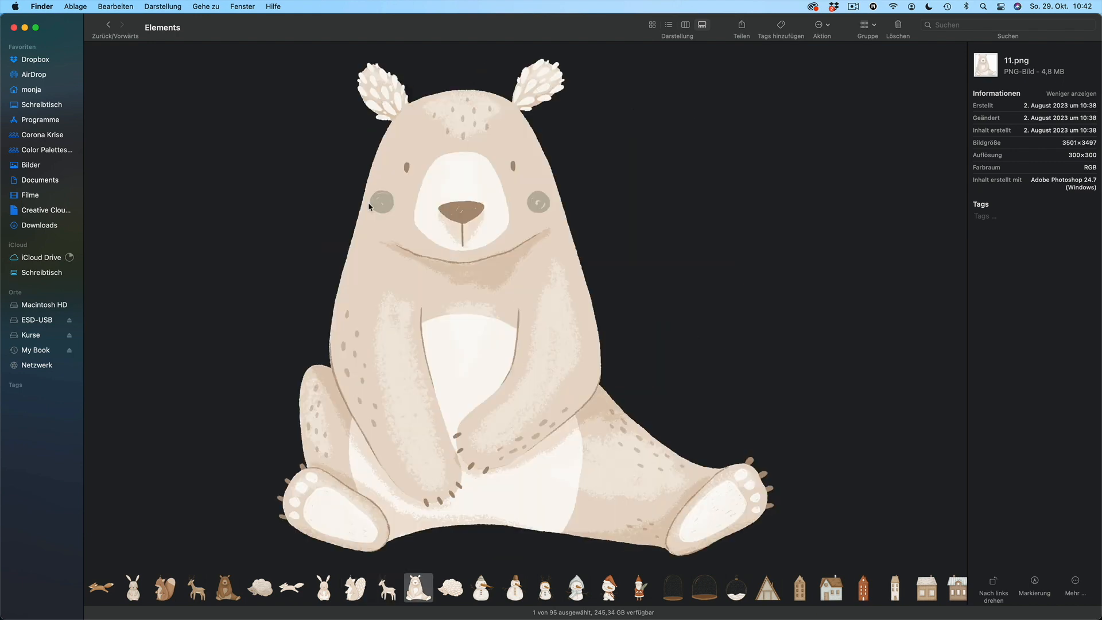
pyautogui.press('Right')
pyautogui.press('Right')
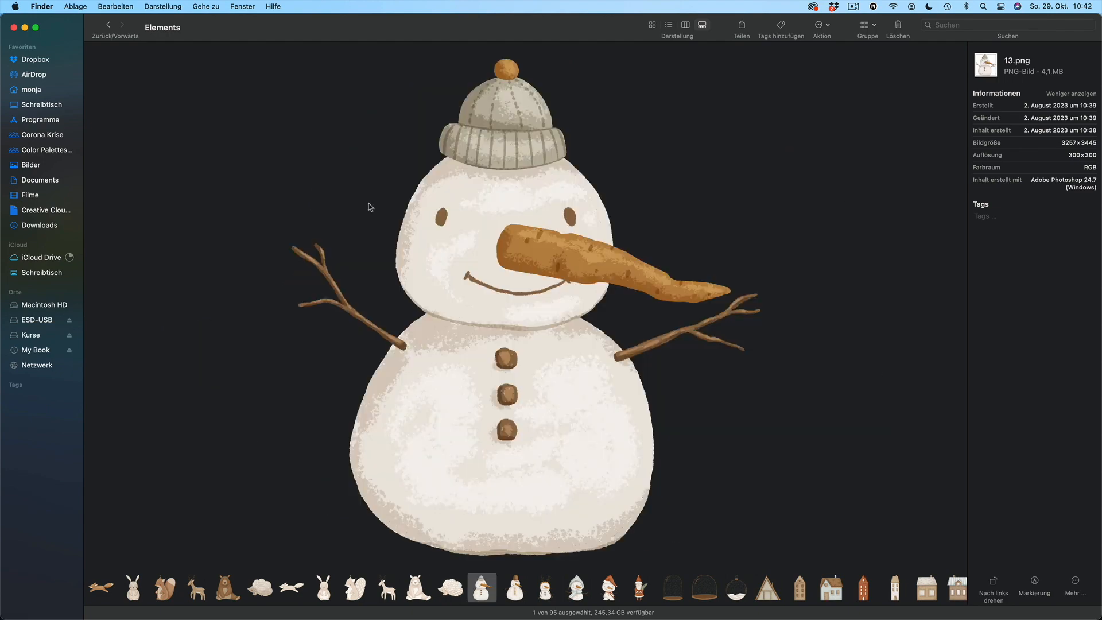
pyautogui.press('Right')
pyautogui.press('Right')
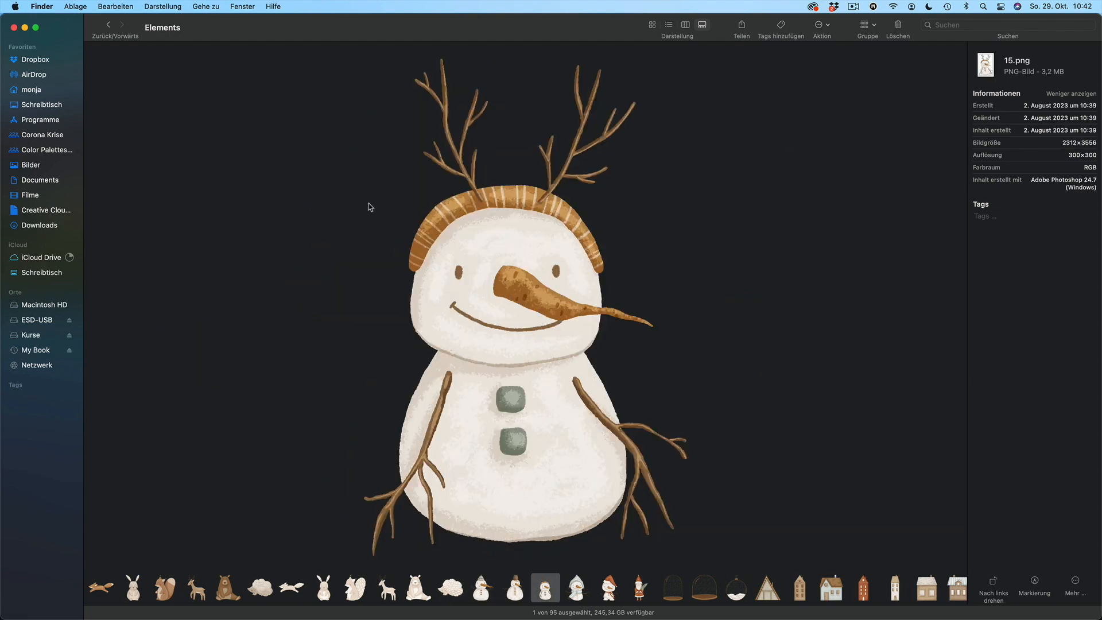
pyautogui.press('Right')
pyautogui.press('Right')
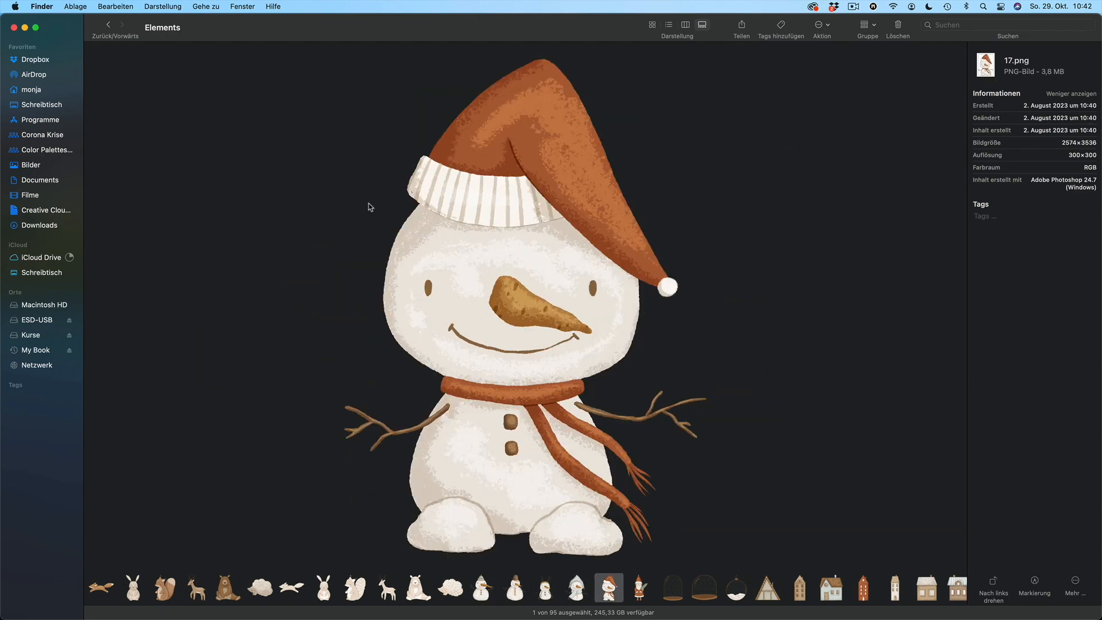
pyautogui.press('Right')
pyautogui.press('Right')
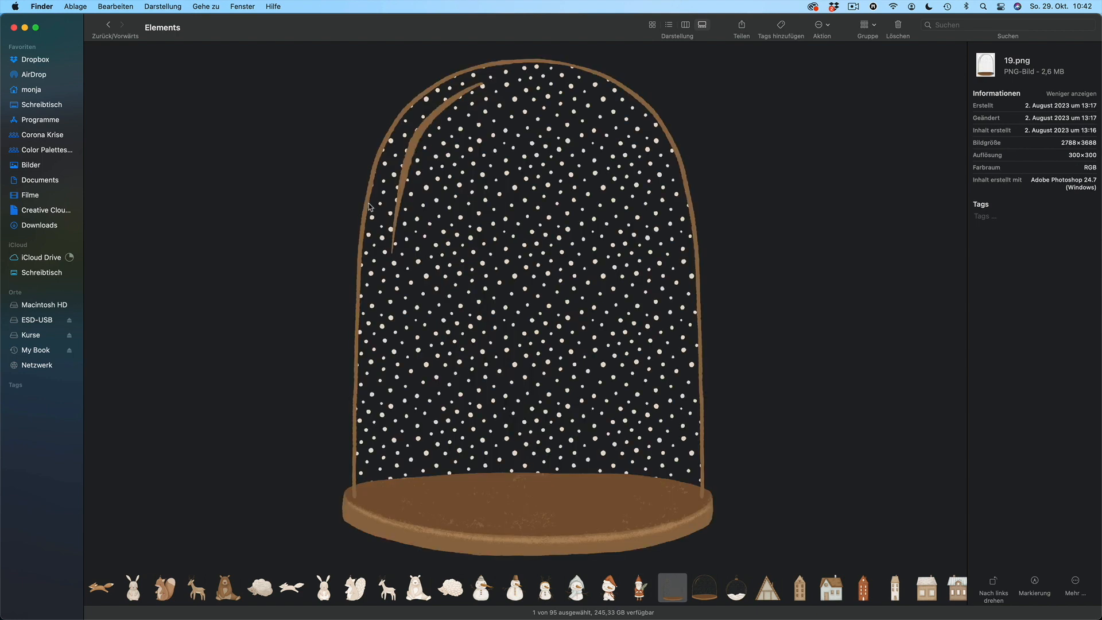
pyautogui.press('Right')
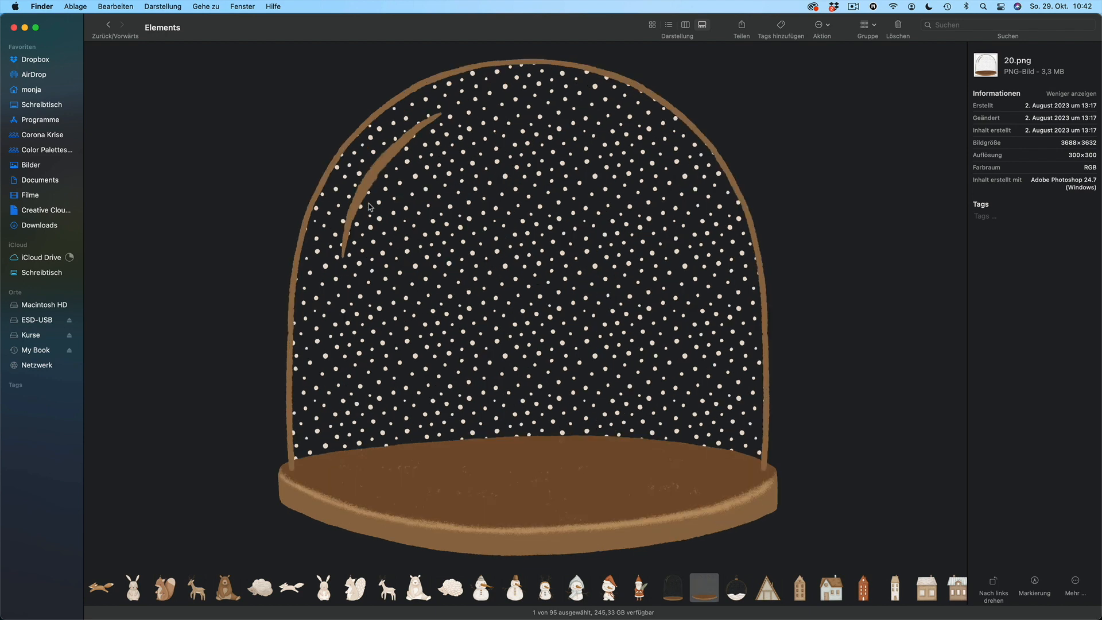
pyautogui.press('Right')
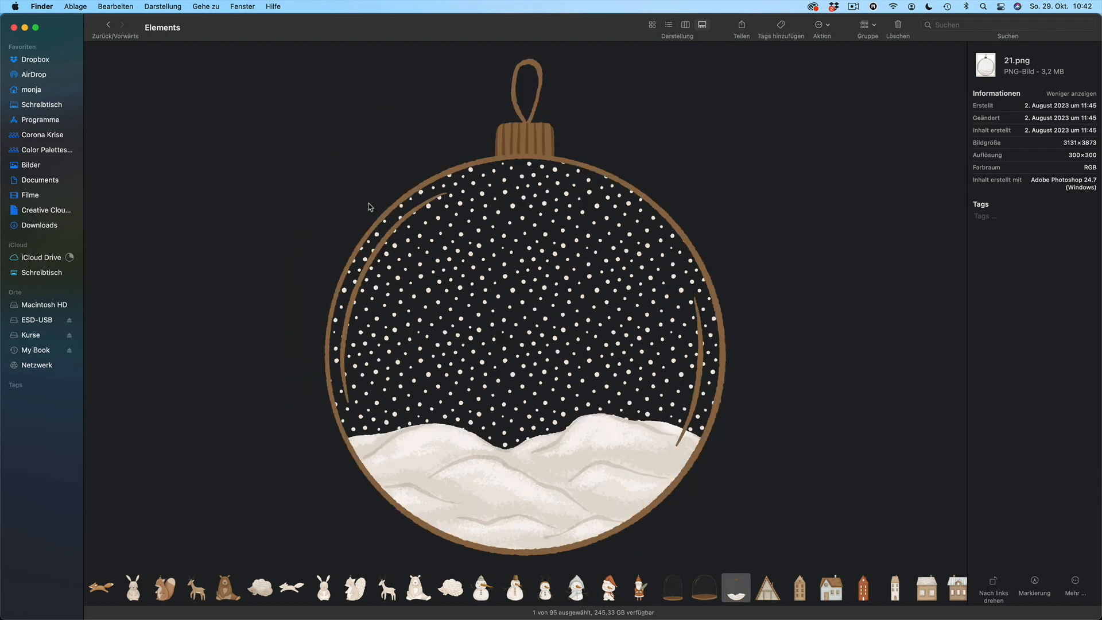
pyautogui.press('Right')
pyautogui.press('Right')
pyautogui.press('Right')
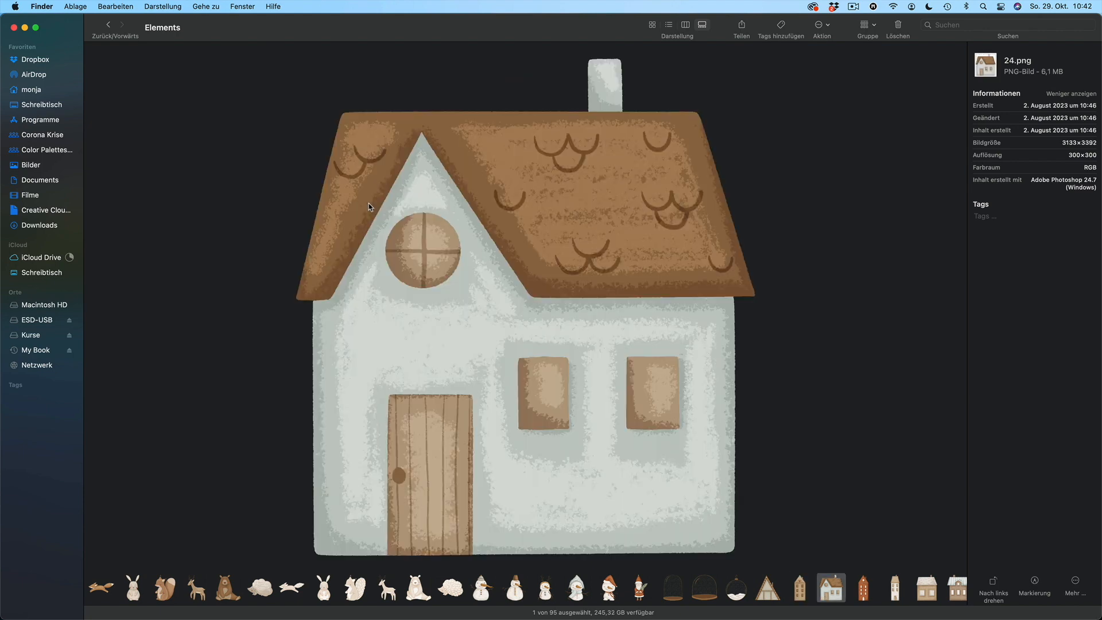
pyautogui.press('Right')
pyautogui.press('Right')
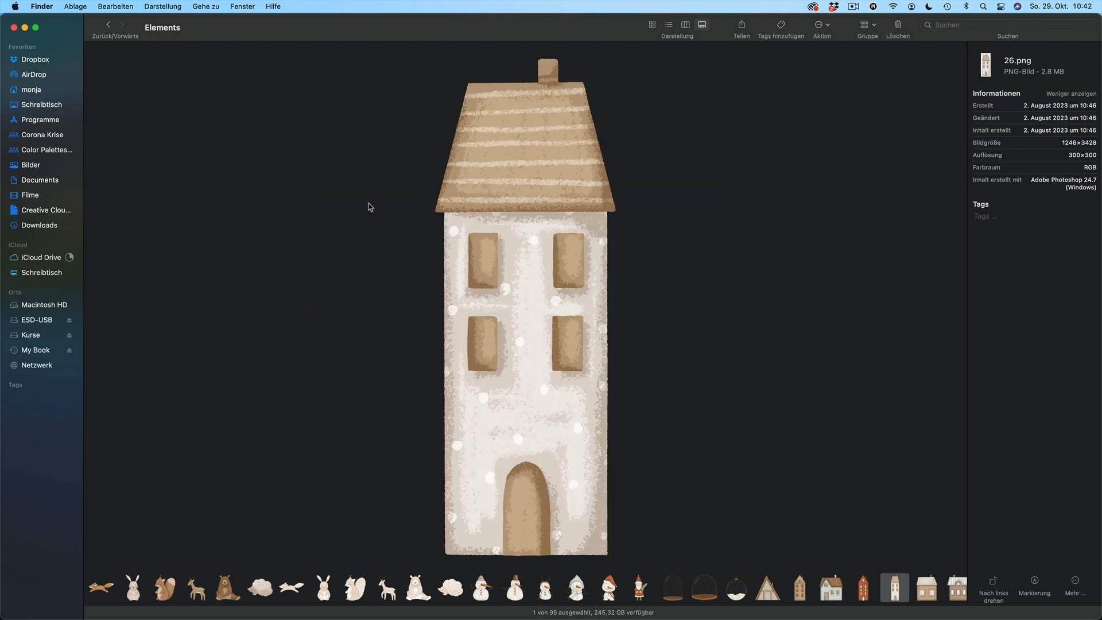
pyautogui.press('Right')
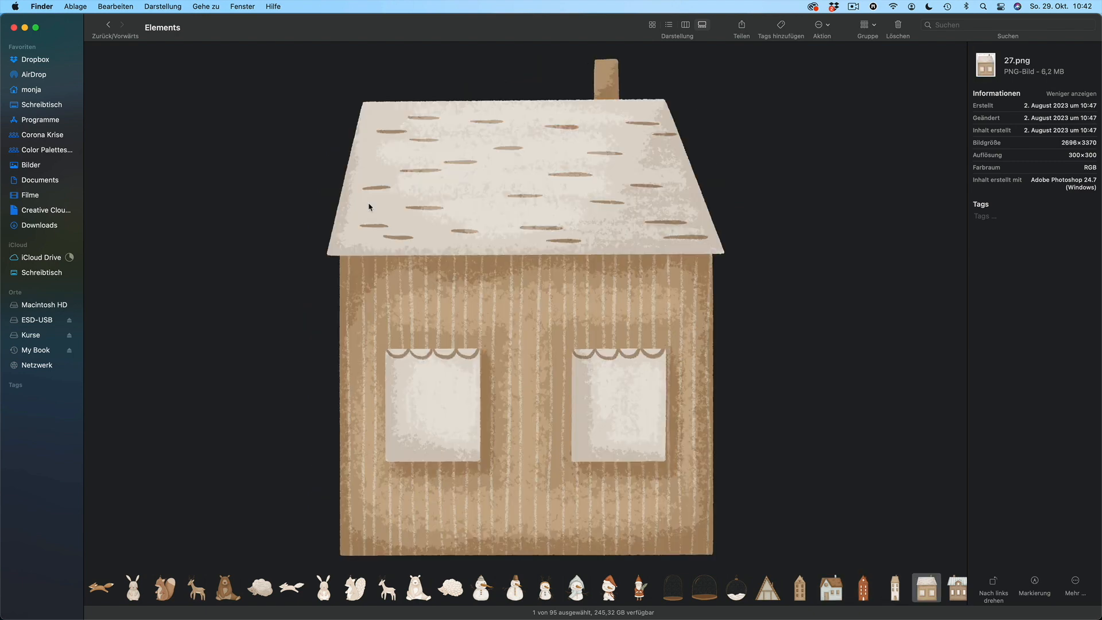
pyautogui.press('Right')
pyautogui.press('Right')
pyautogui.press('Right')
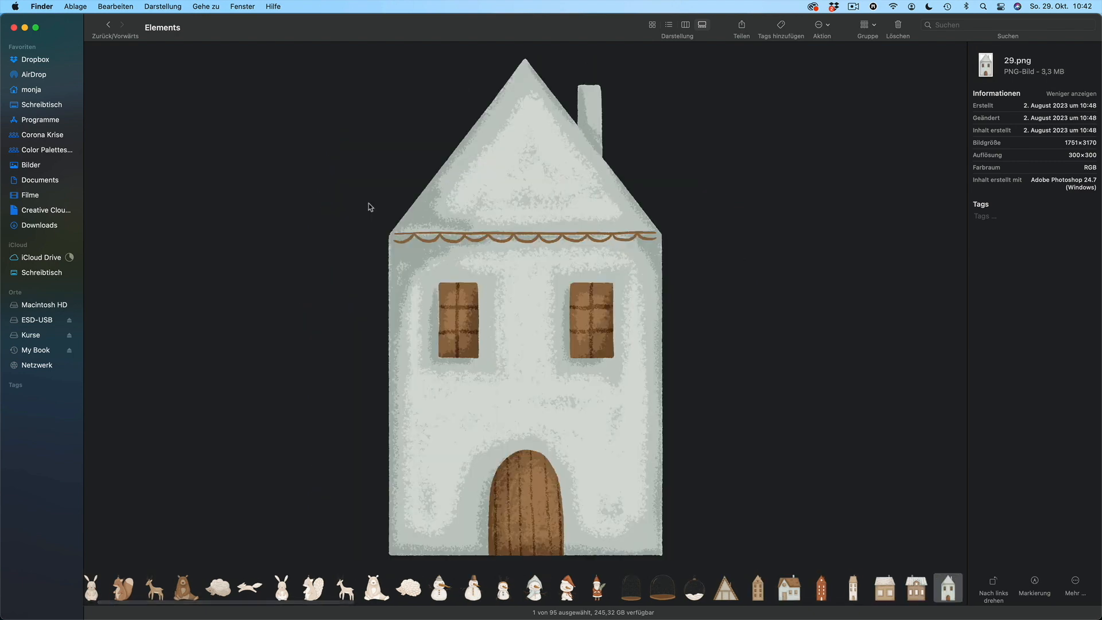
pyautogui.press('Right')
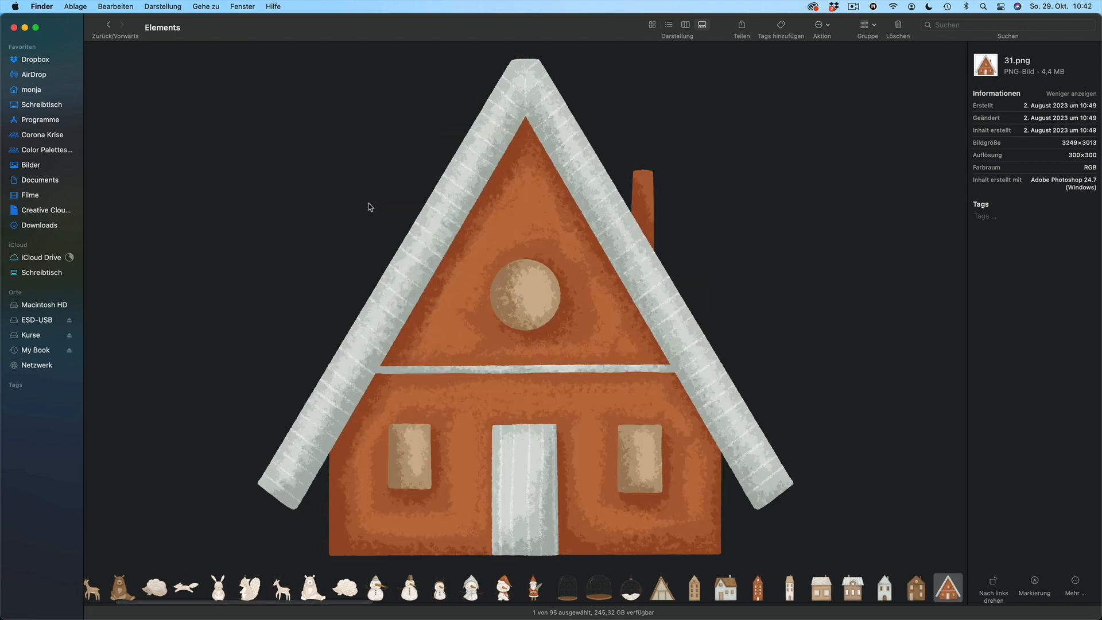
pyautogui.press('Right')
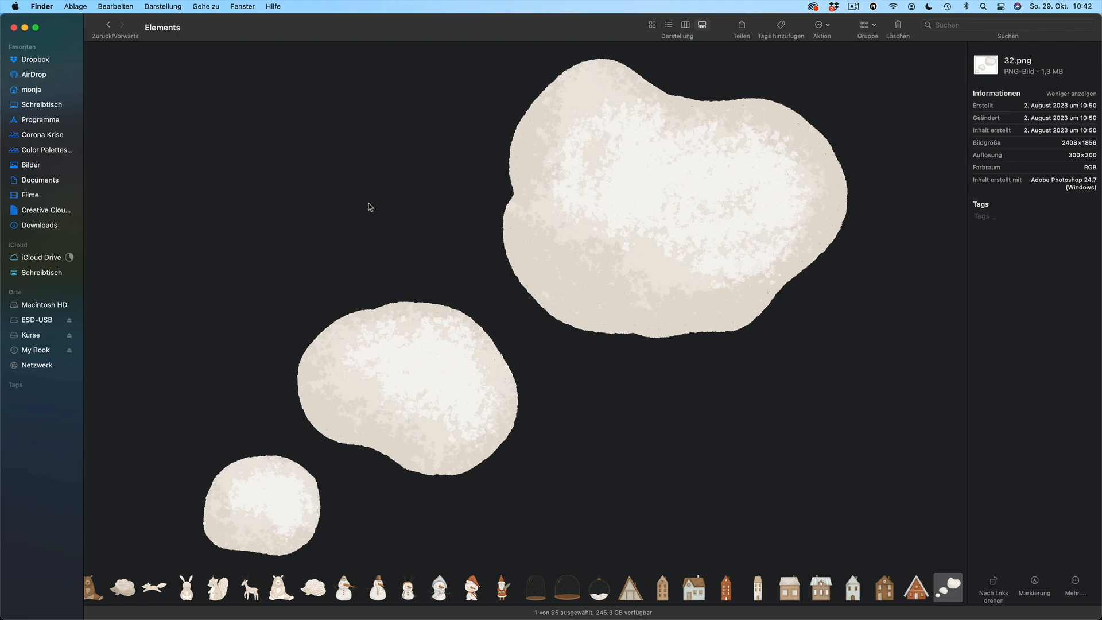
pyautogui.press('Right')
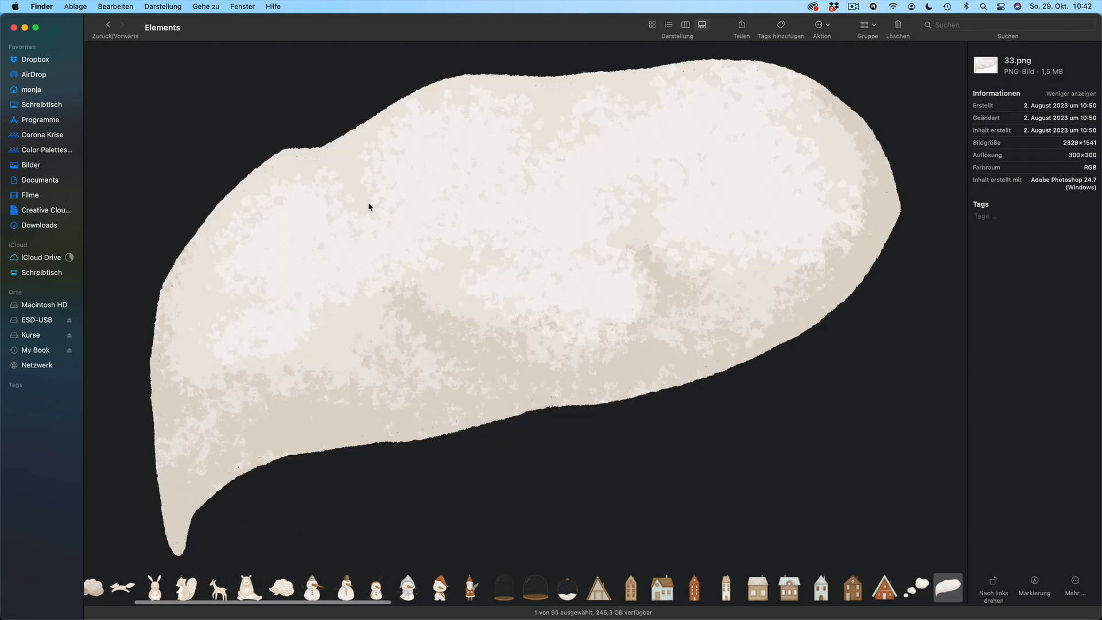
# Step: Look through the illustrations in the Elements folder one by one from 34.png to 92.png
pyautogui.press('Right')
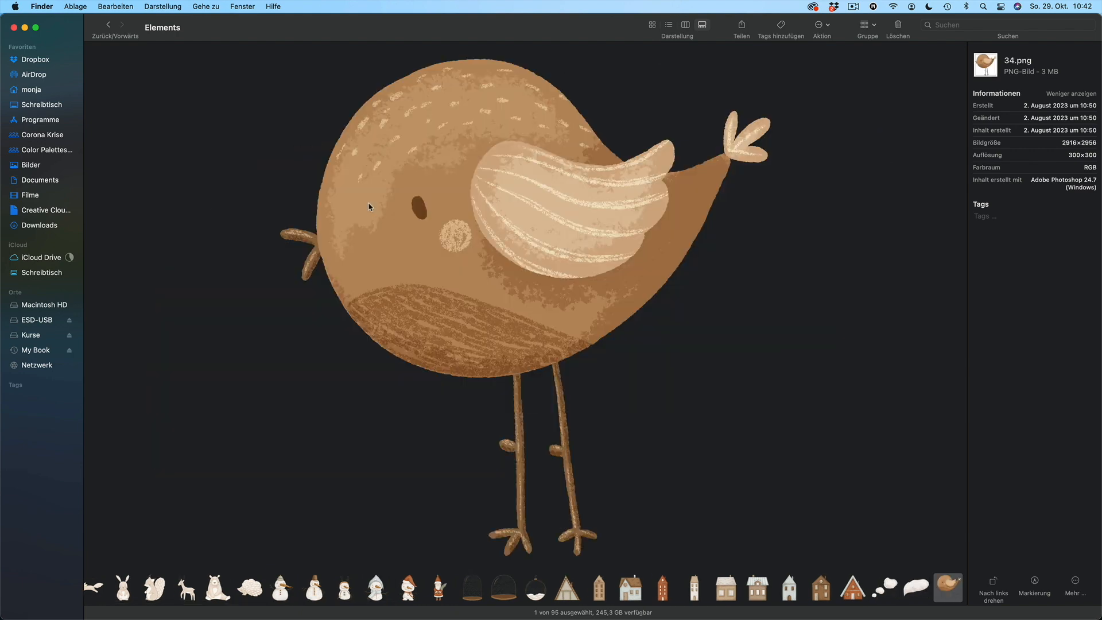
pyautogui.press('Right')
pyautogui.press('Right')
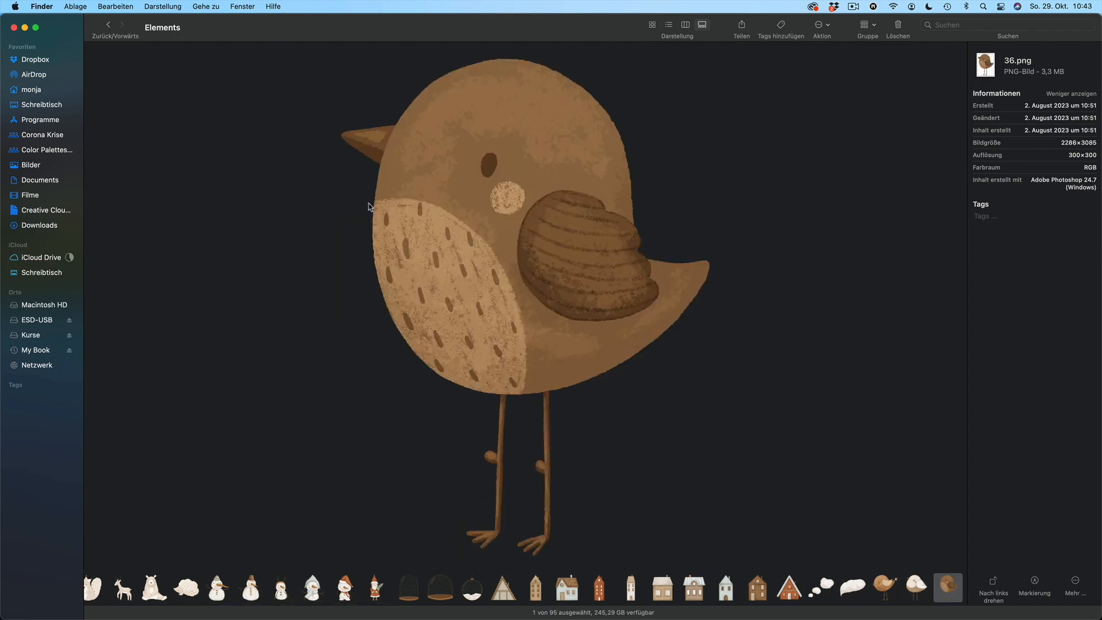
pyautogui.press('Right')
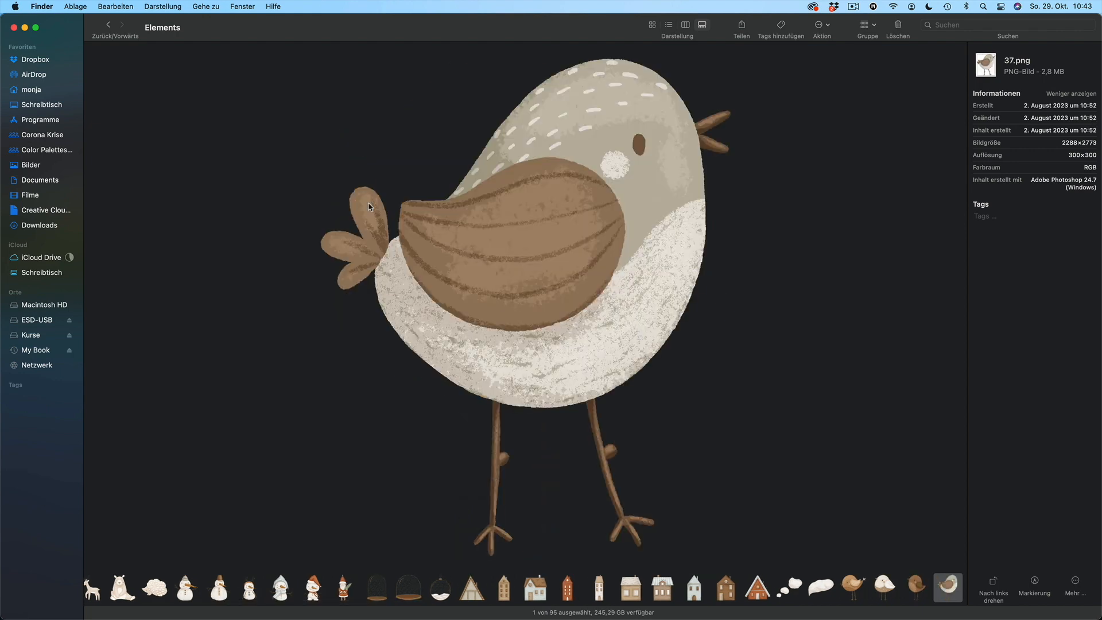
pyautogui.press('Right')
pyautogui.press('Right')
pyautogui.press('Right')
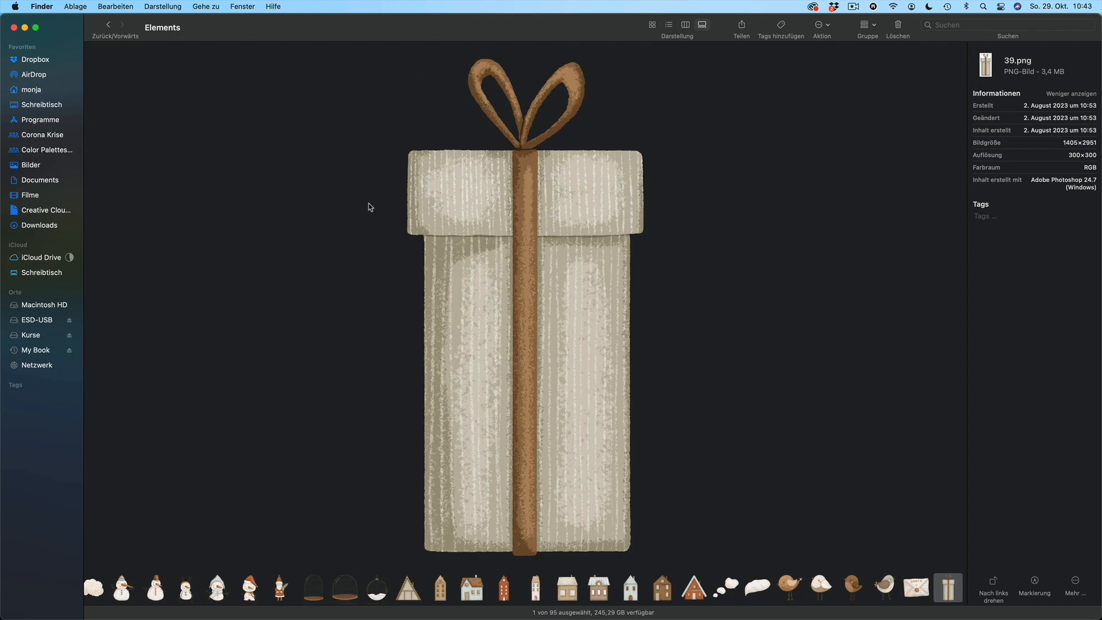
pyautogui.press('Right')
pyautogui.press('Right')
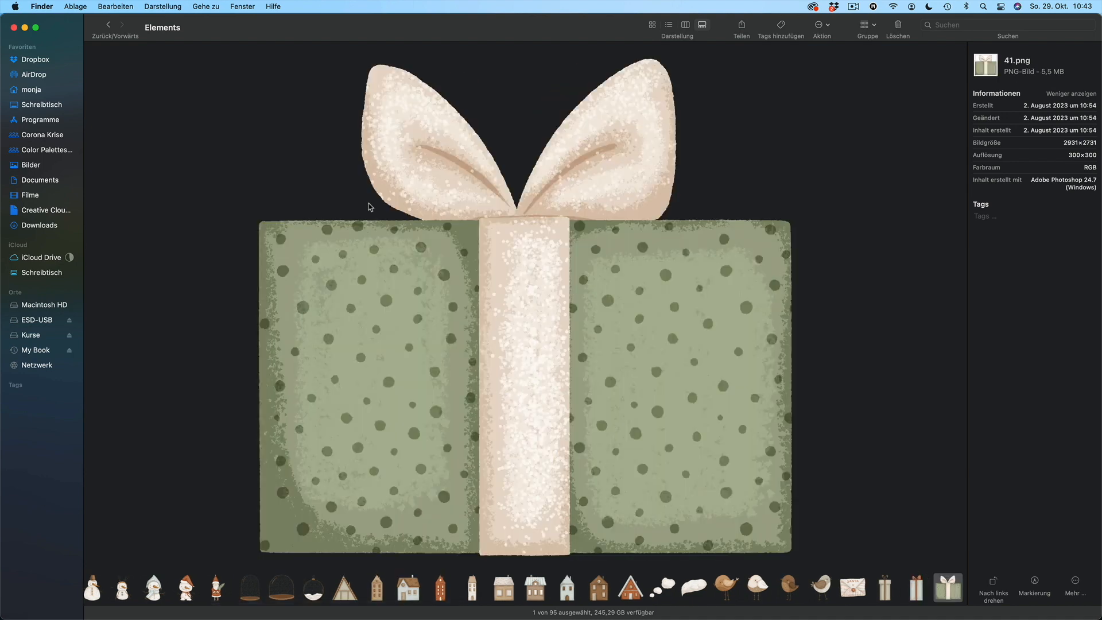
pyautogui.press('Right')
pyautogui.press('Right')
pyautogui.press('Right')
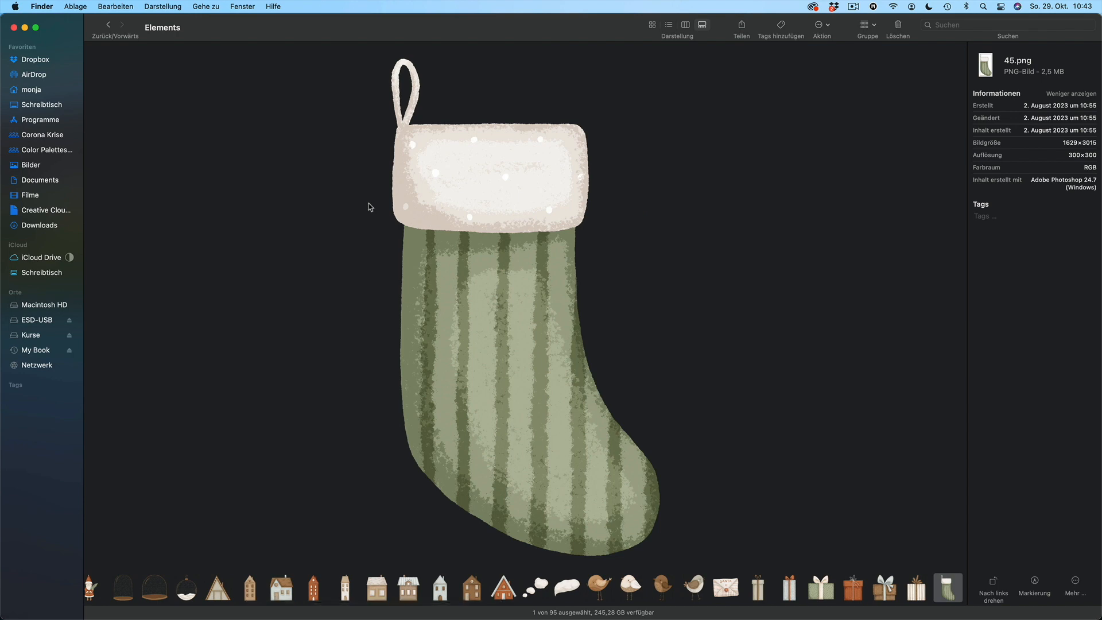
pyautogui.press('Right')
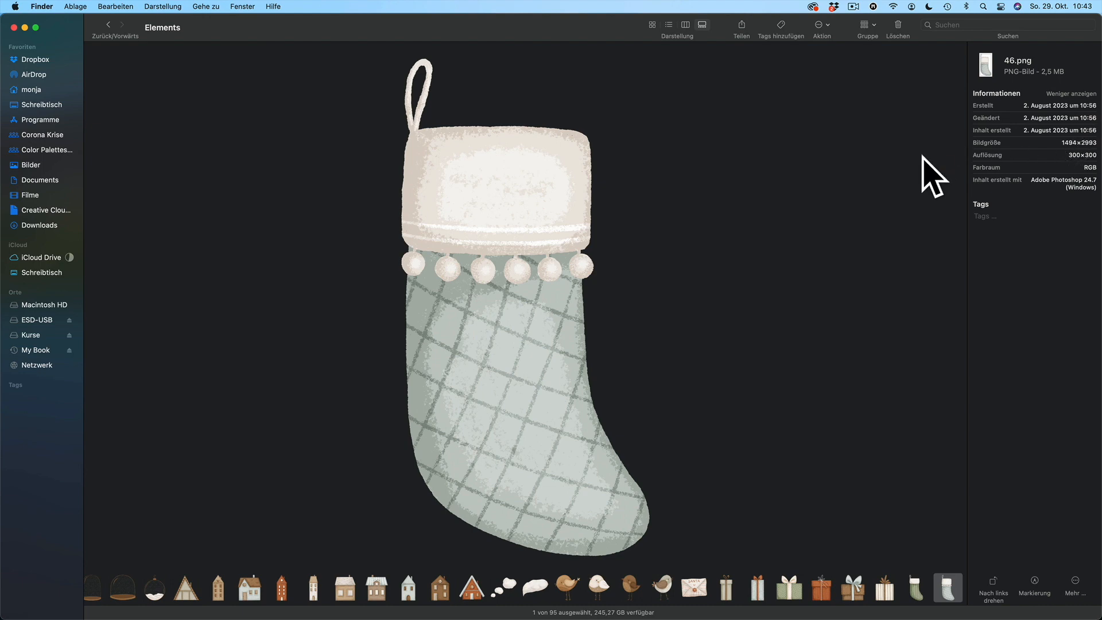
pyautogui.press('Right')
pyautogui.press('Right')
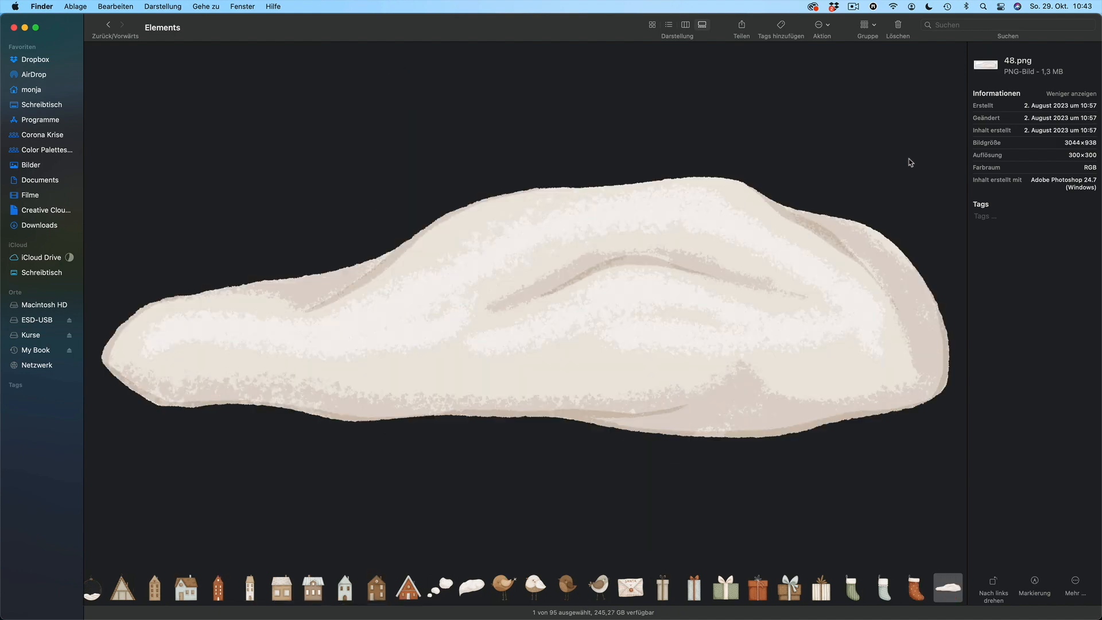
pyautogui.press('Right')
pyautogui.press('Right')
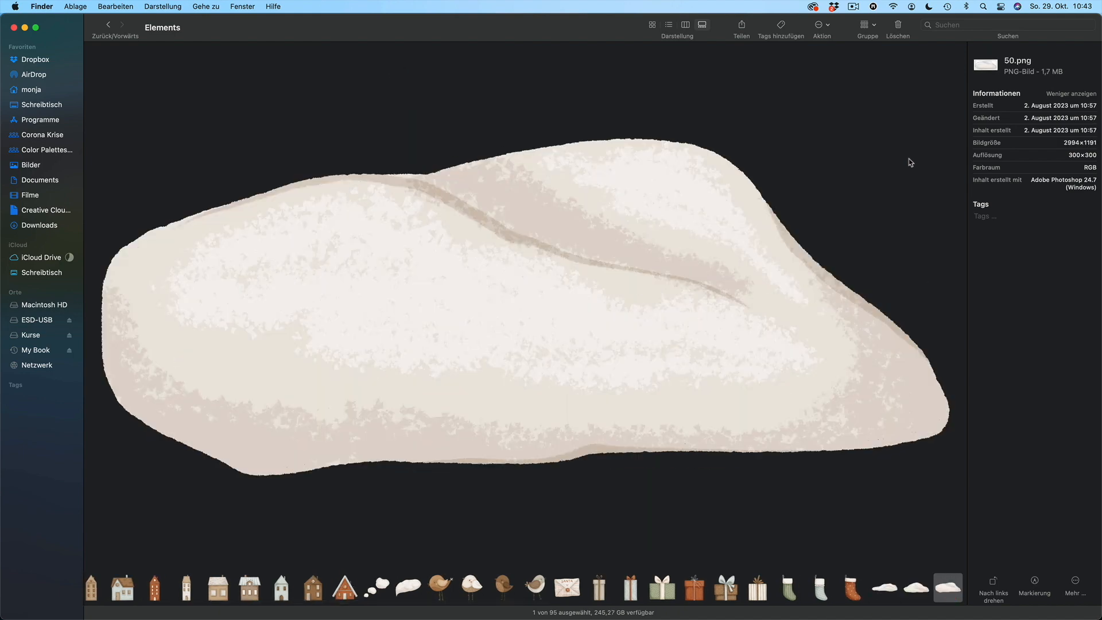
pyautogui.press('Right')
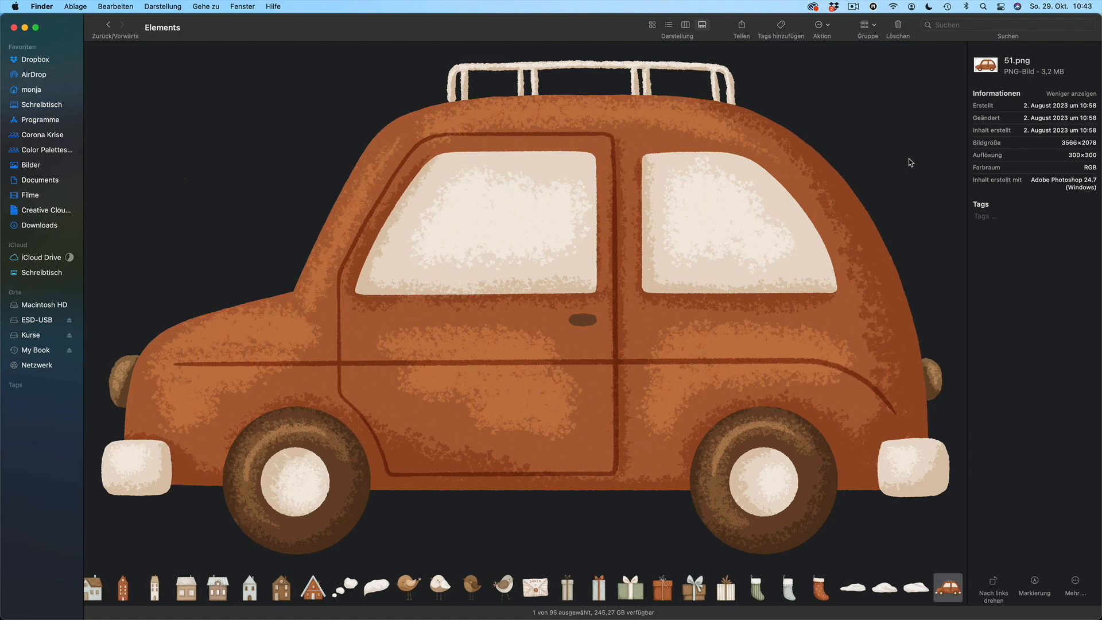
pyautogui.press('Right')
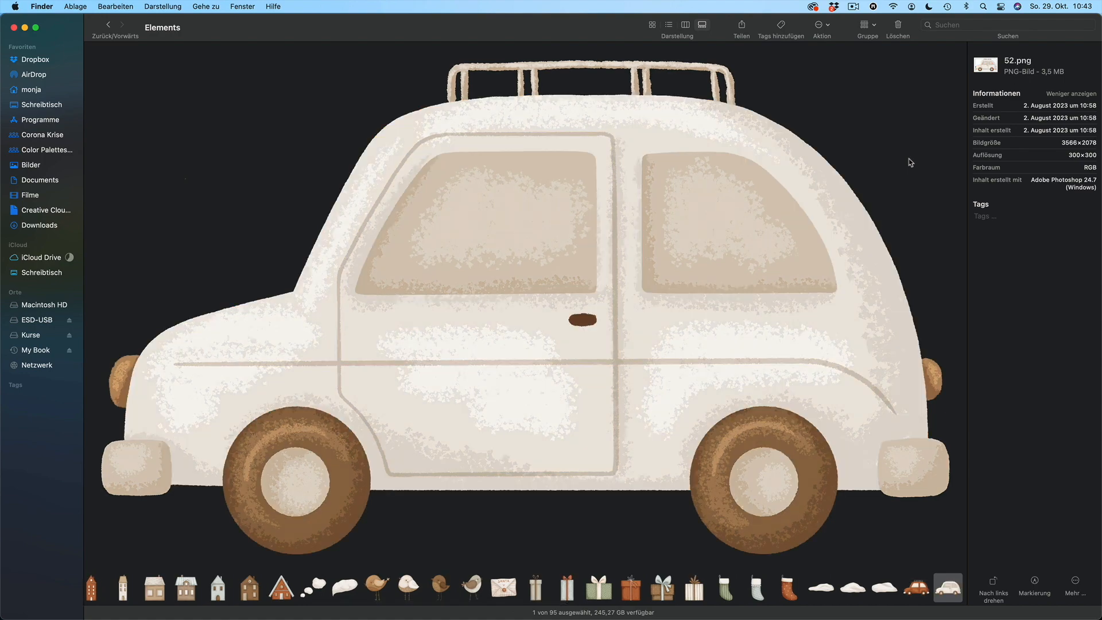
pyautogui.press('Right')
pyautogui.press('Right')
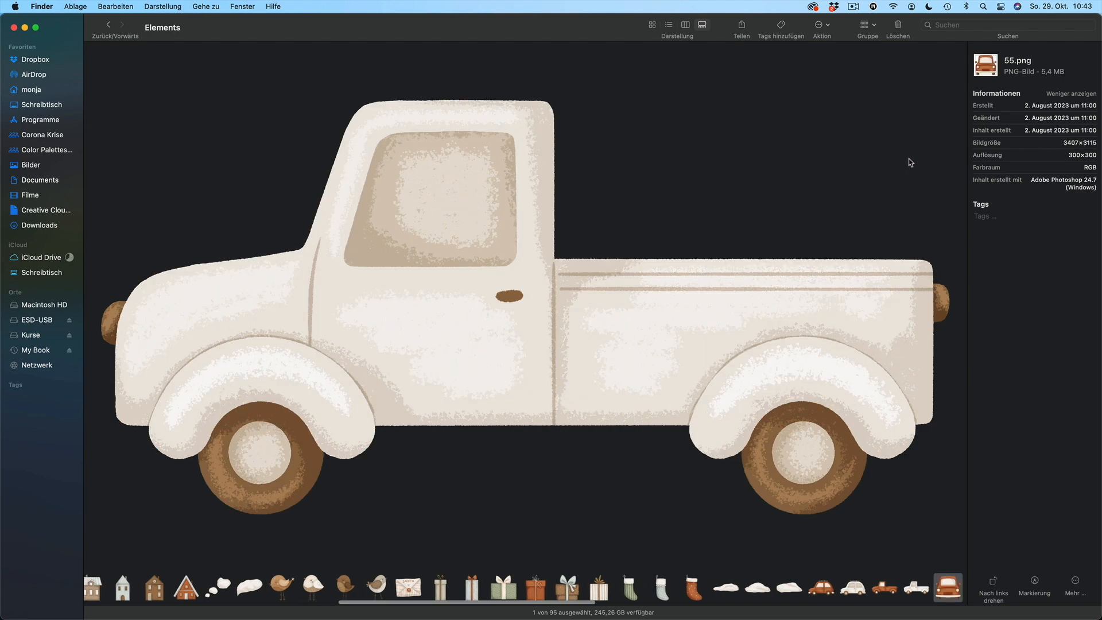
pyautogui.press('Right')
pyautogui.press('Right')
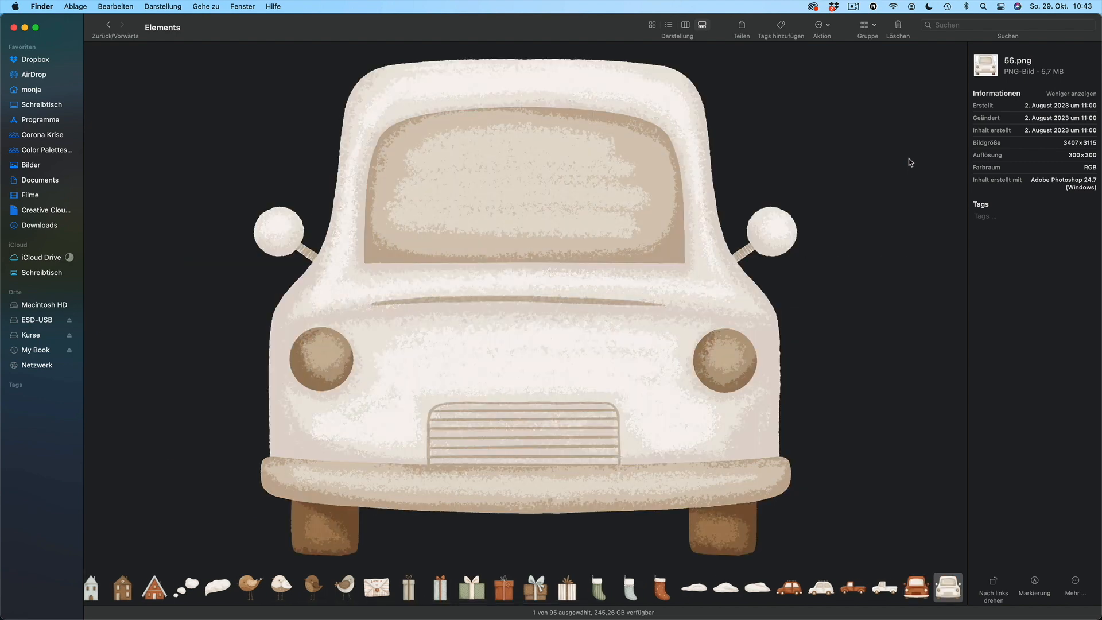
pyautogui.press('Right')
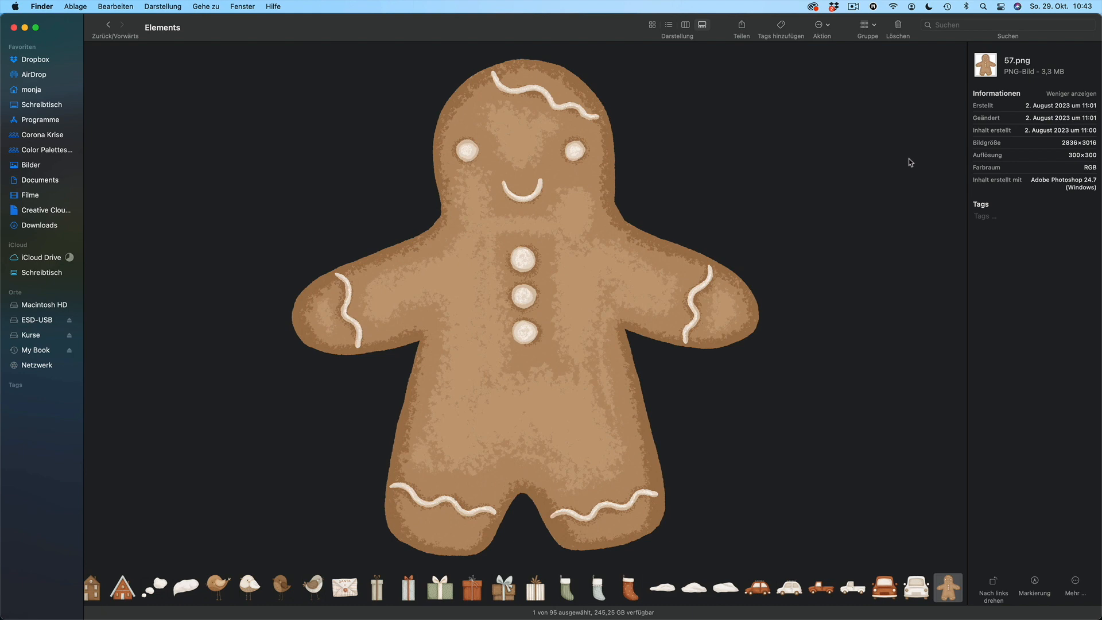
pyautogui.press('Right')
pyautogui.press('Right')
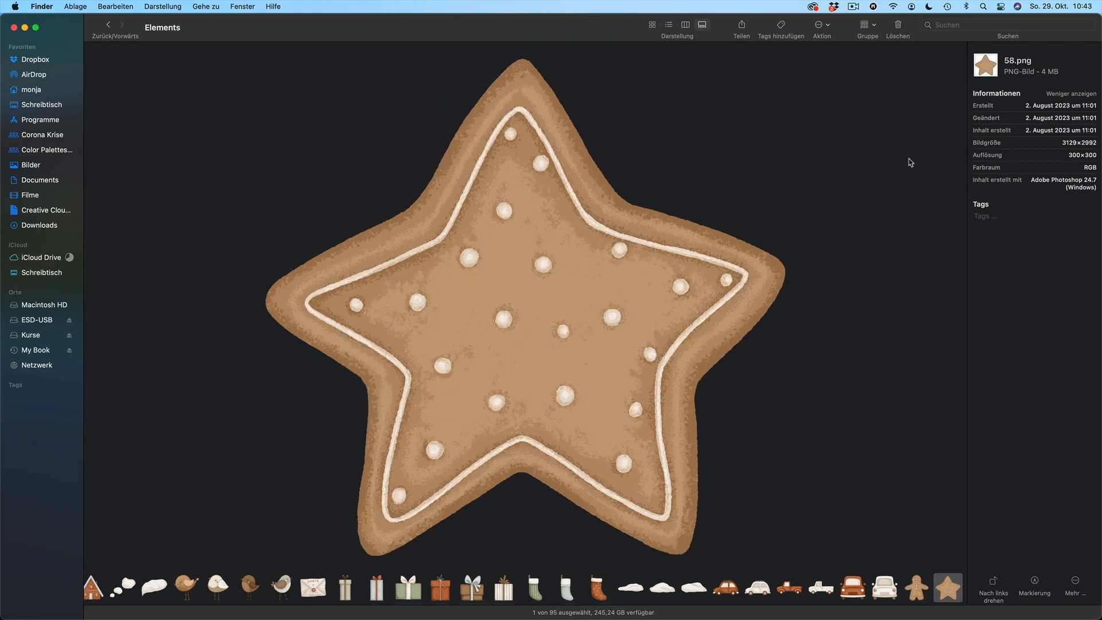
pyautogui.press('Right')
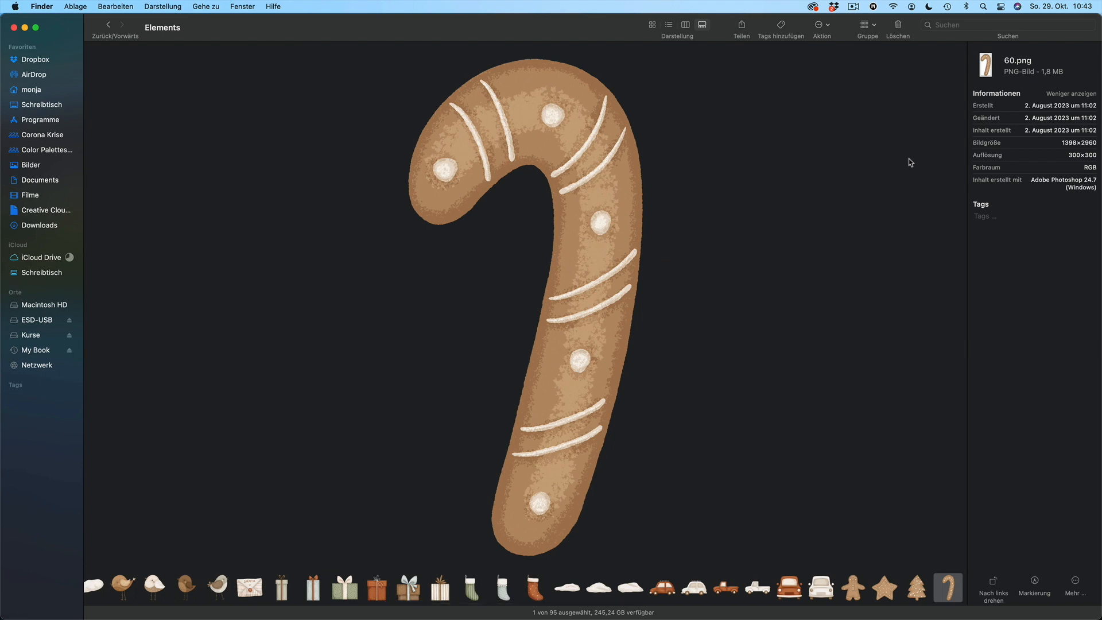
pyautogui.press('Right')
pyautogui.press('Right')
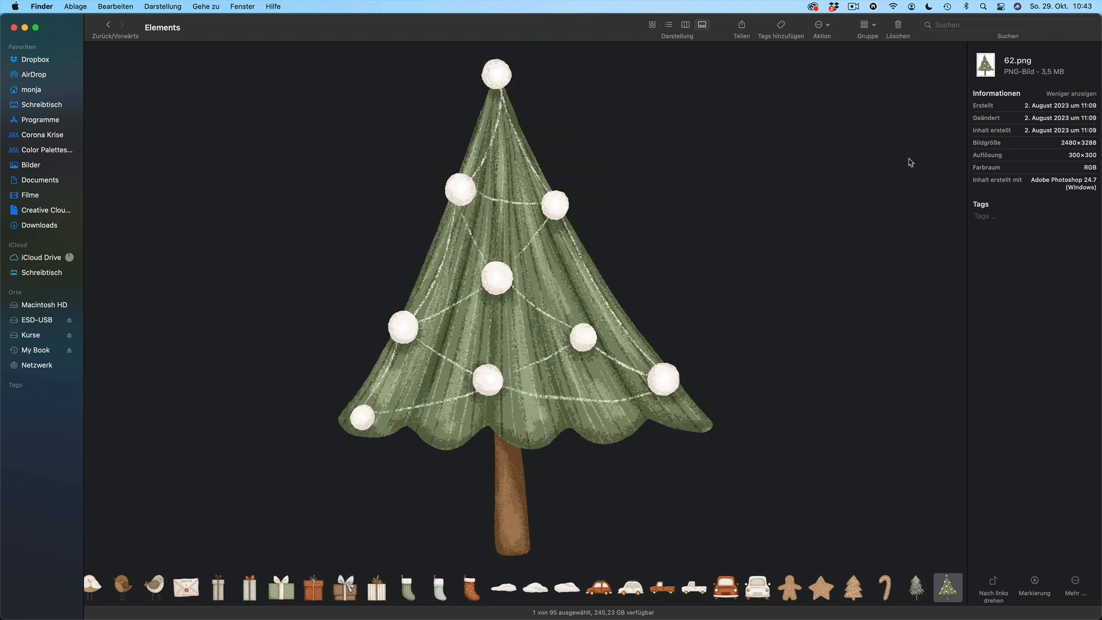
pyautogui.press('Right')
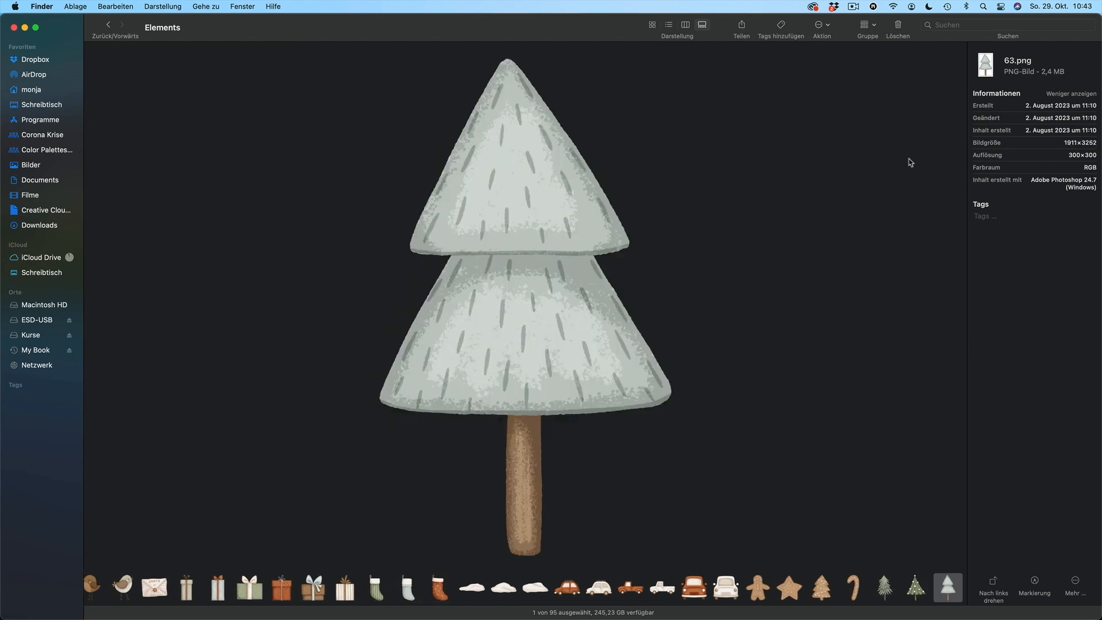
pyautogui.press('Right')
pyautogui.press('Right')
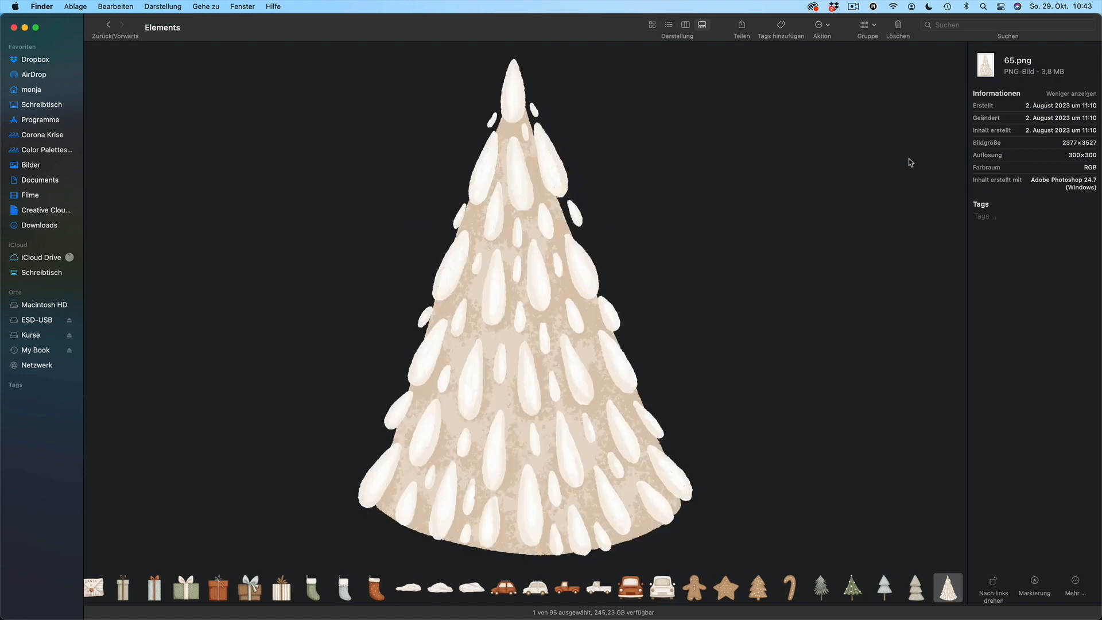
pyautogui.press('Right')
pyautogui.press('Right')
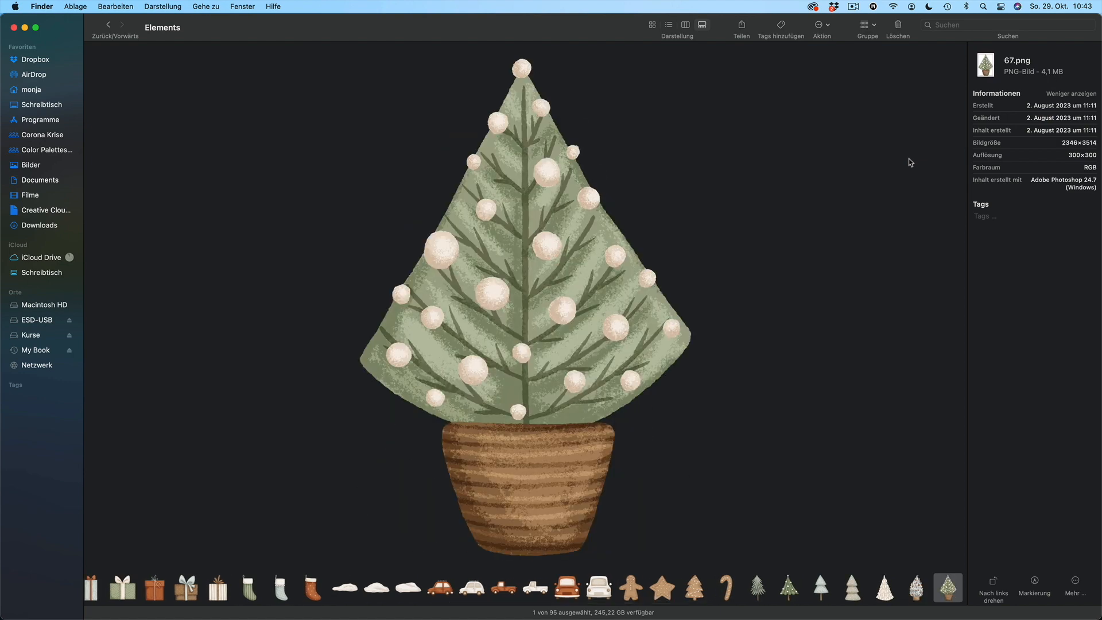
pyautogui.press('Right')
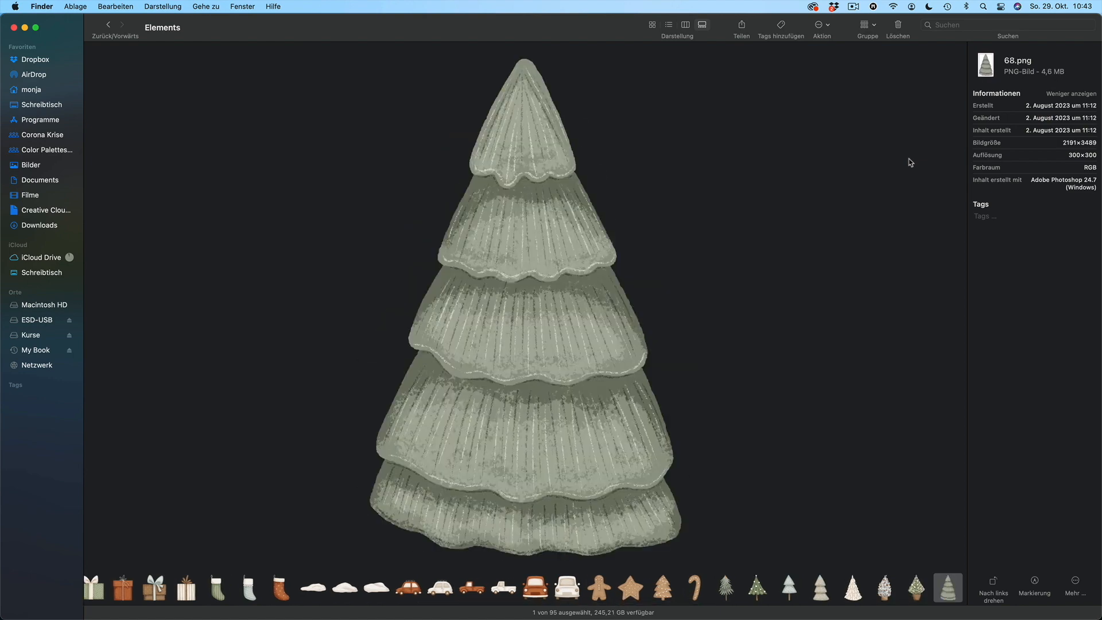
pyautogui.press('Right')
pyautogui.press('Right')
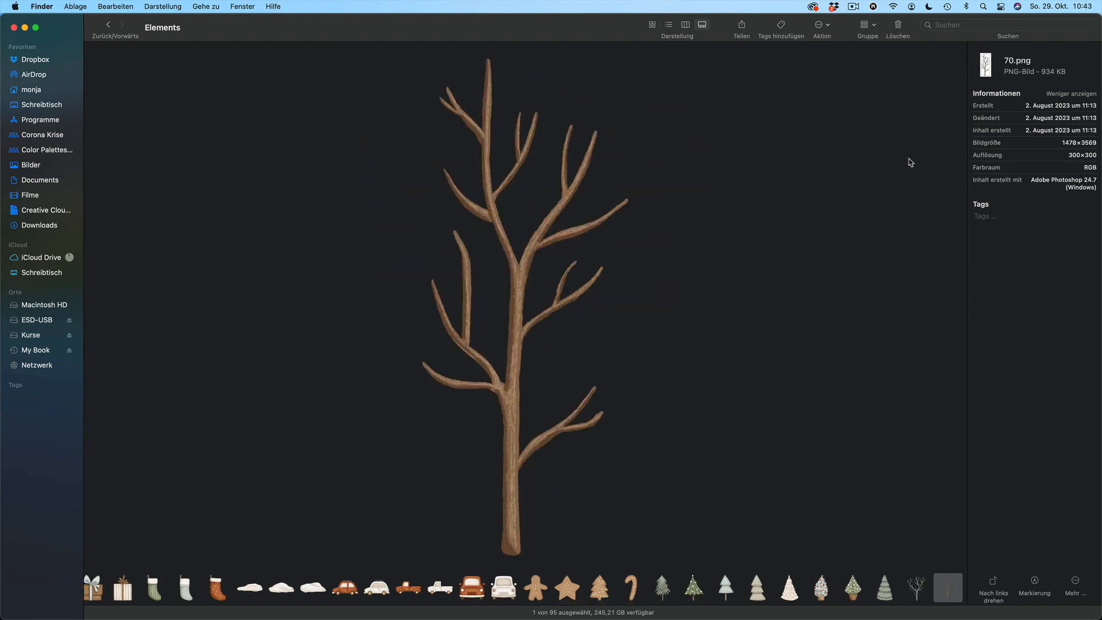
pyautogui.press('Right')
pyautogui.press('Right')
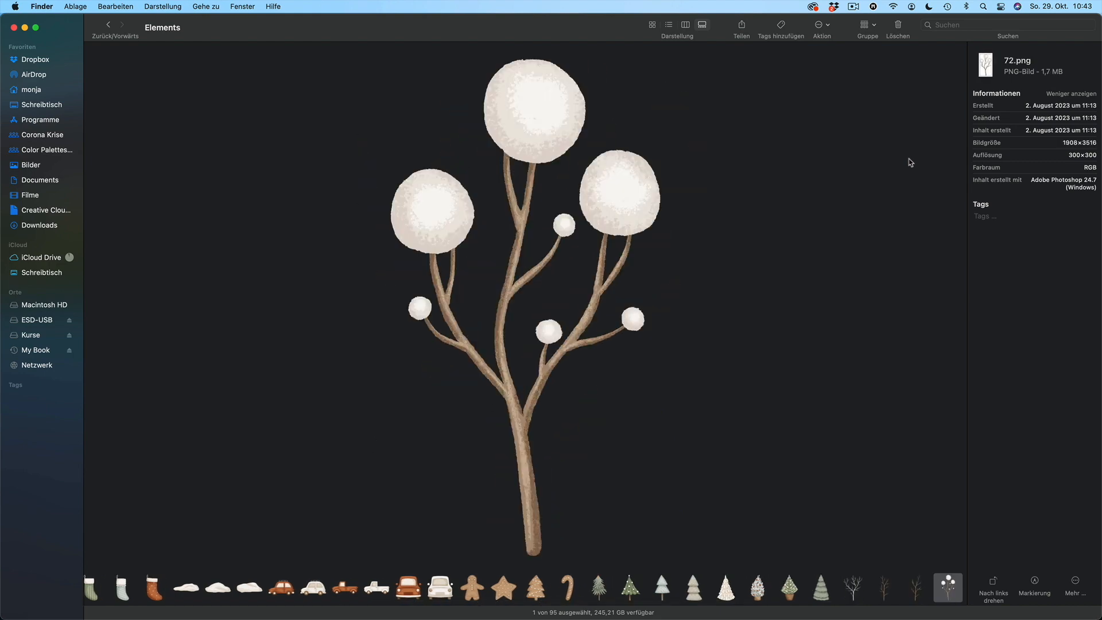
pyautogui.press('Right')
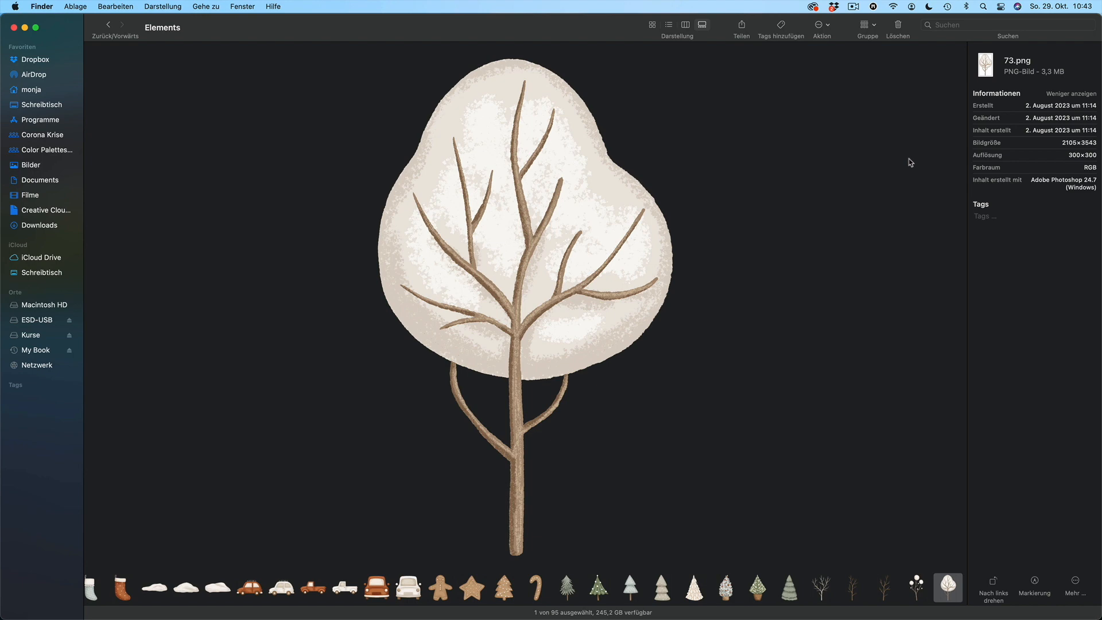
pyautogui.press('Right')
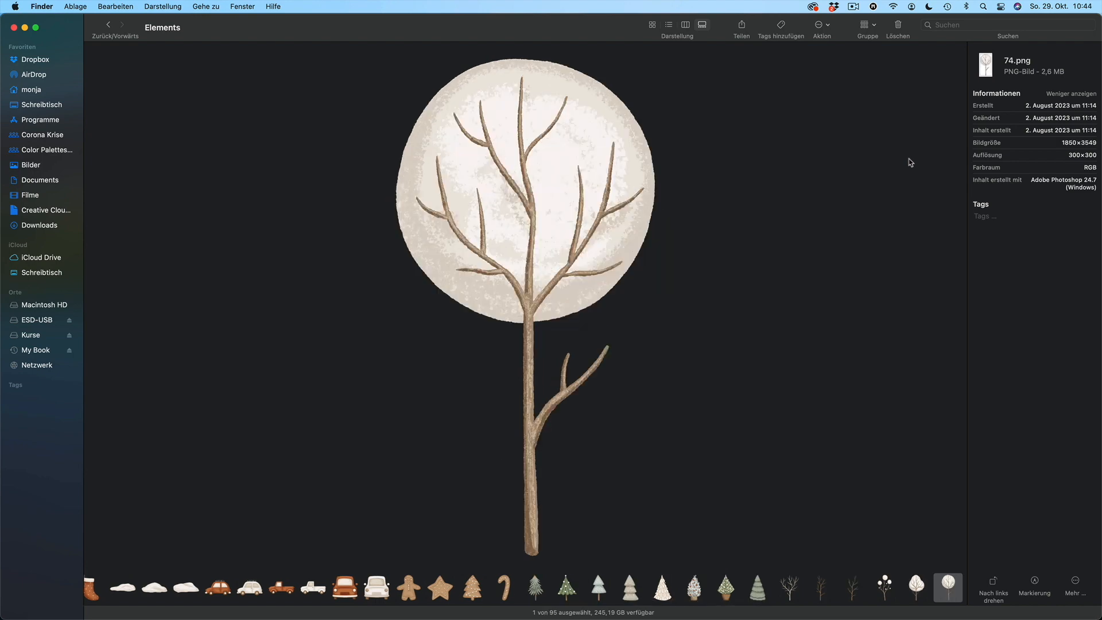
pyautogui.press('Right')
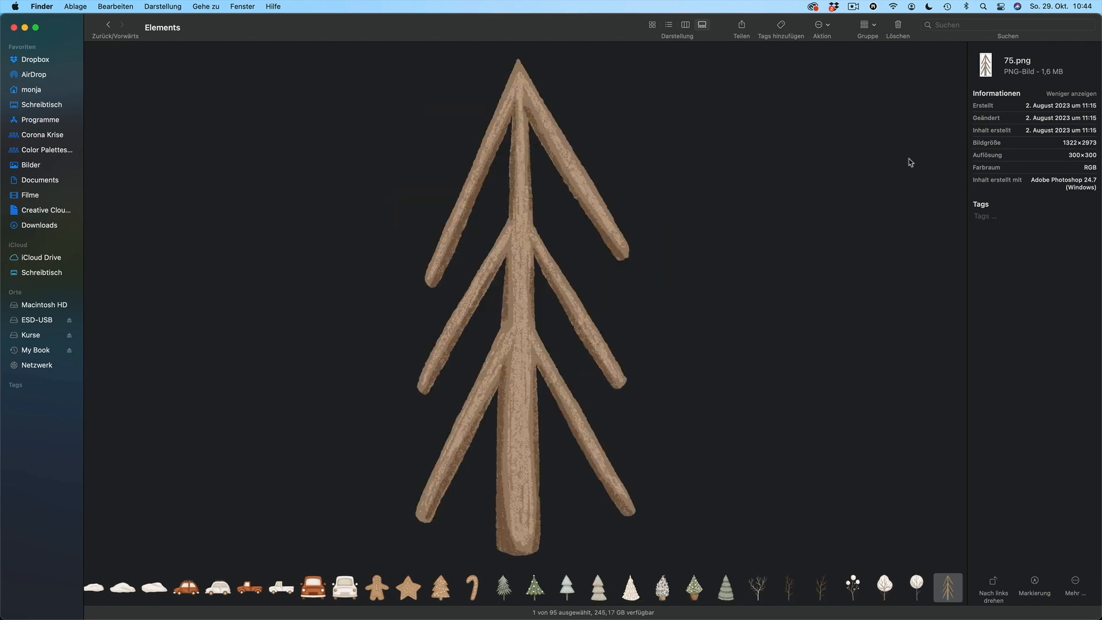
pyautogui.press('Right')
pyautogui.press('Right')
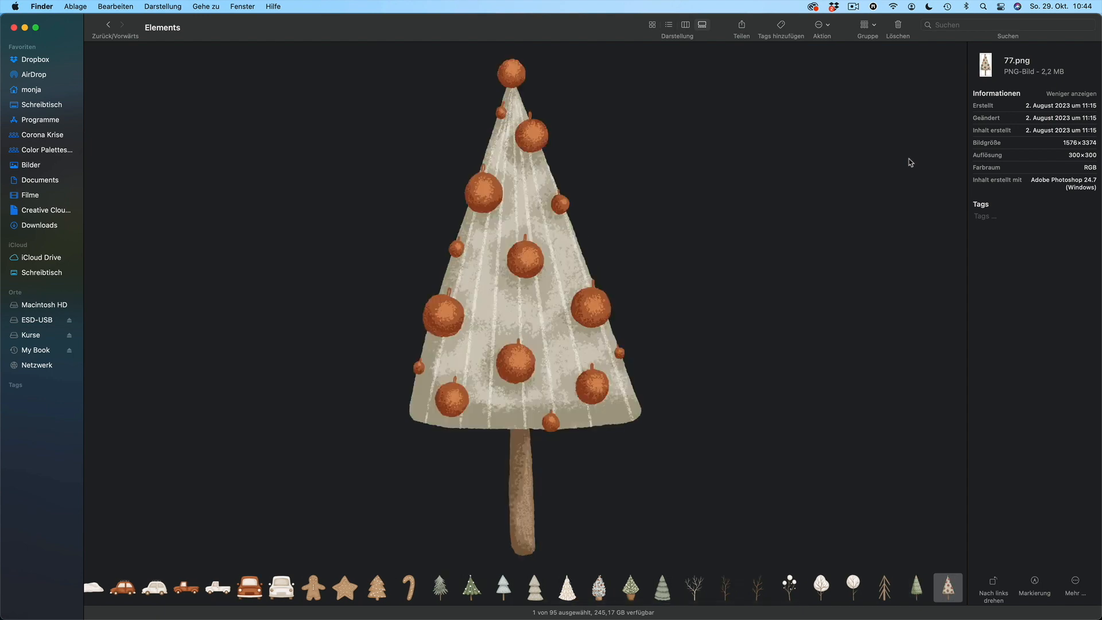
pyautogui.press('Right')
pyautogui.press('Right')
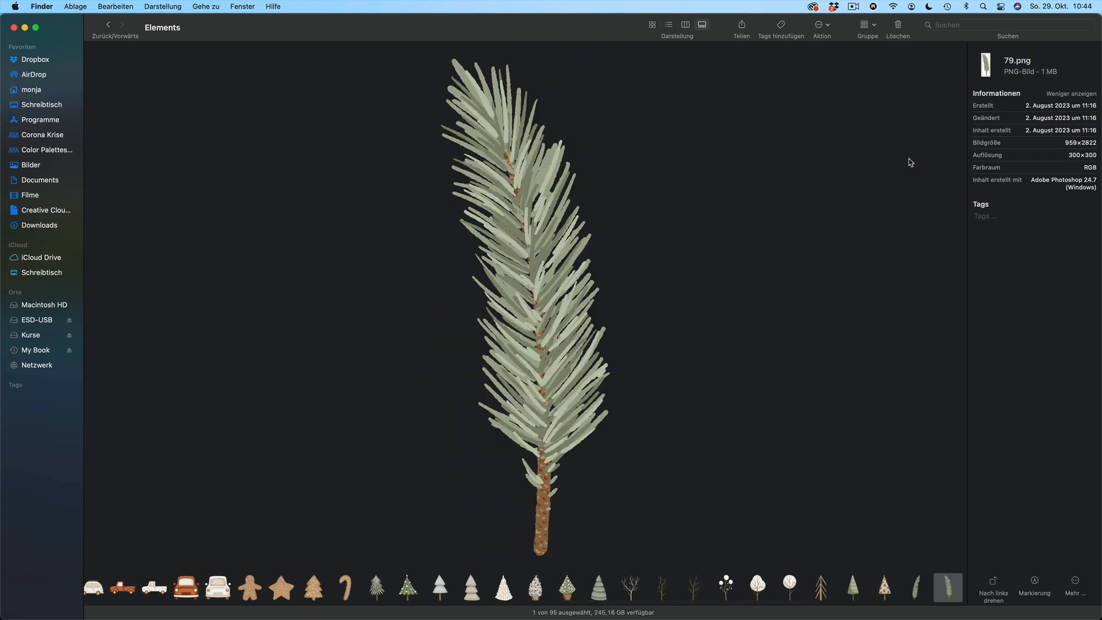
pyautogui.press('Right')
pyautogui.press('Right')
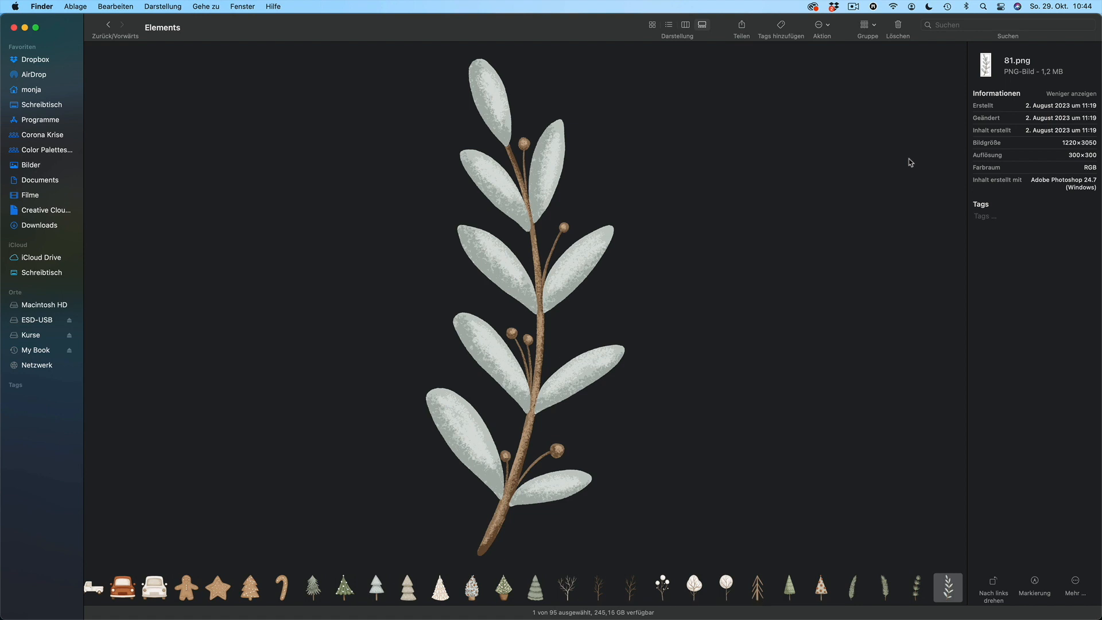
pyautogui.press('Right')
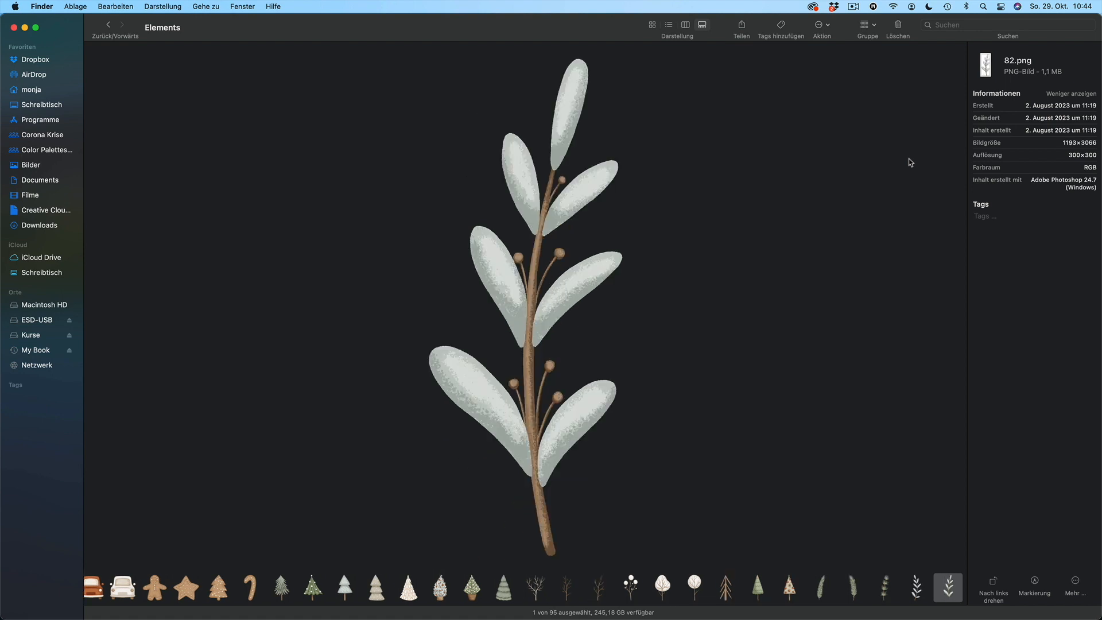
pyautogui.press('Right')
pyautogui.press('Right')
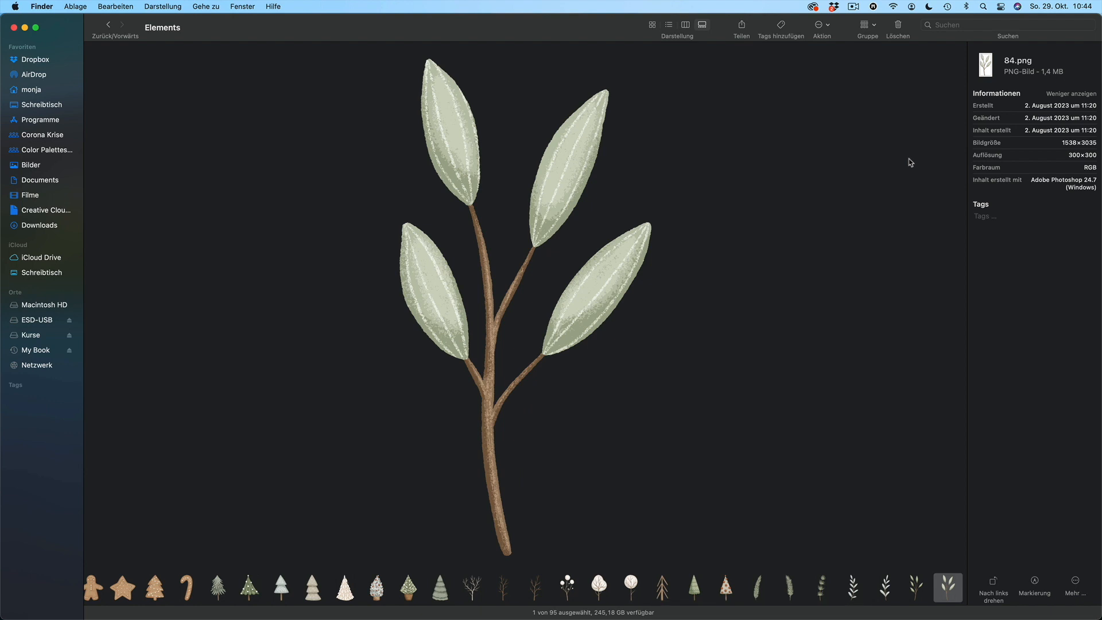
pyautogui.press('Right')
pyautogui.press('Right')
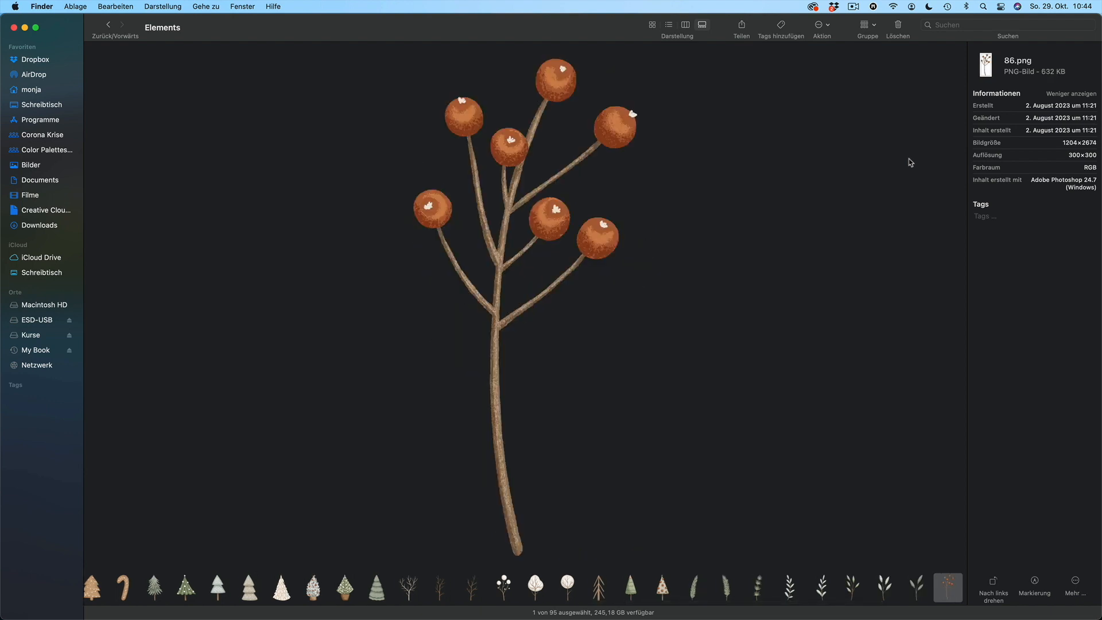
pyautogui.press('Right')
pyautogui.press('Right')
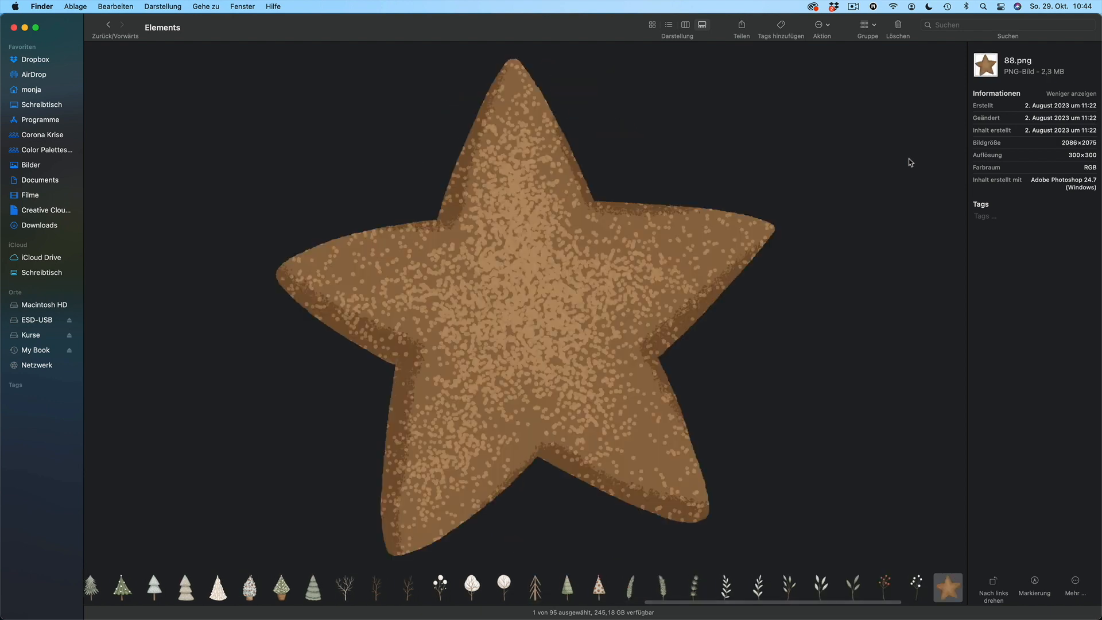
pyautogui.press('Right')
pyautogui.press('Right')
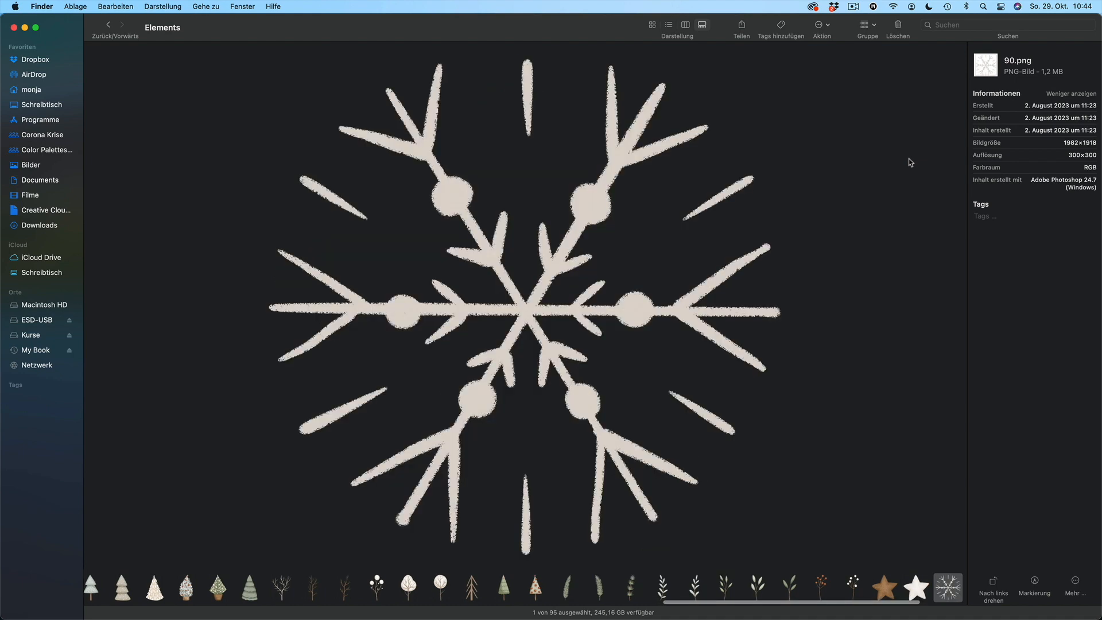
pyautogui.press('Right')
pyautogui.press('Right')
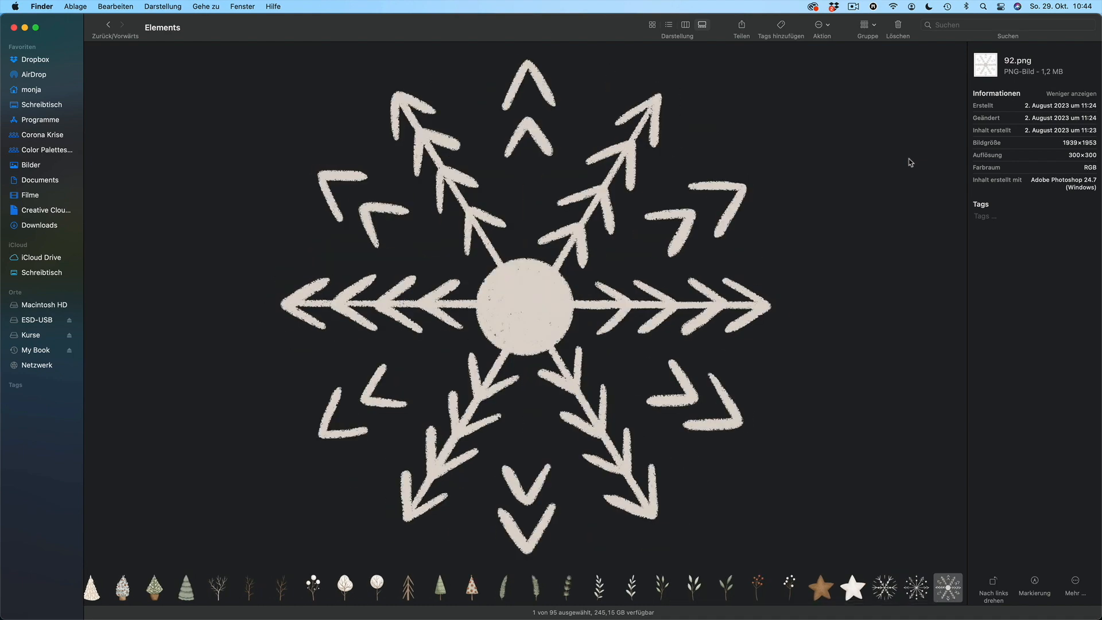
# Step: Look through the remaining illustrations in the Elements folder from 93.png to 95.png
pyautogui.press('Right')
pyautogui.press('Right')
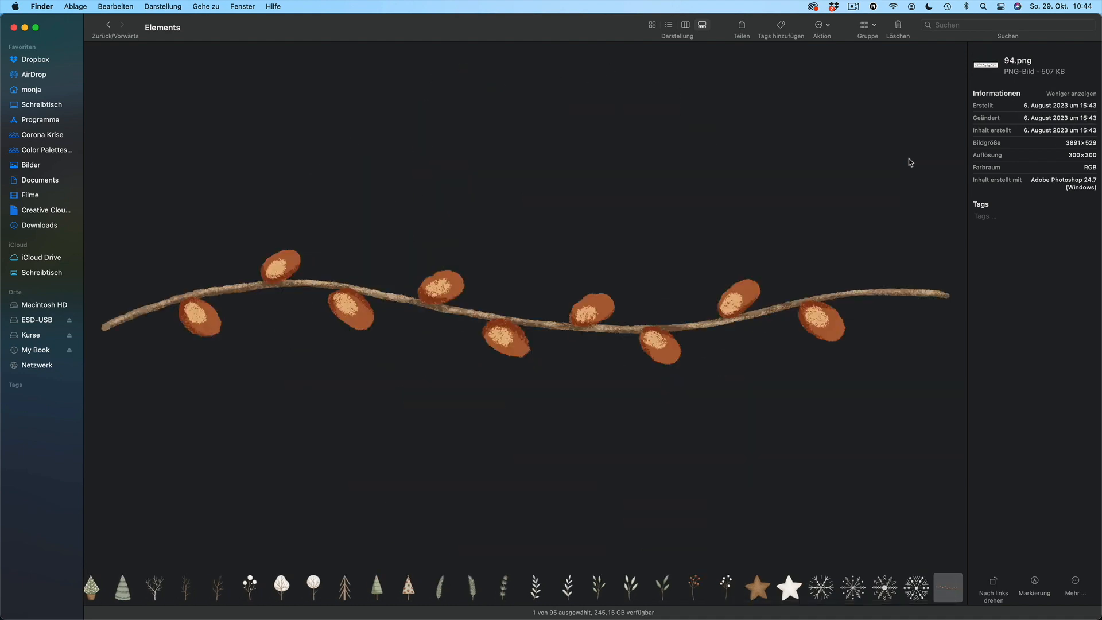
pyautogui.press('Right')
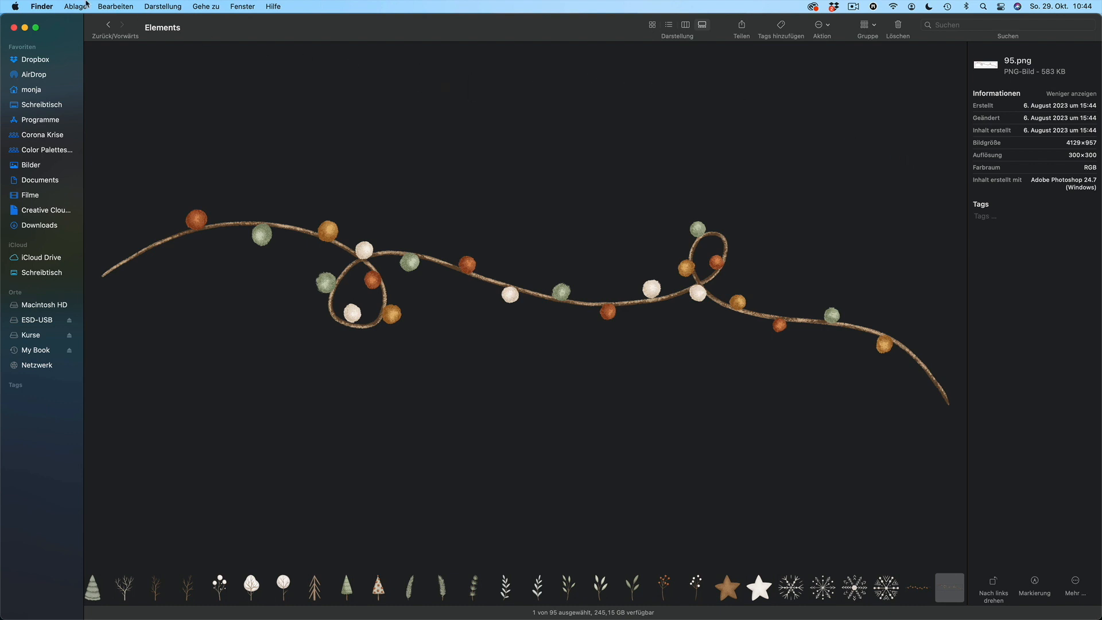
# Step: Return to the Christmas Time by polikarpovaart folder and open its Pre-Made Cards folder
pyautogui.click(109, 26)
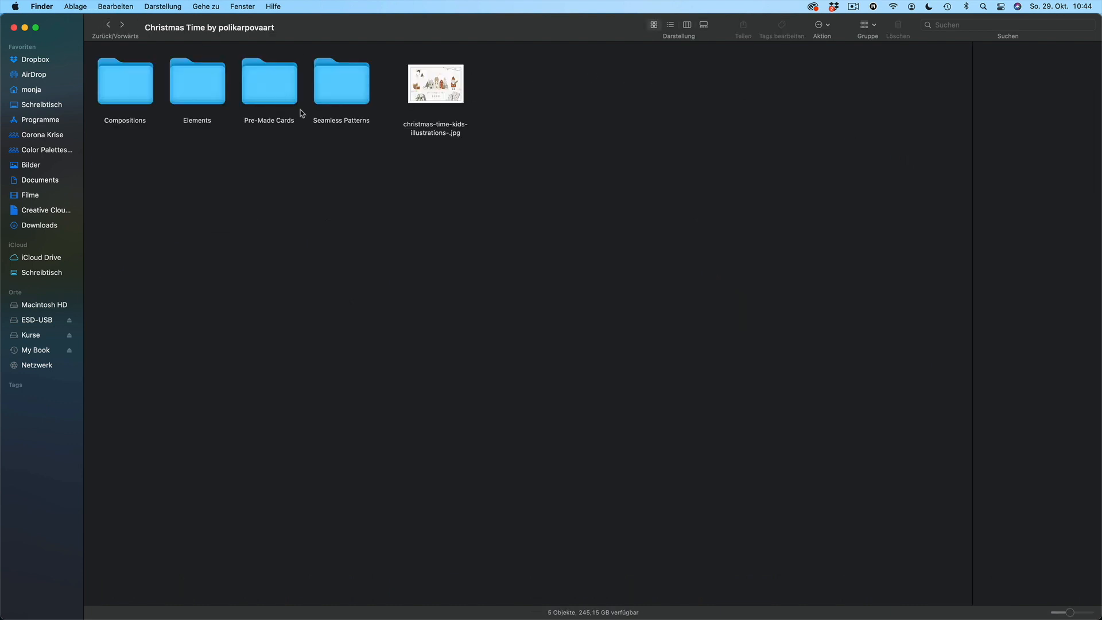
pyautogui.click(288, 96)
pyautogui.doubleClick(288, 97)
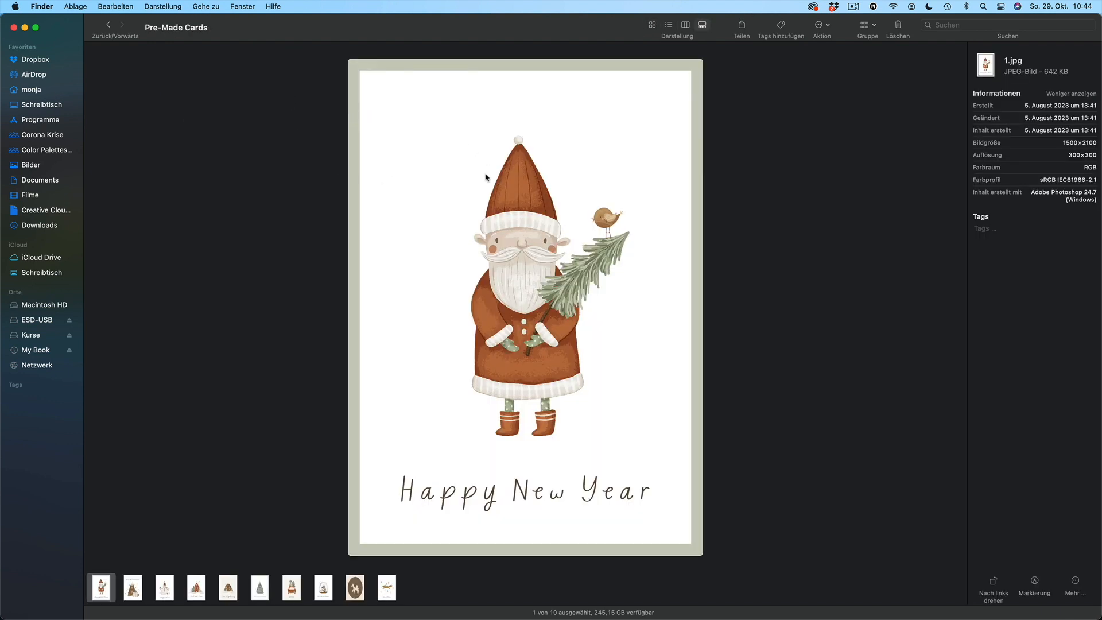
# Step: Look through the pre-made cards one by one from 1.jpg to 10.jpg and go back to 7.jpg
pyautogui.press('Right')
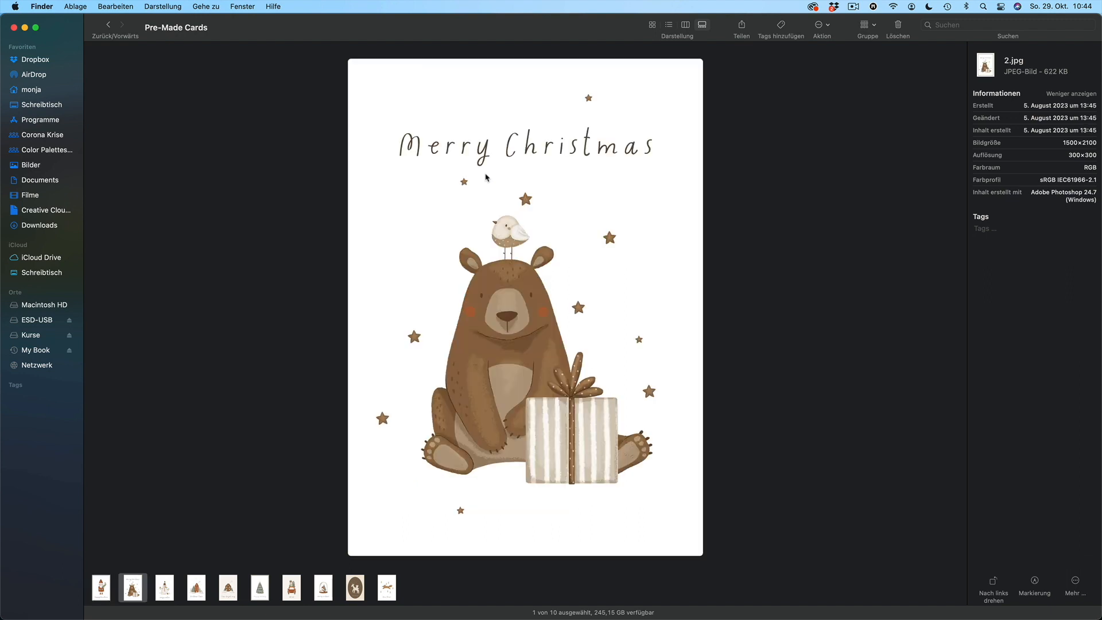
pyautogui.press('Right')
pyautogui.press('Right')
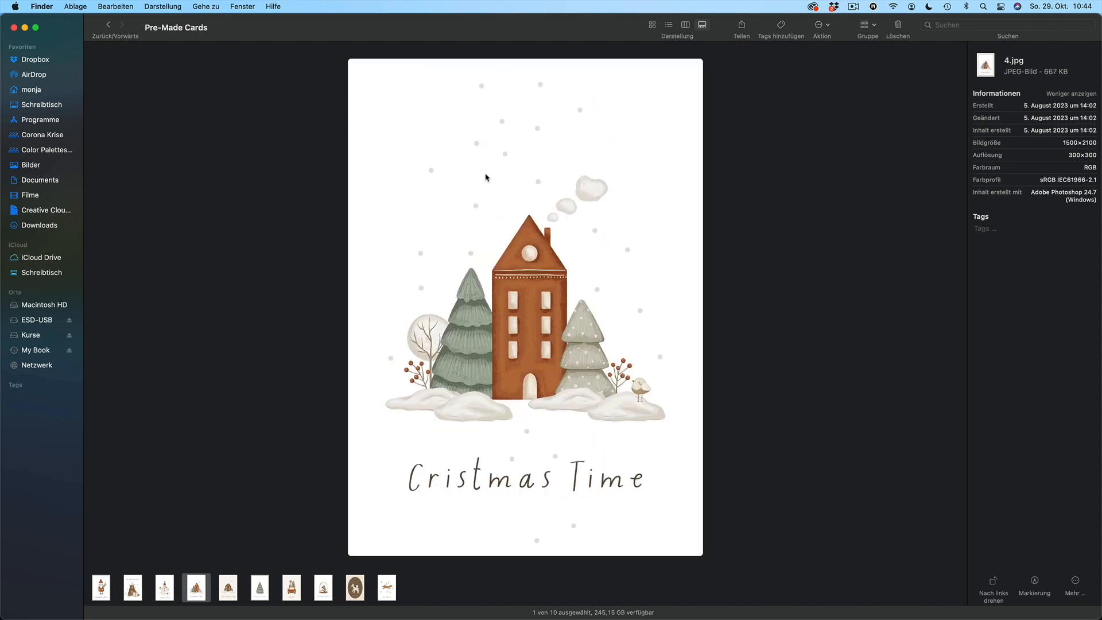
pyautogui.press('Right')
pyautogui.press('Right')
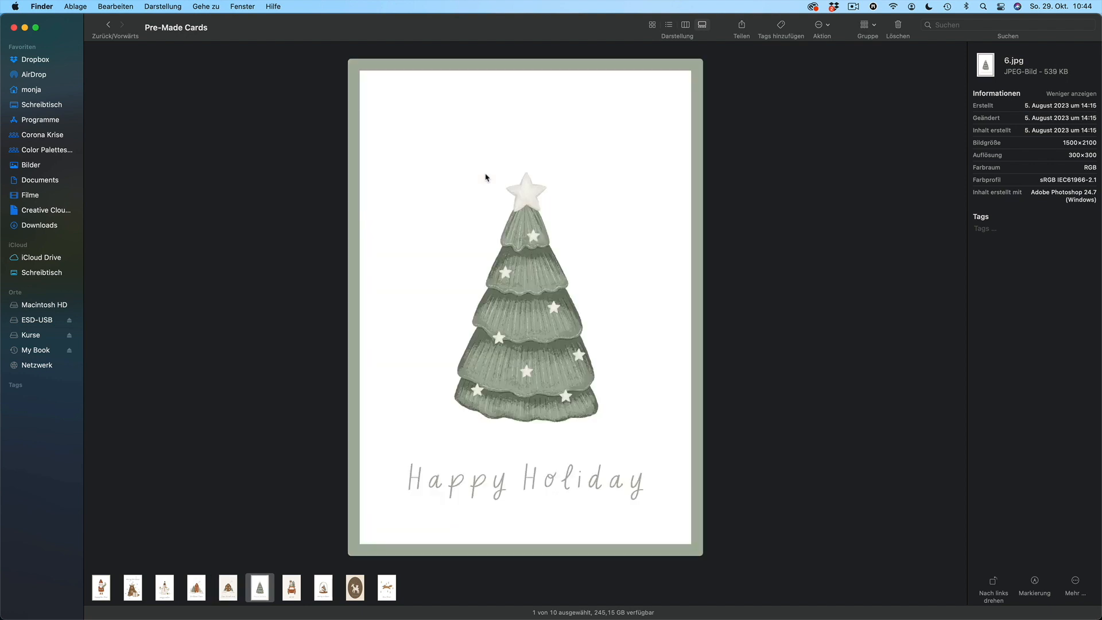
pyautogui.press('Right')
pyautogui.press('Right')
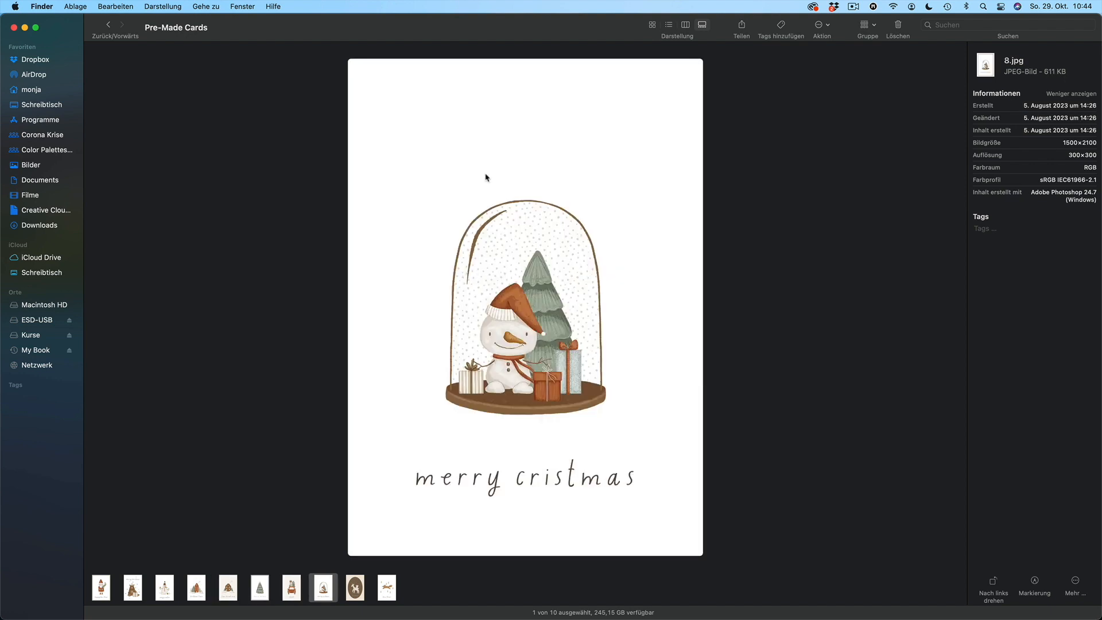
pyautogui.press('Right')
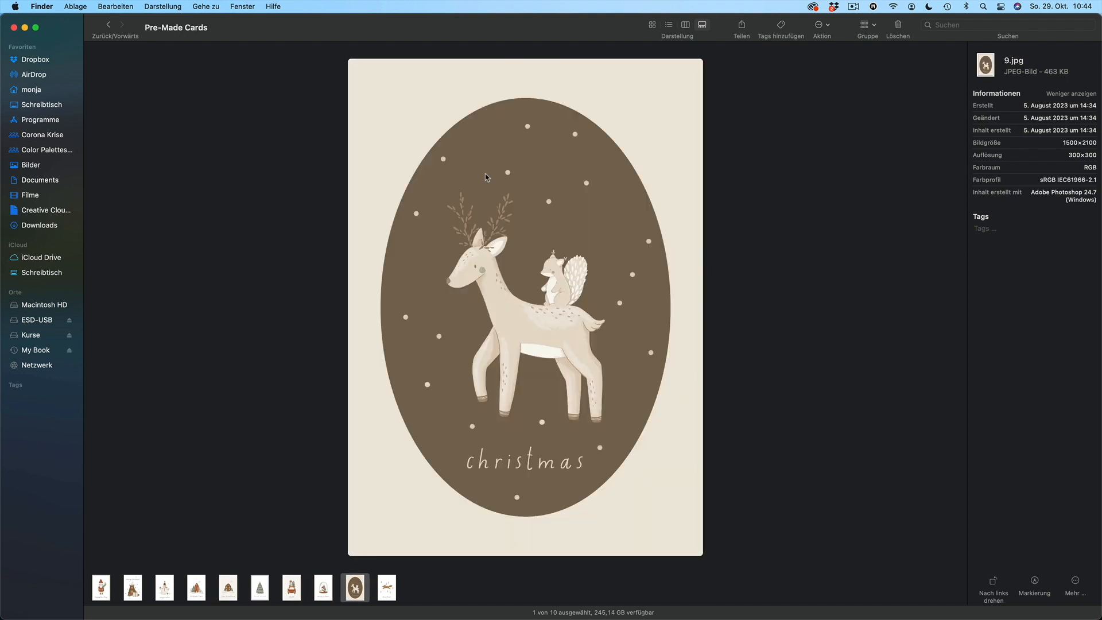
pyautogui.press('Right')
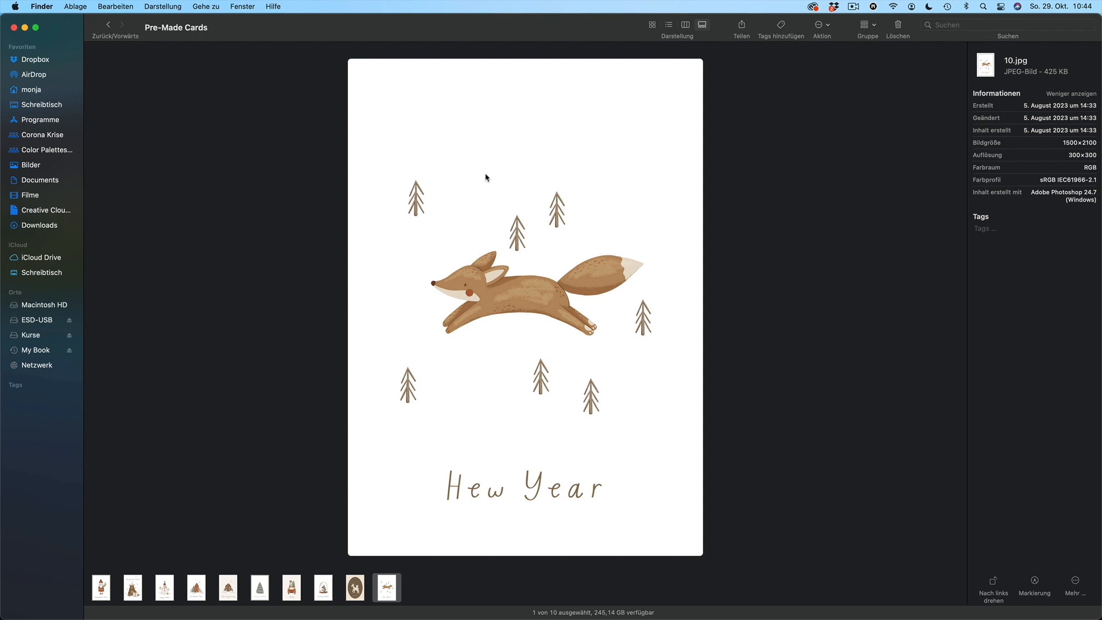
pyautogui.press('Left')
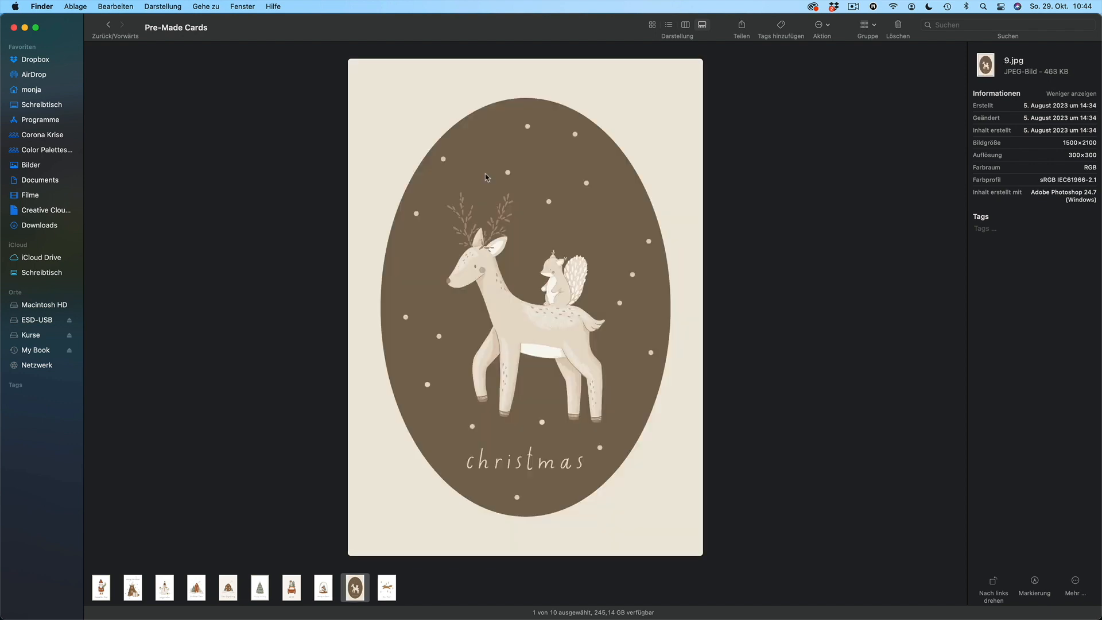
pyautogui.press('Left')
pyautogui.press('Left')
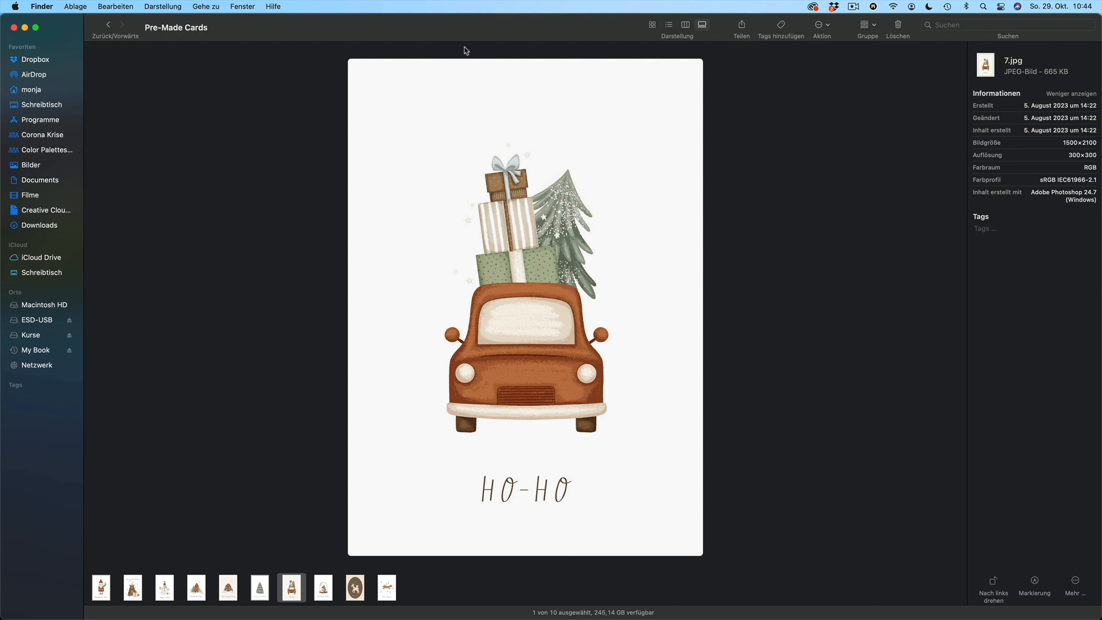
# Step: Return to the Christmas Time by polikarpovaart folder and open its Seamless Patterns folder
pyautogui.click(108, 24)
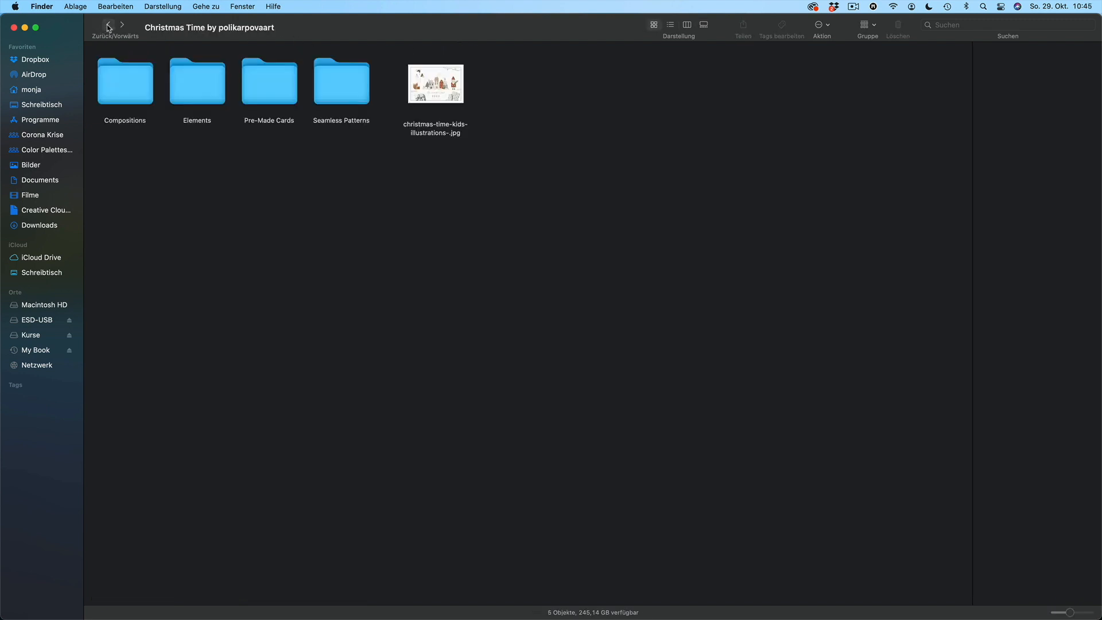
pyautogui.doubleClick(356, 91)
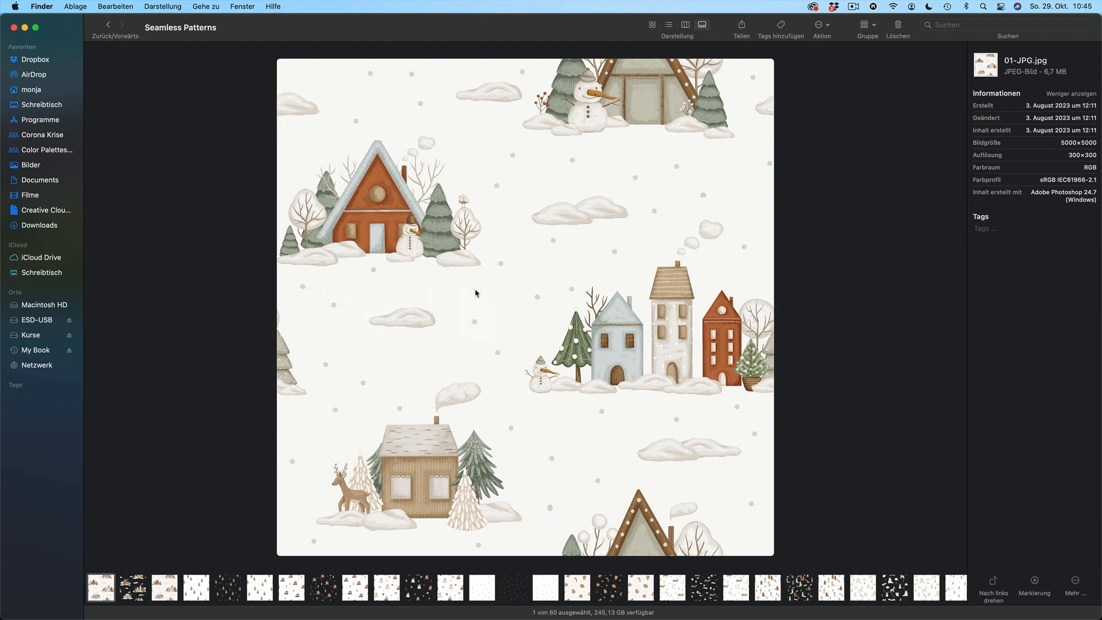
# Step: Look through the JPG, PNG and PSD versions of the seamless patterns one by one from 01-JPG.jpg to 11-JPG.jpg
pyautogui.press('Right')
pyautogui.press('Right')
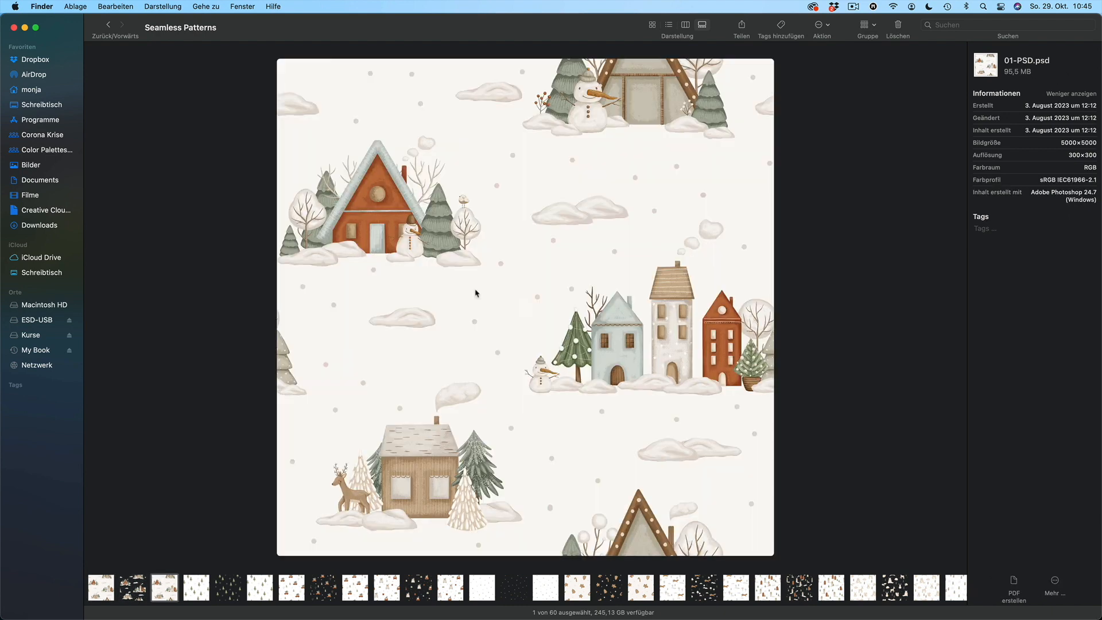
pyautogui.press('Right')
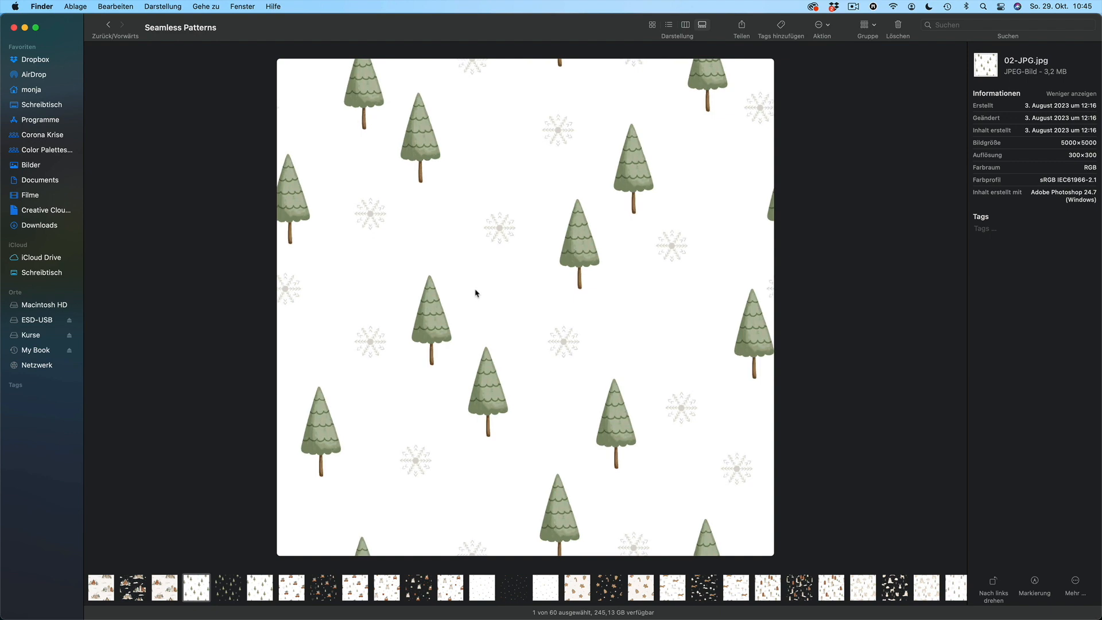
pyautogui.press('Right')
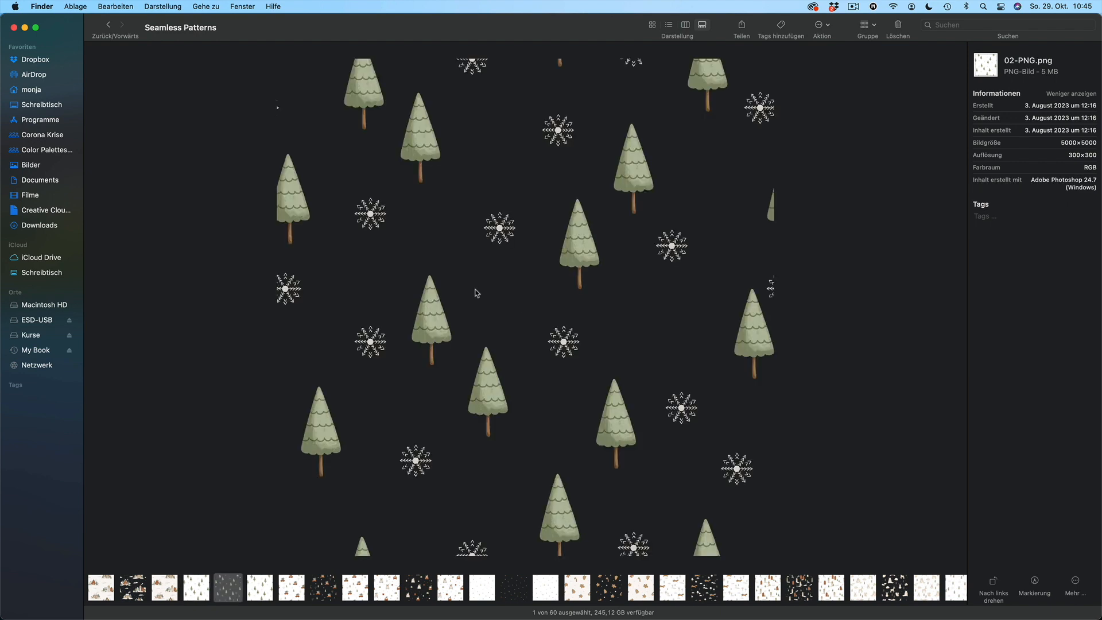
pyautogui.press('Right')
pyautogui.press('Right')
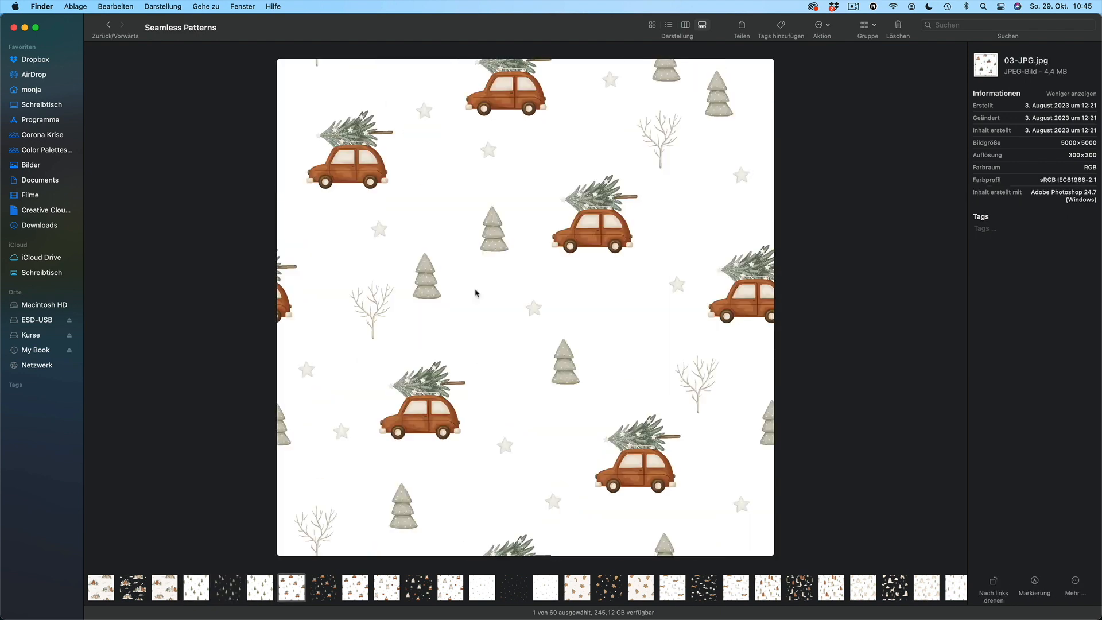
pyautogui.press('Right')
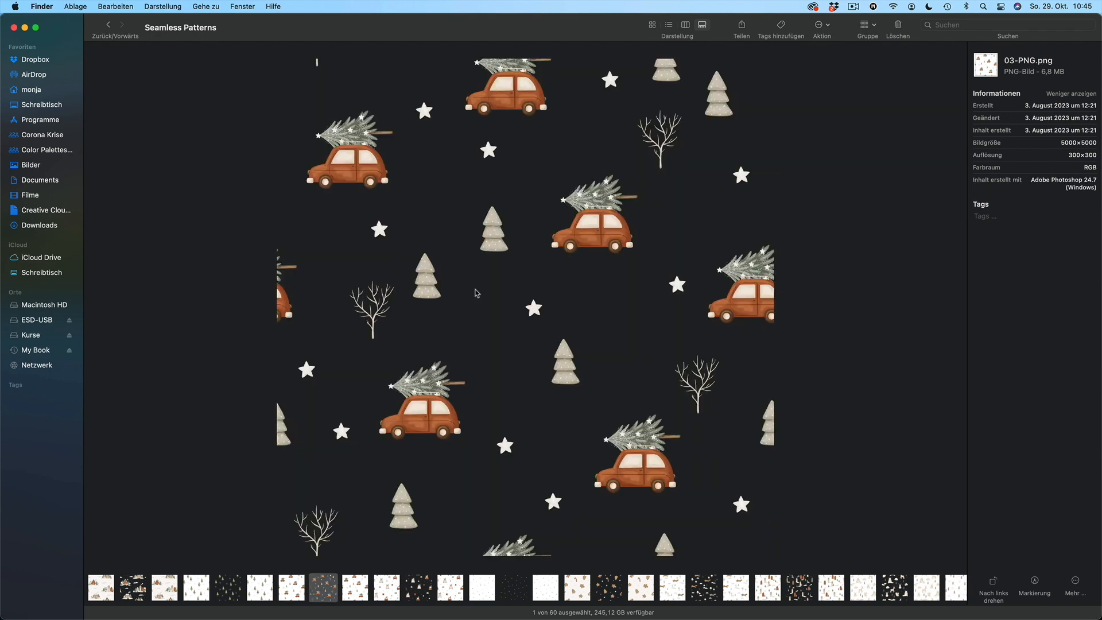
pyautogui.press('Left')
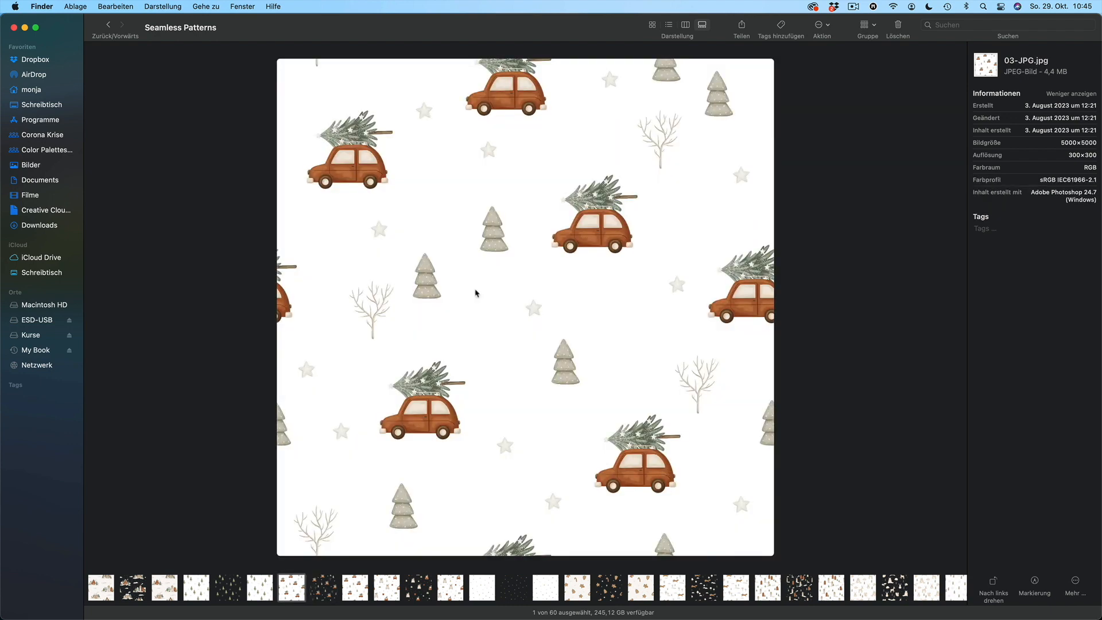
pyautogui.press('Right')
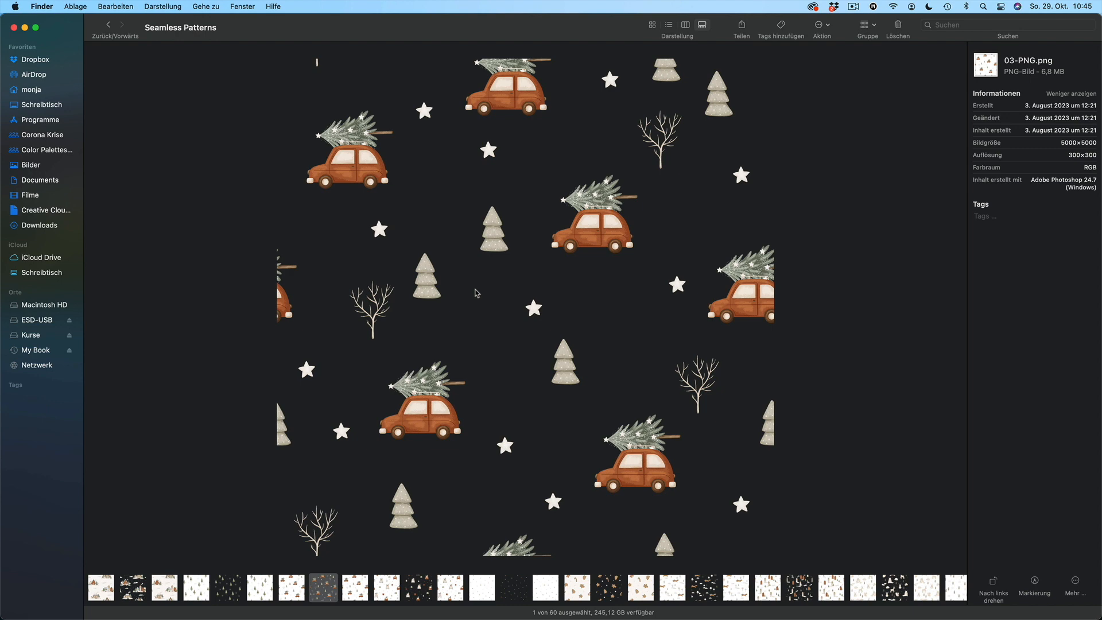
pyautogui.press('Right')
pyautogui.press('Right')
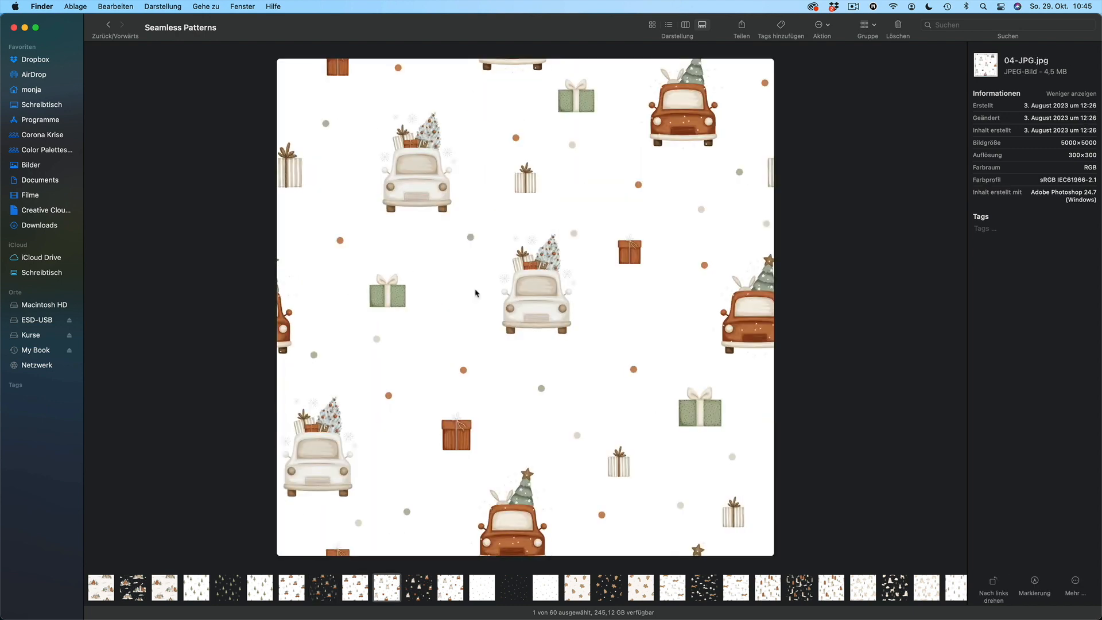
pyautogui.press('Right')
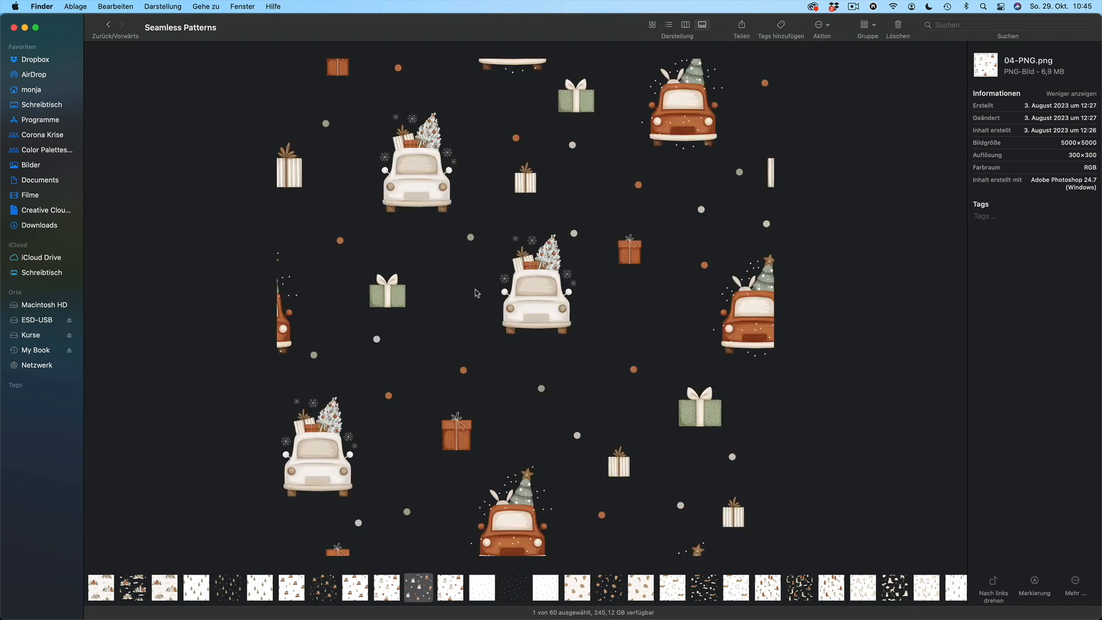
pyautogui.press('Right')
pyautogui.press('Right')
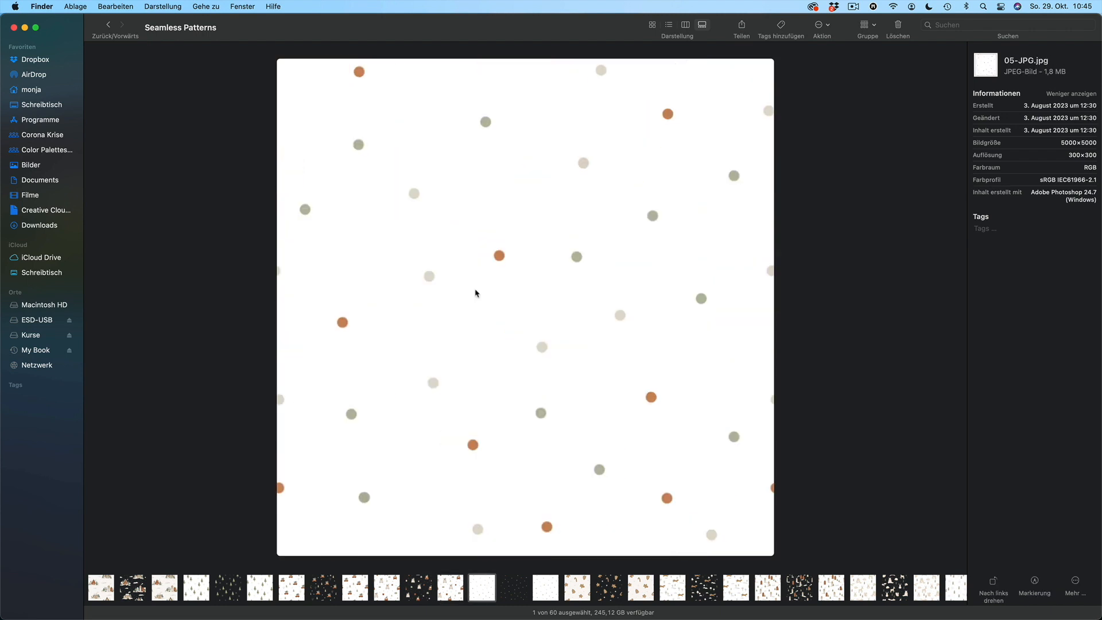
pyautogui.press('Right')
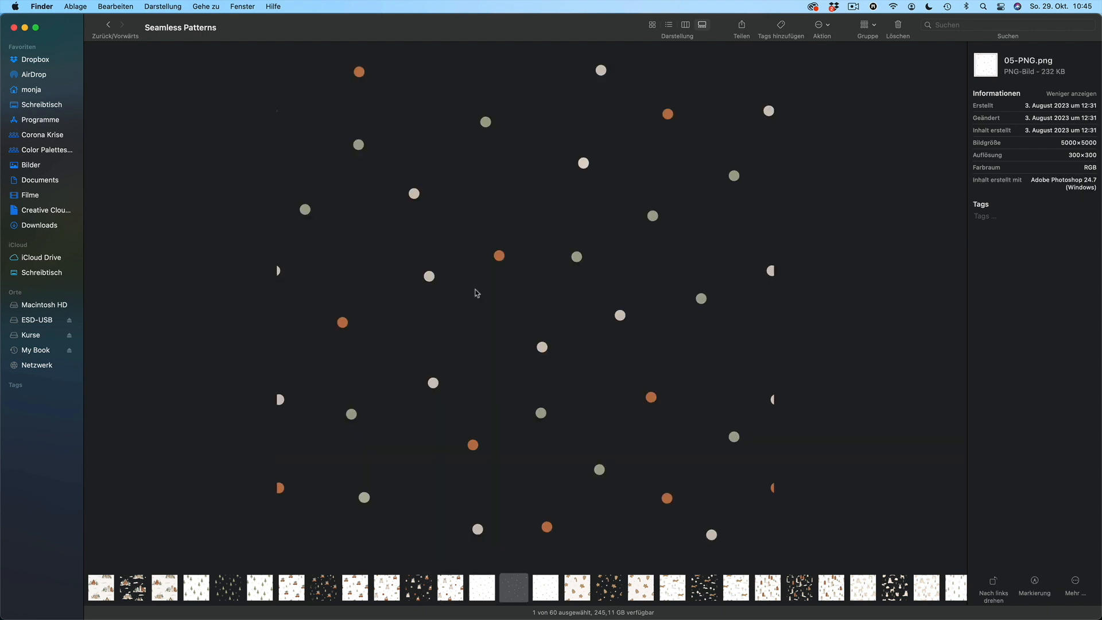
pyautogui.press('Right')
pyautogui.press('Right')
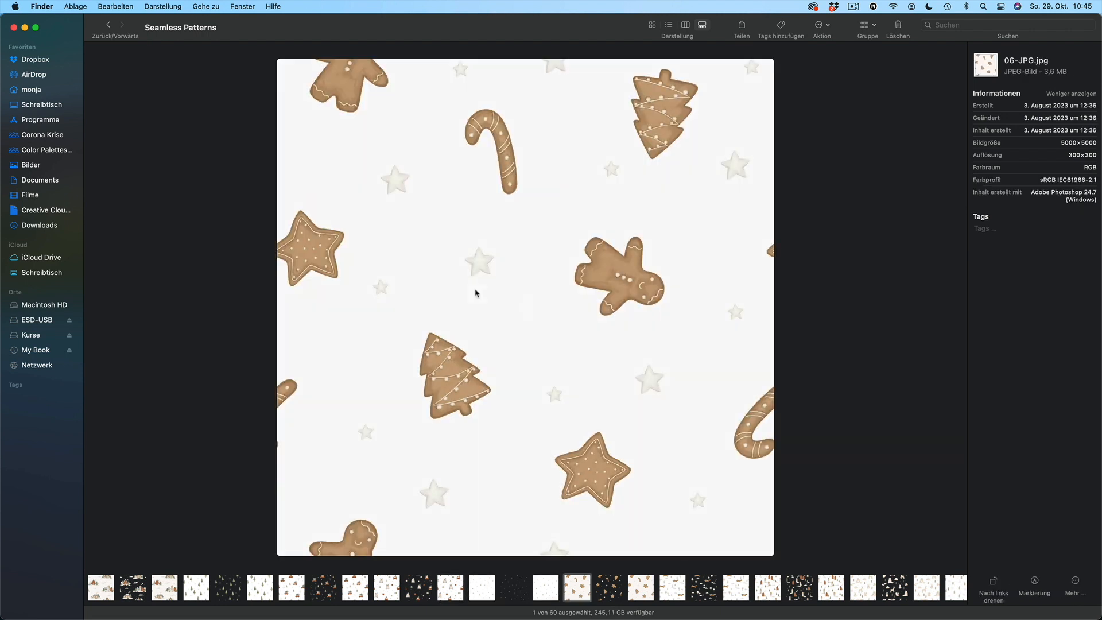
pyautogui.press('Right')
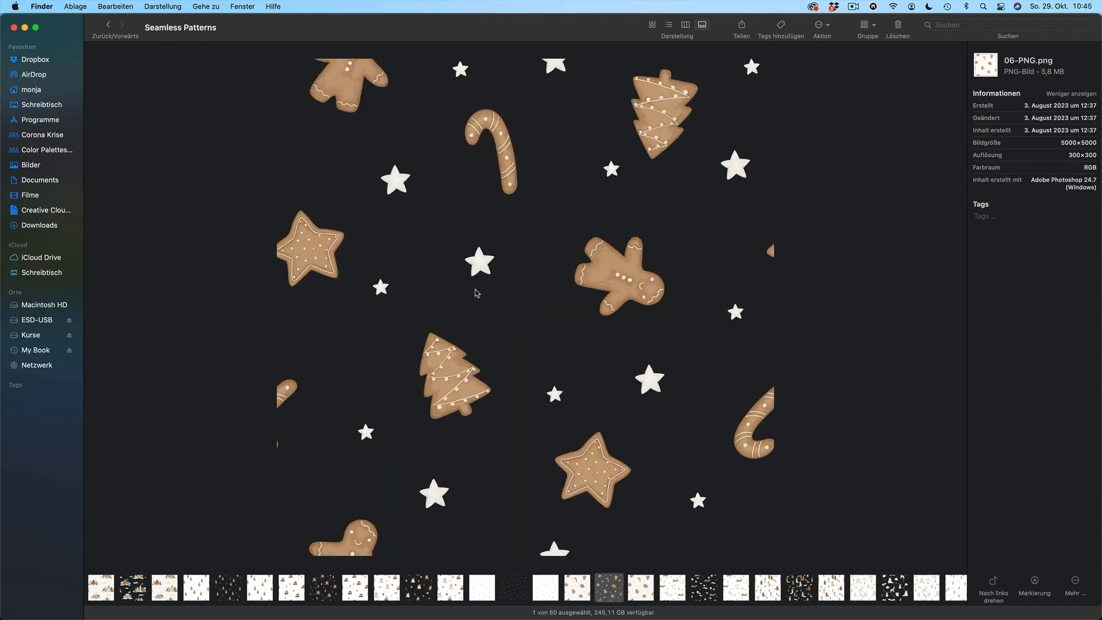
pyautogui.press('Right')
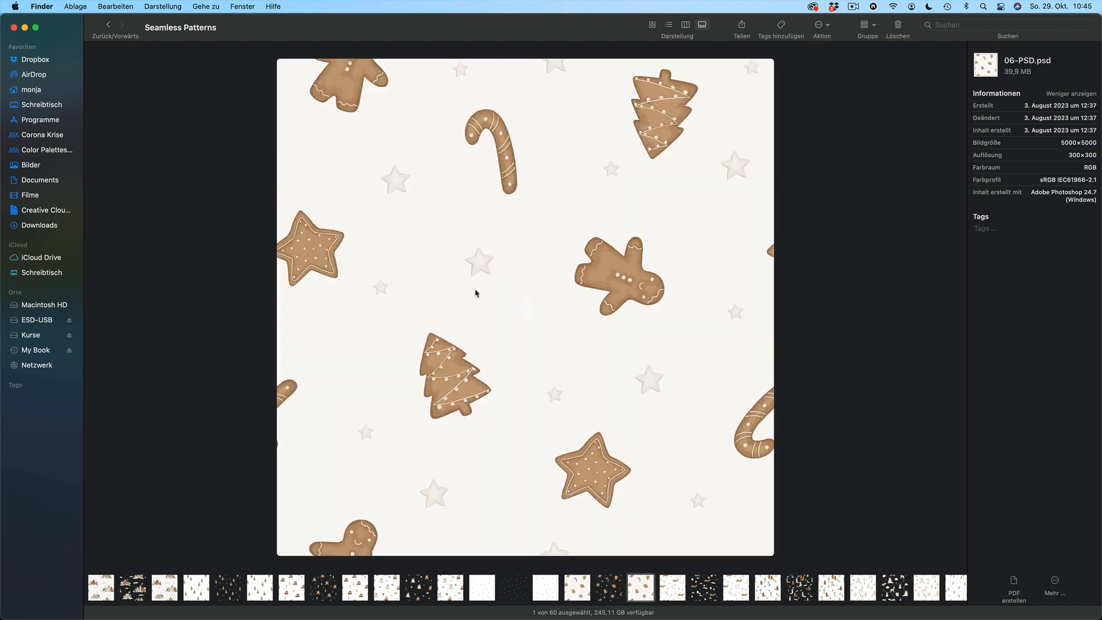
pyautogui.press('Right')
pyautogui.press('Right')
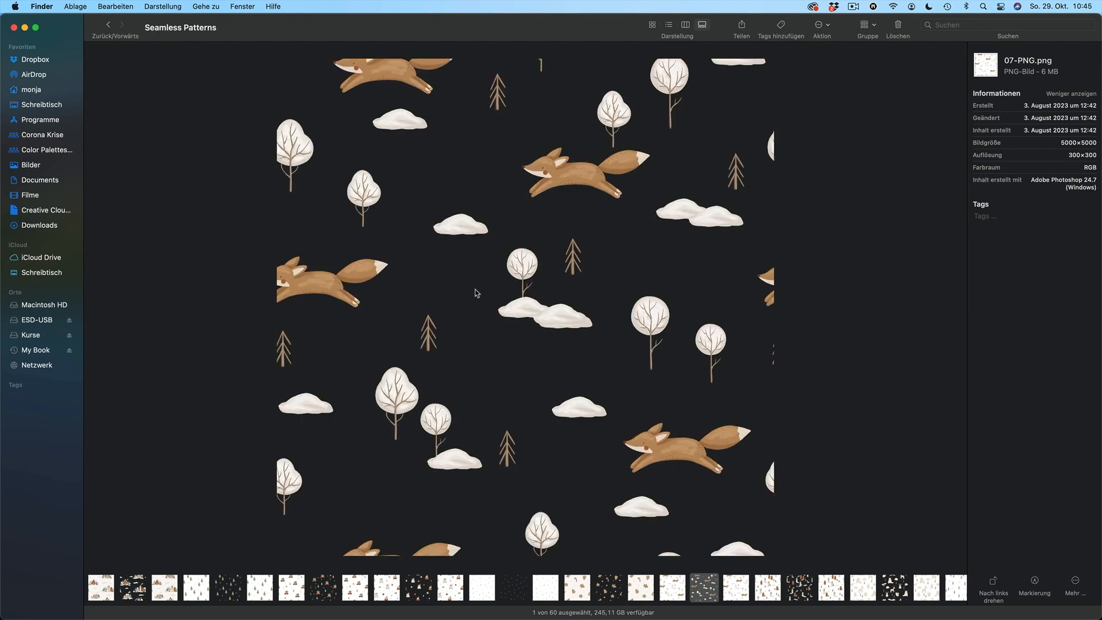
pyautogui.press('Right')
pyautogui.press('Right')
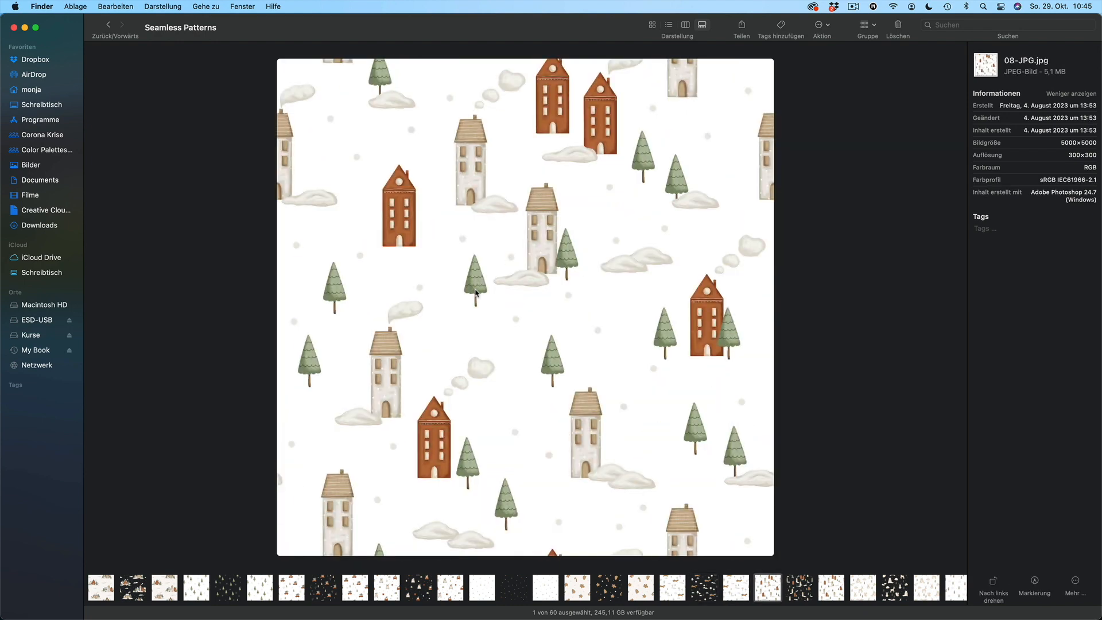
pyautogui.press('Right')
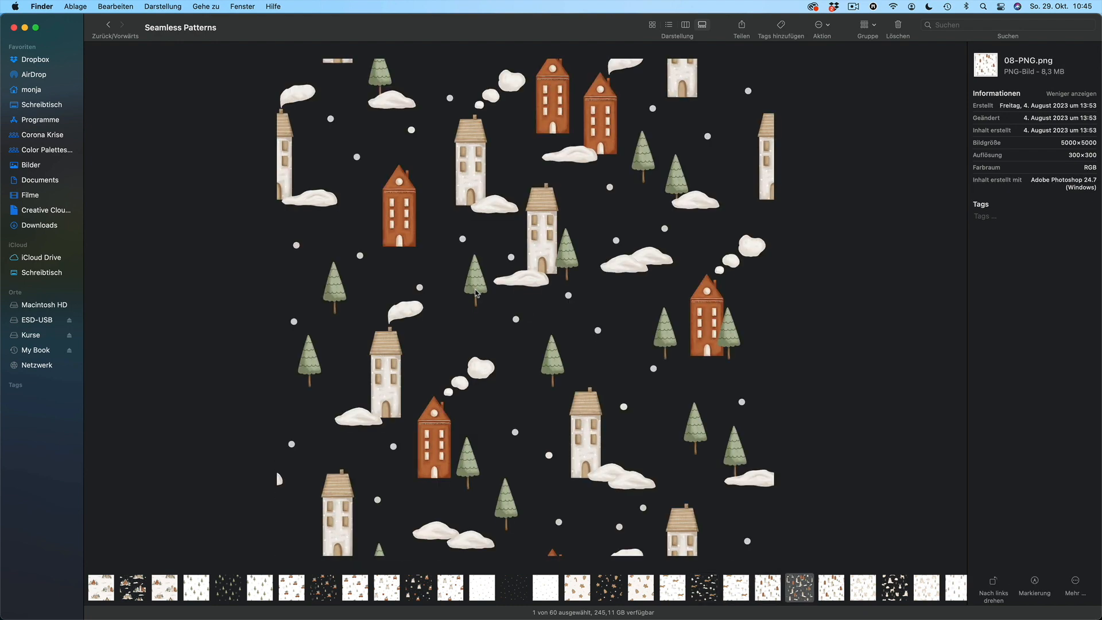
pyautogui.press('Right')
pyautogui.press('Right')
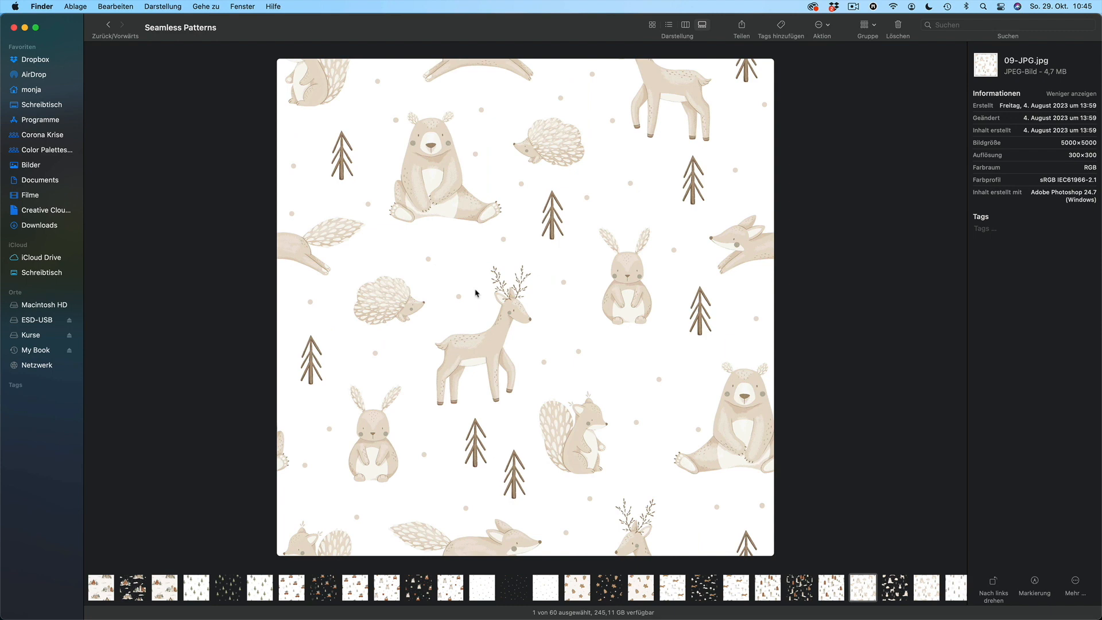
pyautogui.press('Right')
pyautogui.press('Right')
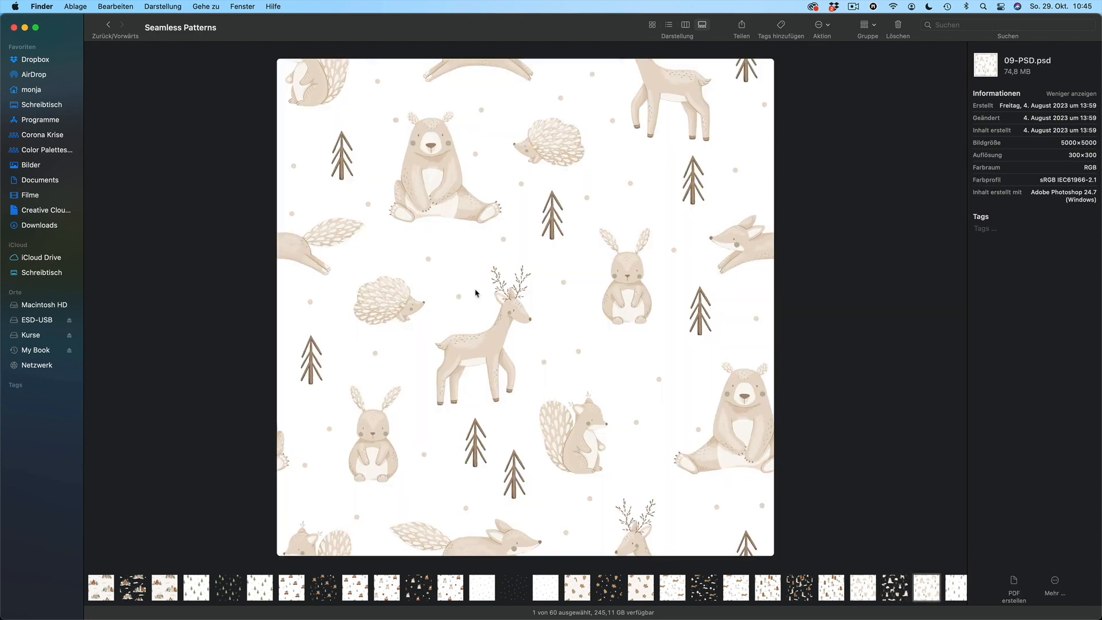
pyautogui.press('Right')
pyautogui.press('Right')
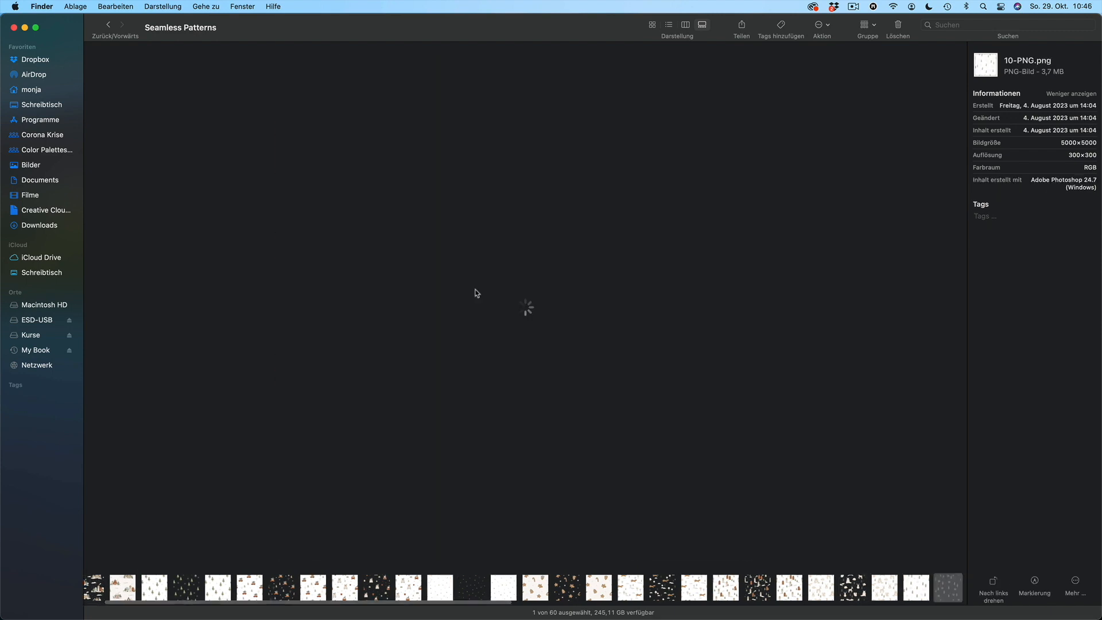
pyautogui.press('Right')
pyautogui.press('Right')
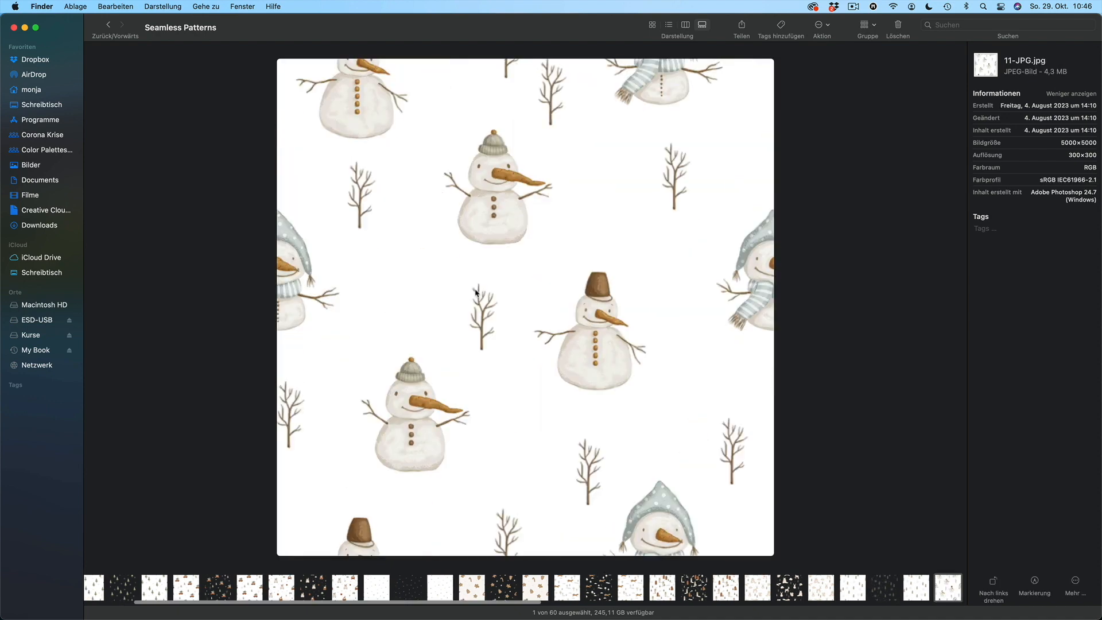
# Step: Look through the remaining seamless patterns from 11-PNG.png to 12-PSD.psd and leave the Seamless Patterns folder
pyautogui.press('Right')
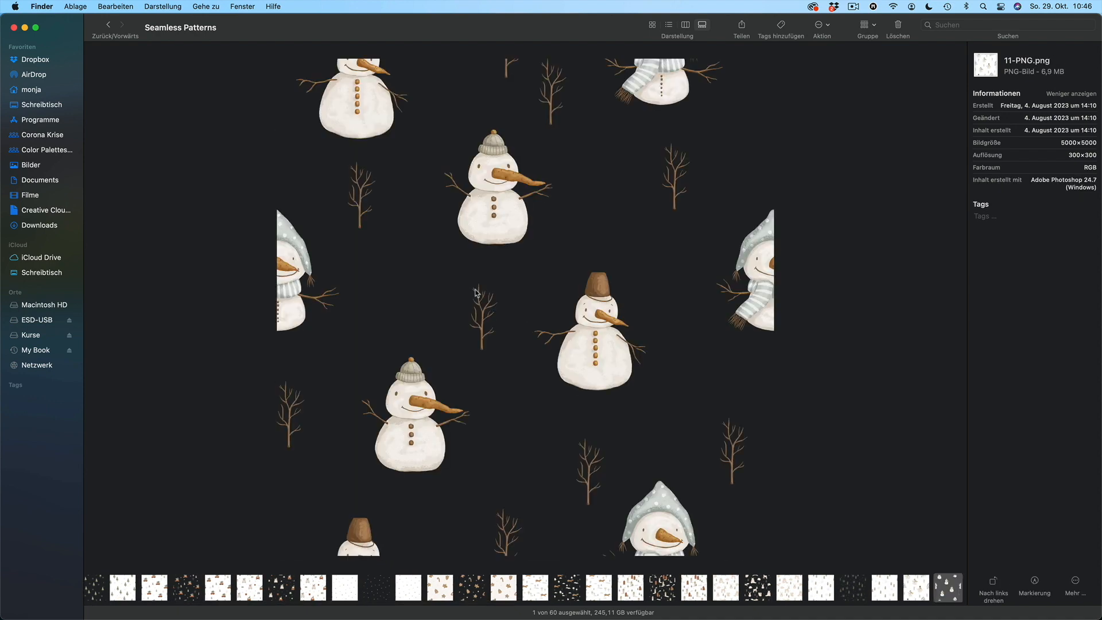
pyautogui.press('Right')
pyautogui.press('Right')
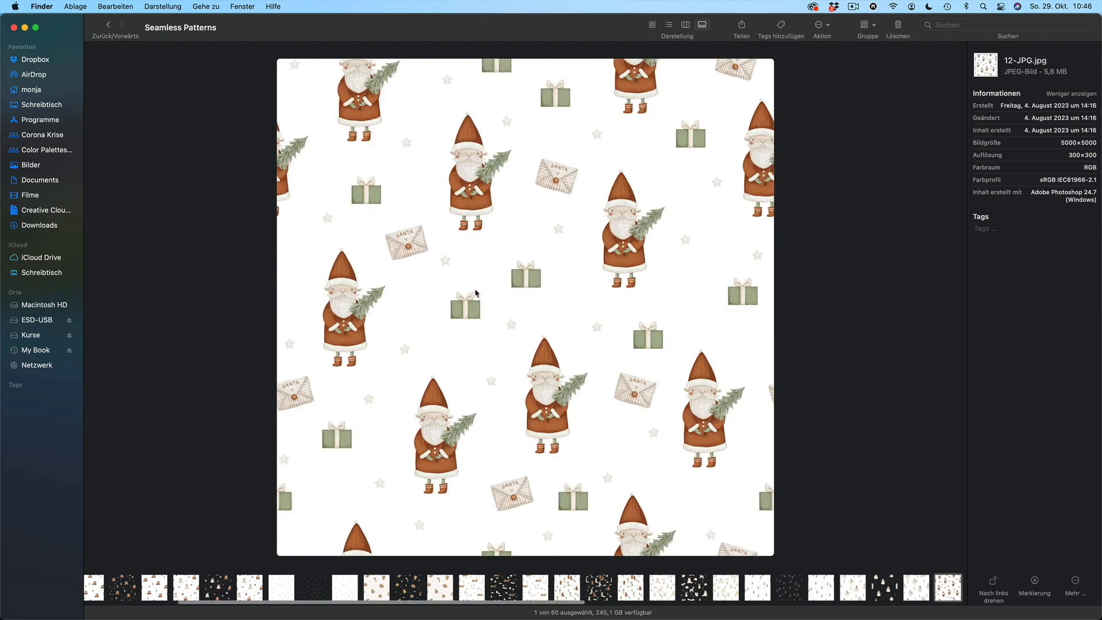
pyautogui.press('Right')
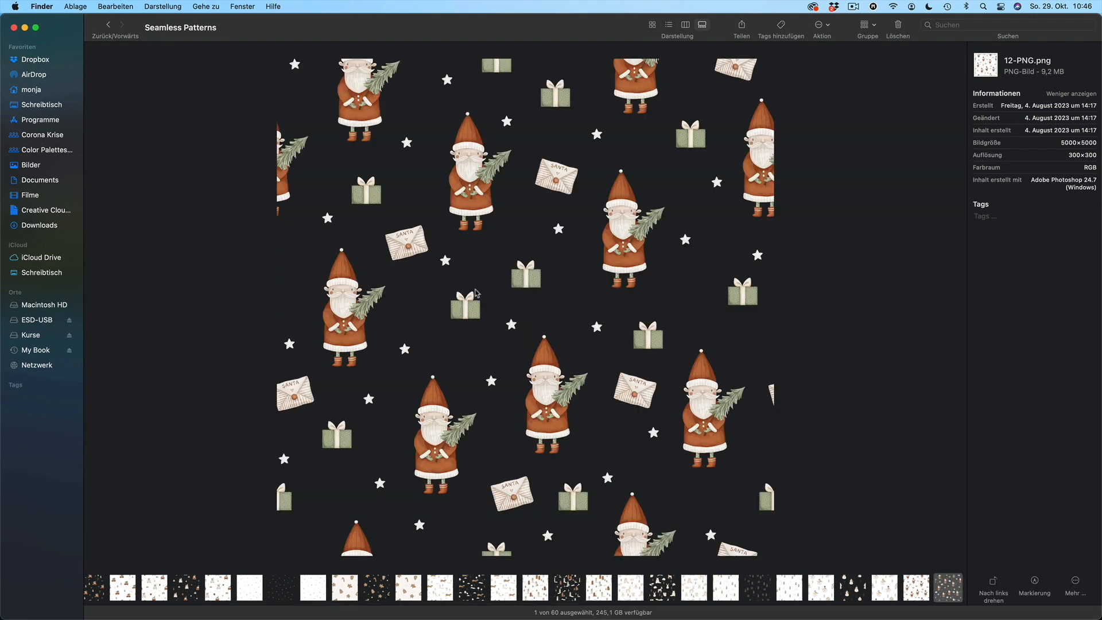
pyautogui.press('Right')
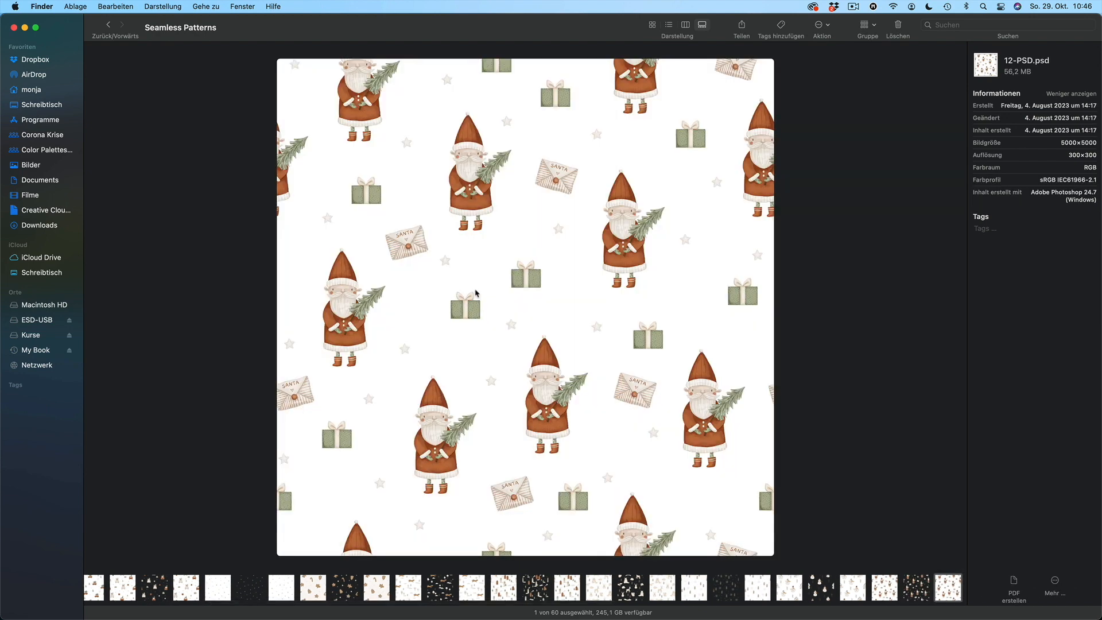
pyautogui.click(108, 28)
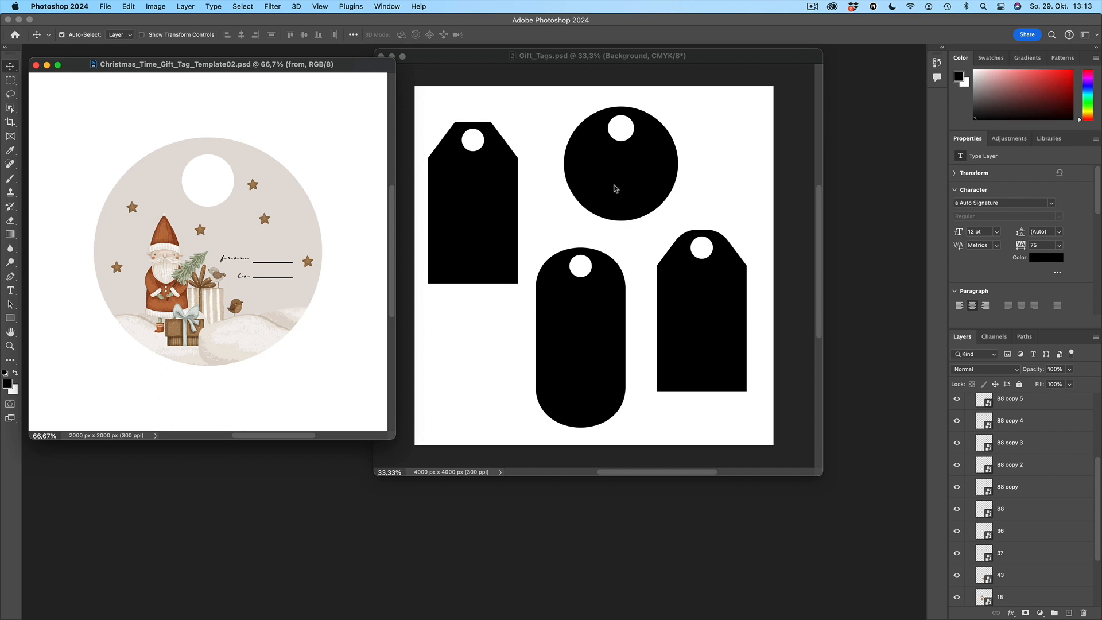
# Step: Switch to Photoshop, arrange the Christmas_Time_Gift_Tag_Template02.psd and Gift_Tags.psd windows, and make Gift_Tags.psd the active document
pyautogui.scroll(1, 330, 124)
pyautogui.moveTo(332, 68); pyautogui.dragTo(343, 62)
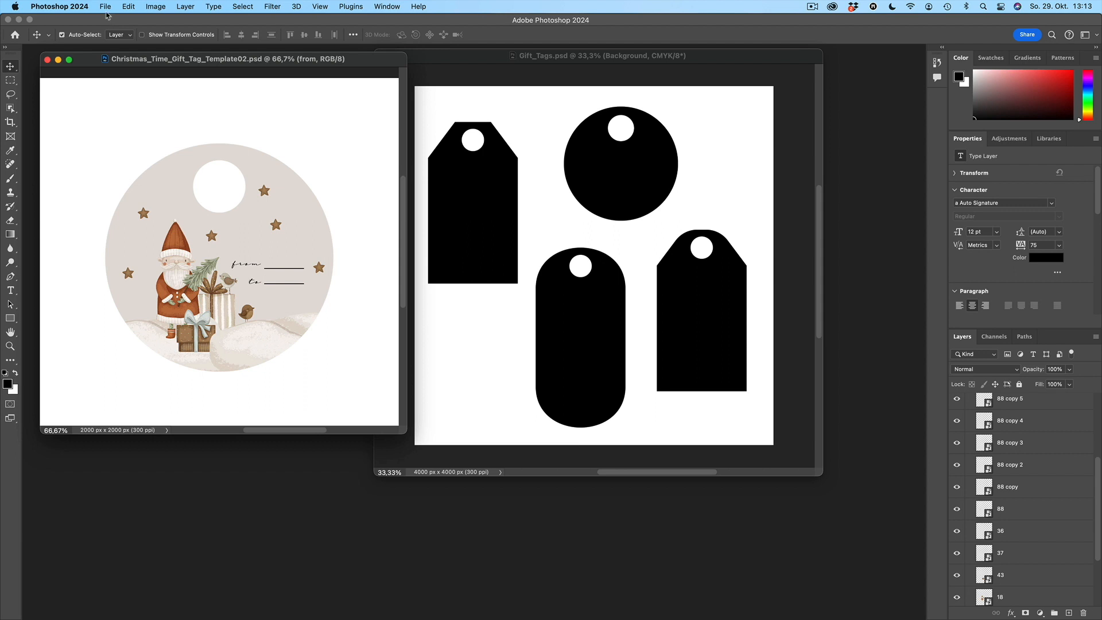
pyautogui.click(106, 7)
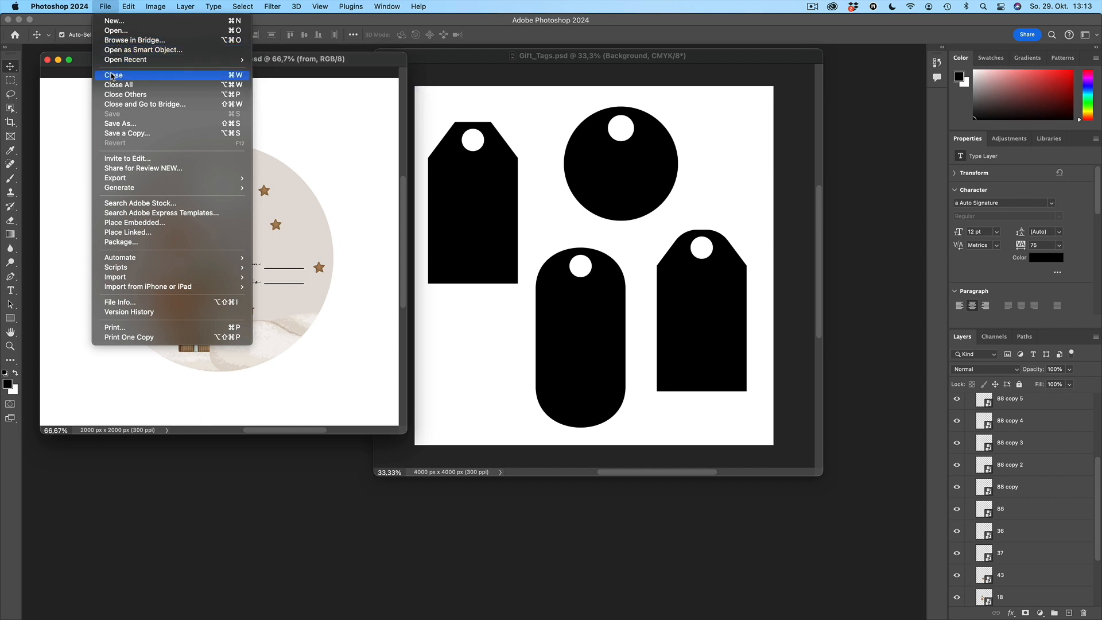
pyautogui.click(308, 63)
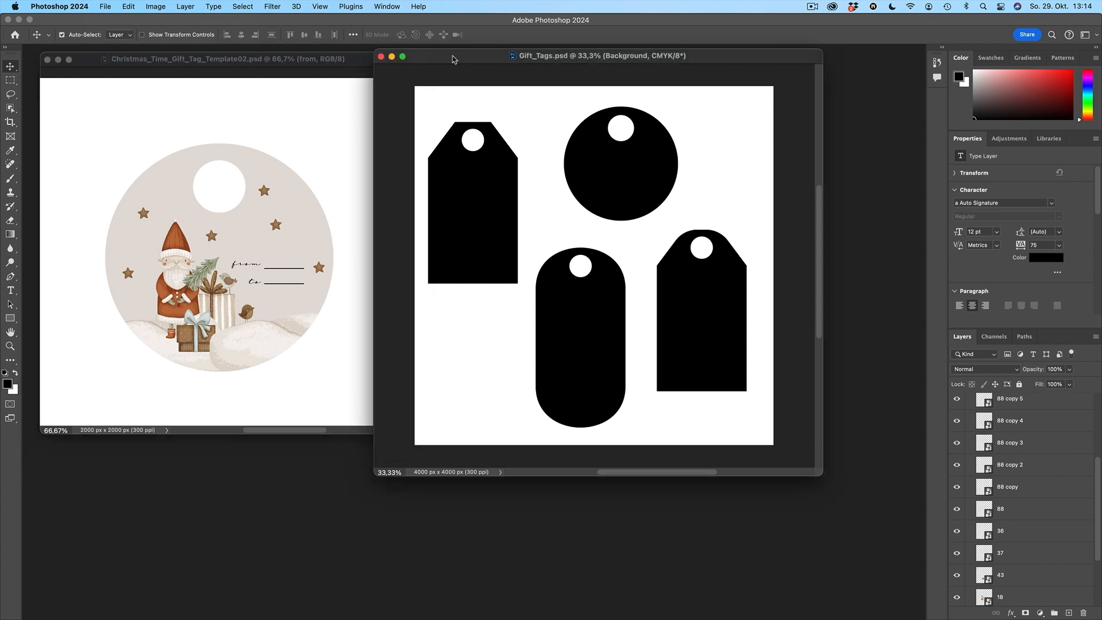
pyautogui.moveTo(446, 60); pyautogui.dragTo(459, 61)
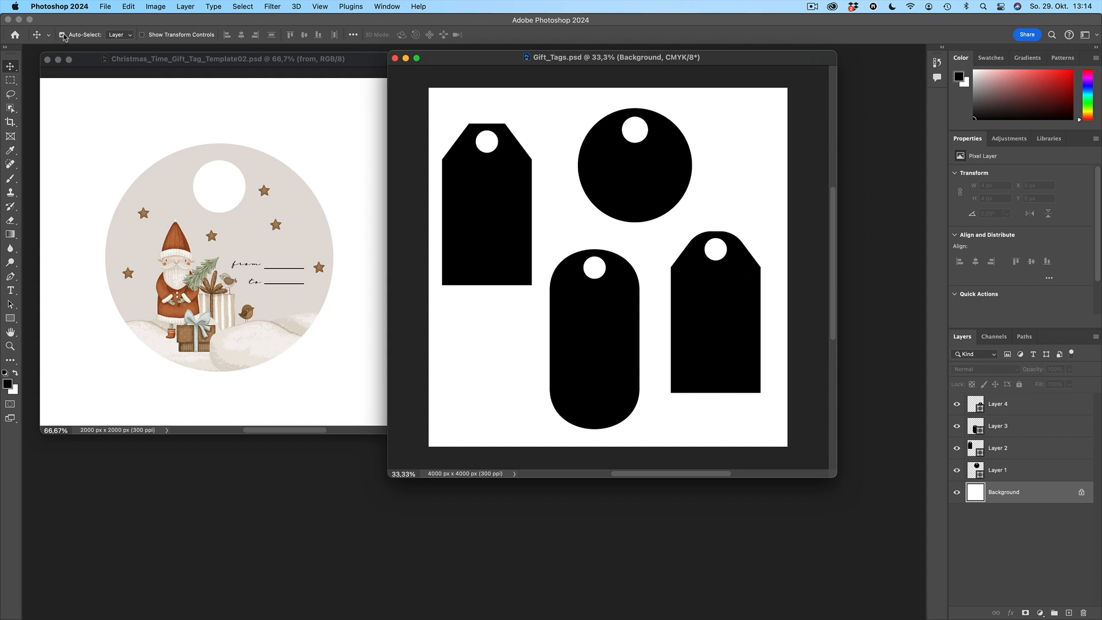
# Step: Select the round gift tag shape in Gift_Tags.psd using Auto-Select for Layer and copy it
pyautogui.click(118, 37)
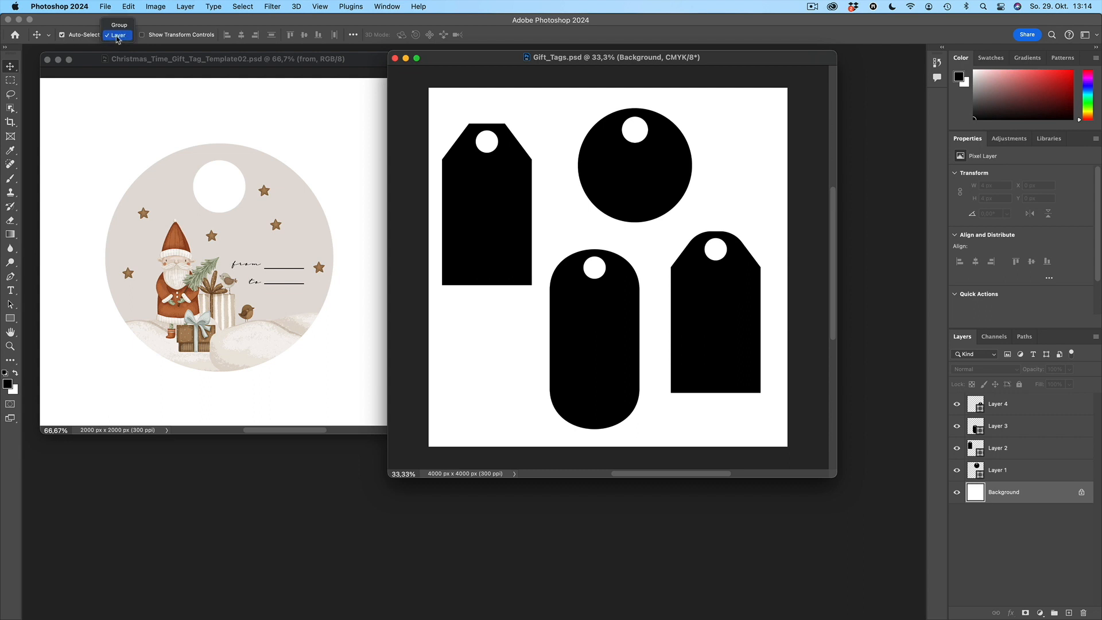
pyautogui.click(118, 37)
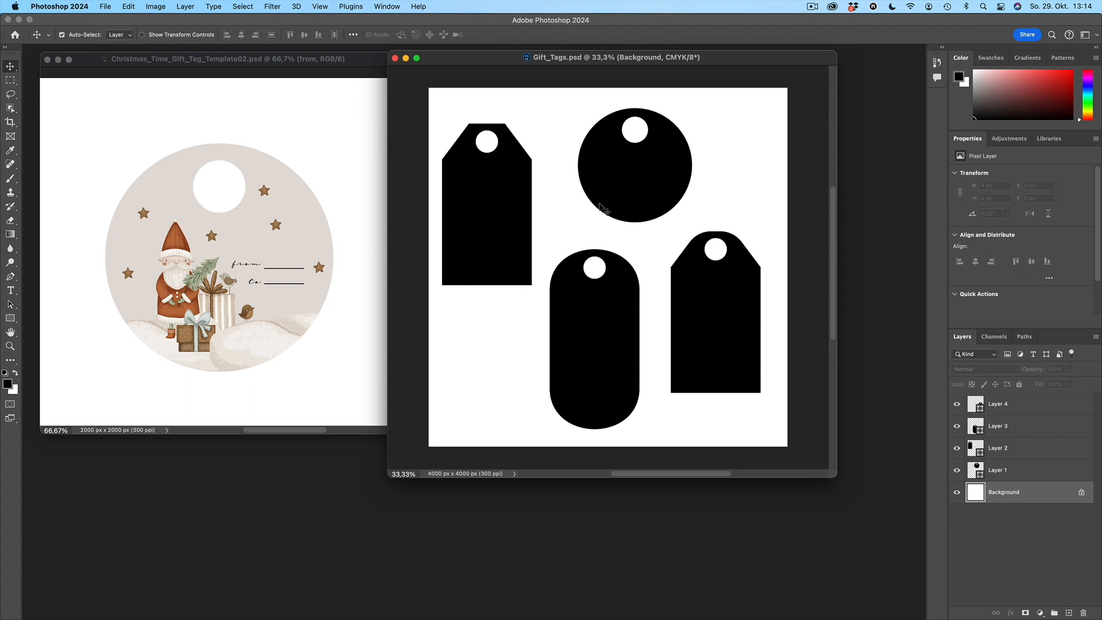
pyautogui.click(640, 191)
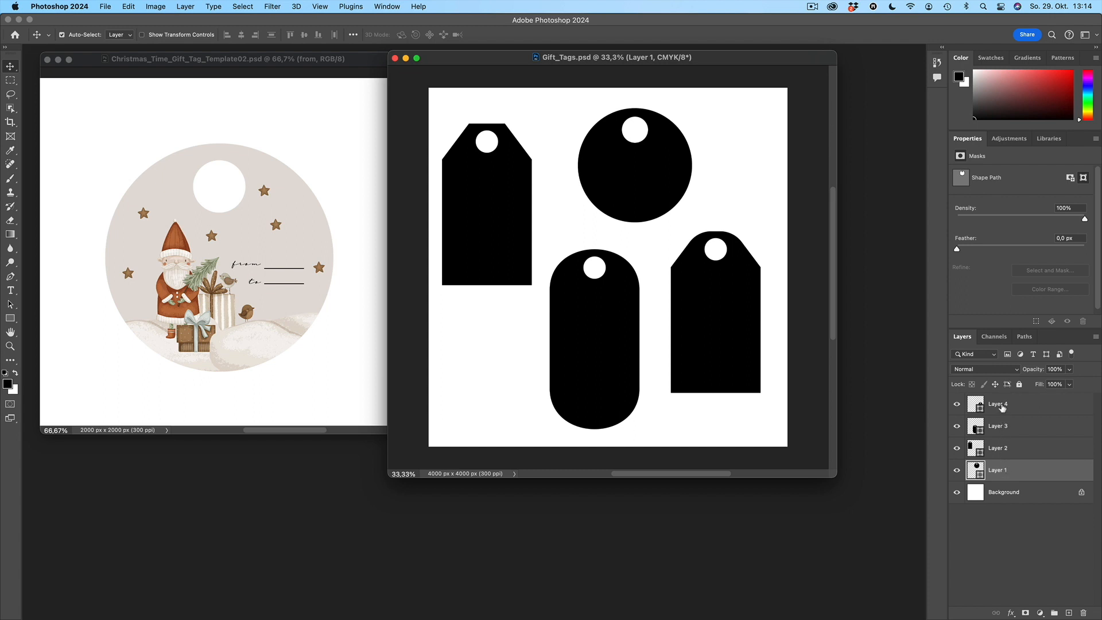
pyautogui.click(591, 317)
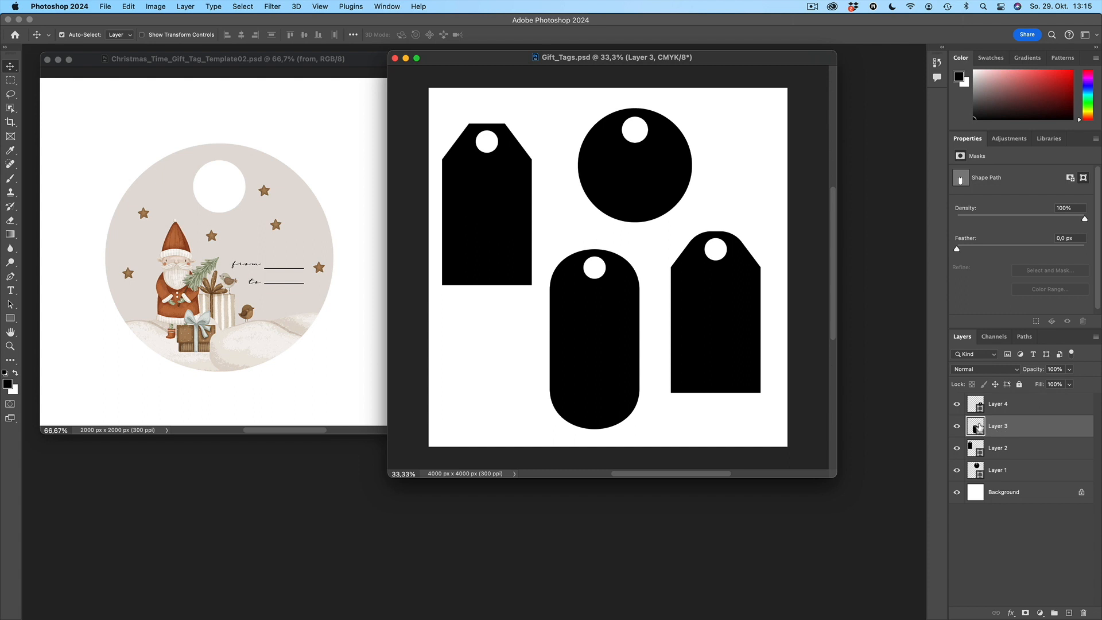
pyautogui.click(655, 178)
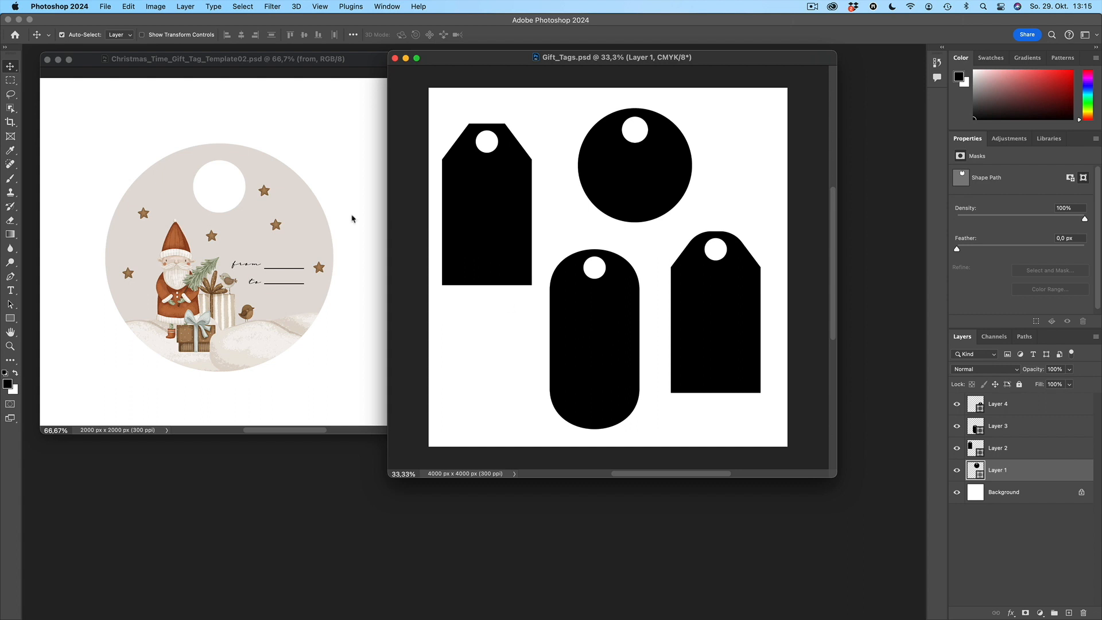
pyautogui.click(128, 7)
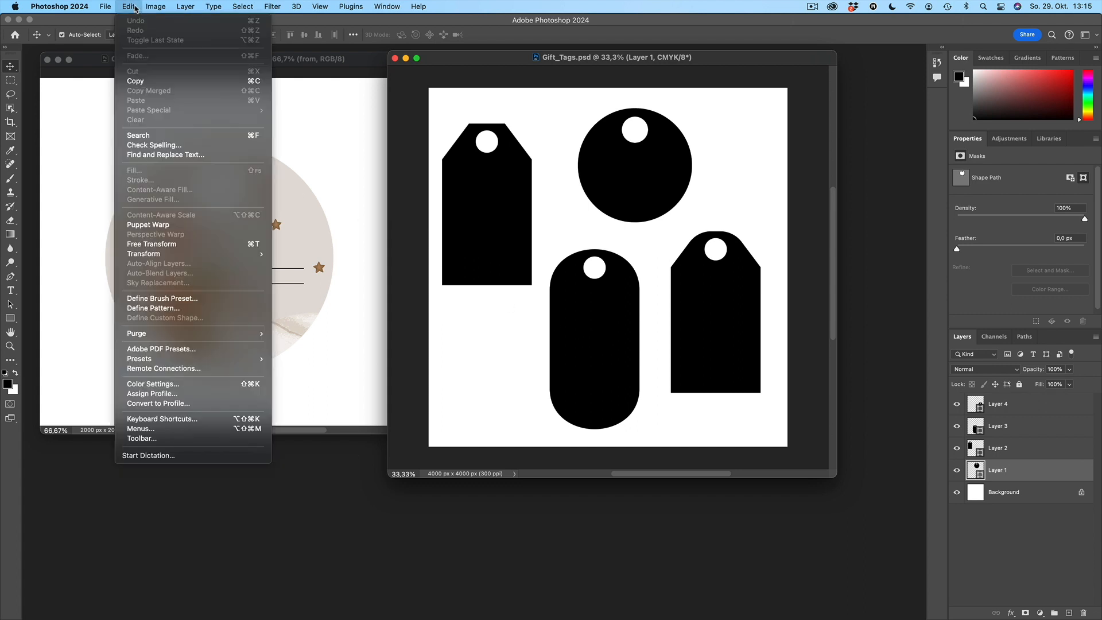
pyautogui.click(137, 82)
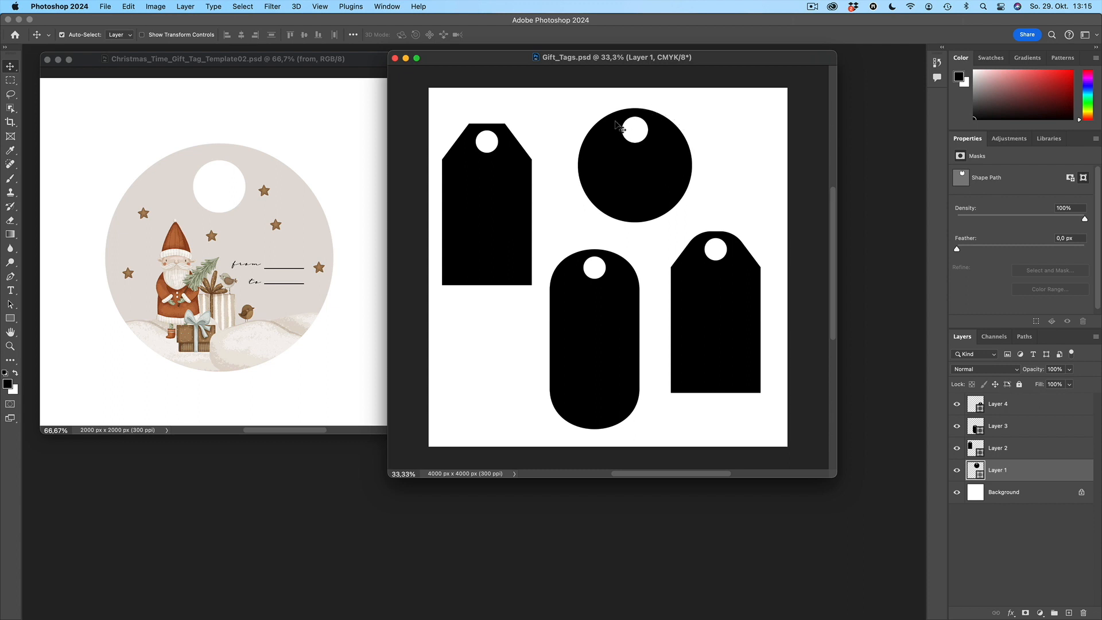
# Step: Create a new 2000 x 2000 pixel document at 300 pixels/inch in RGB Color with a white background
pyautogui.press('super')
pyautogui.press('super+n')
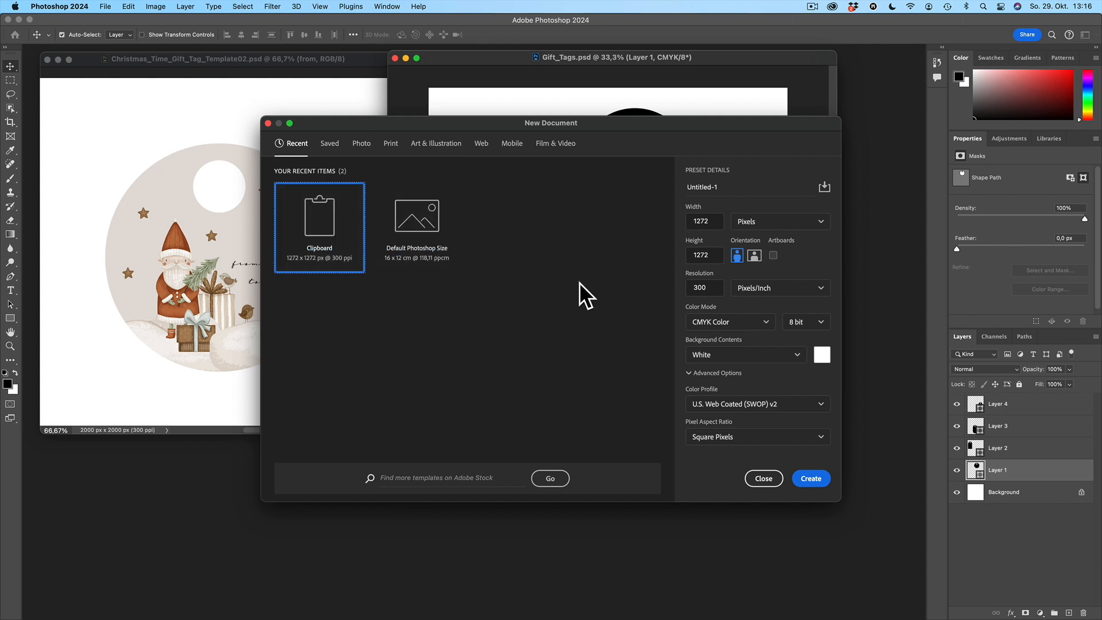
pyautogui.doubleClick(706, 221)
pyautogui.write('2000')
pyautogui.doubleClick(704, 257)
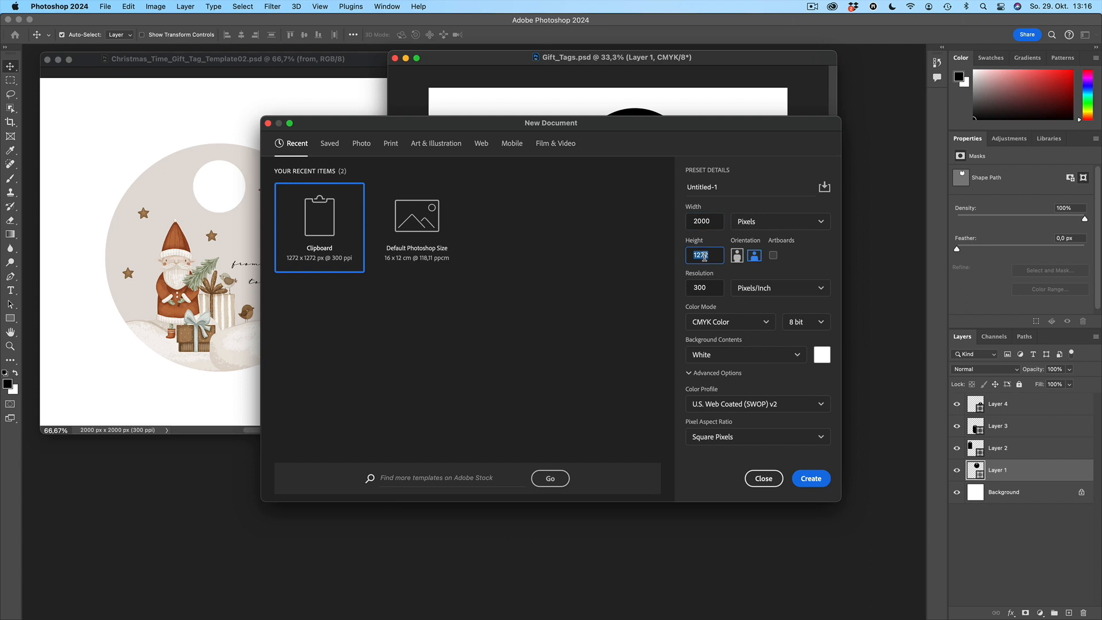
pyautogui.write('2000')
pyautogui.click(751, 290)
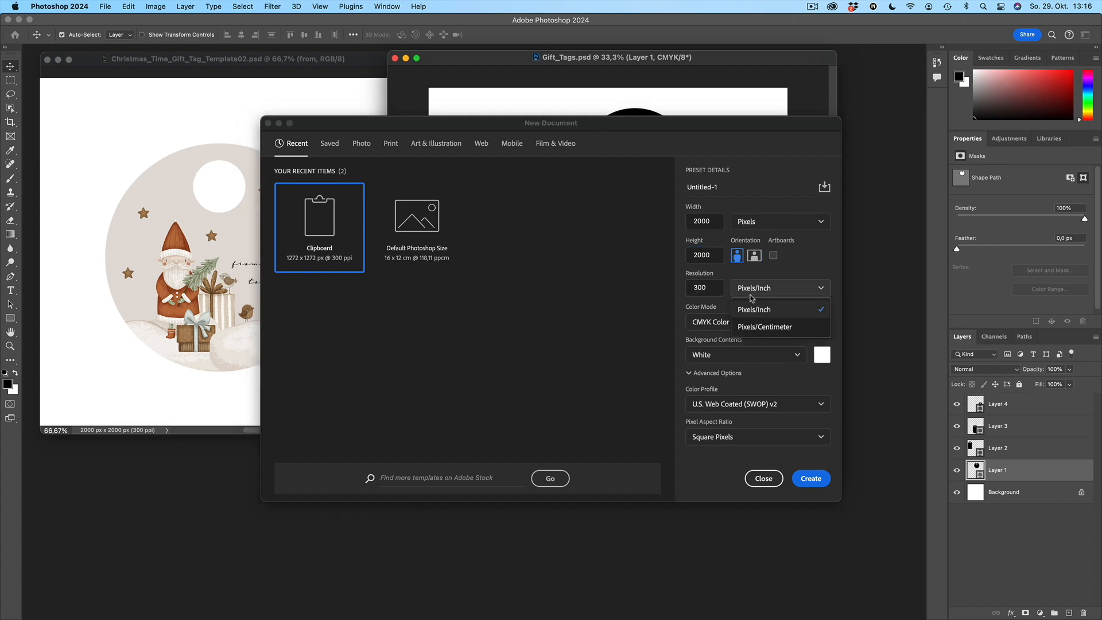
pyautogui.click(756, 291)
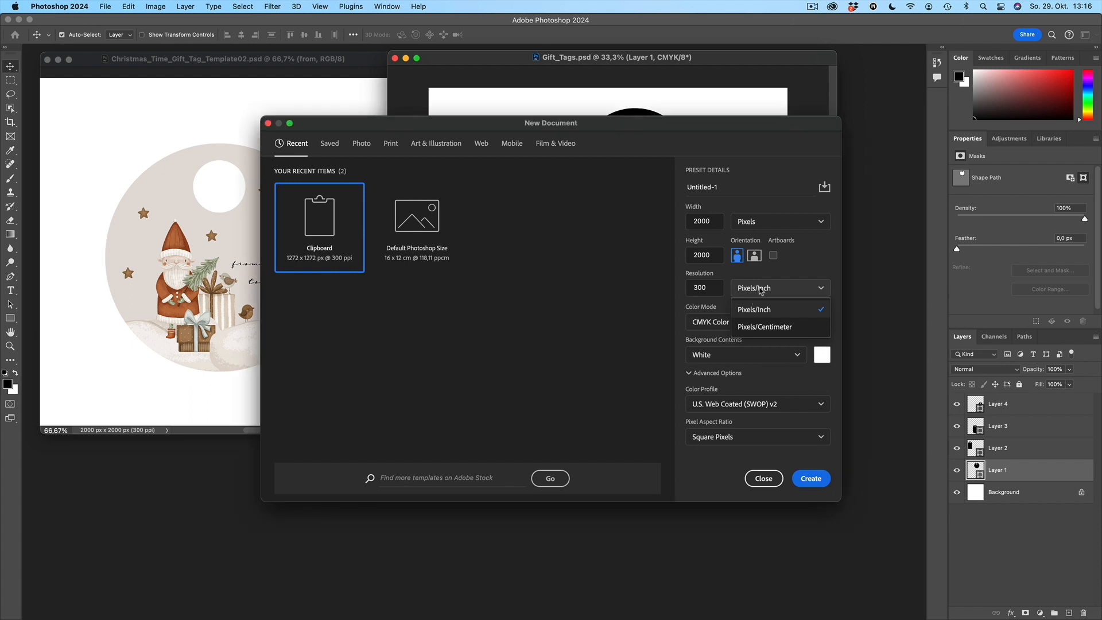
pyautogui.click(712, 323)
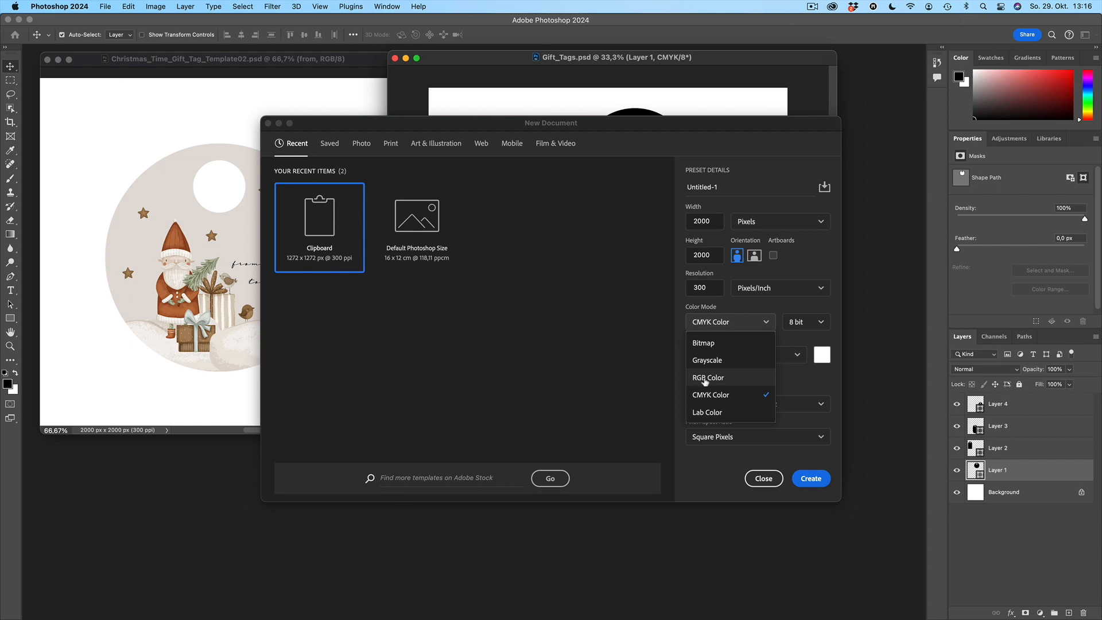
pyautogui.click(726, 378)
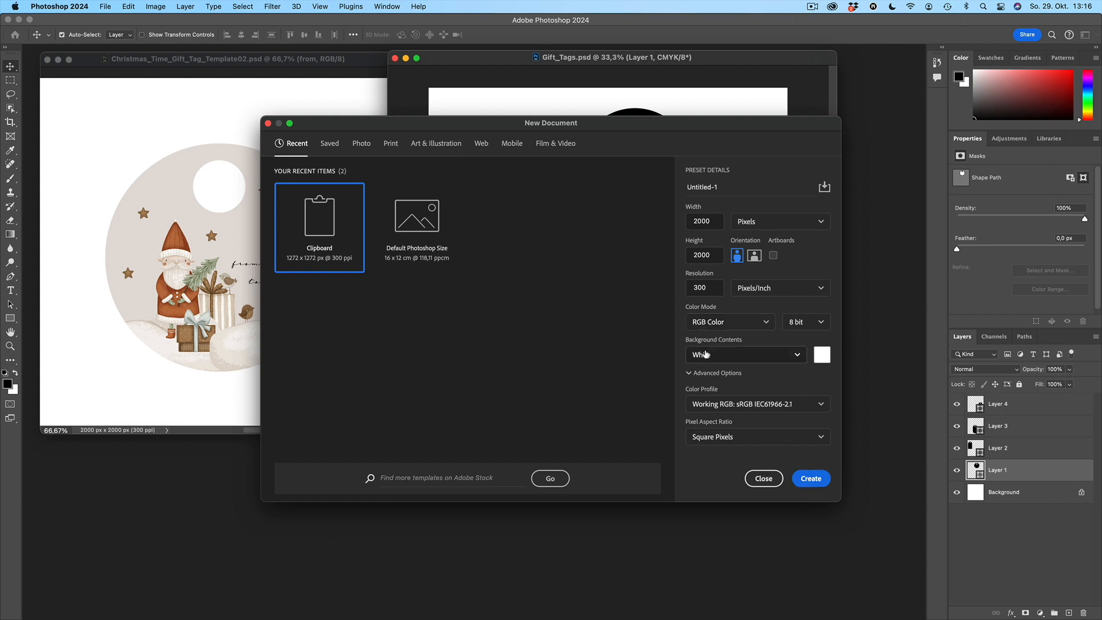
pyautogui.click(814, 479)
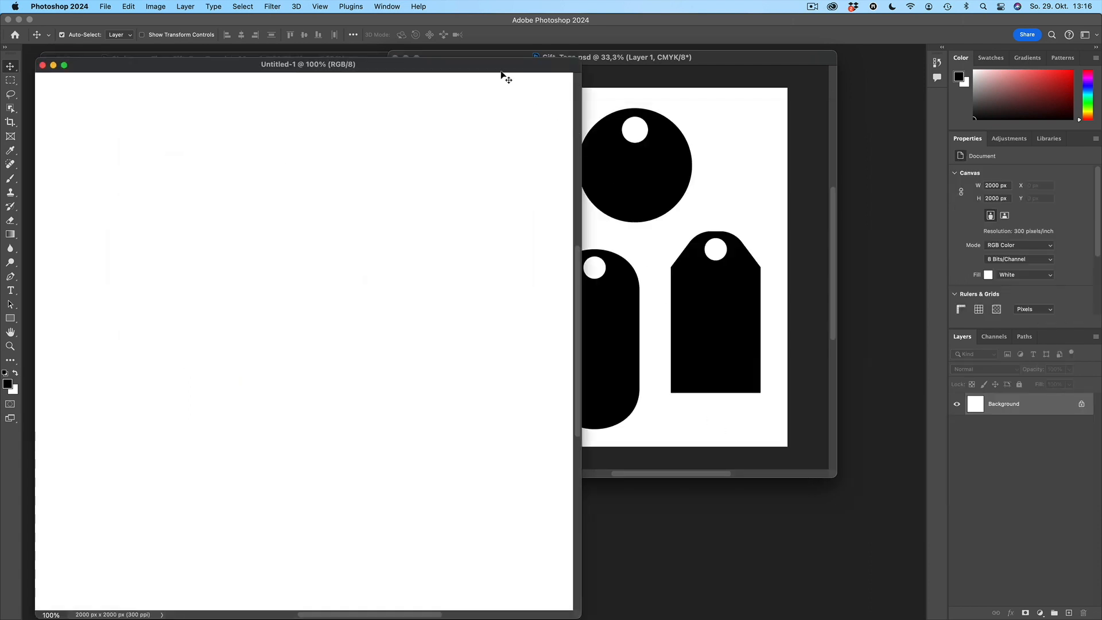
# Step: Paste the copied round tag shape into the new blank document
pyautogui.moveTo(501, 61); pyautogui.dragTo(675, 60)
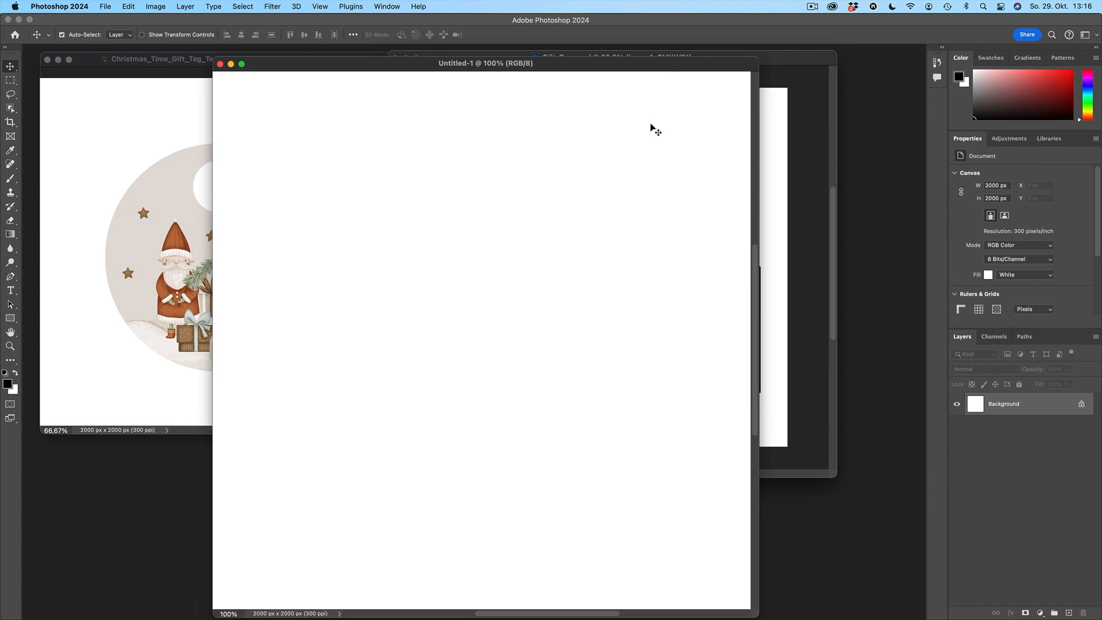
pyautogui.click(128, 7)
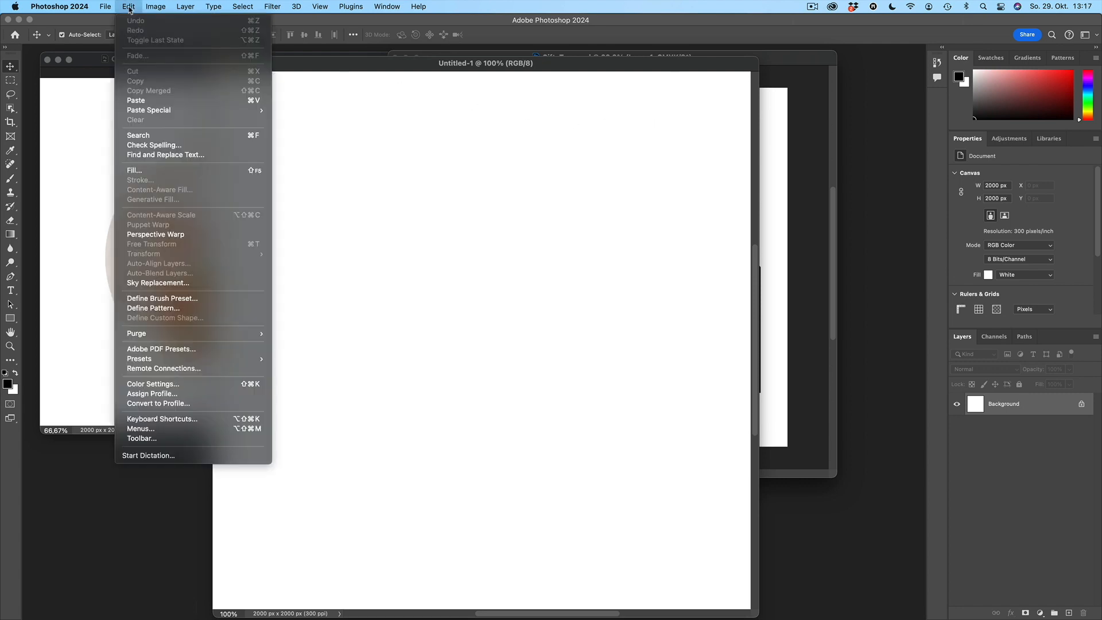
pyautogui.click(142, 101)
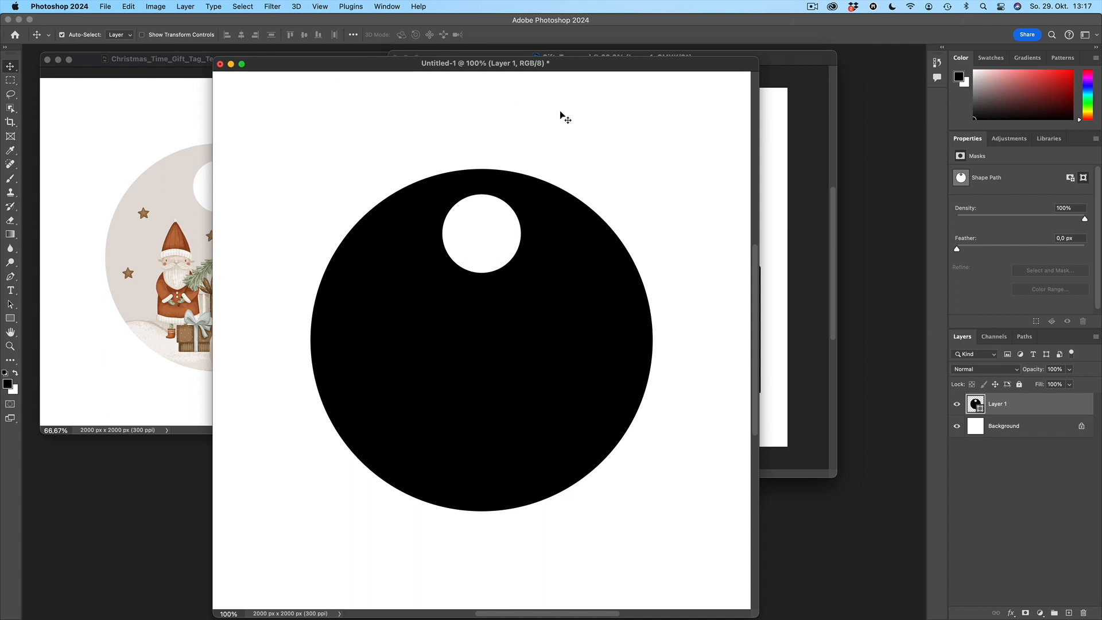
# Step: Show the Navigator and use it to zoom the new tag document out to 57.69%
pyautogui.moveTo(557, 70); pyautogui.dragTo(612, 47)
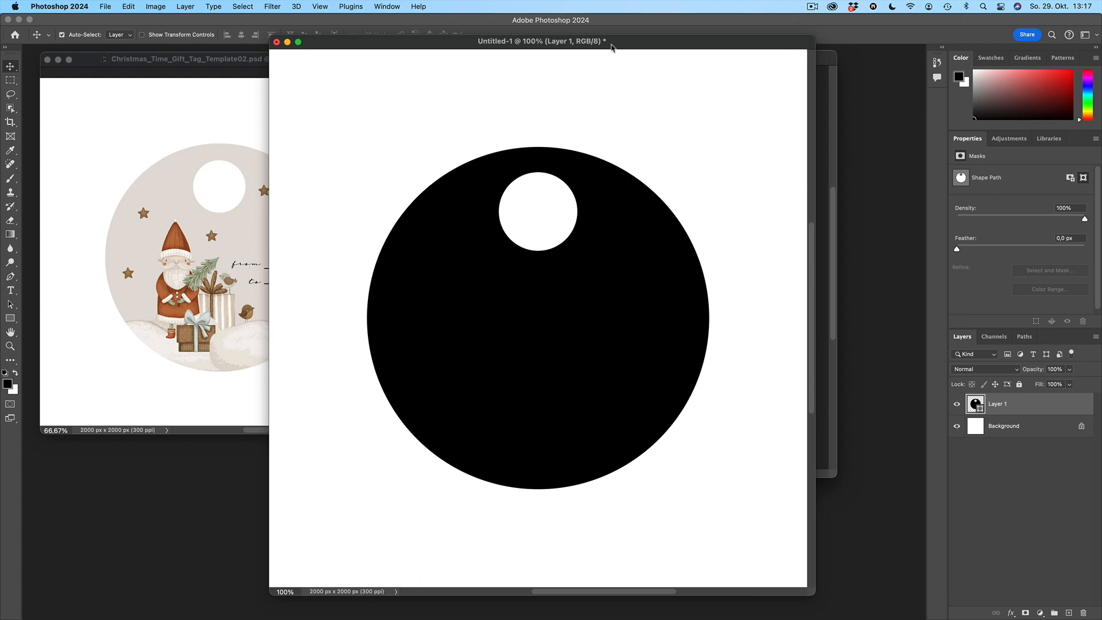
pyautogui.press('super+minus')
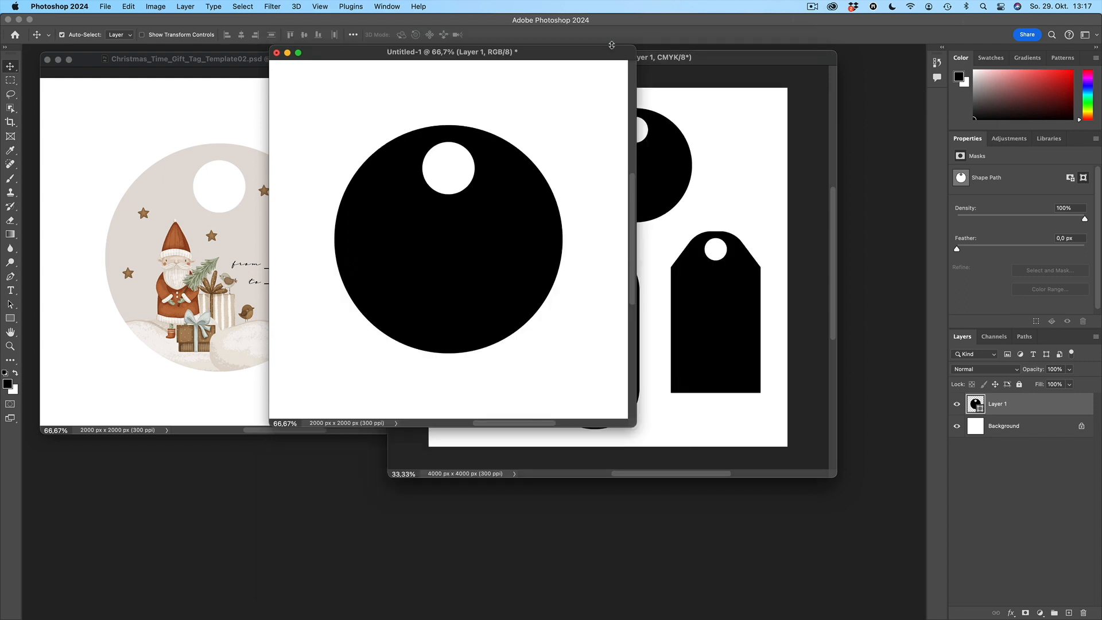
pyautogui.moveTo(556, 57); pyautogui.dragTo(544, 86)
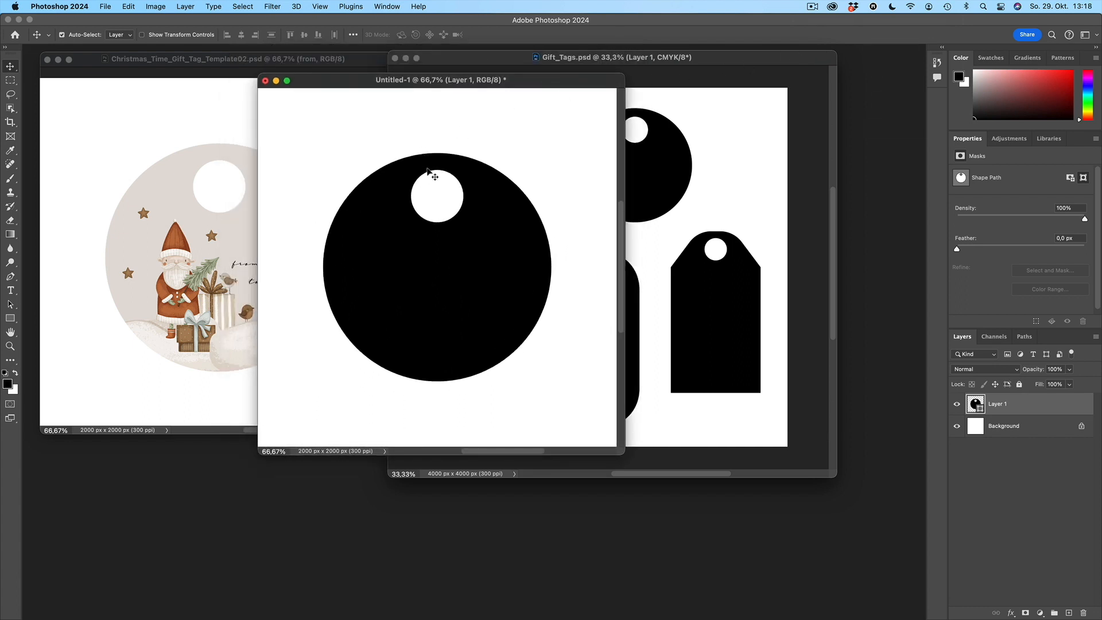
pyautogui.click(396, 8)
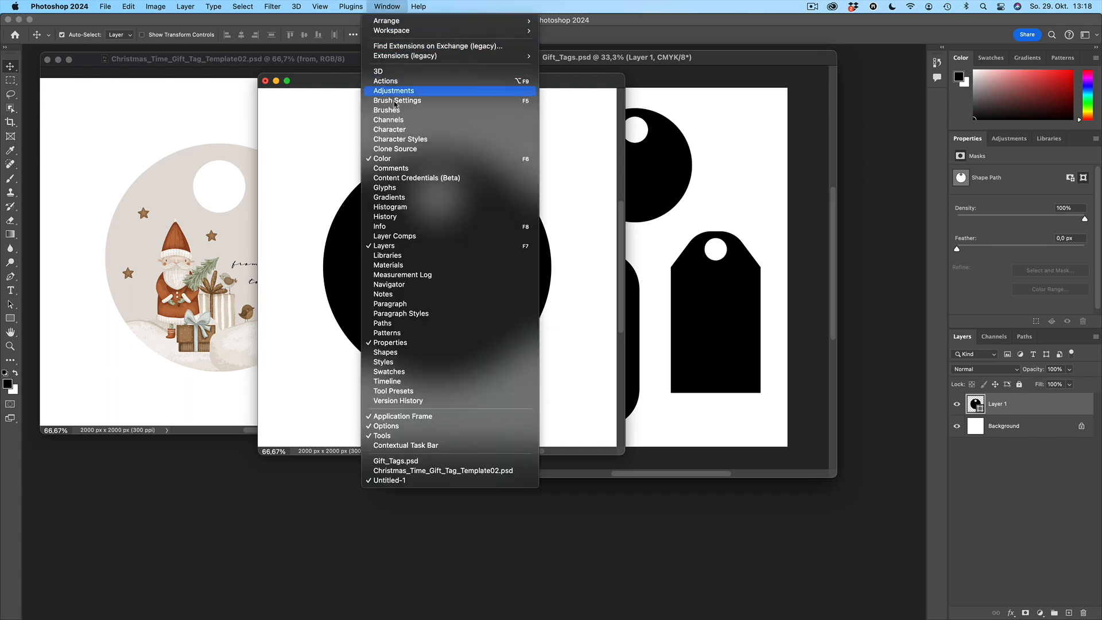
pyautogui.click(388, 285)
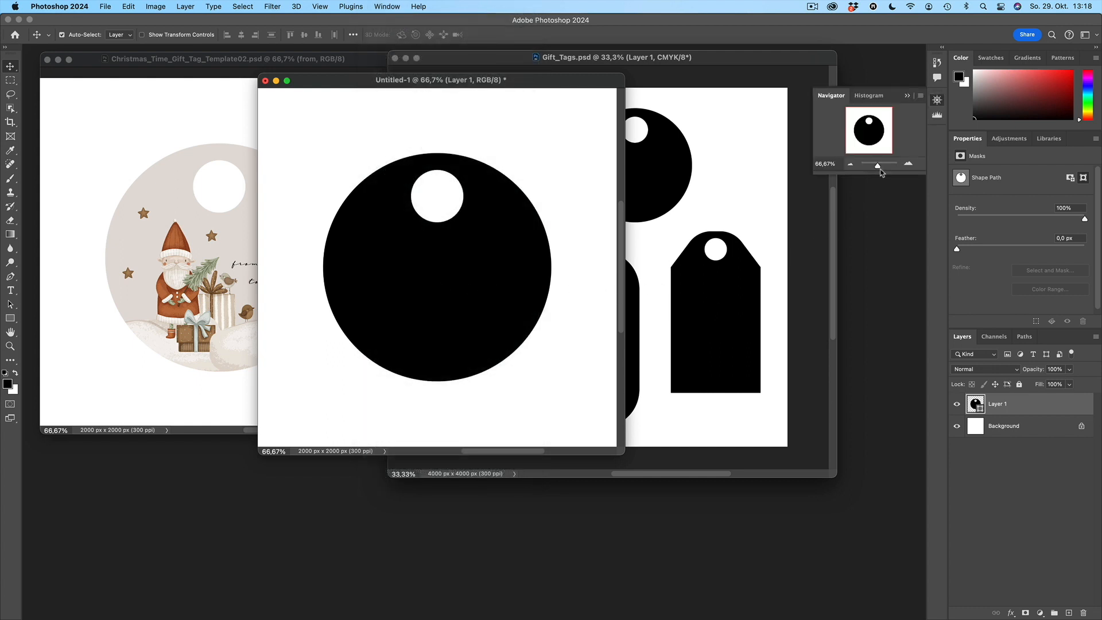
pyautogui.moveTo(881, 172); pyautogui.dragTo(879, 170)
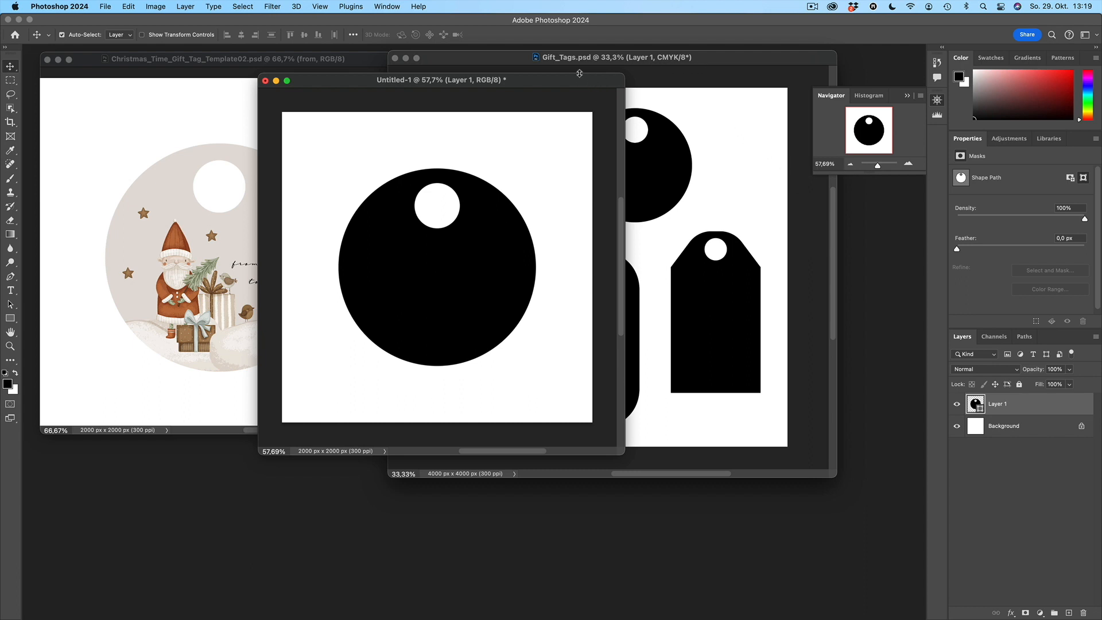
# Step: Minimize the Gift_Tags.psd window and place the new document's window beside the finished gift tag template
pyautogui.moveTo(579, 81); pyautogui.dragTo(690, 71)
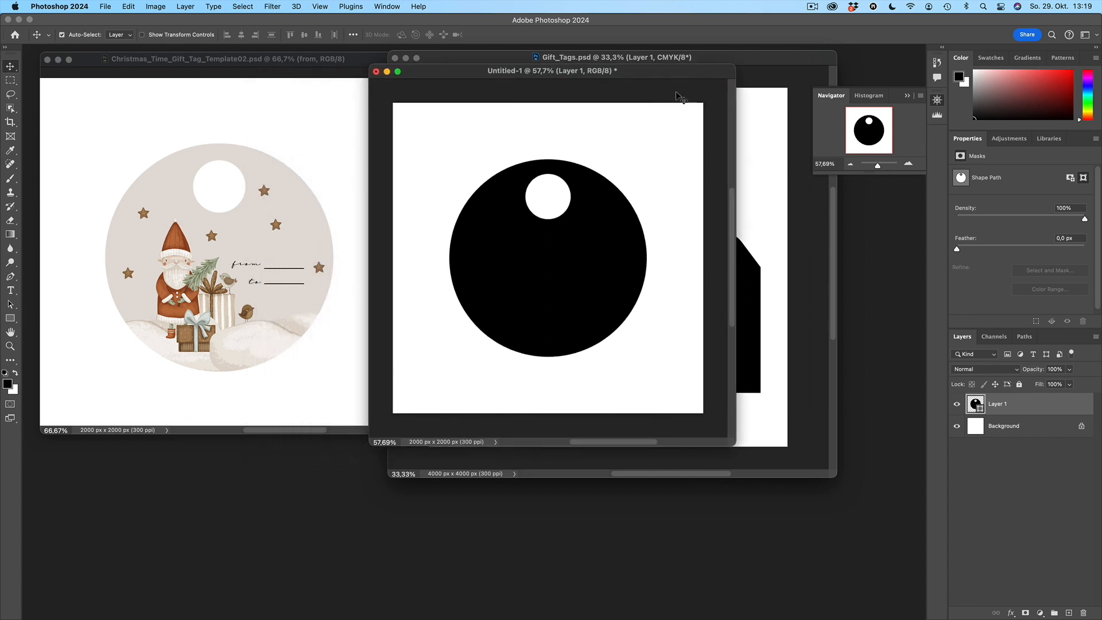
pyautogui.click(770, 57)
pyautogui.click(405, 58)
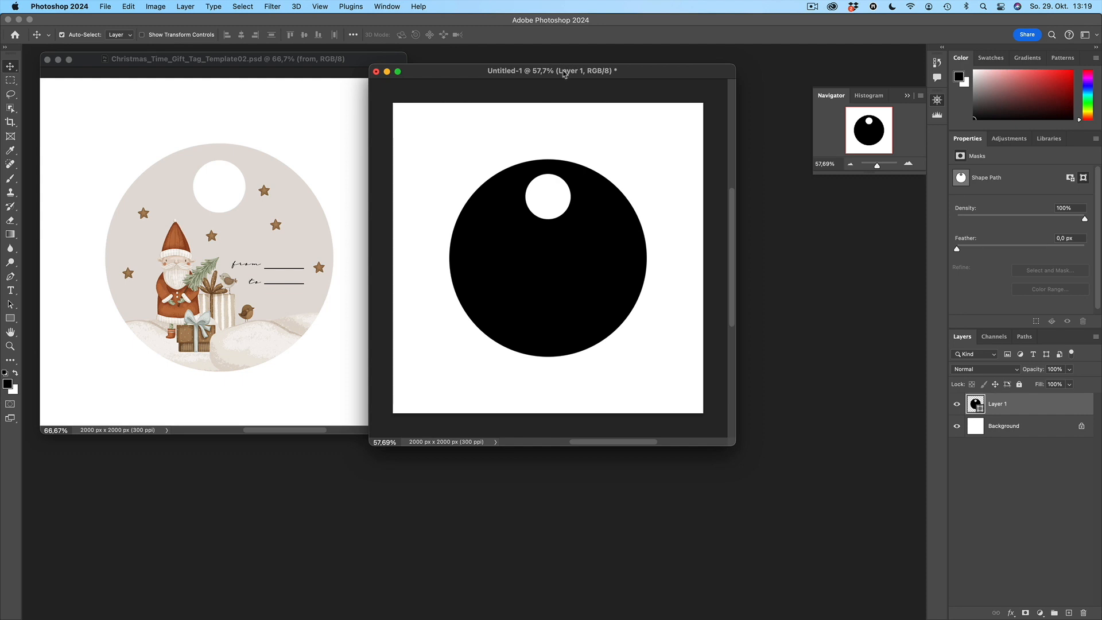
pyautogui.moveTo(565, 73); pyautogui.dragTo(615, 76)
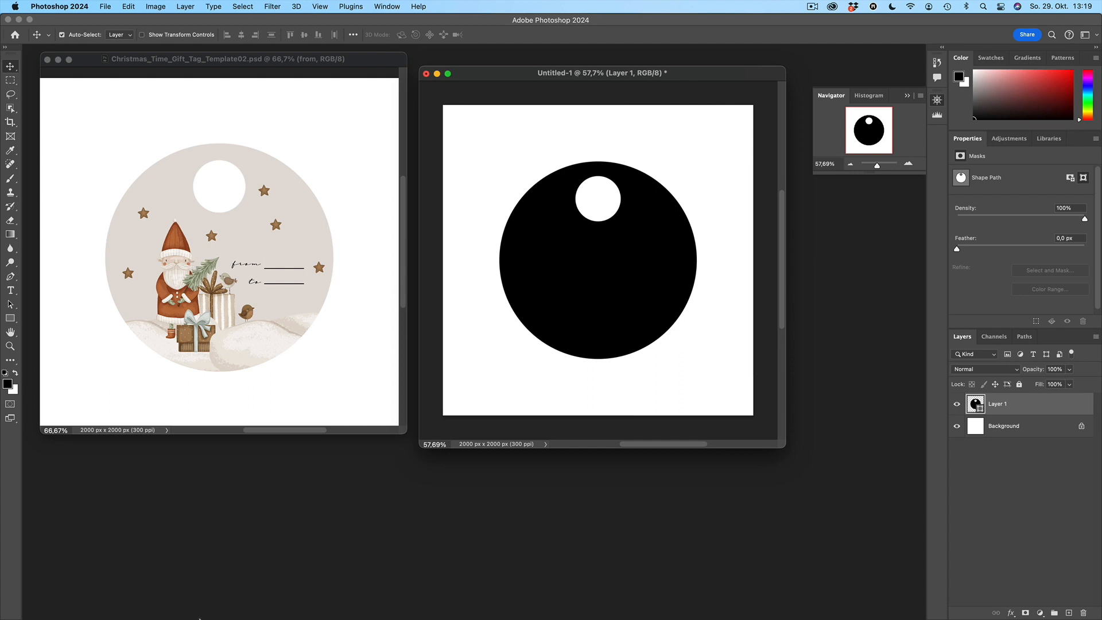
# Step: Switch to Finder, find the Santa artwork 18.png in the Elements folder, and move the folder window clear of the tag document
pyautogui.moveTo(200, 618)
pyautogui.click(171, 599)
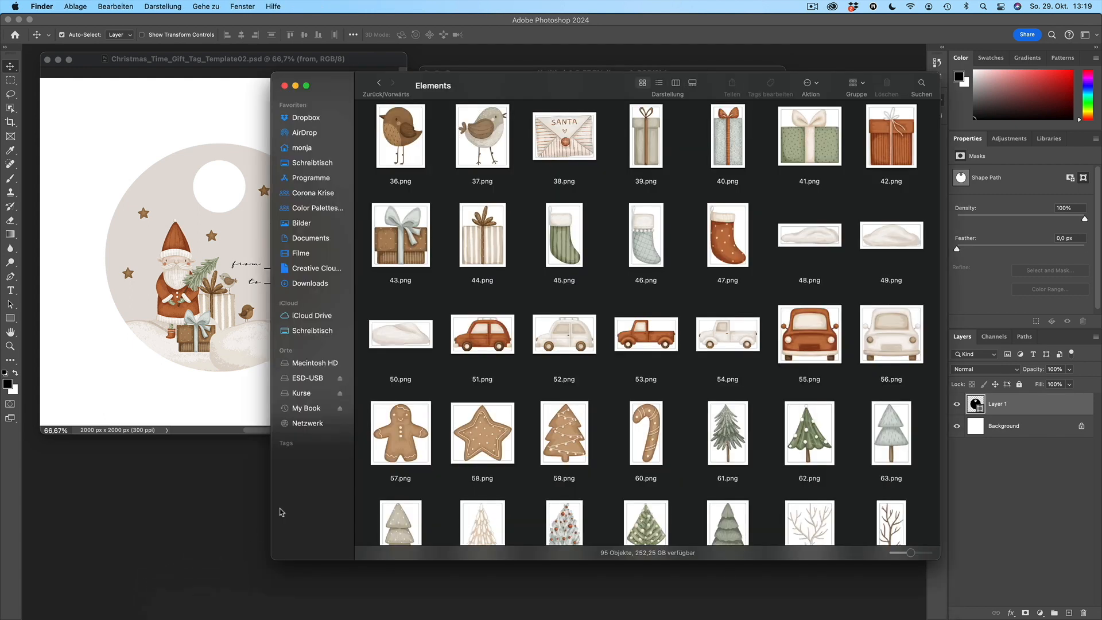
pyautogui.scroll(-5, 598, 227)
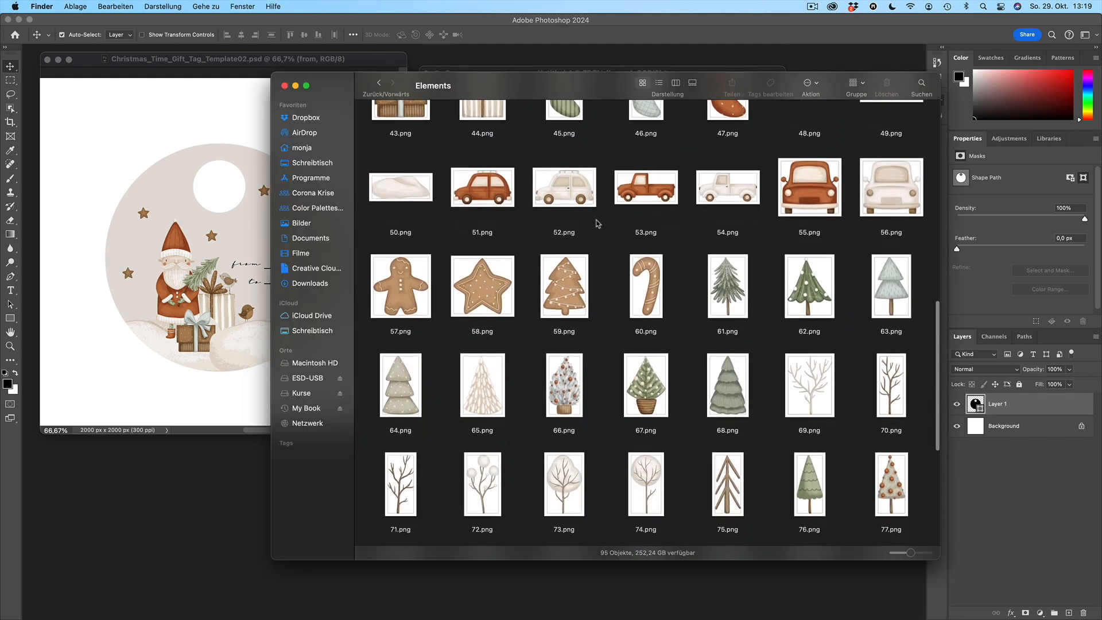
pyautogui.scroll(-10, 596, 224)
pyautogui.scroll(20, 597, 224)
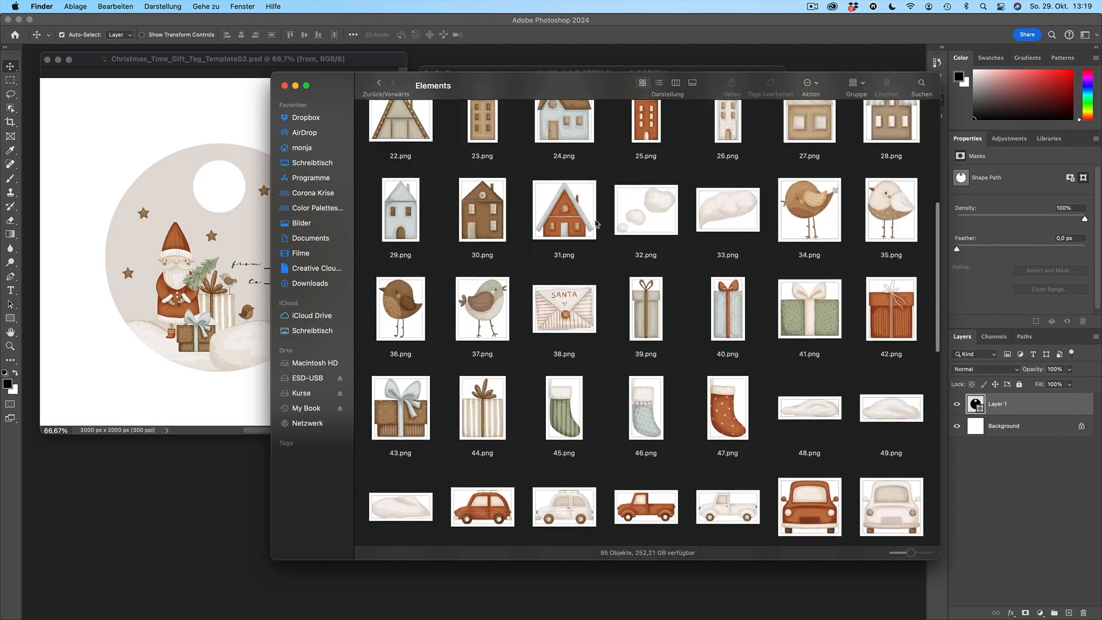
pyautogui.scroll(6, 596, 223)
pyautogui.click(643, 220)
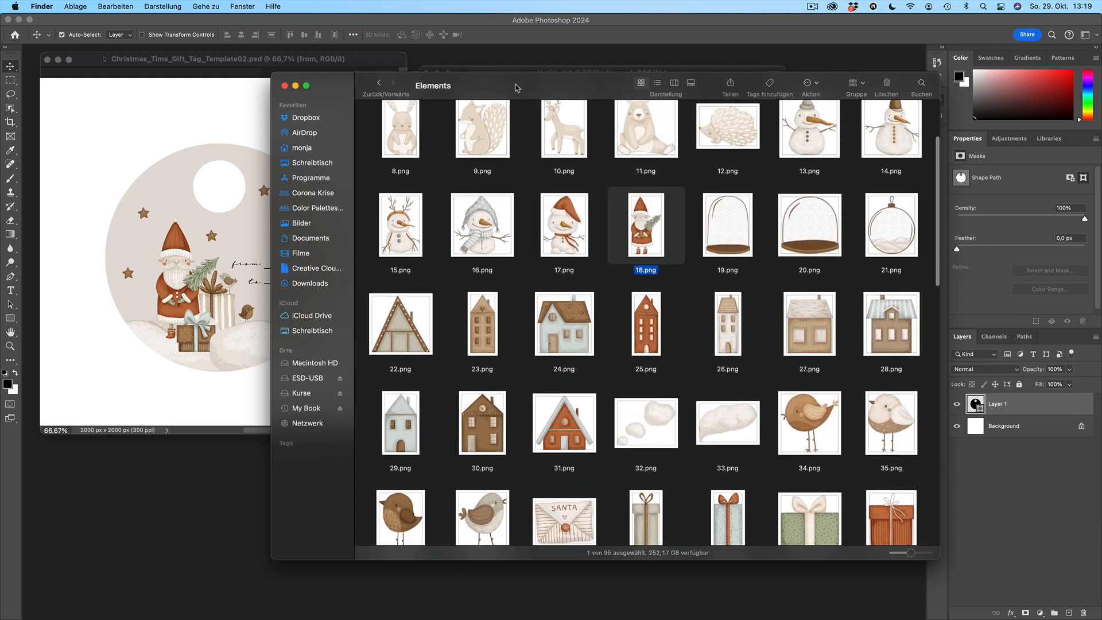
pyautogui.moveTo(519, 88); pyautogui.dragTo(825, 120)
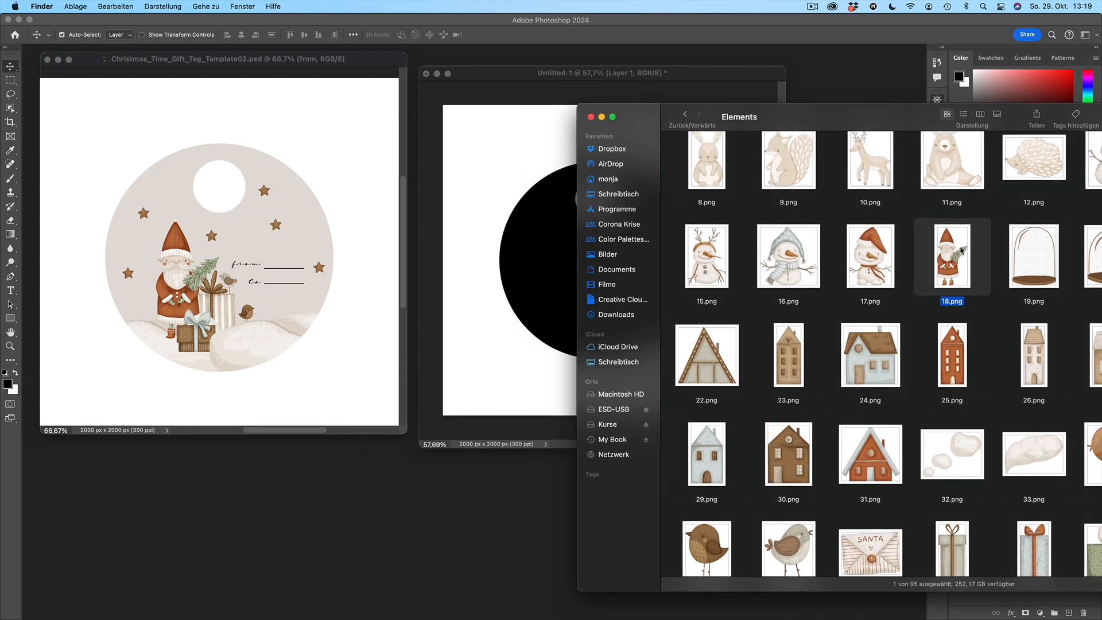
# Step: Try opening 18.png as a separate document and copying its Santa into the tag document
pyautogui.moveTo(953, 252); pyautogui.dragTo(360, 502)
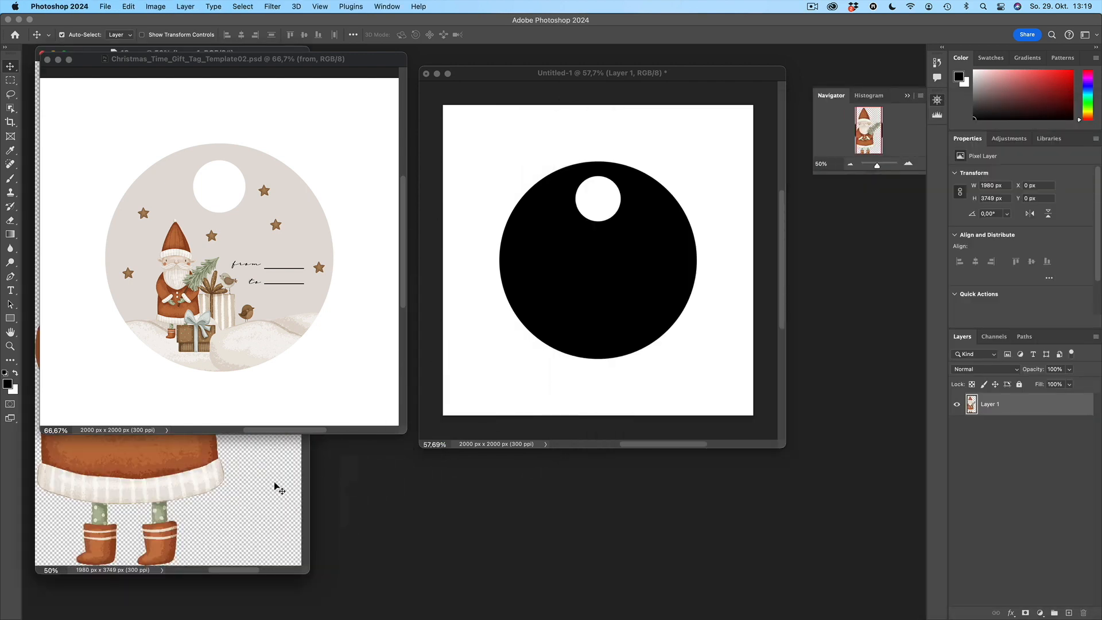
pyautogui.click(275, 486)
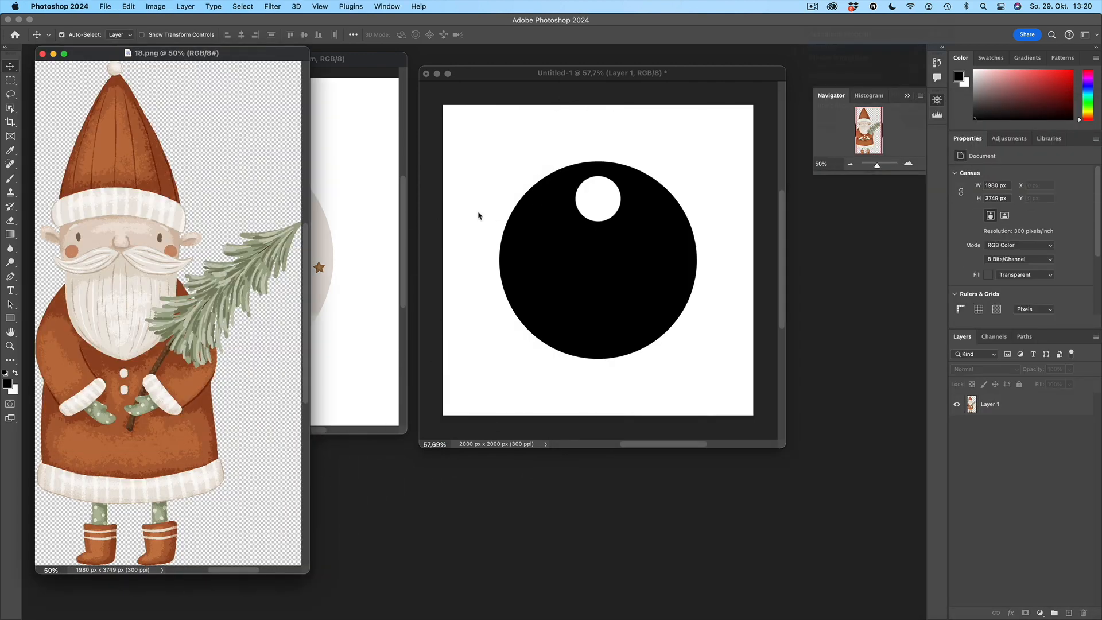
pyautogui.click(169, 308)
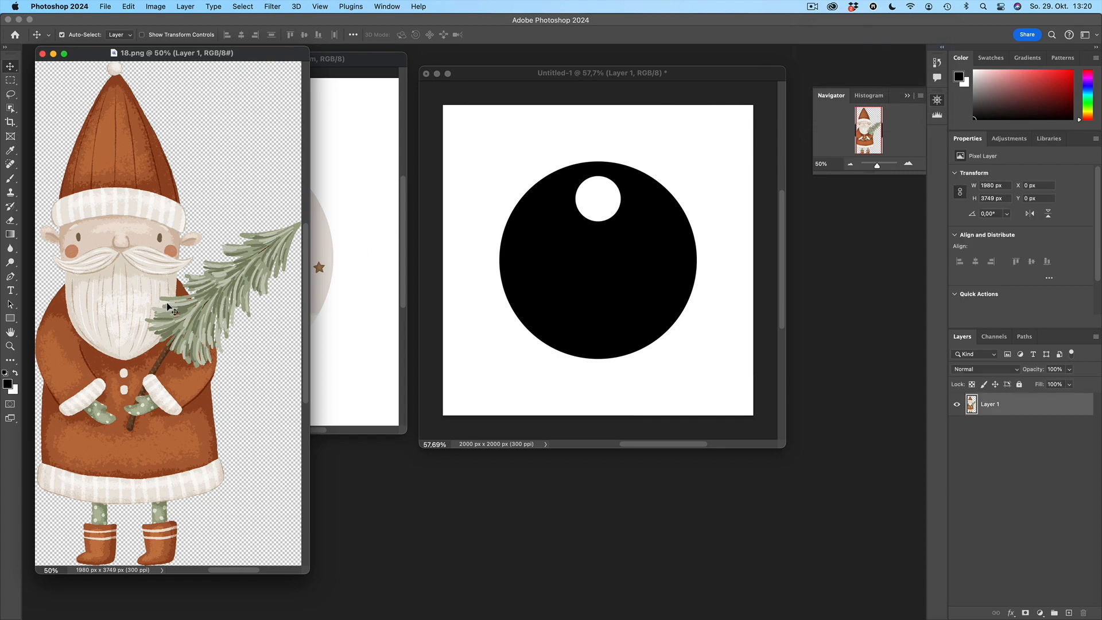
pyautogui.moveTo(164, 307); pyautogui.dragTo(621, 331)
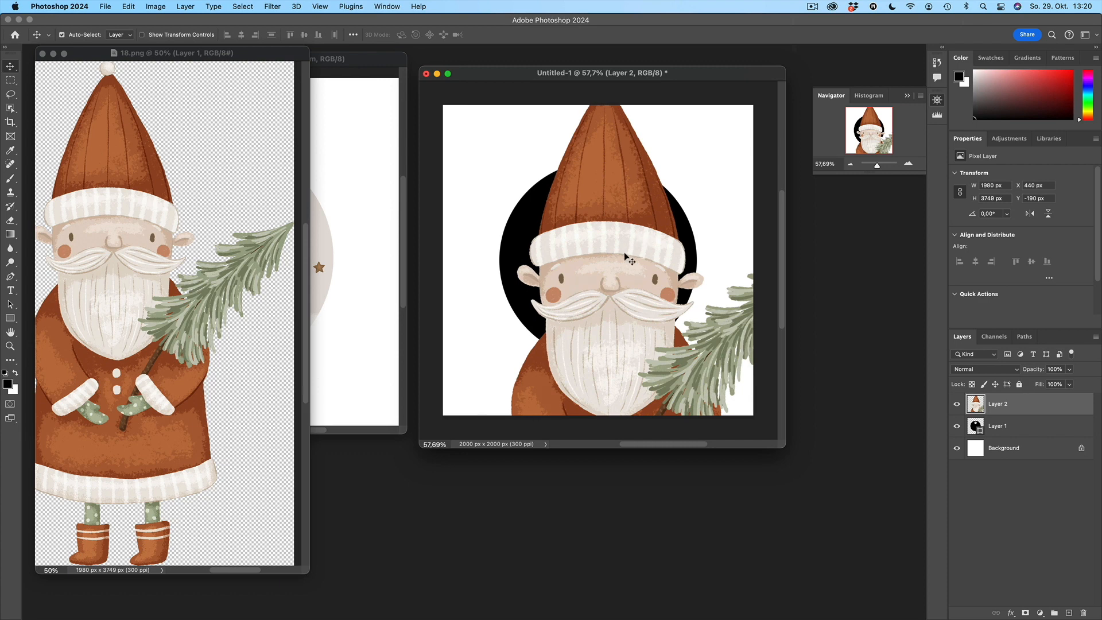
pyautogui.press('Delete')
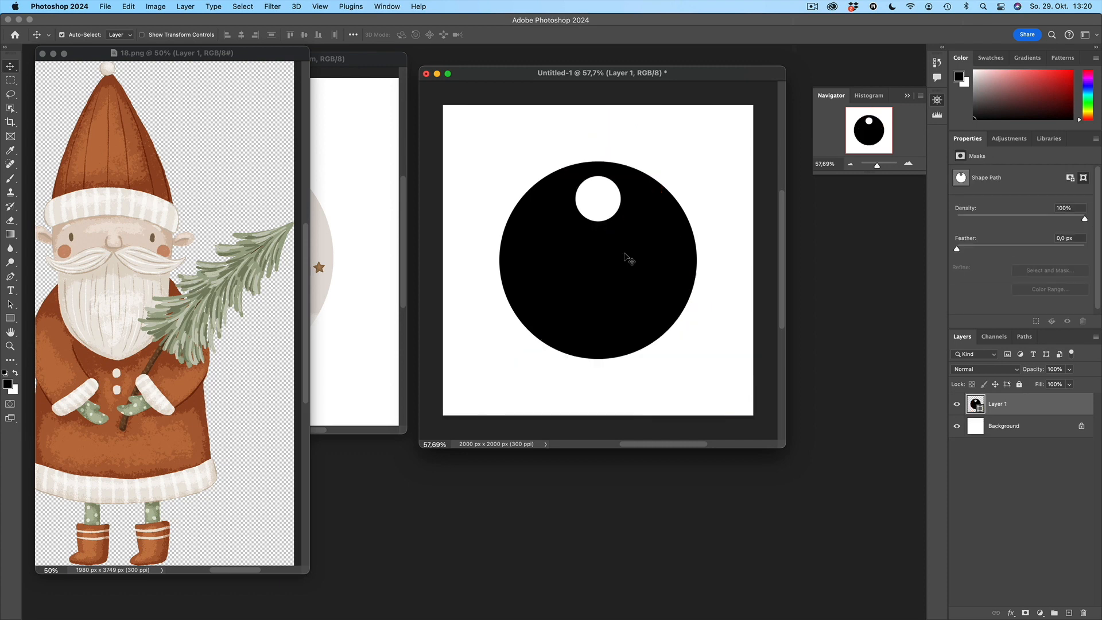
pyautogui.click(43, 53)
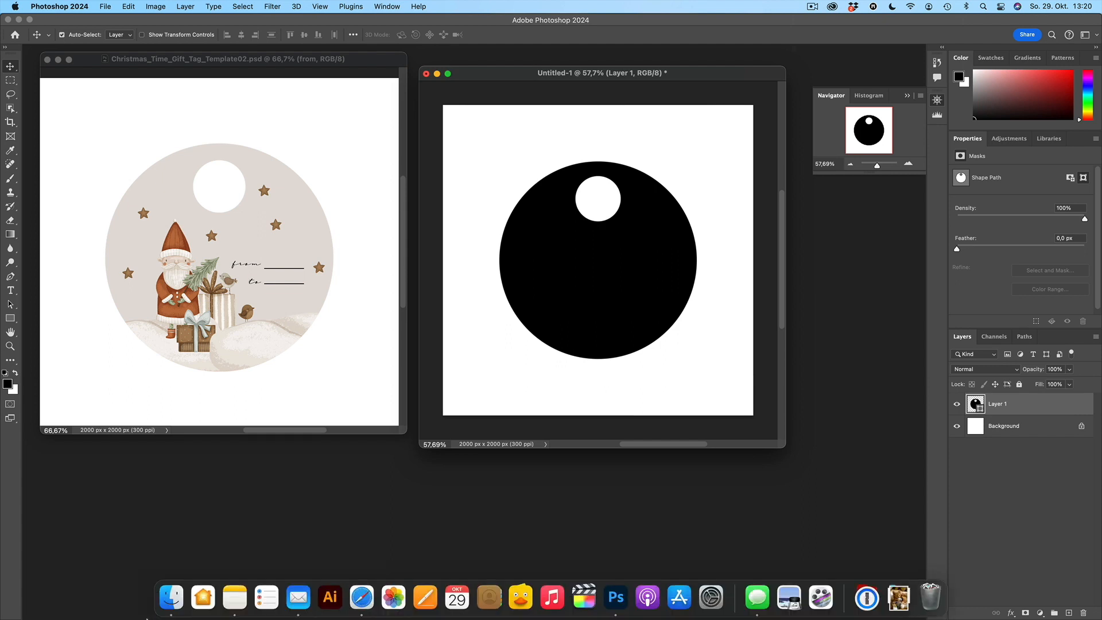
# Step: Place 18.png directly into the tag document, scaling Santa to about 333 x 630 px left of the tag's center
pyautogui.click(171, 597)
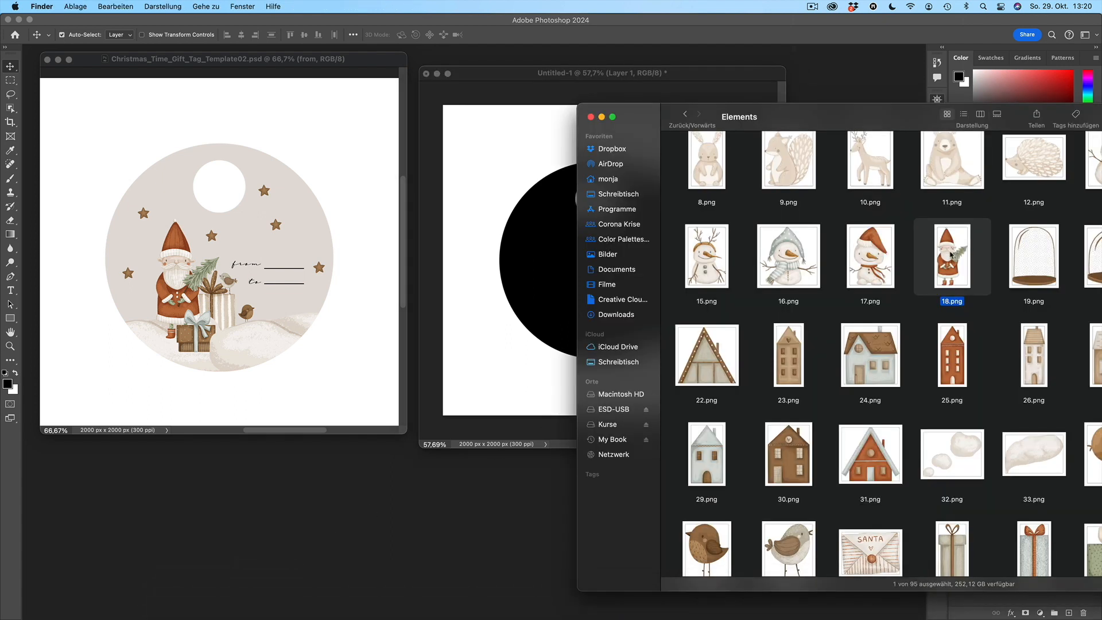
pyautogui.moveTo(951, 254); pyautogui.dragTo(533, 216)
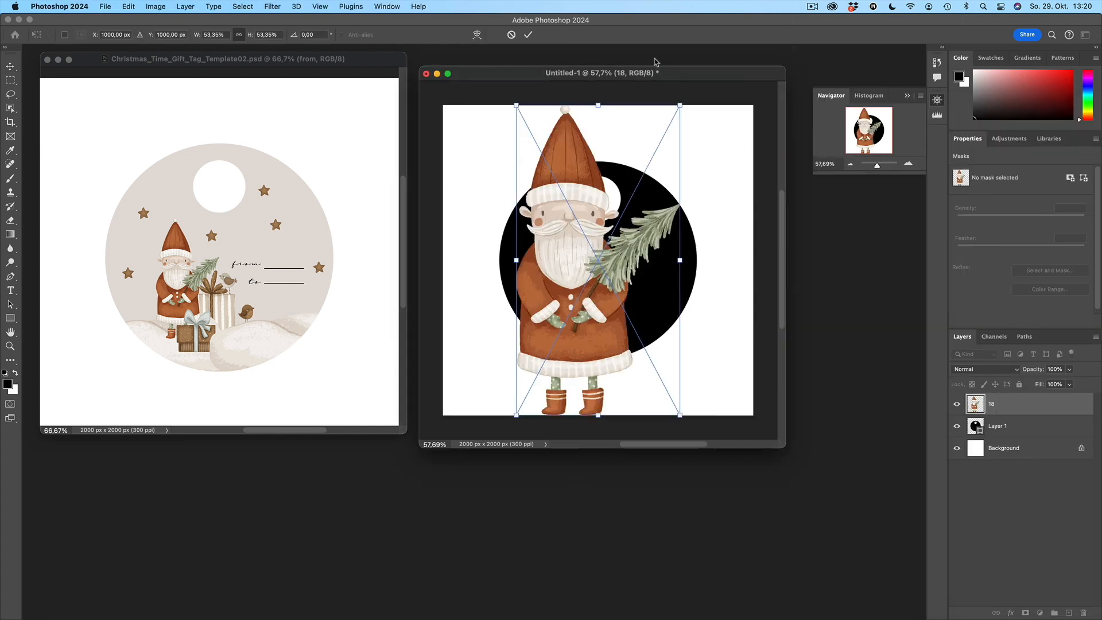
pyautogui.moveTo(681, 104); pyautogui.dragTo(579, 295)
pyautogui.moveTo(534, 348); pyautogui.dragTo(561, 279)
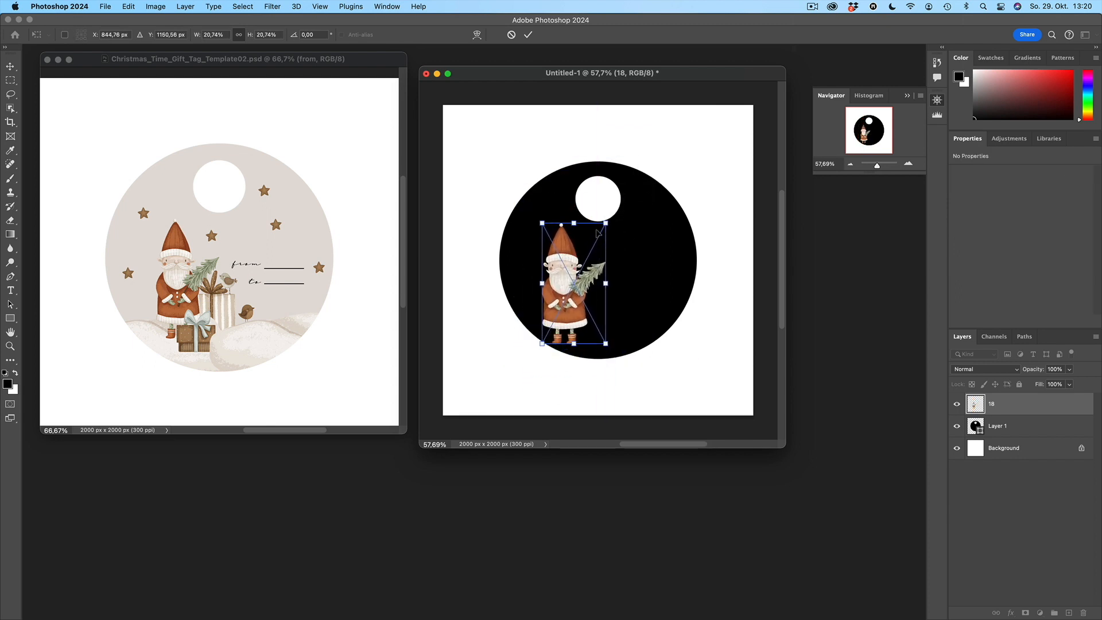
pyautogui.moveTo(610, 222); pyautogui.dragTo(597, 241)
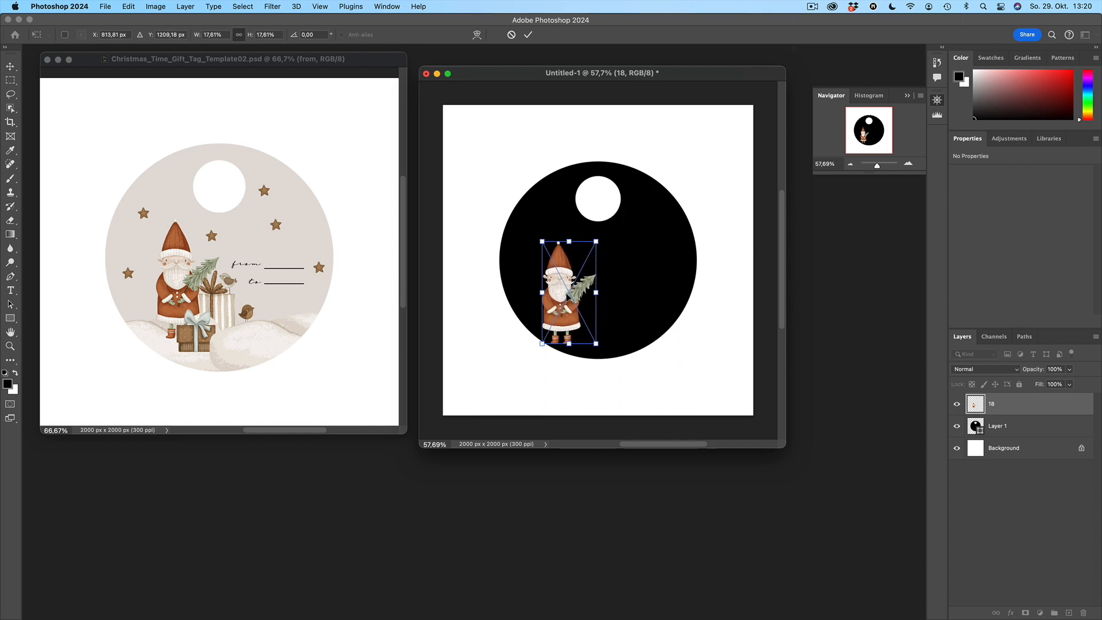
pyautogui.moveTo(567, 297); pyautogui.dragTo(577, 284)
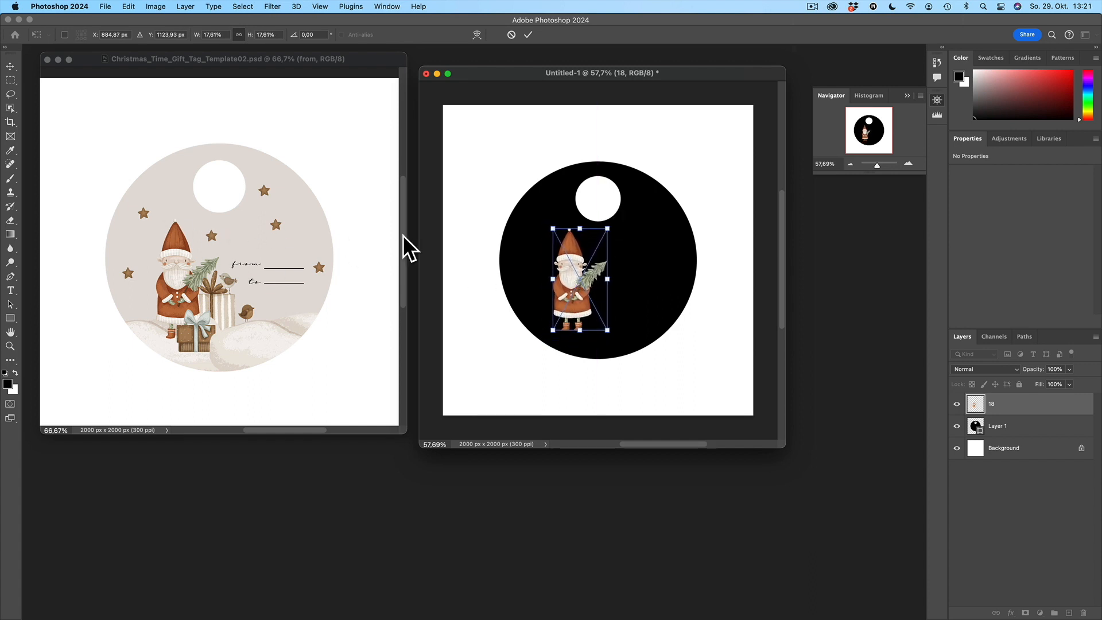
pyautogui.moveTo(602, 232); pyautogui.dragTo(571, 268)
pyautogui.press('Return')
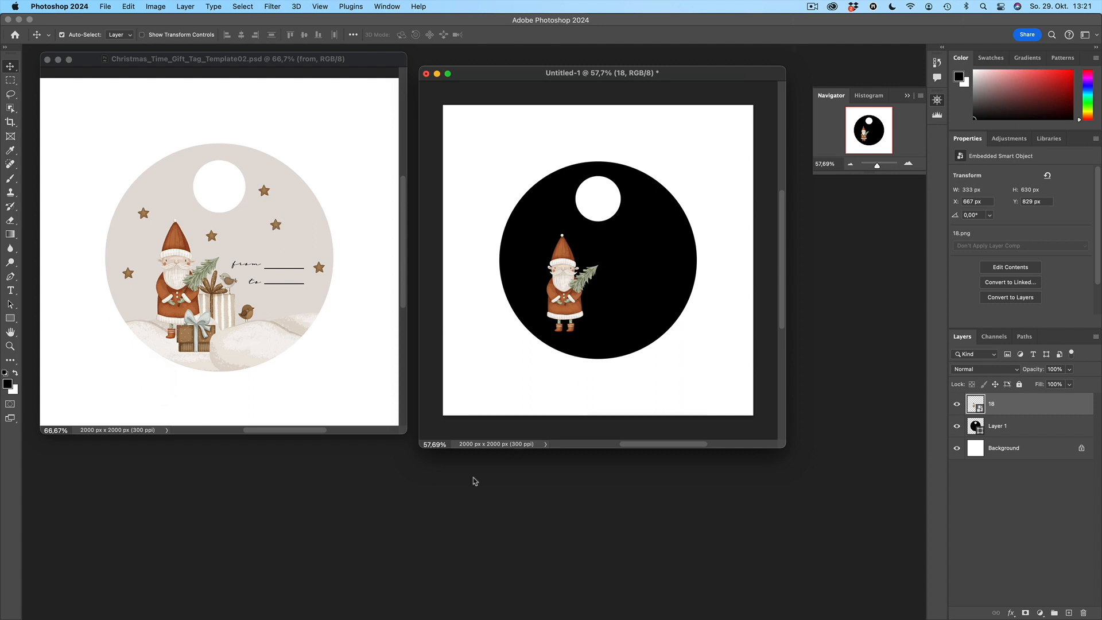
# Step: Place the snow hill 50.png from the Elements folder over the tag's lower left edge, scaled to about 825 x 328 px
pyautogui.moveTo(327, 617)
pyautogui.click(168, 596)
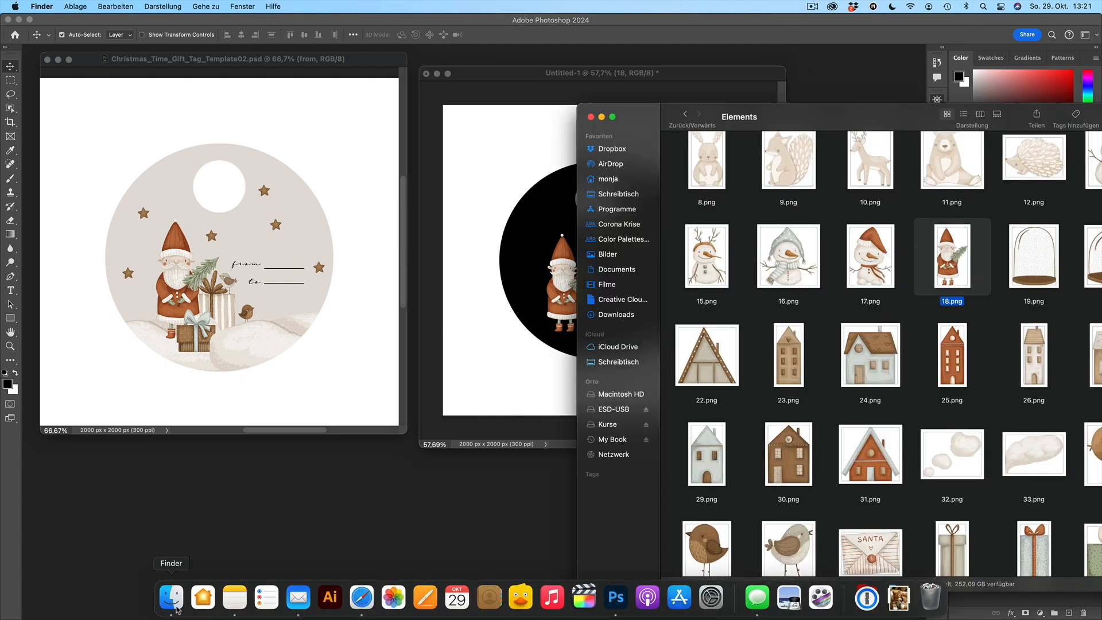
pyautogui.moveTo(817, 117); pyautogui.dragTo(640, 58)
pyautogui.scroll(-15, 750, 459)
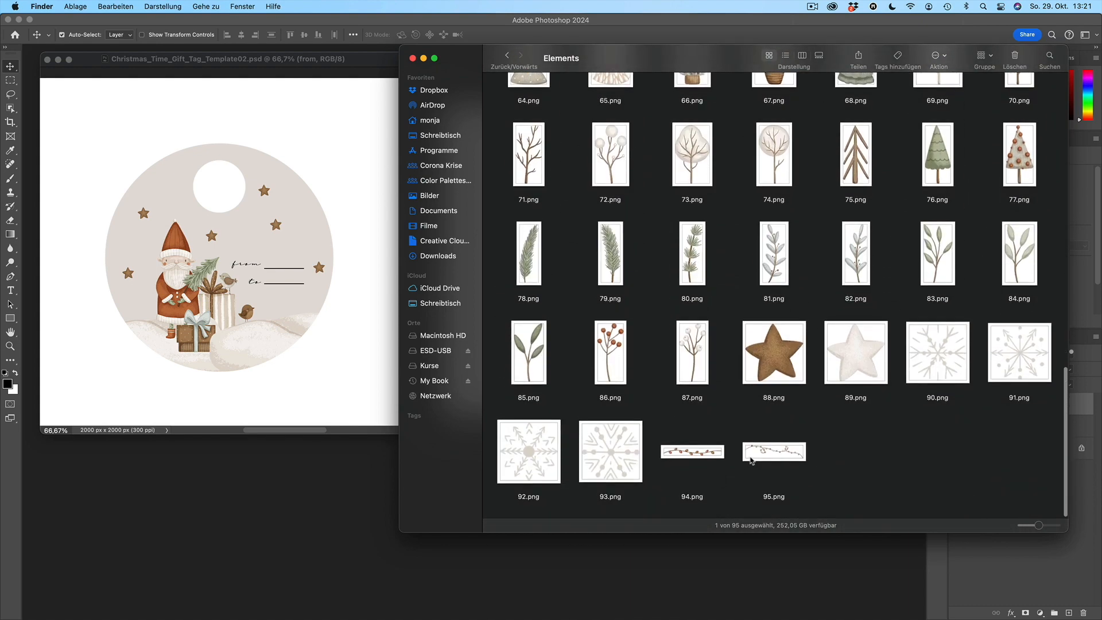
pyautogui.scroll(5, 688, 470)
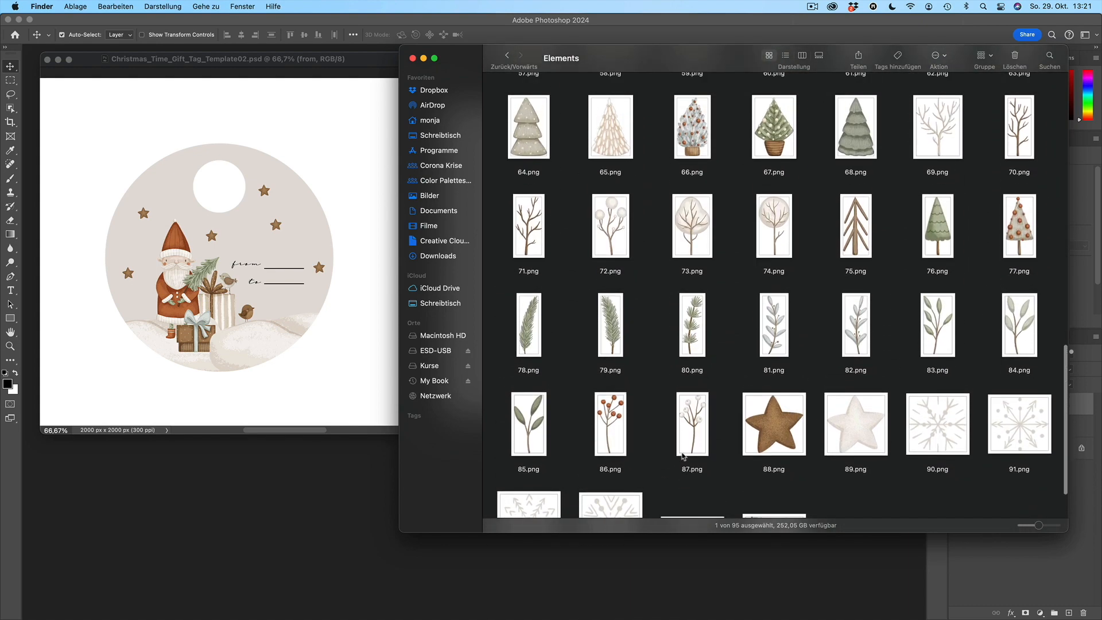
pyautogui.scroll(6, 684, 456)
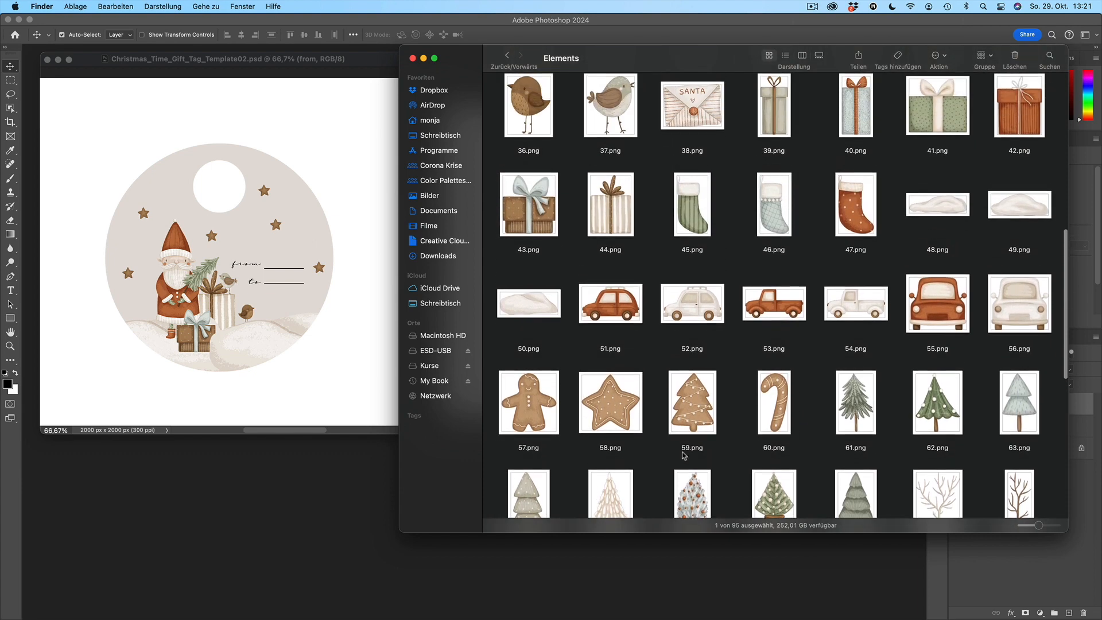
pyautogui.click(539, 325)
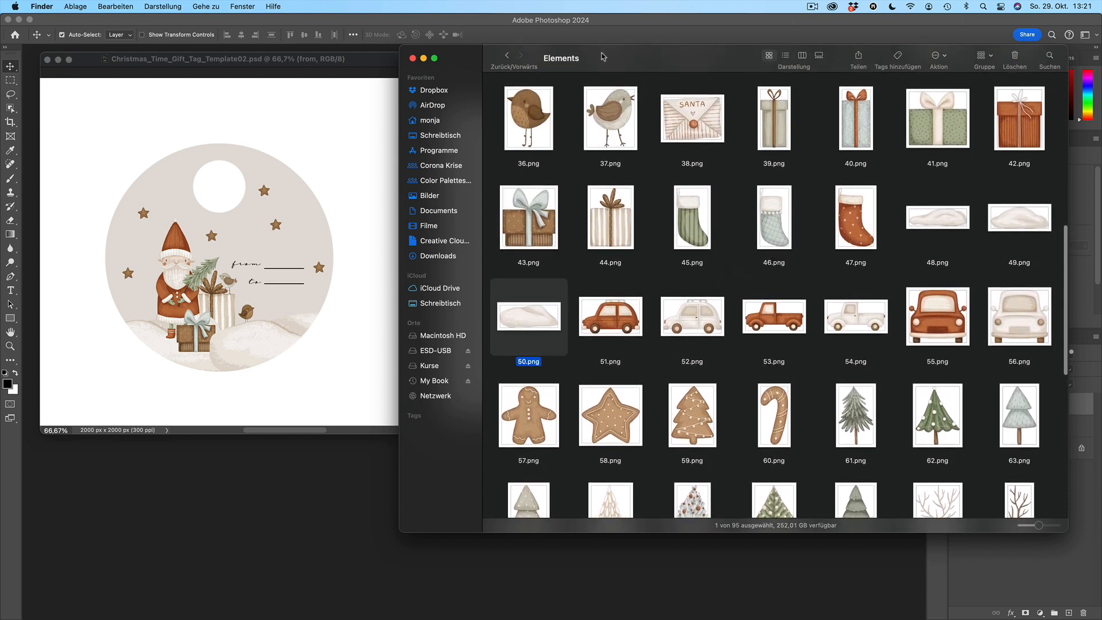
pyautogui.moveTo(603, 56); pyautogui.dragTo(807, 49)
pyautogui.moveTo(734, 310); pyautogui.dragTo(547, 301)
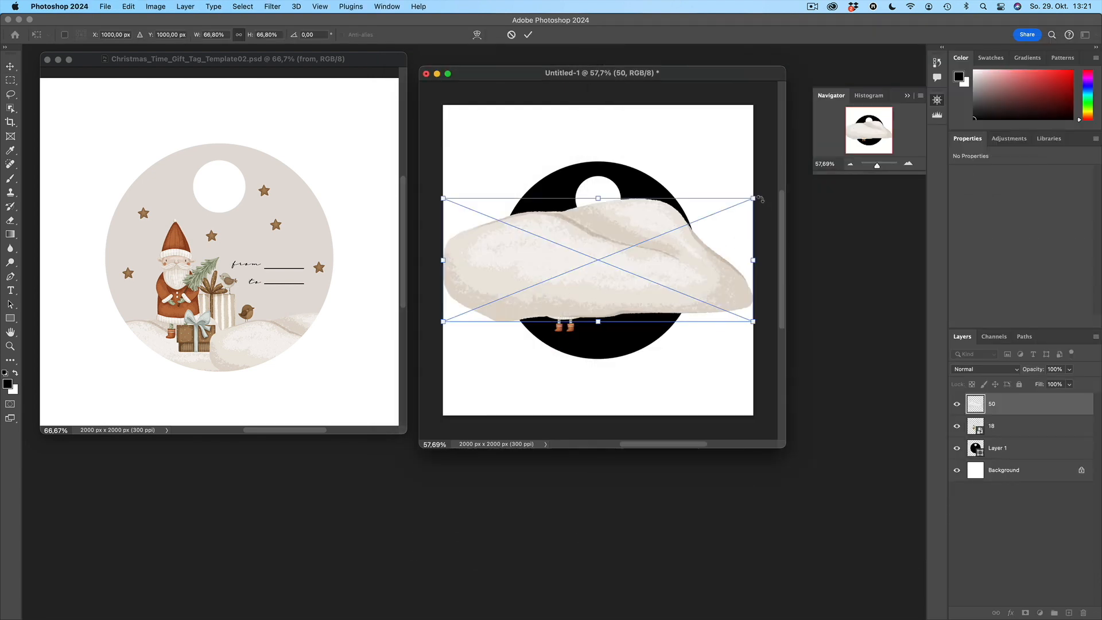
pyautogui.moveTo(753, 198); pyautogui.dragTo(575, 323)
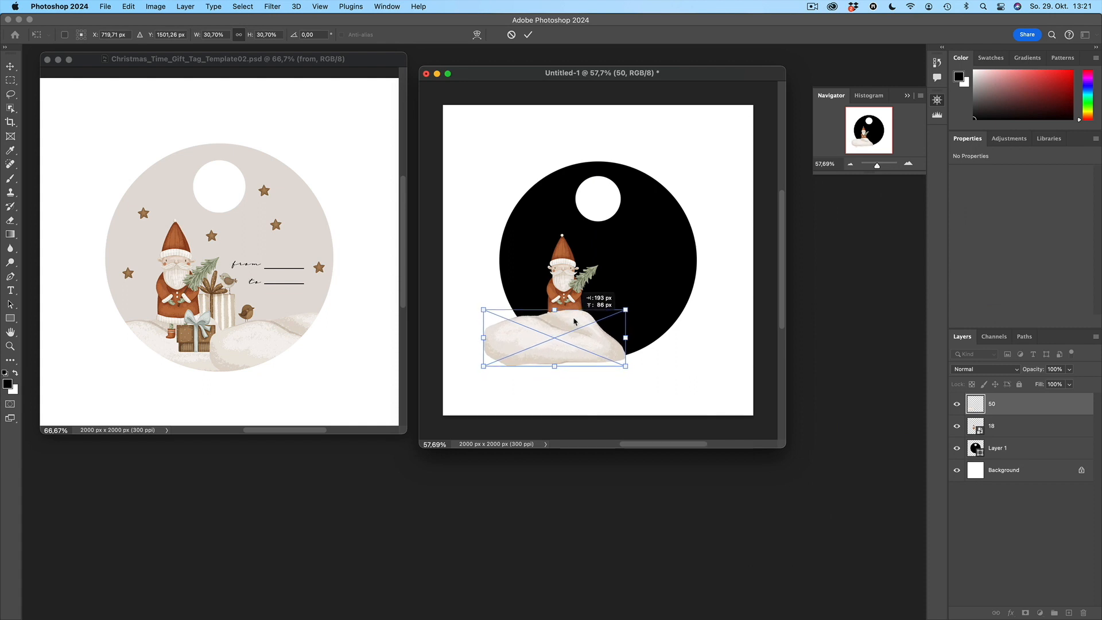
pyautogui.press('Return')
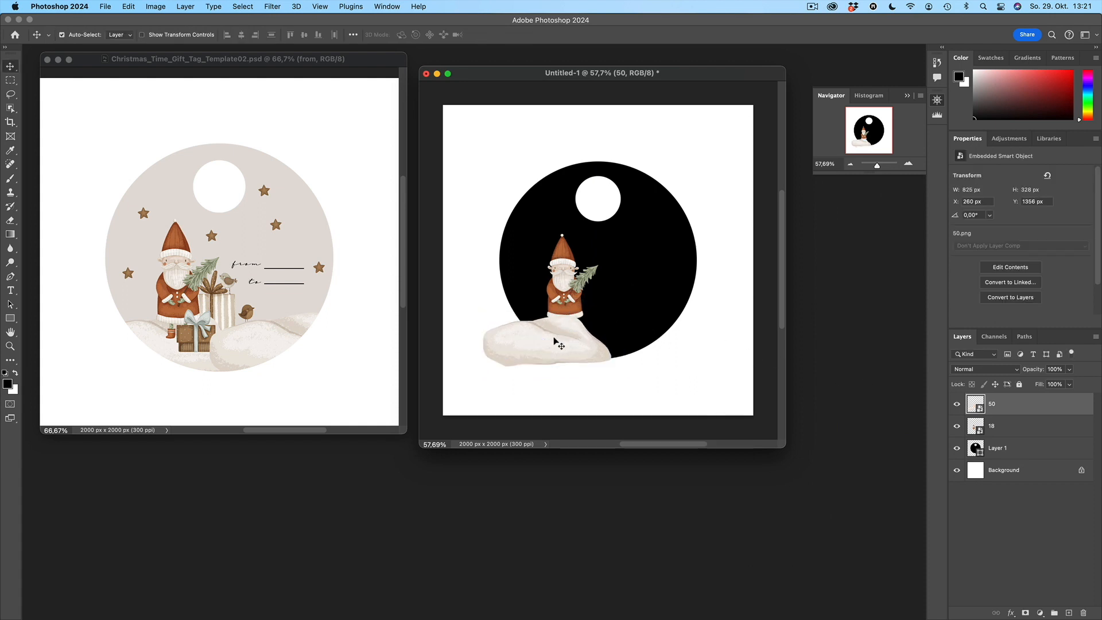
# Step: Move the snow hill layer beneath the Santa layer and clip it to the round tag shape
pyautogui.moveTo(1008, 406); pyautogui.dragTo(997, 435)
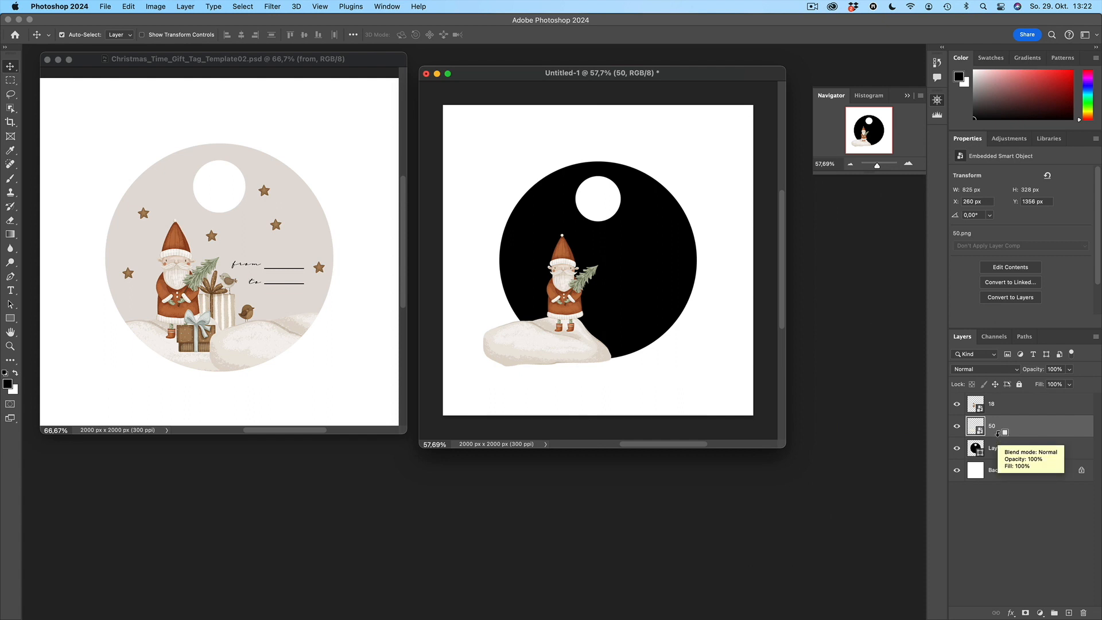
pyautogui.keyDown('alt'); pyautogui.click(998, 434); pyautogui.keyUp('alt')
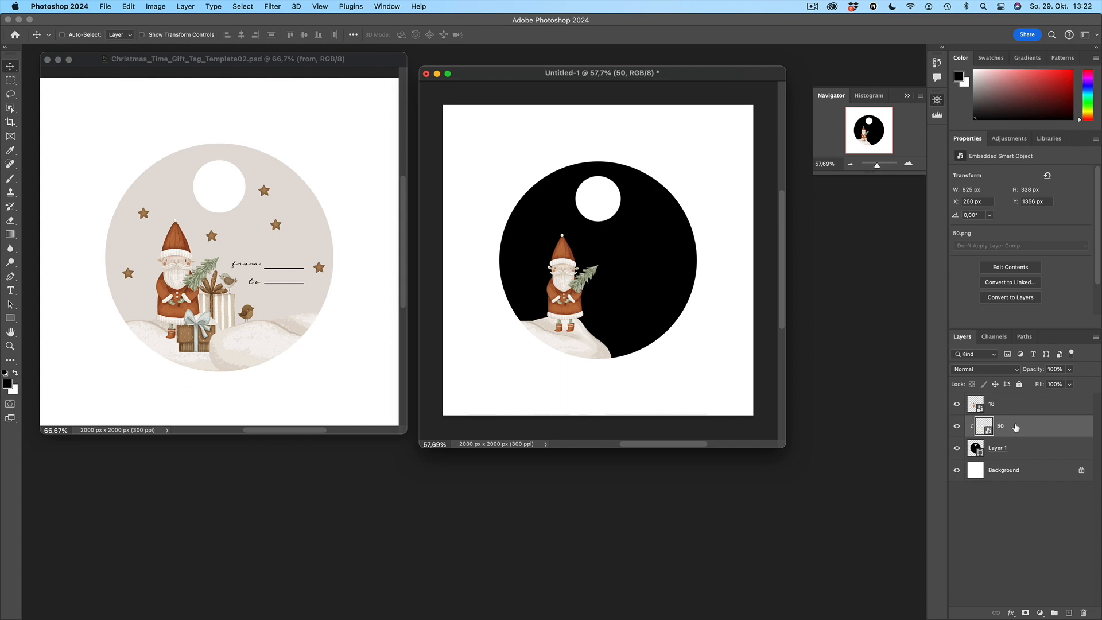
# Step: Duplicate the snow hill, move the copy to the tag's lower right at about X 879, Y 1308 px, and clip it to the tag
pyautogui.press('super+j')
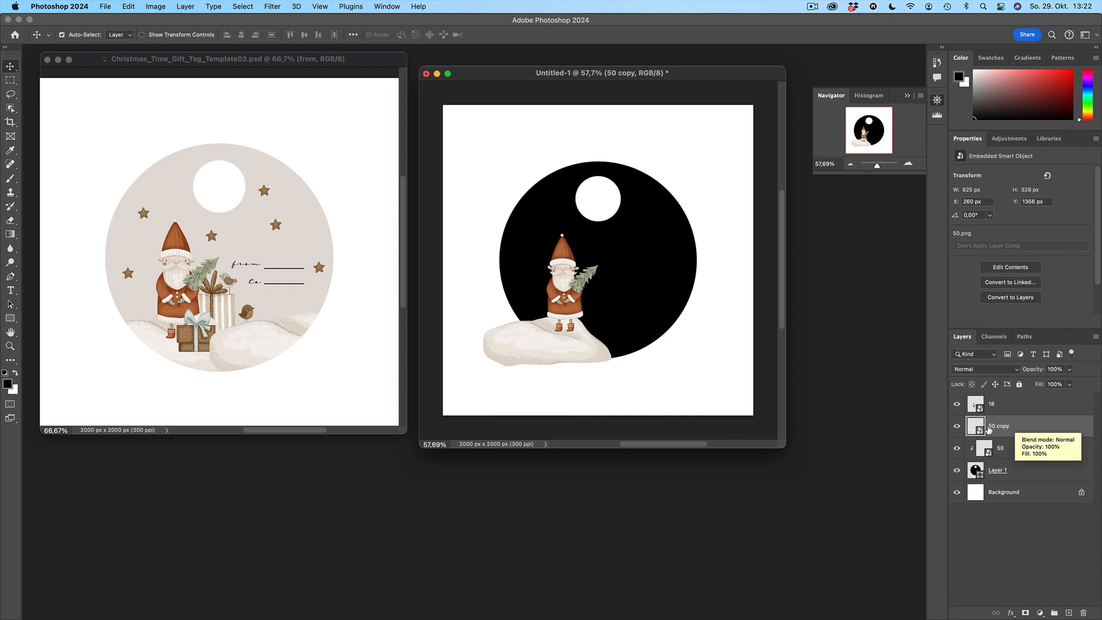
pyautogui.moveTo(581, 350); pyautogui.dragTo(678, 343)
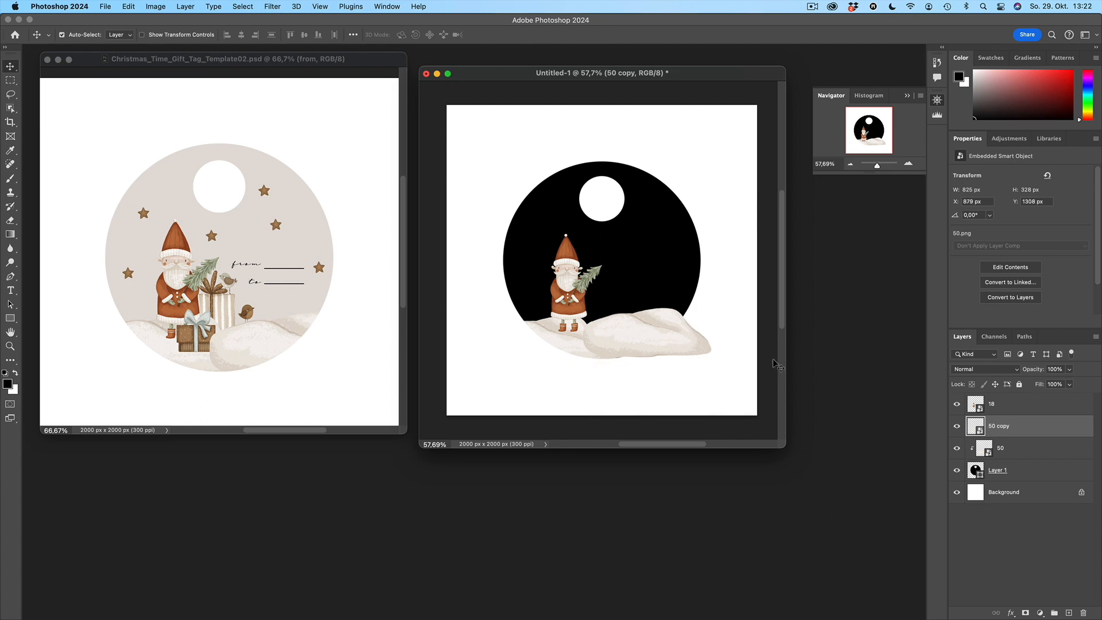
pyautogui.moveTo(1008, 437); pyautogui.dragTo(1008, 432)
pyautogui.keyDown('alt'); pyautogui.click(1009, 432); pyautogui.keyUp('alt')
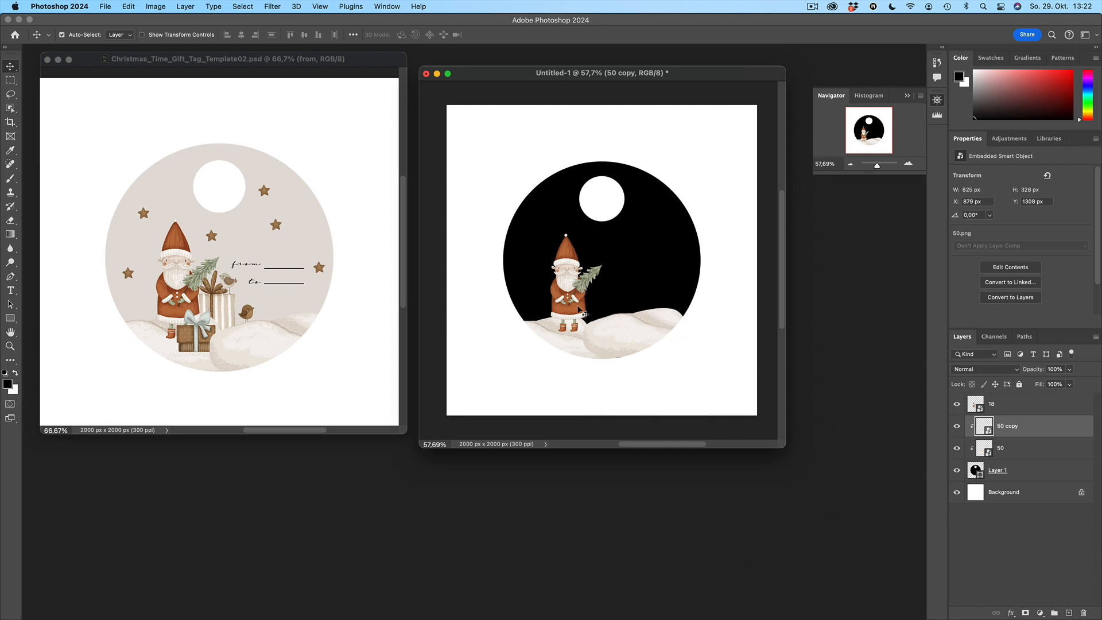
# Step: Recolor the round tag shape from black to ece5df, sampling the beige from the right snow hill
pyautogui.hscroll(2, 580, 310)
pyautogui.hscroll(-3, 578, 307)
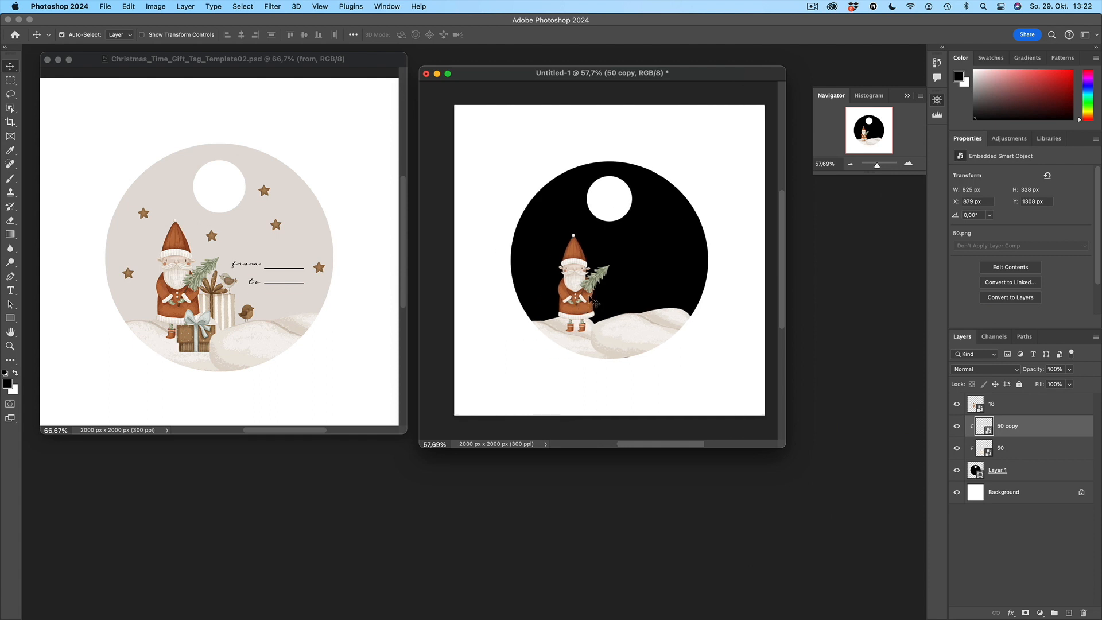
pyautogui.click(638, 251)
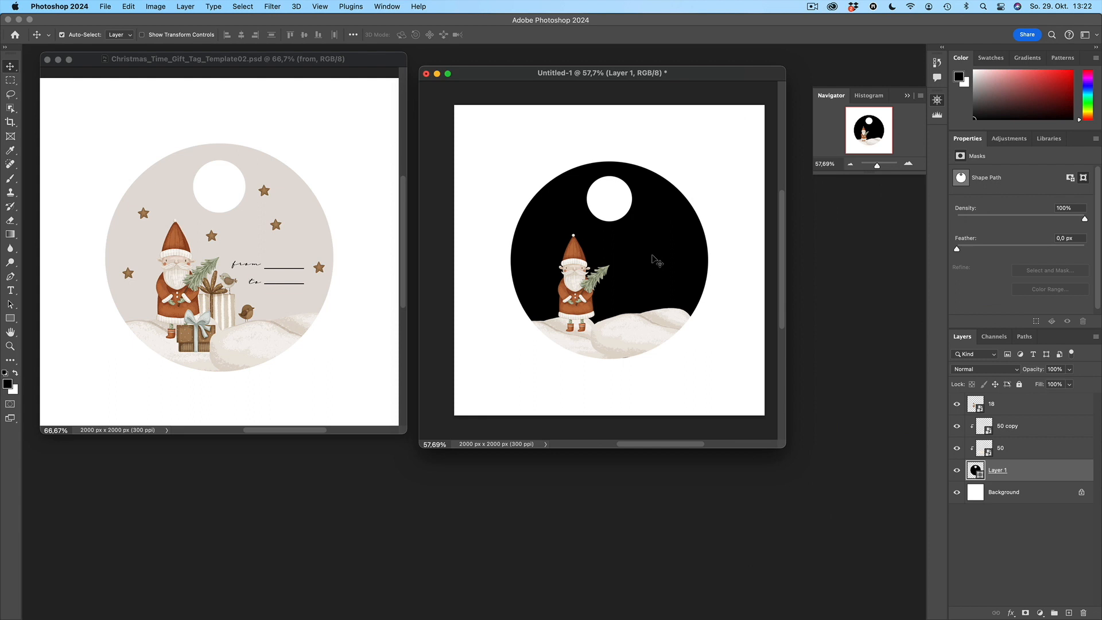
pyautogui.doubleClick(982, 477)
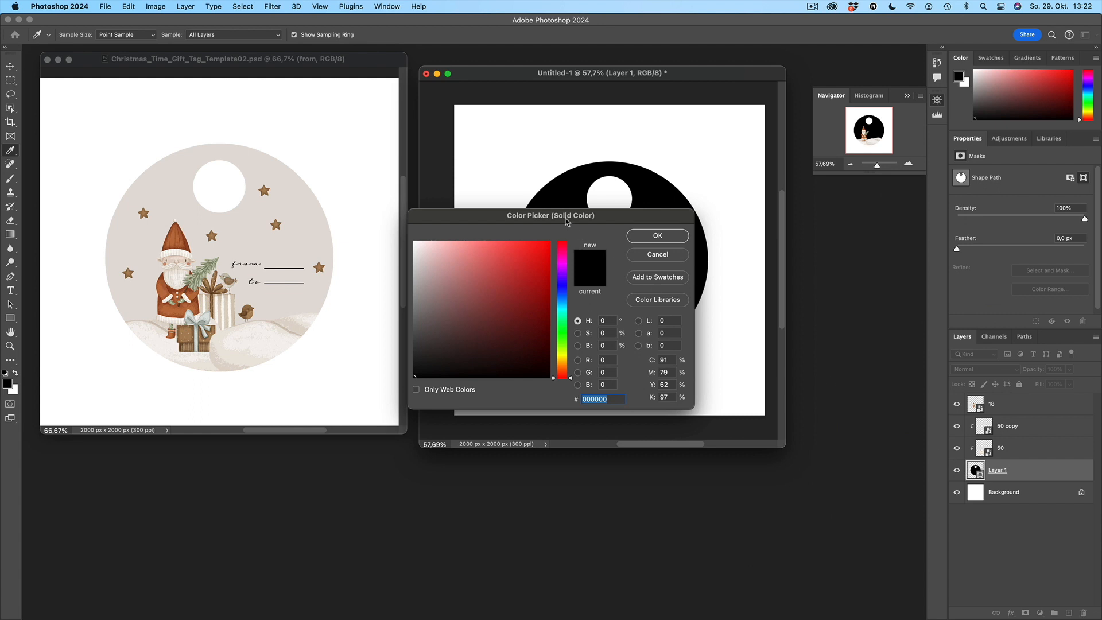
pyautogui.moveTo(570, 217); pyautogui.dragTo(932, 219)
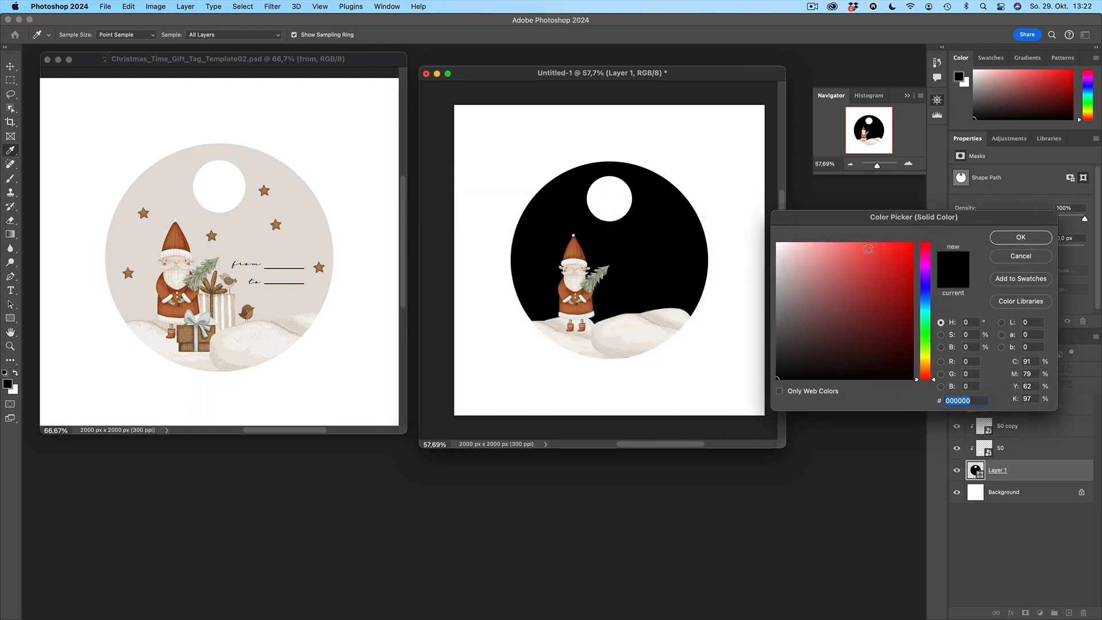
pyautogui.click(666, 323)
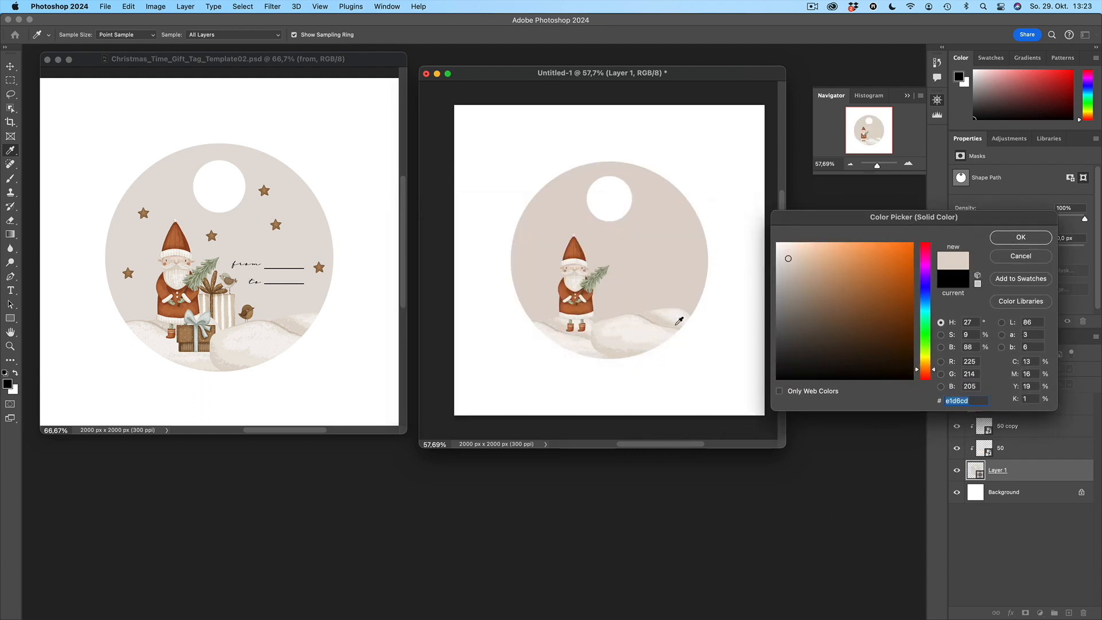
pyautogui.click(653, 324)
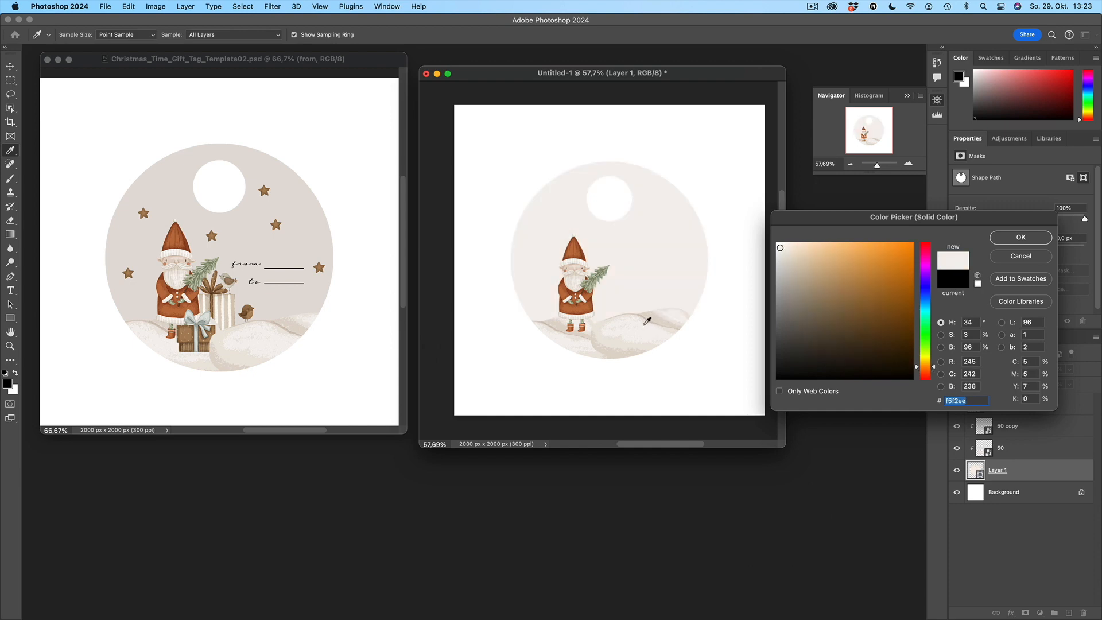
pyautogui.click(641, 320)
pyautogui.click(644, 317)
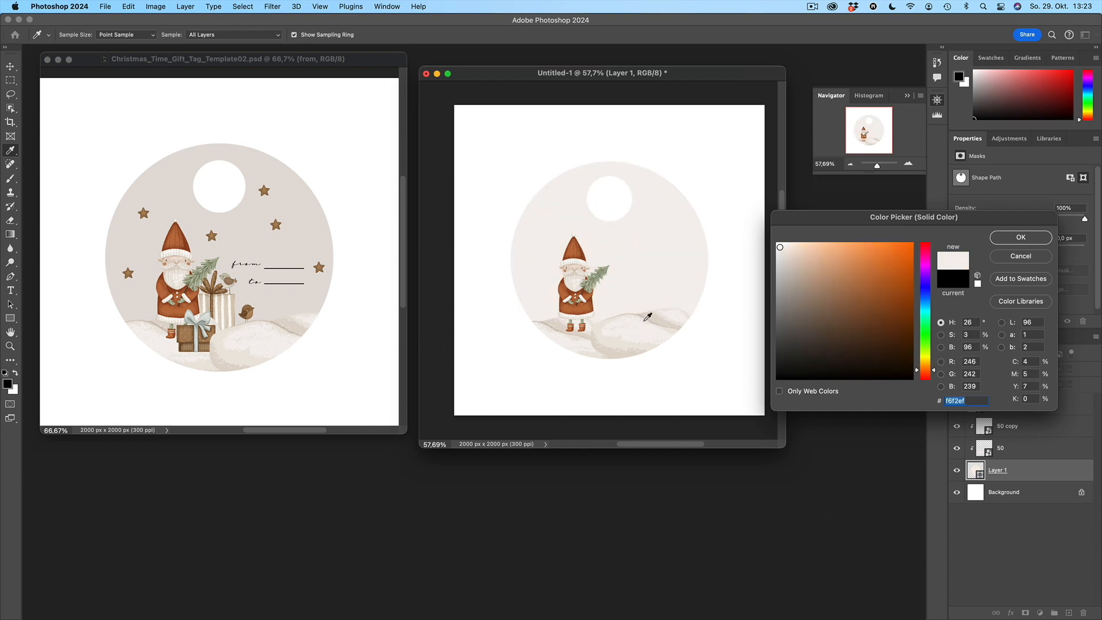
pyautogui.click(645, 319)
pyautogui.click(665, 316)
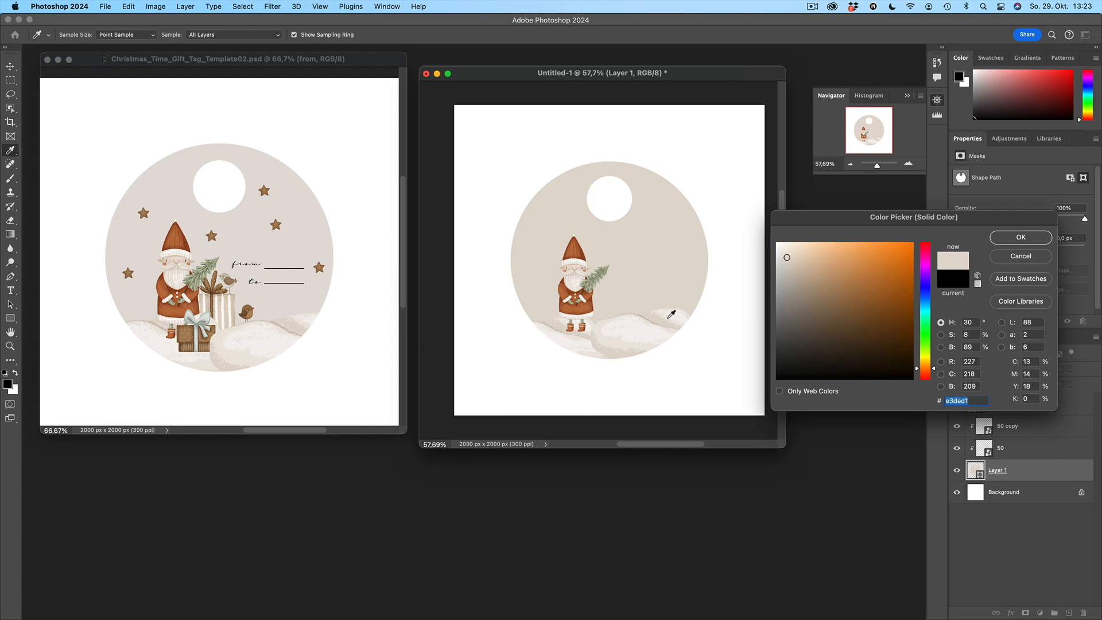
pyautogui.click(672, 317)
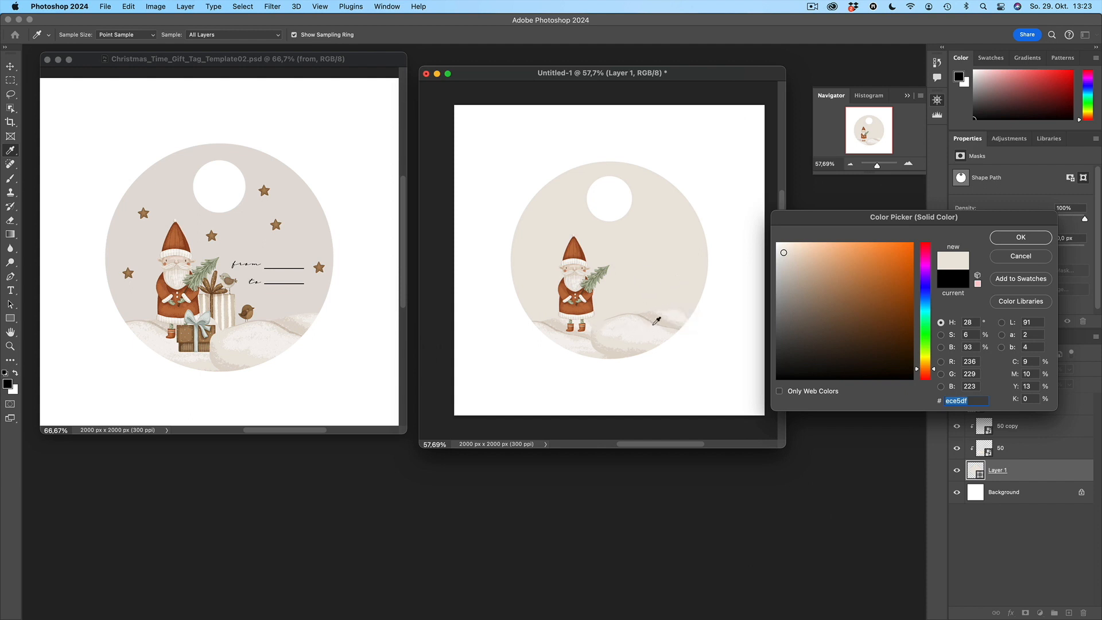
pyautogui.click(1020, 239)
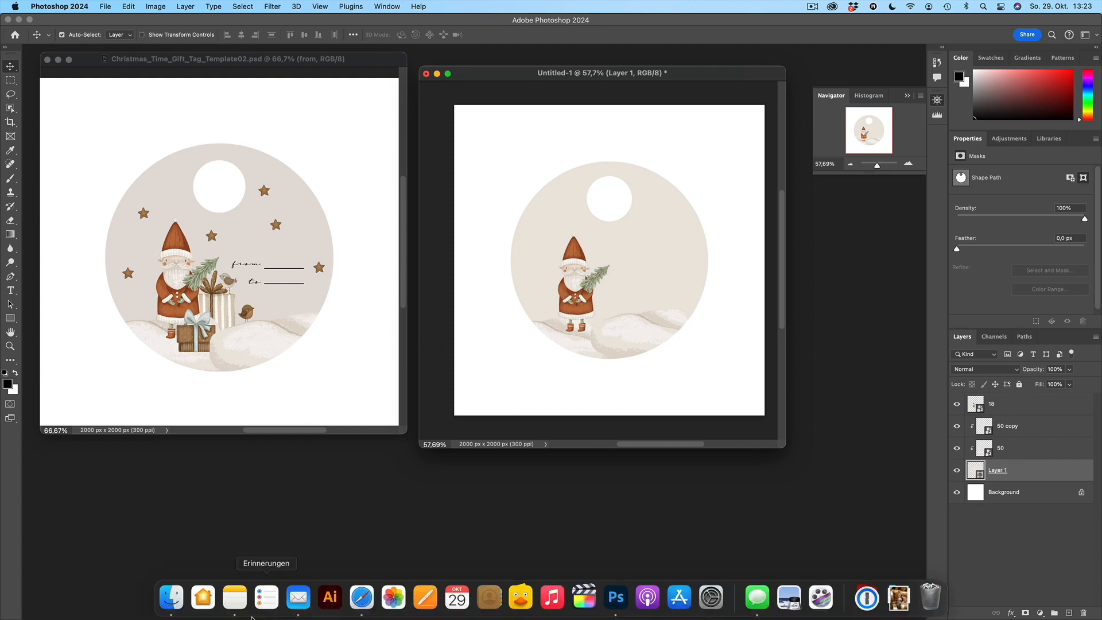
# Step: Place the striped gift 44.png from the Elements folder beside Santa, scaled to about 257 x 367 px at X 880, Y 1060 px
pyautogui.click(171, 598)
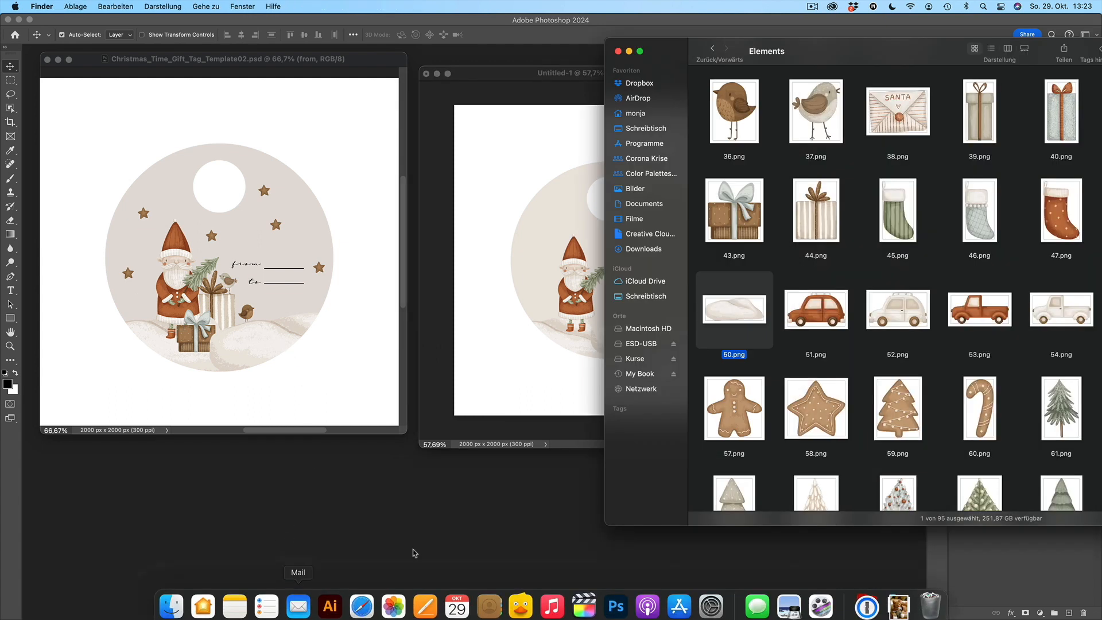
pyautogui.click(817, 213)
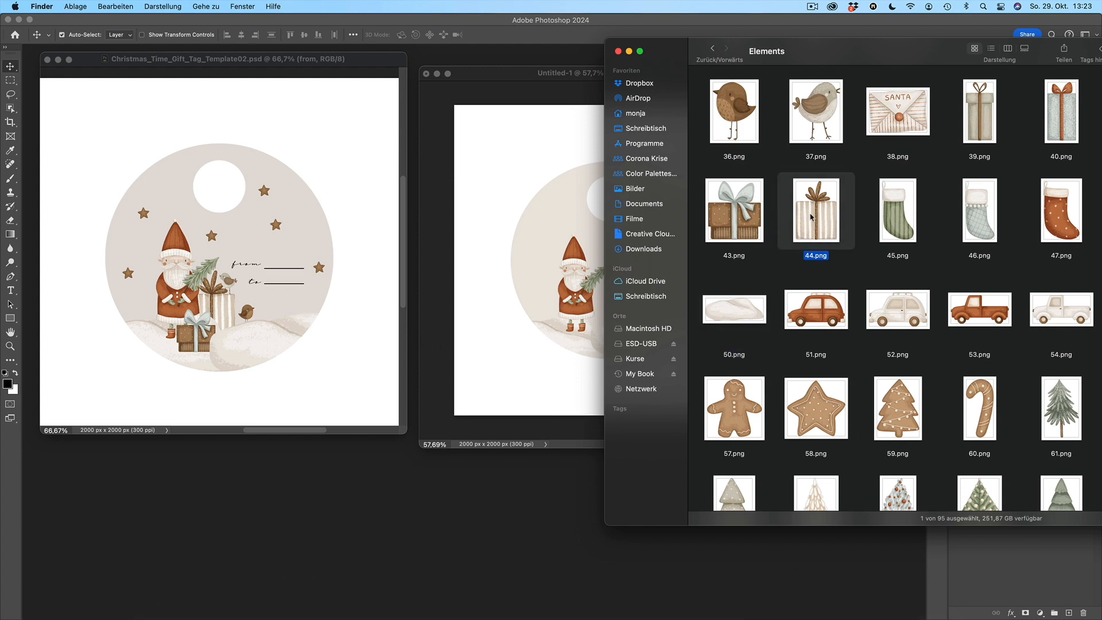
pyautogui.moveTo(823, 213); pyautogui.dragTo(566, 208)
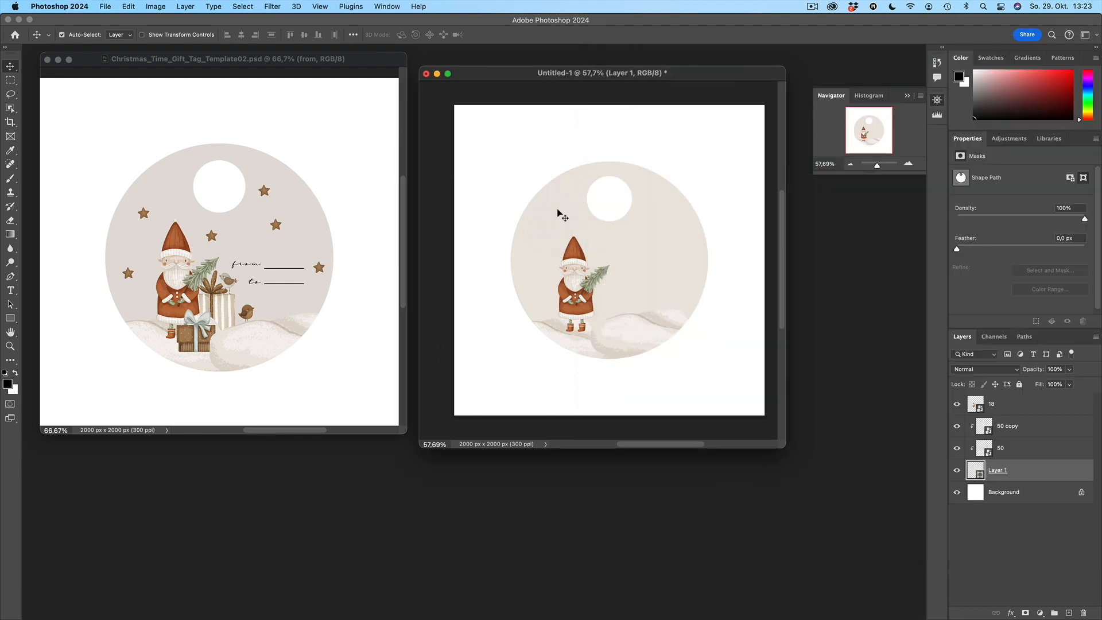
pyautogui.moveTo(719, 105); pyautogui.dragTo(618, 303)
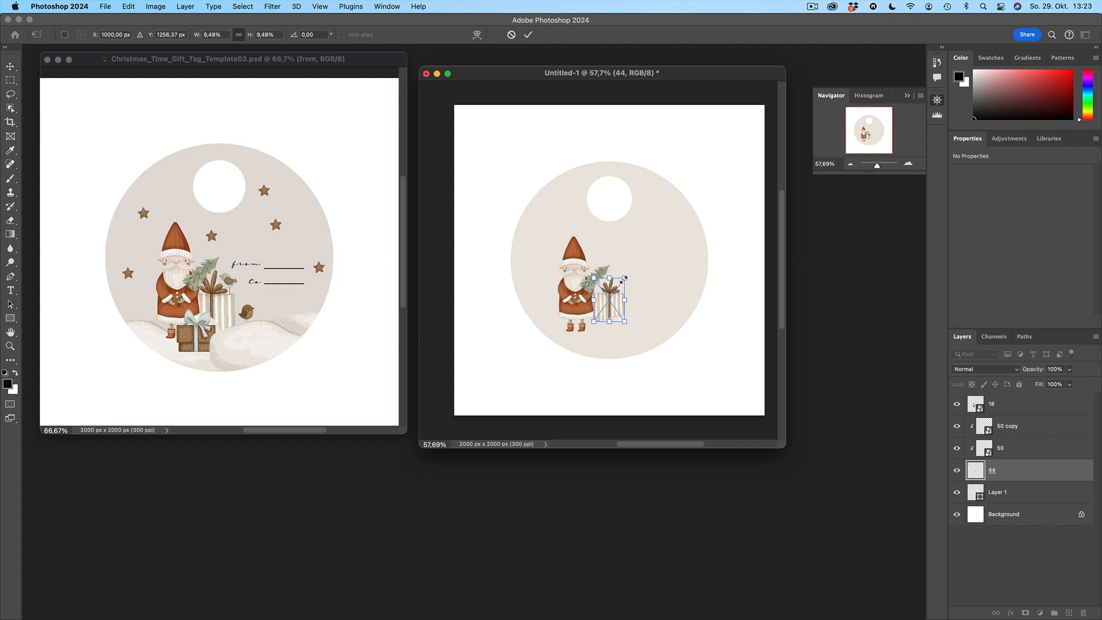
pyautogui.moveTo(624, 279); pyautogui.dragTo(630, 269)
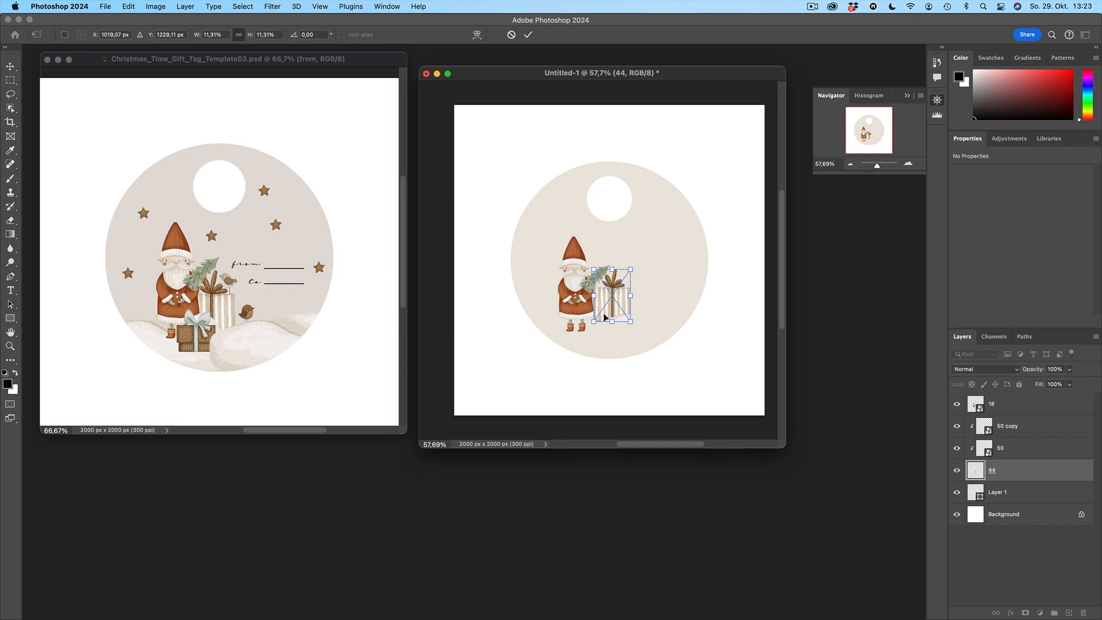
pyautogui.moveTo(590, 325); pyautogui.dragTo(587, 330)
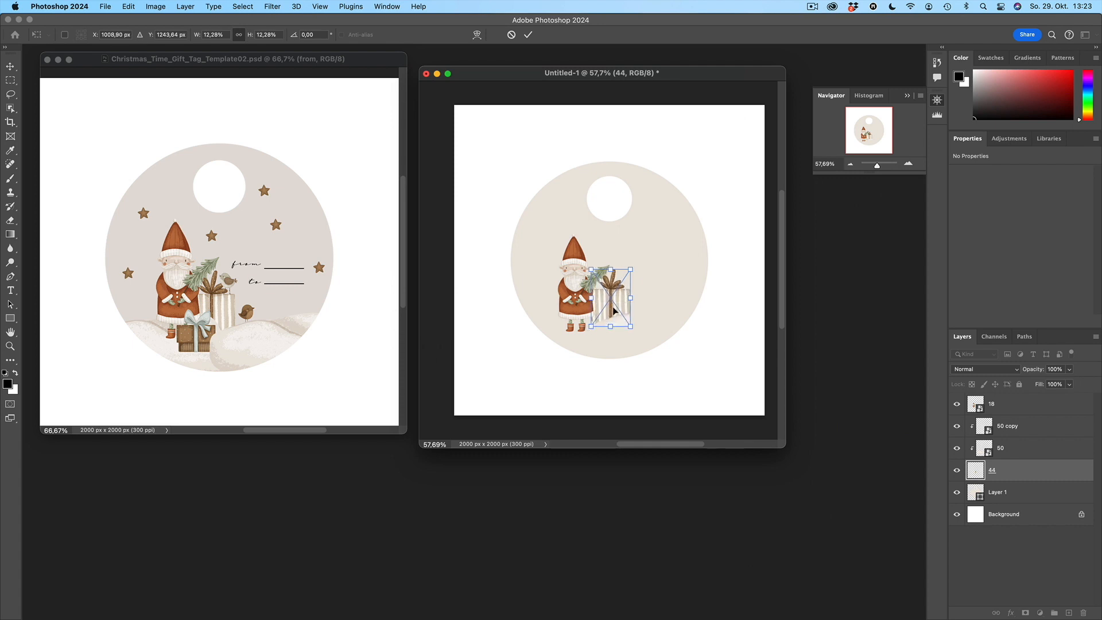
pyautogui.press('Return')
# Step: Move the gift layer between the layers 50 copy and 50, and clip layer 50 to the round tag shape again
pyautogui.moveTo(1016, 470); pyautogui.dragTo(1015, 415)
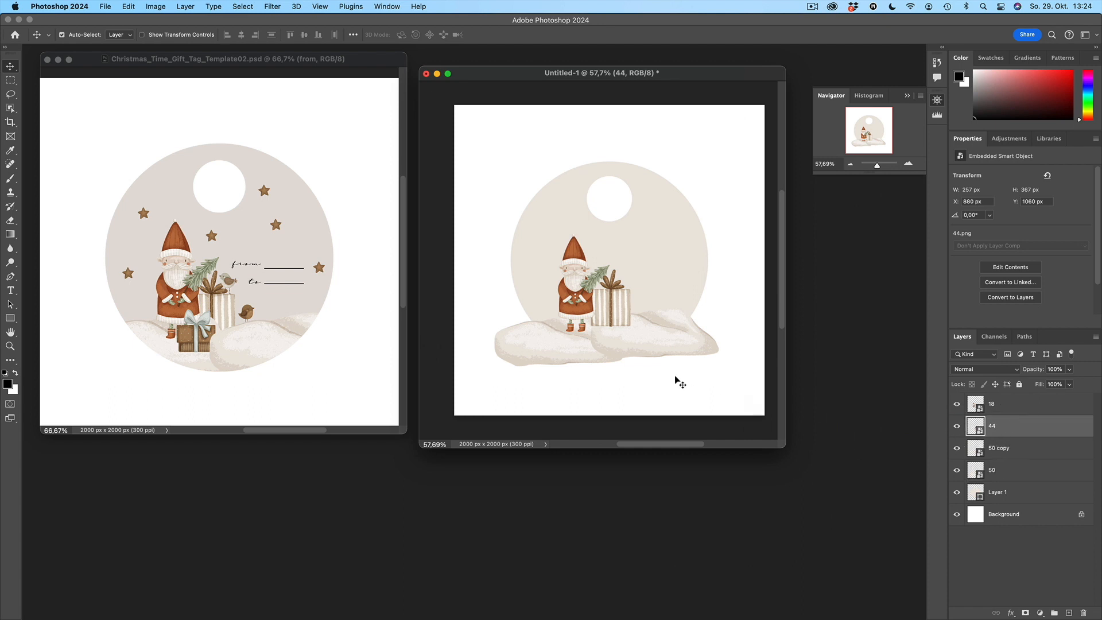
pyautogui.click(1004, 478)
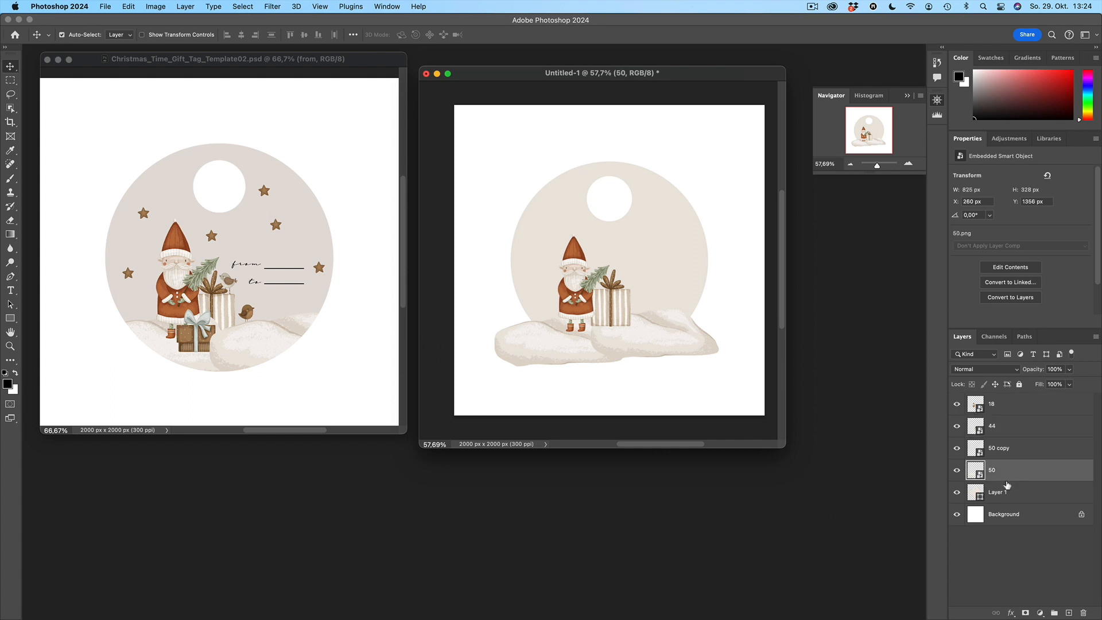
pyautogui.keyDown('alt'); pyautogui.click(1007, 482); pyautogui.keyUp('alt')
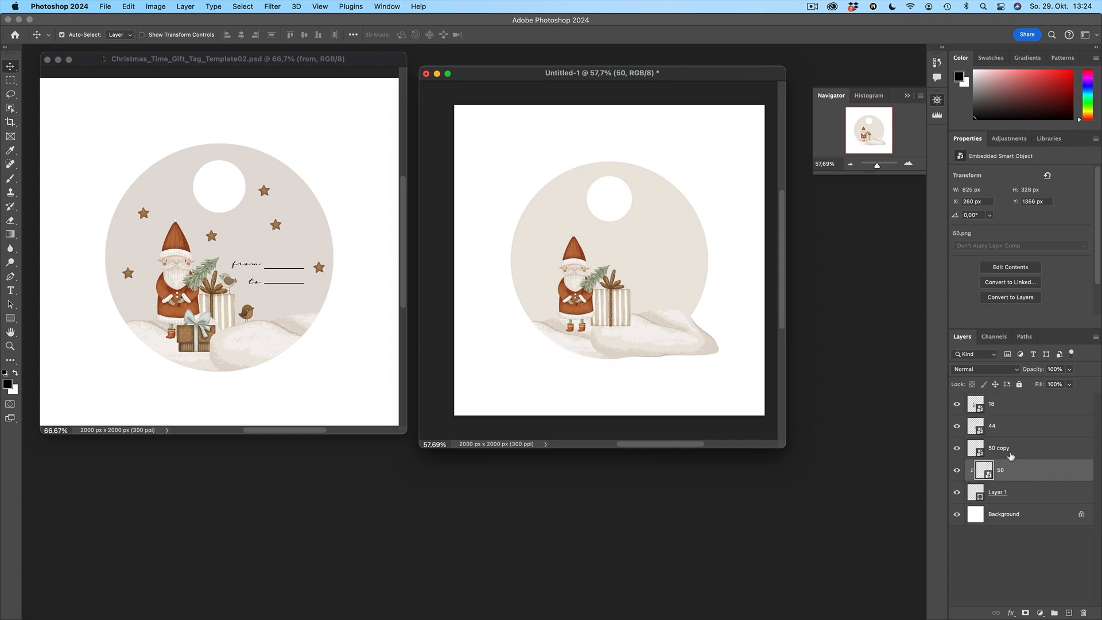
pyautogui.click(1012, 455)
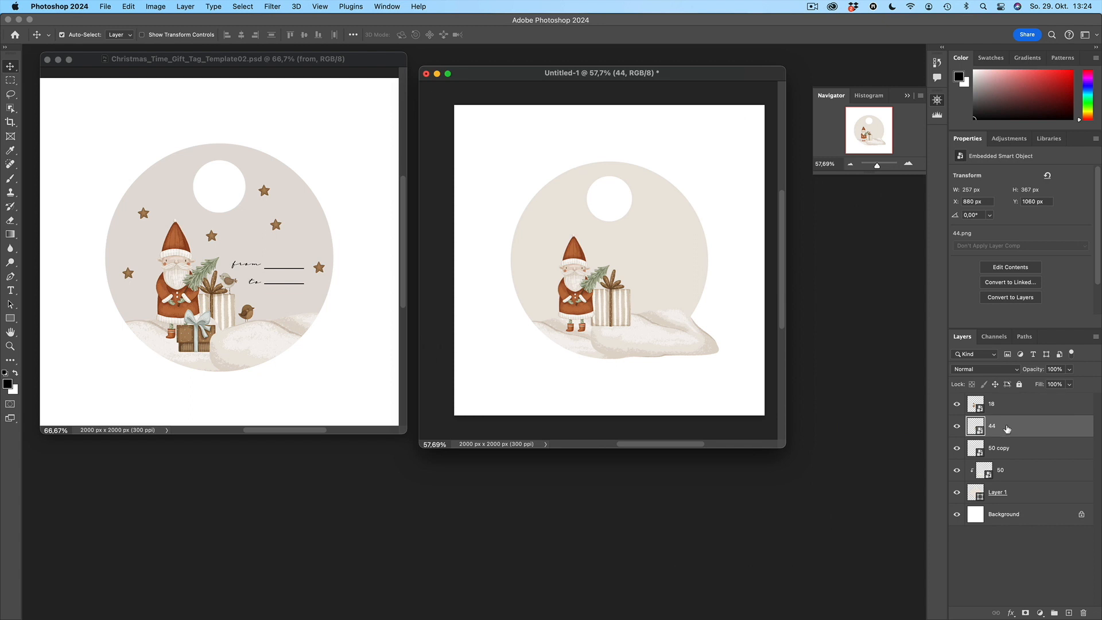
pyautogui.moveTo(1006, 428); pyautogui.dragTo(1013, 457)
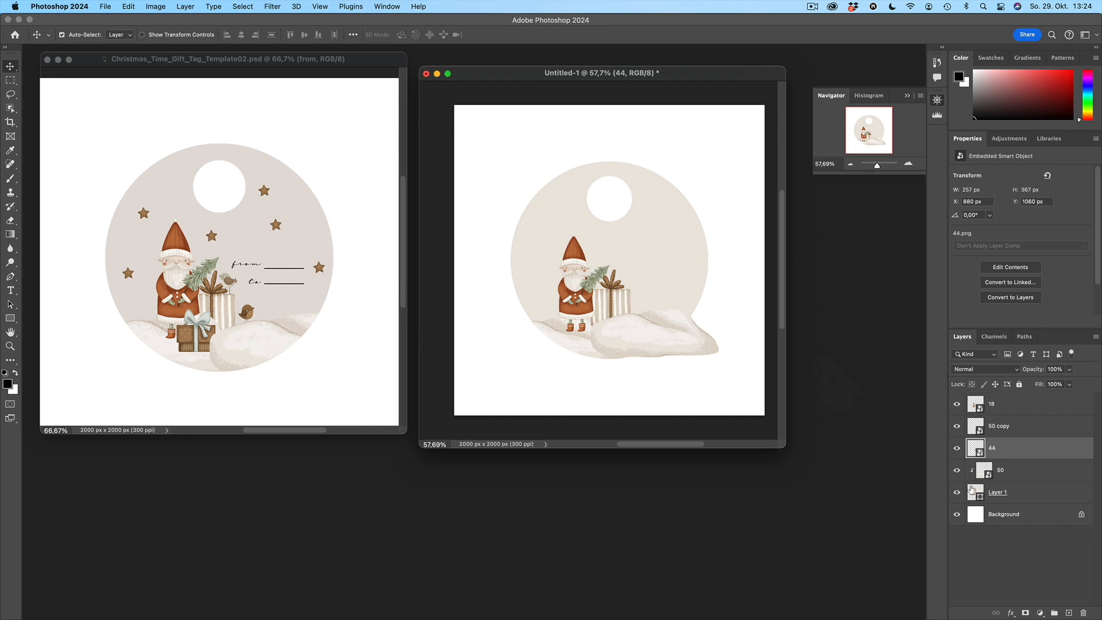
# Step: Load the round tag shape of Layer 1 as a selection and invert it to cover everything outside the tag
pyautogui.click(1010, 494)
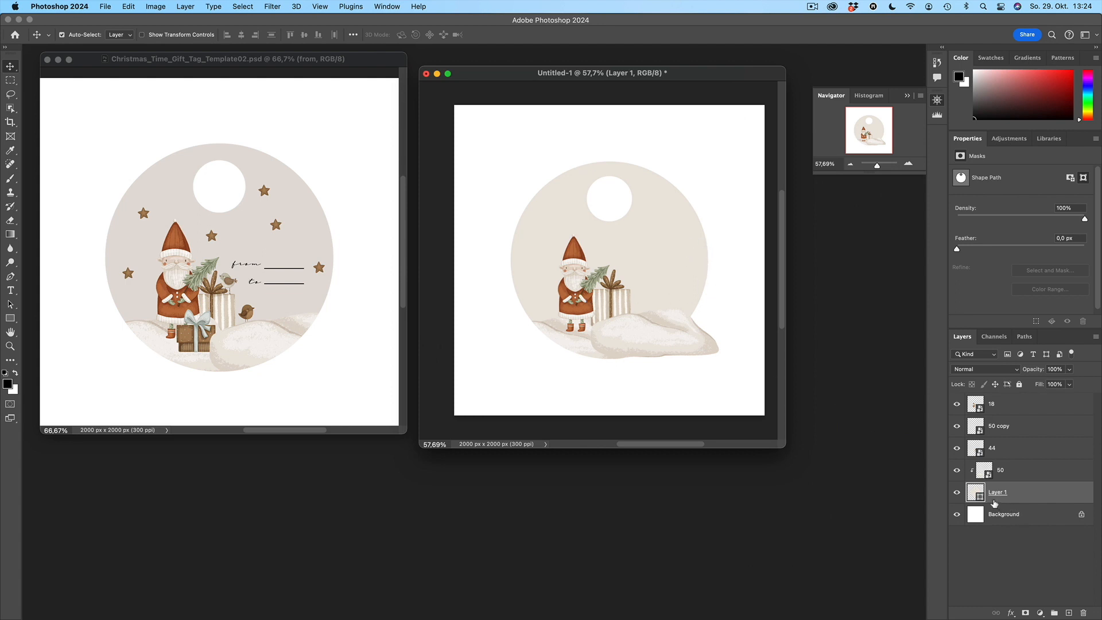
pyautogui.press('super')
pyautogui.keyDown('super'); pyautogui.click(973, 492); pyautogui.keyUp('super')
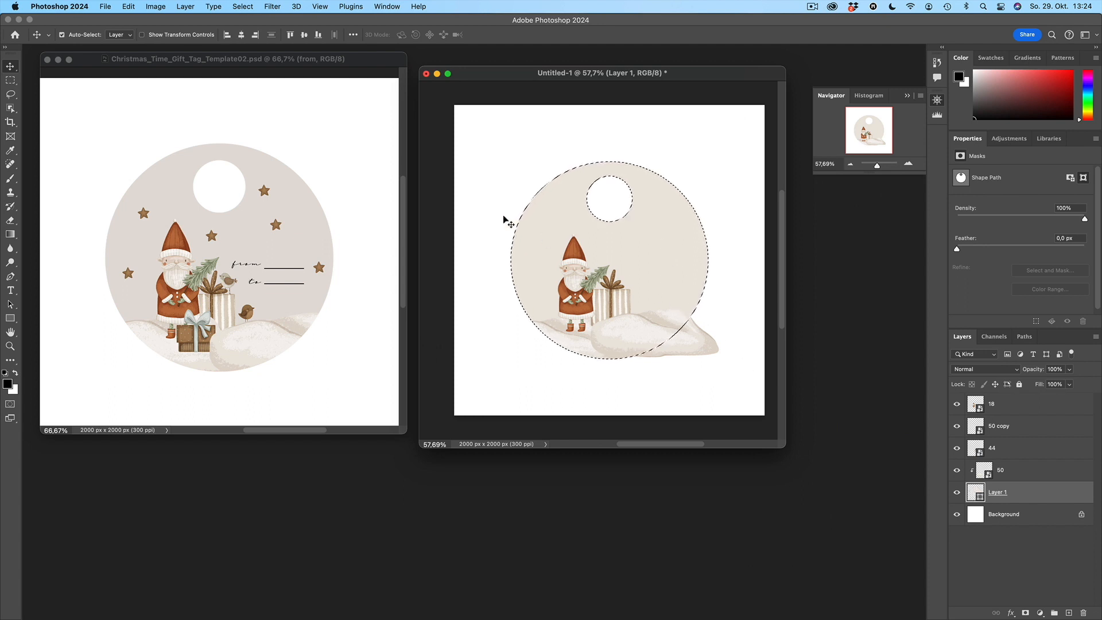
pyautogui.click(241, 7)
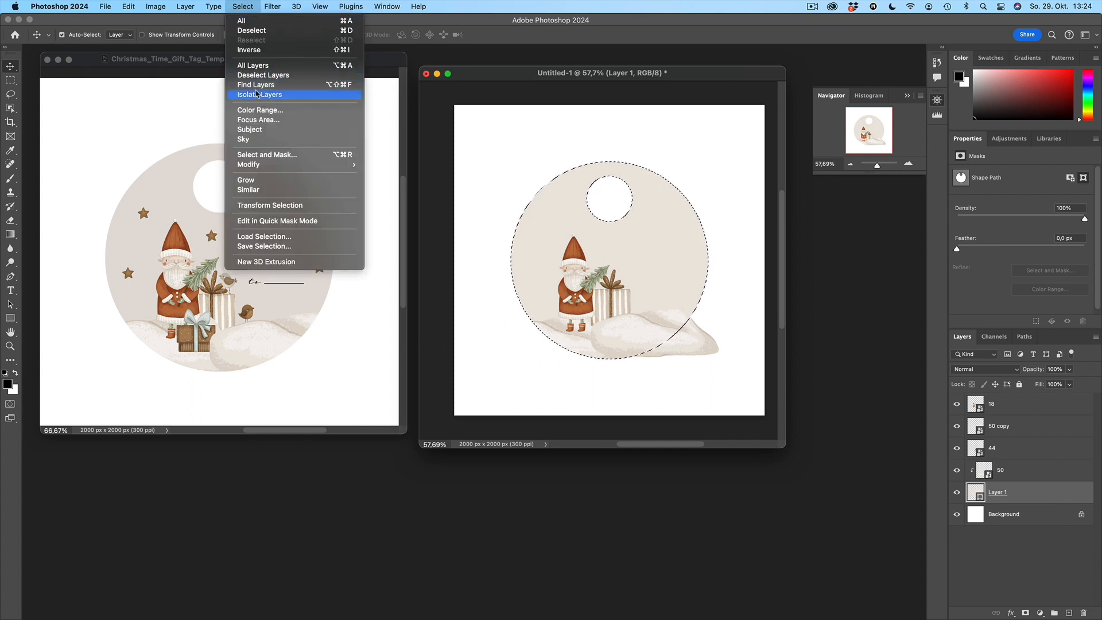
pyautogui.click(248, 51)
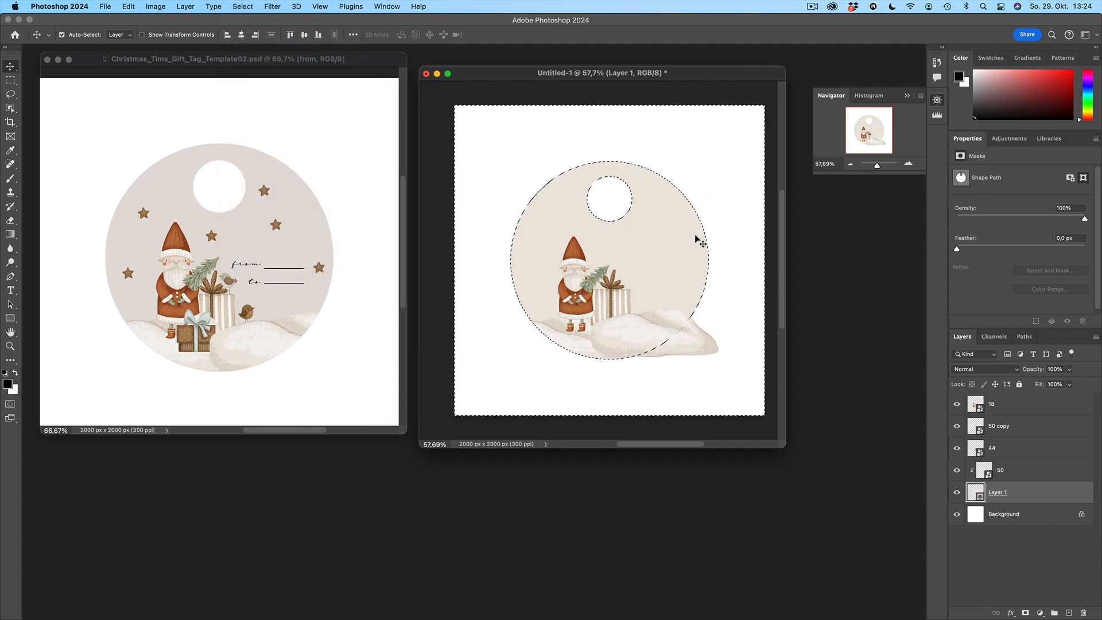
# Step: Check which layer holds the right snow hill and try to delete the part of 50 copy outside the tag
pyautogui.click(1009, 452)
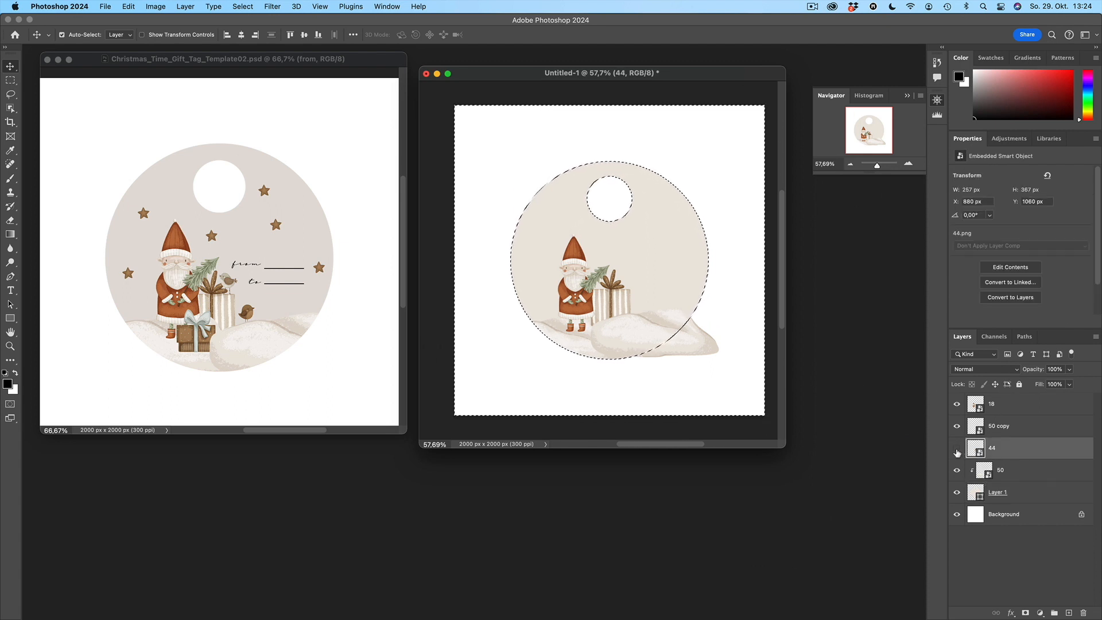
pyautogui.click(957, 448)
pyautogui.click(957, 448)
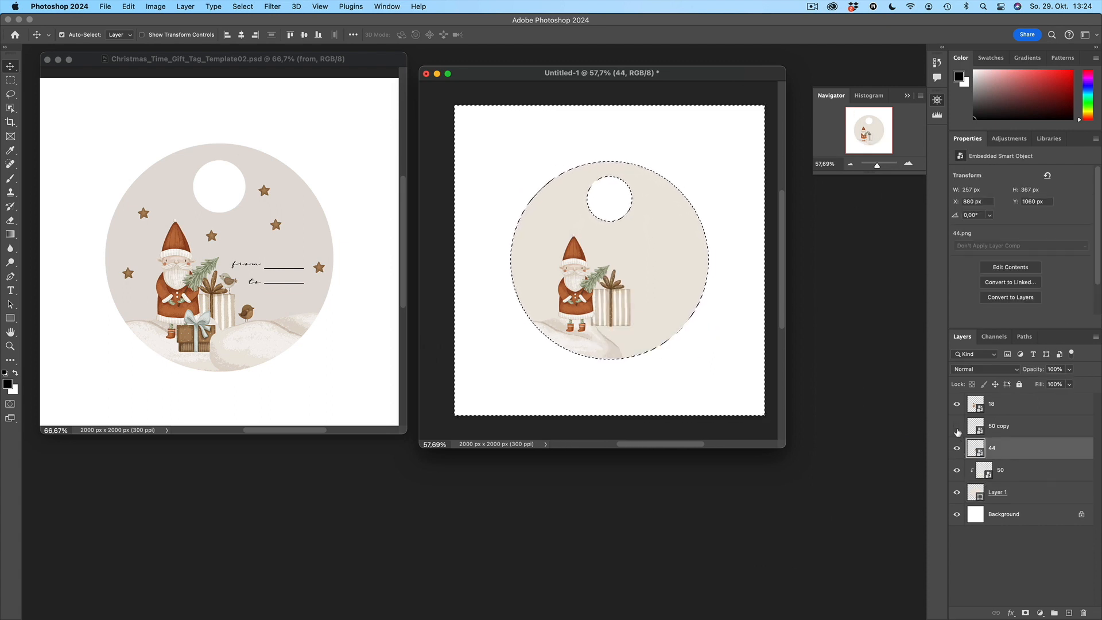
pyautogui.click(976, 434)
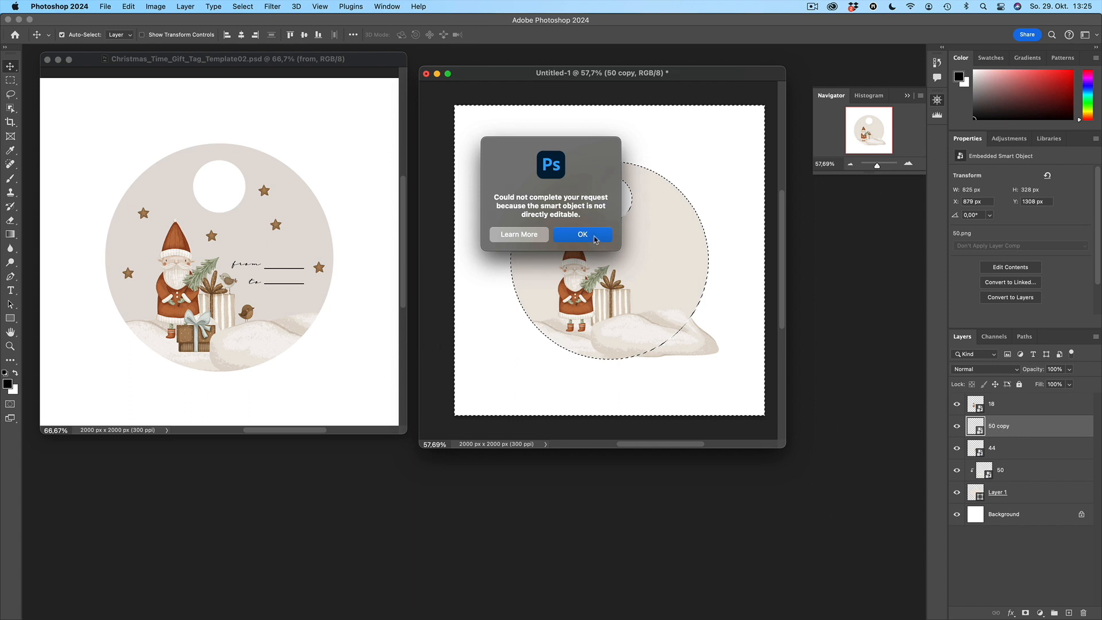
pyautogui.click(575, 235)
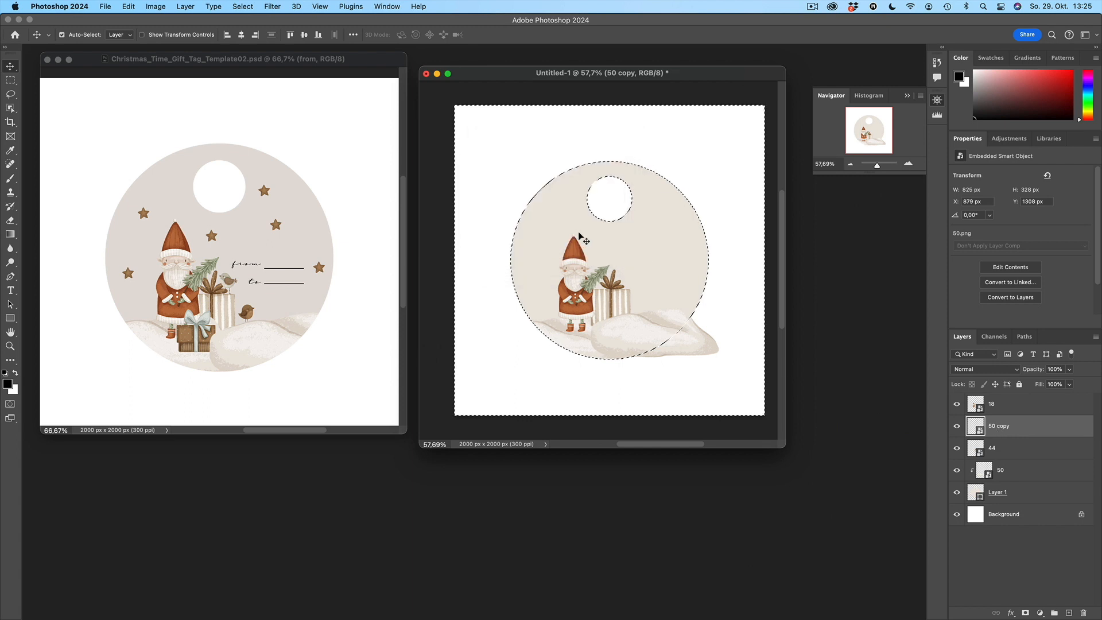
# Step: Rasterize the 50 copy layer, delete its snow outside the tag, and clear the selection
pyautogui.rightClick(1002, 427)
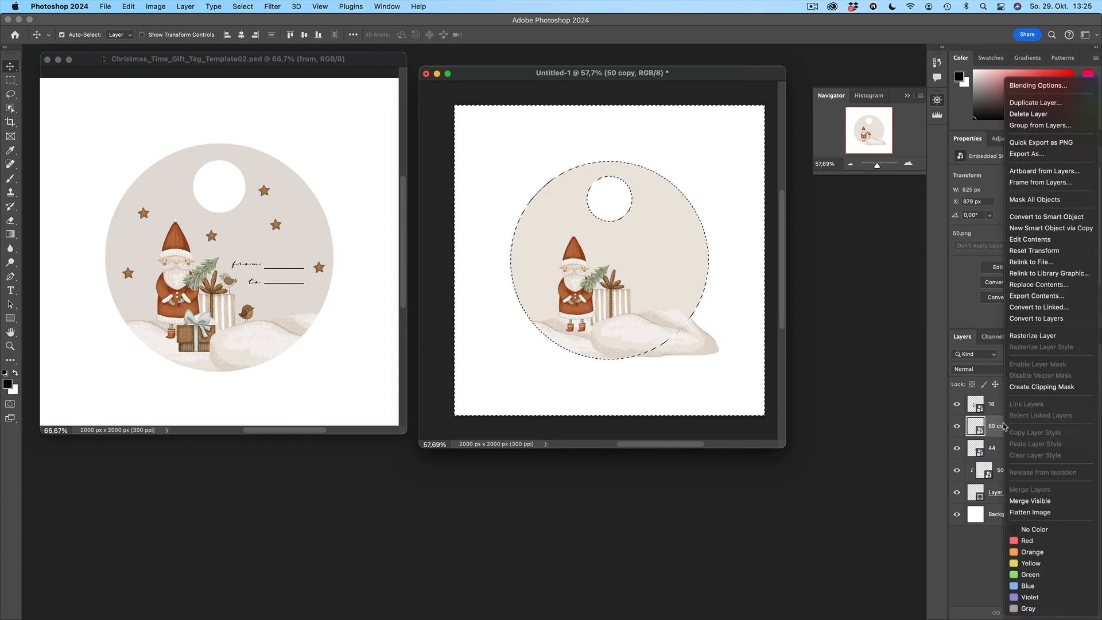
pyautogui.click(1029, 339)
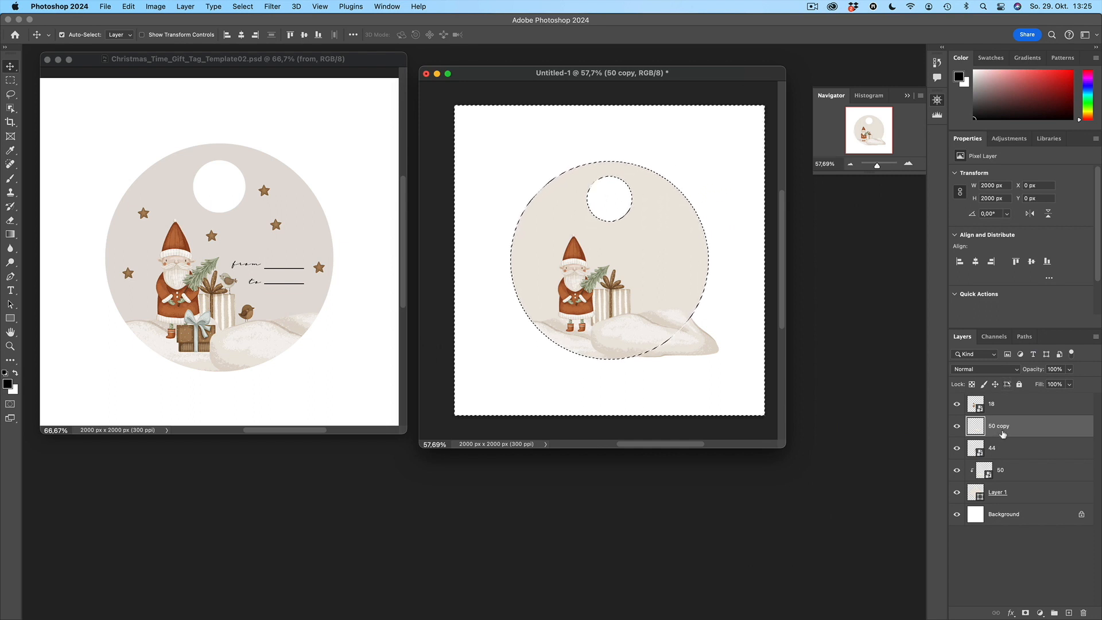
pyautogui.press('Delete')
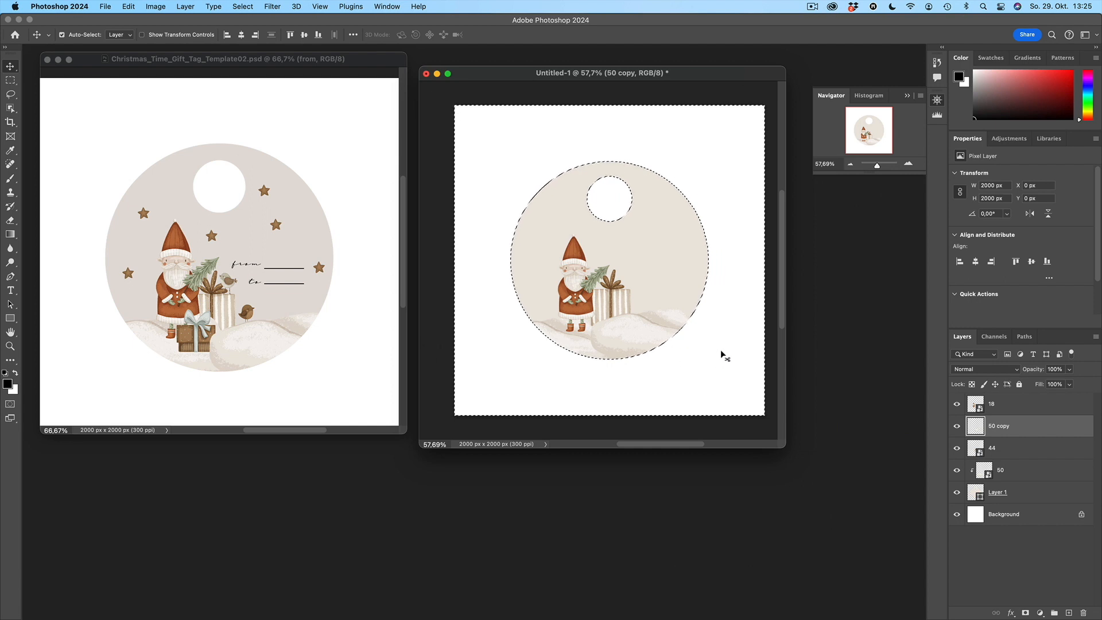
pyautogui.scroll(1, 708, 345)
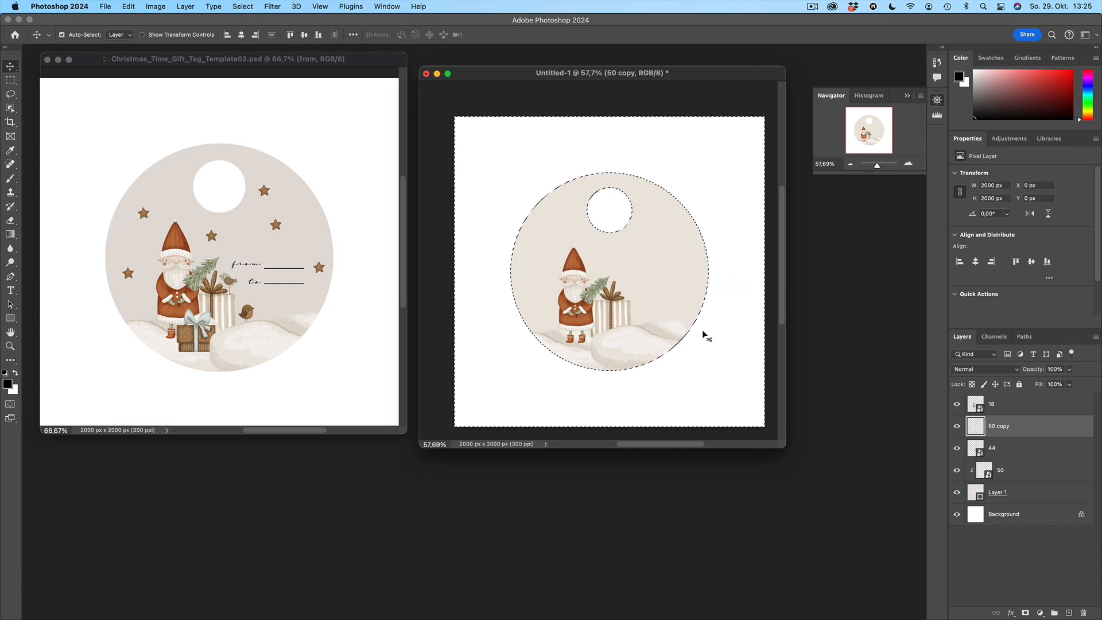
pyautogui.press('super+d')
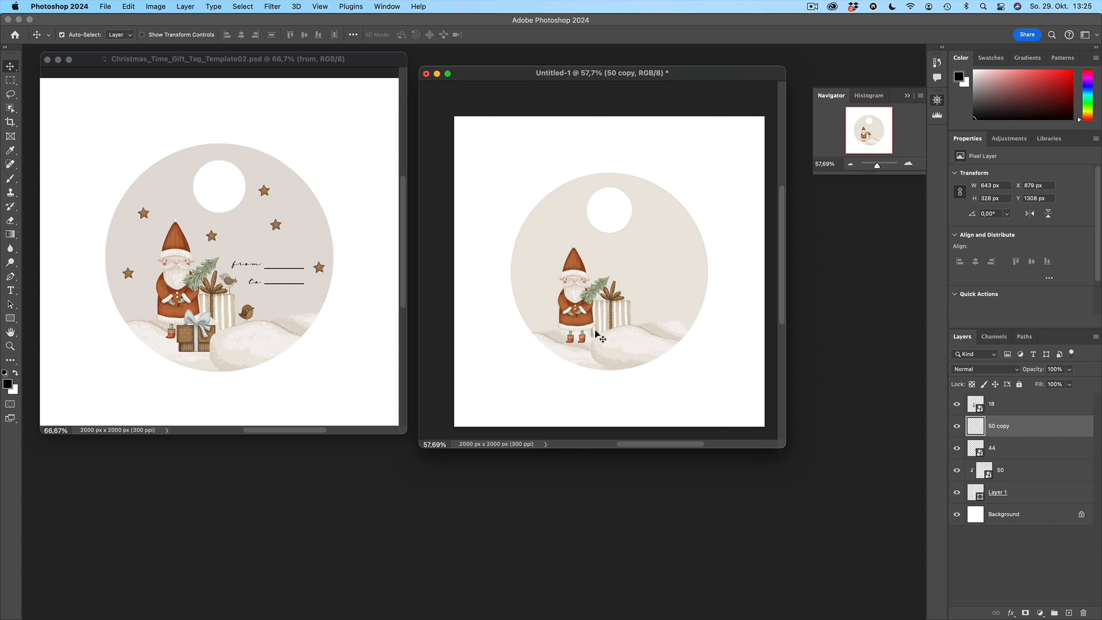
pyautogui.moveTo(300, 618)
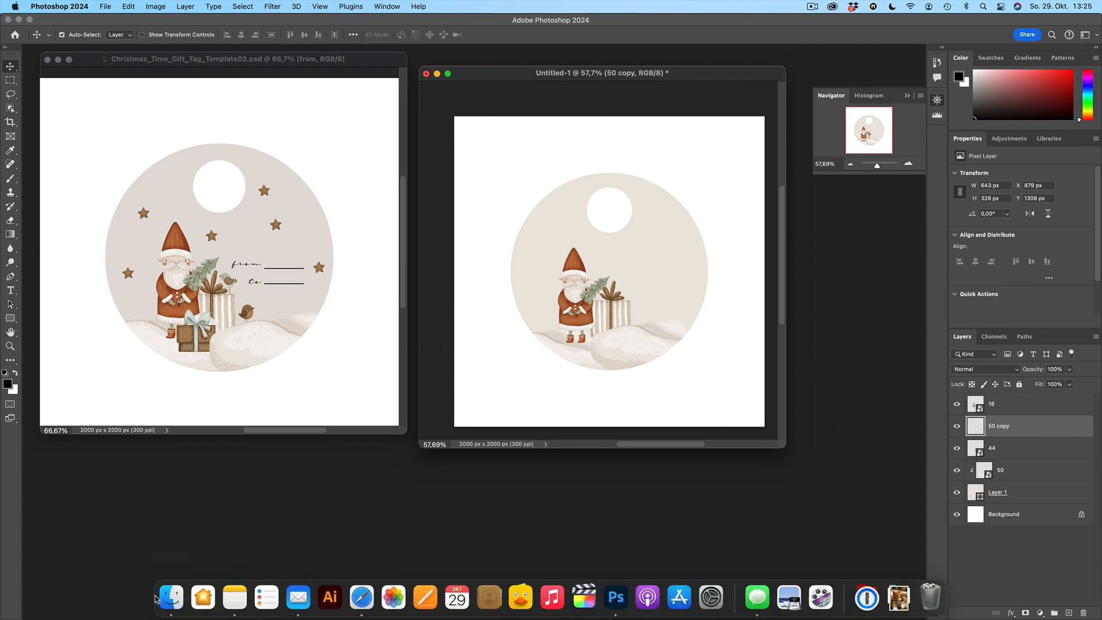
# Step: Place 43.png at about 8.86% scale in front of the striped gift beside Santa, with its layer above layer 18
pyautogui.click(171, 614)
pyautogui.click(727, 187)
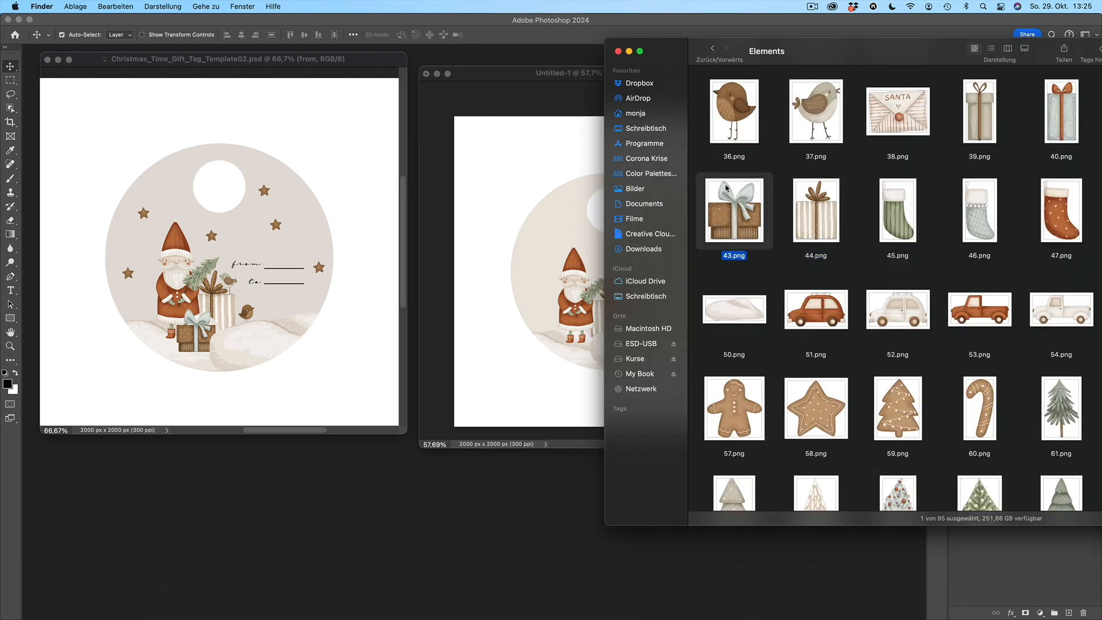
pyautogui.moveTo(734, 211); pyautogui.dragTo(580, 279)
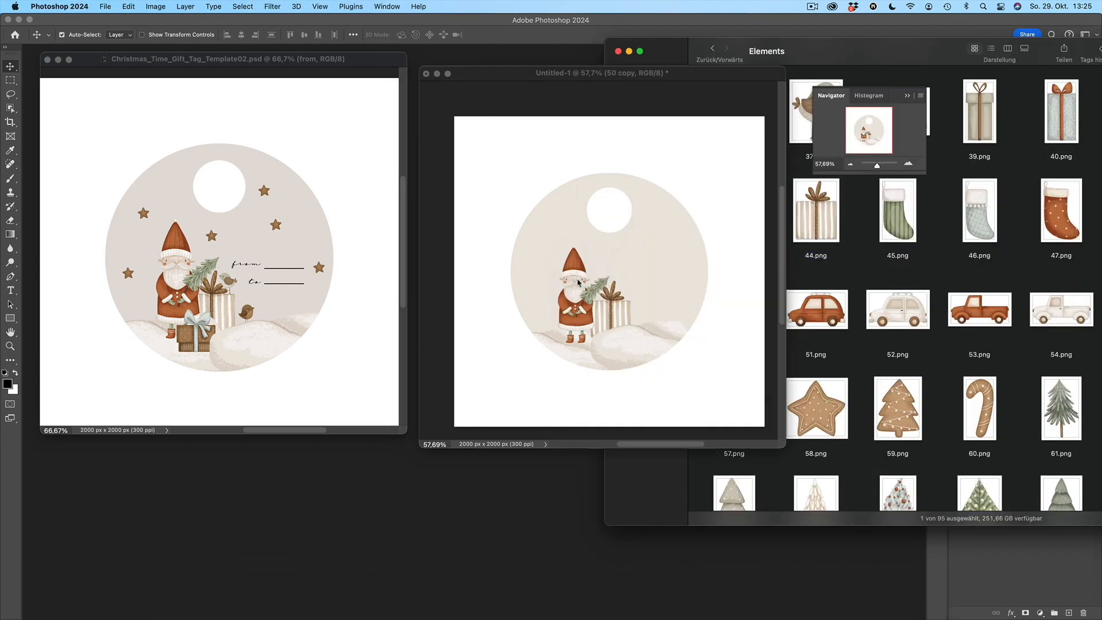
pyautogui.moveTo(749, 117); pyautogui.dragTo(557, 418)
pyautogui.moveTo(492, 411); pyautogui.dragTo(604, 319)
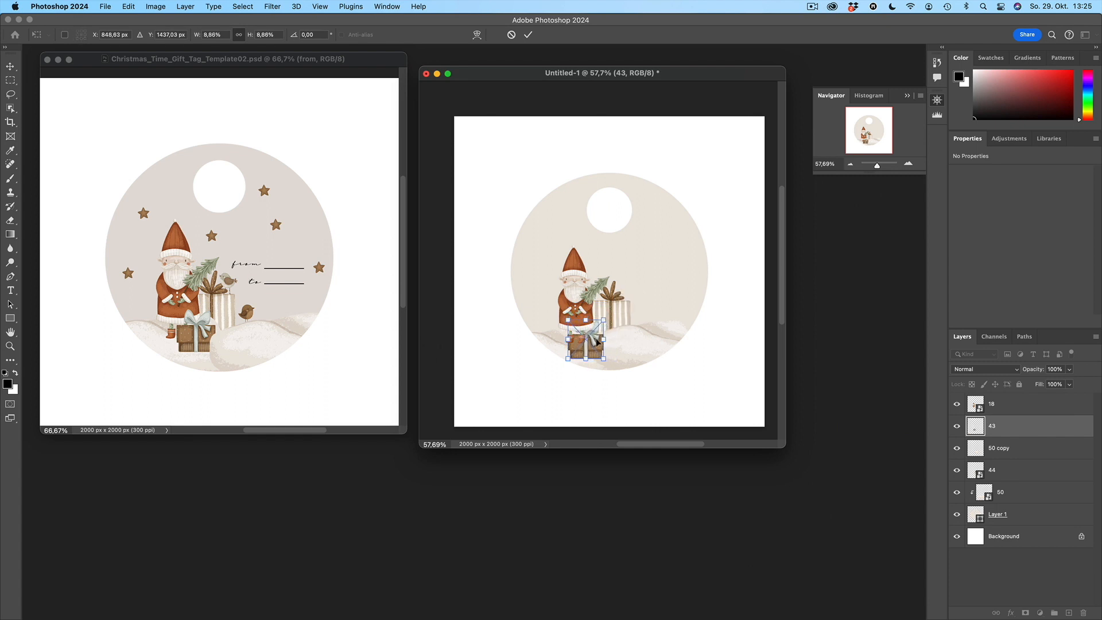
pyautogui.press('Return')
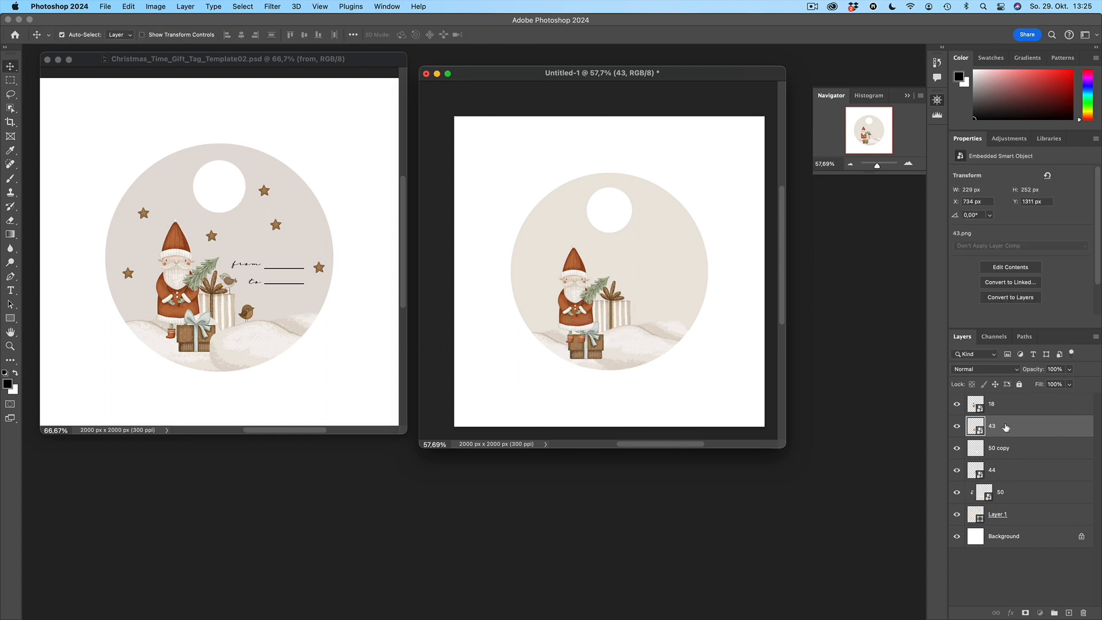
pyautogui.moveTo(1005, 427); pyautogui.dragTo(999, 400)
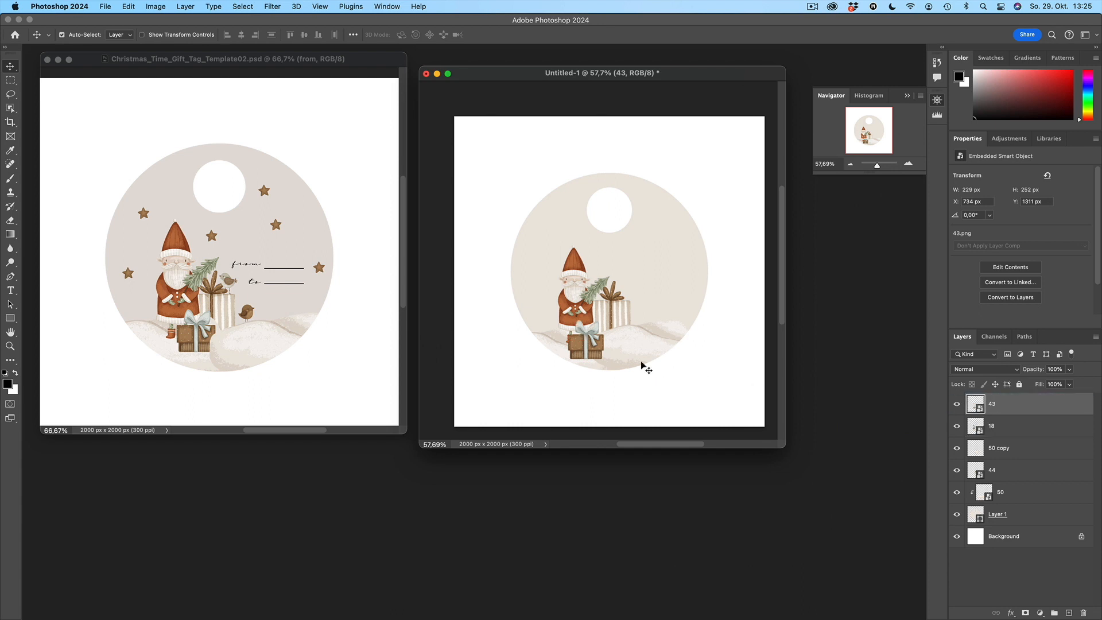
pyautogui.moveTo(594, 346)
pyautogui.mouseDown()
pyautogui.moveTo(596, 413)
pyautogui.moveTo(603, 342)
pyautogui.moveTo(587, 342)
pyautogui.mouseUp()
# Step: Place the brown bird 36.png on the right snow hill, scaled to about 4.42% and rotated about 2.55°
pyautogui.moveTo(218, 618)
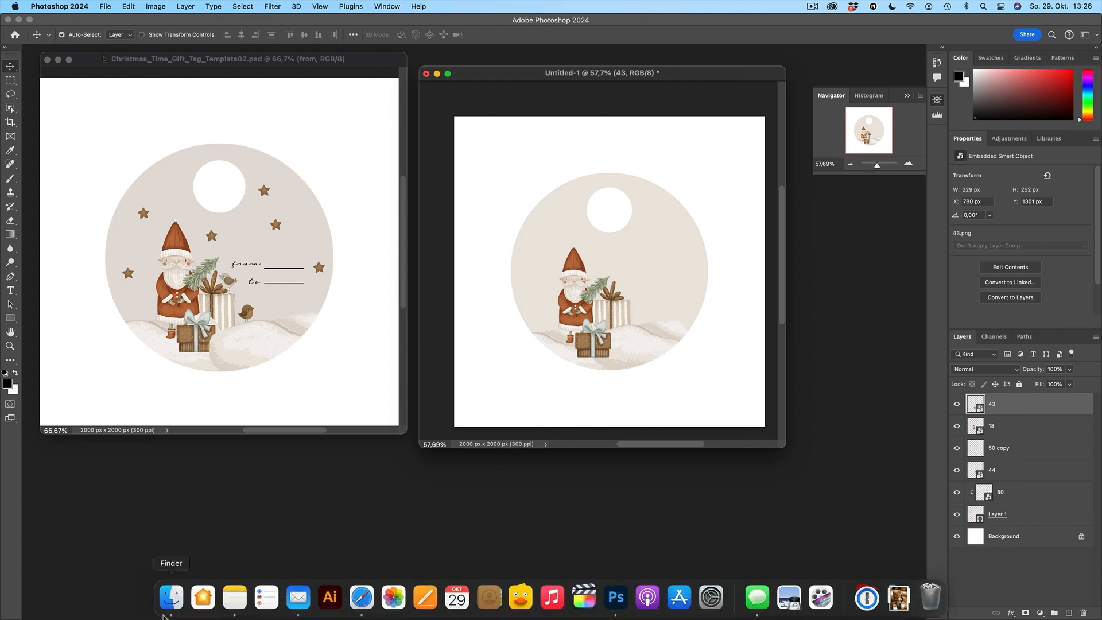
pyautogui.click(171, 597)
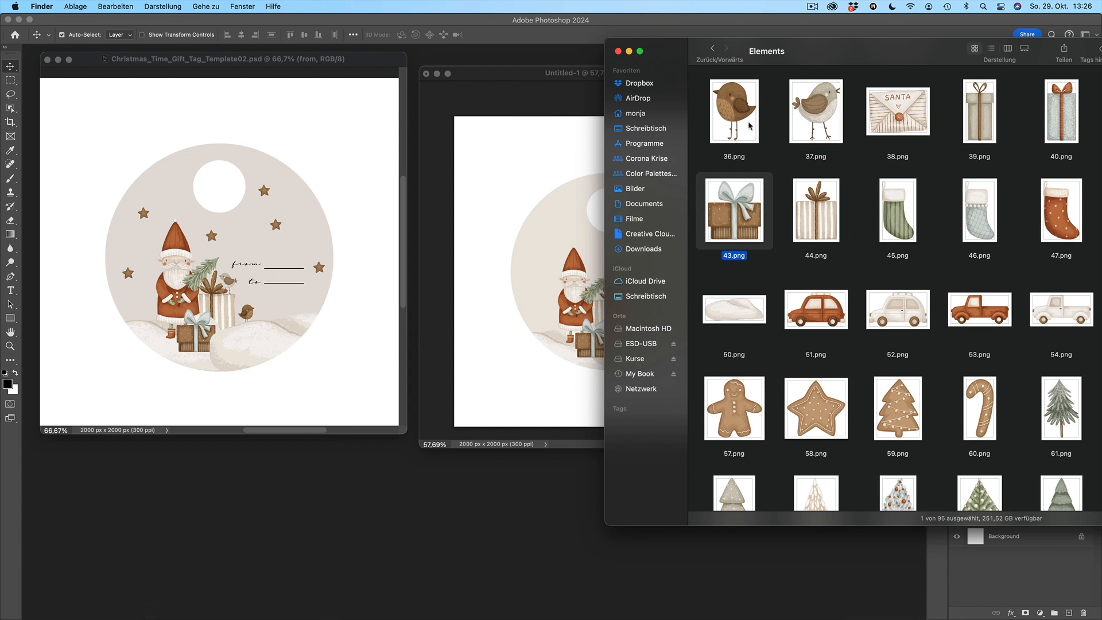
pyautogui.moveTo(734, 209); pyautogui.dragTo(537, 238)
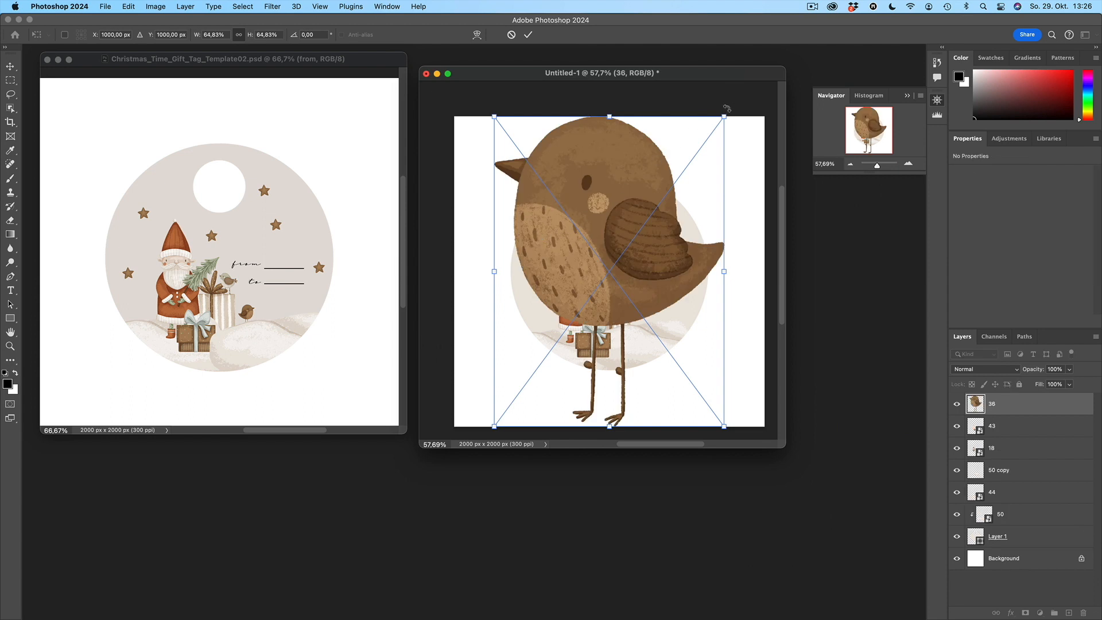
pyautogui.moveTo(724, 117); pyautogui.dragTo(638, 317)
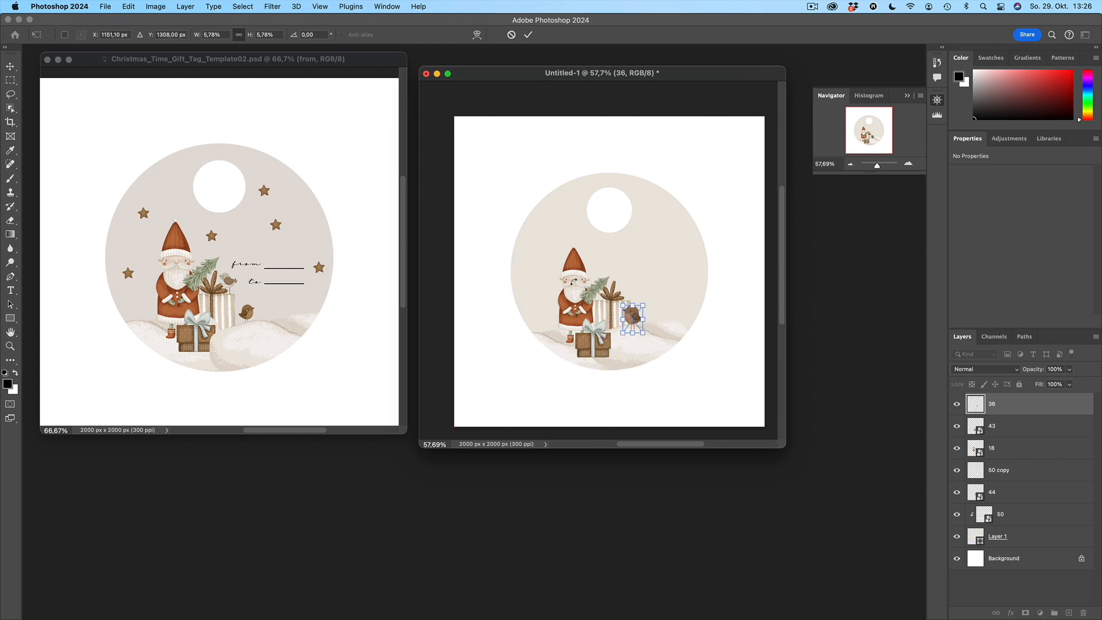
pyautogui.moveTo(574, 297); pyautogui.dragTo(574, 315)
pyautogui.moveTo(640, 308); pyautogui.dragTo(650, 308)
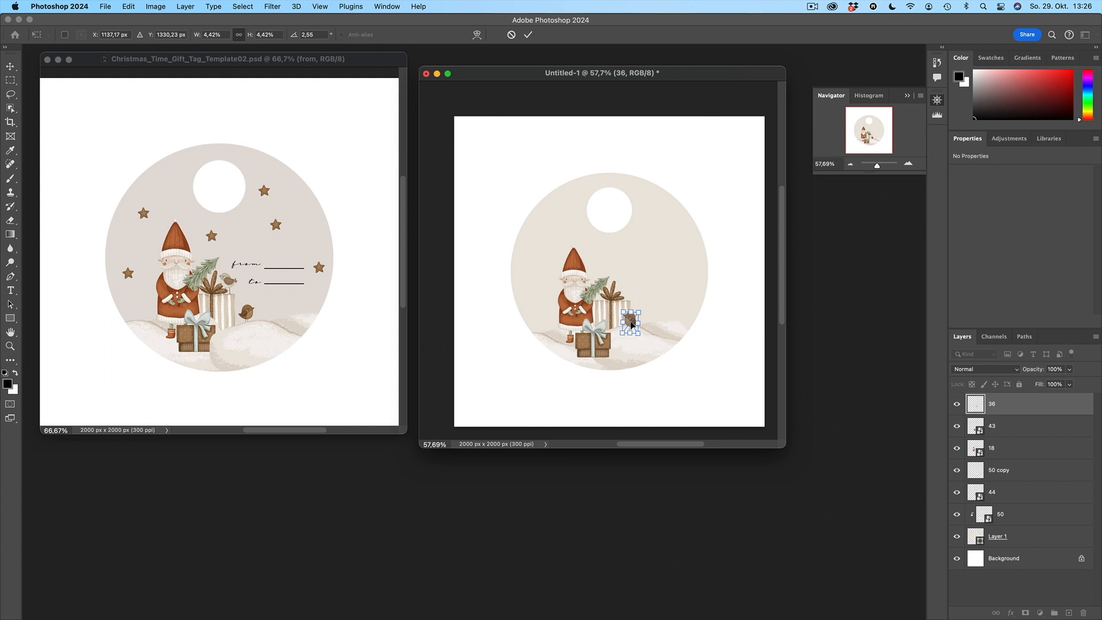
pyautogui.press('Return')
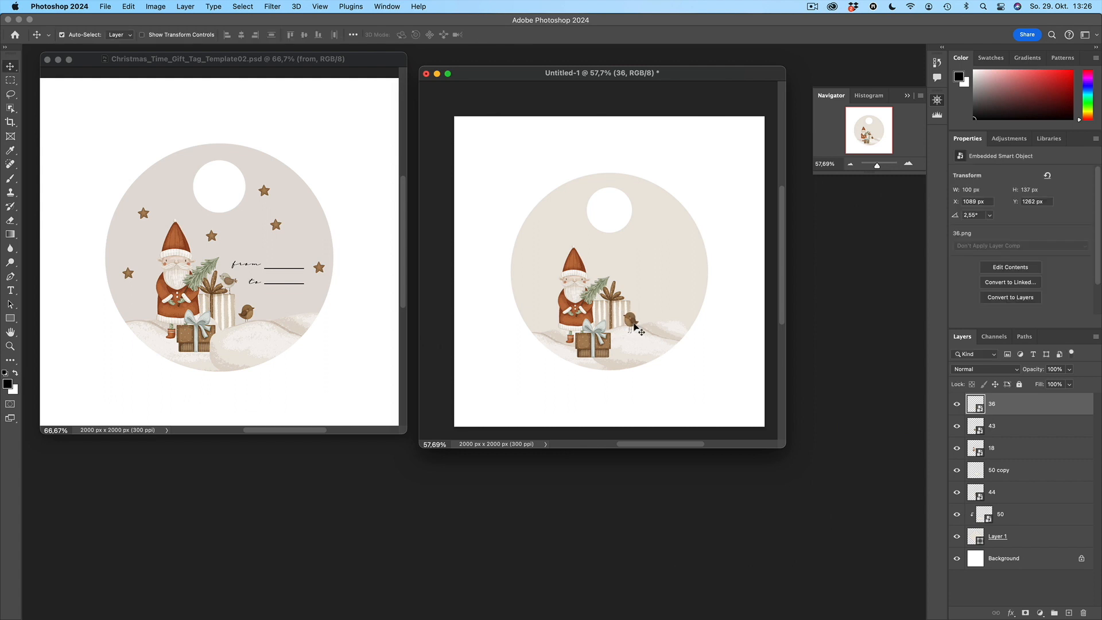
pyautogui.moveTo(631, 324); pyautogui.dragTo(642, 328)
# Step: Flip the brown bird on the snow hill horizontally
pyautogui.click(128, 7)
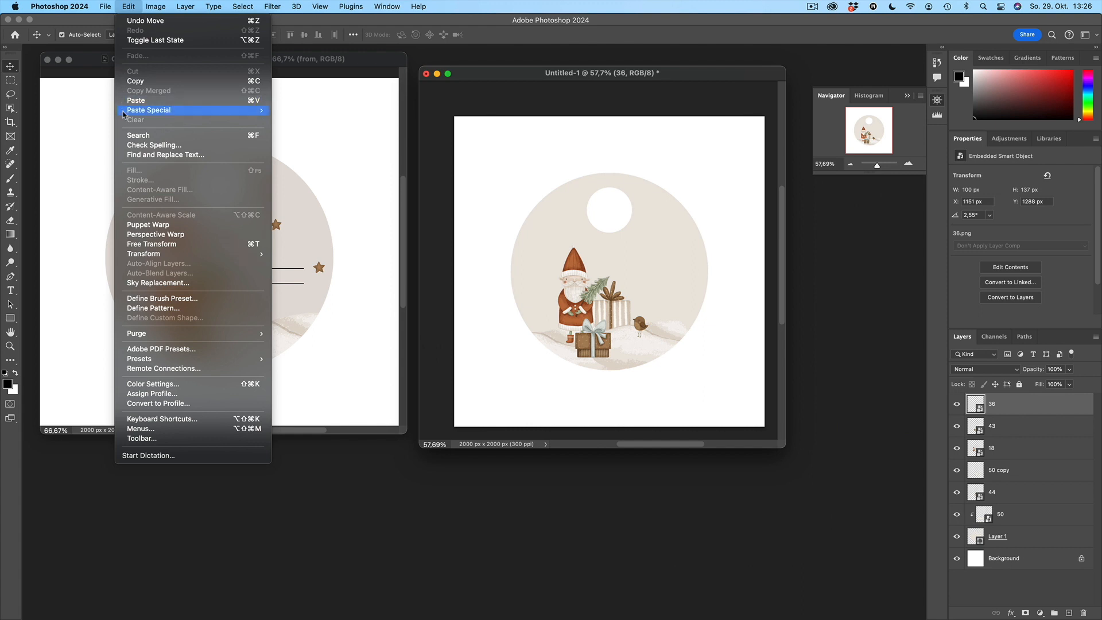
pyautogui.moveTo(202, 255)
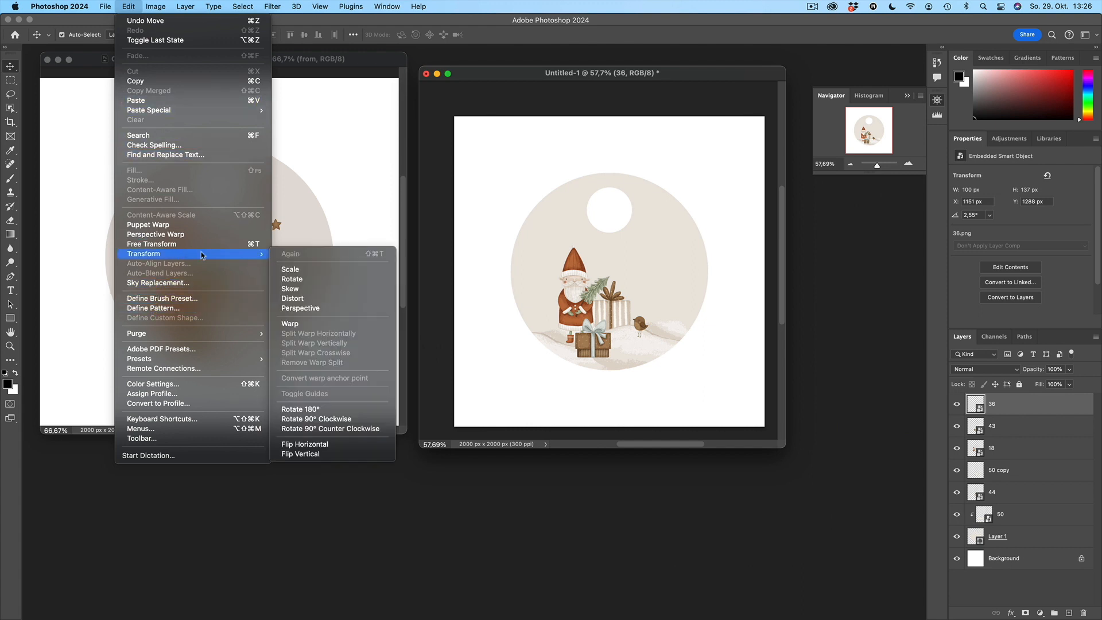
pyautogui.click(333, 445)
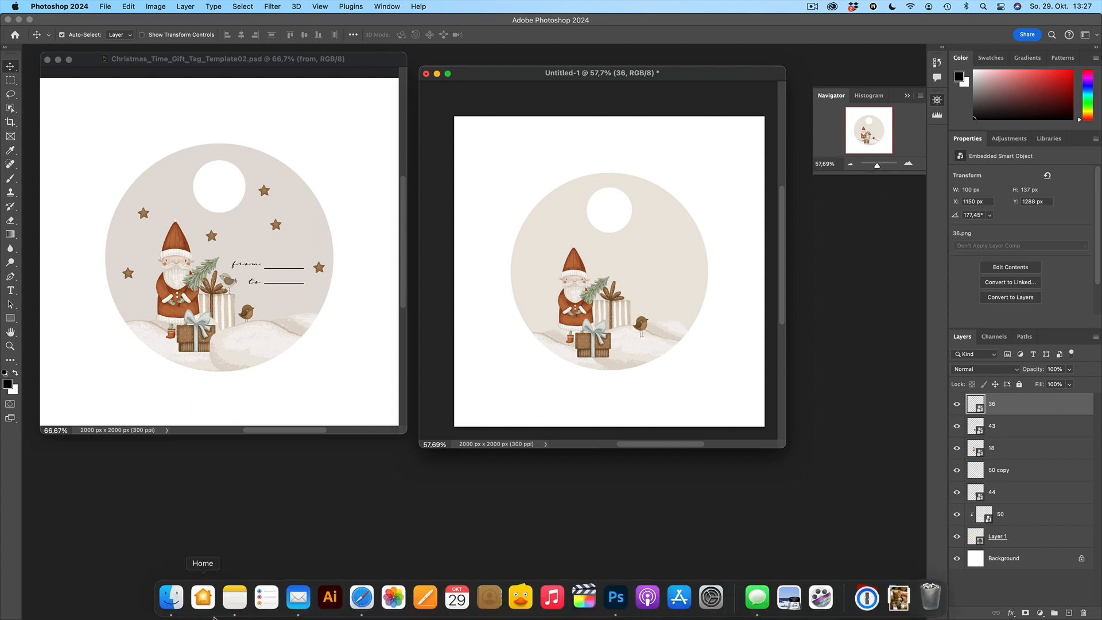
# Step: Place the grey bird 37.png on top of the striped gift, scaled to about 115 × 139 px
pyautogui.click(174, 609)
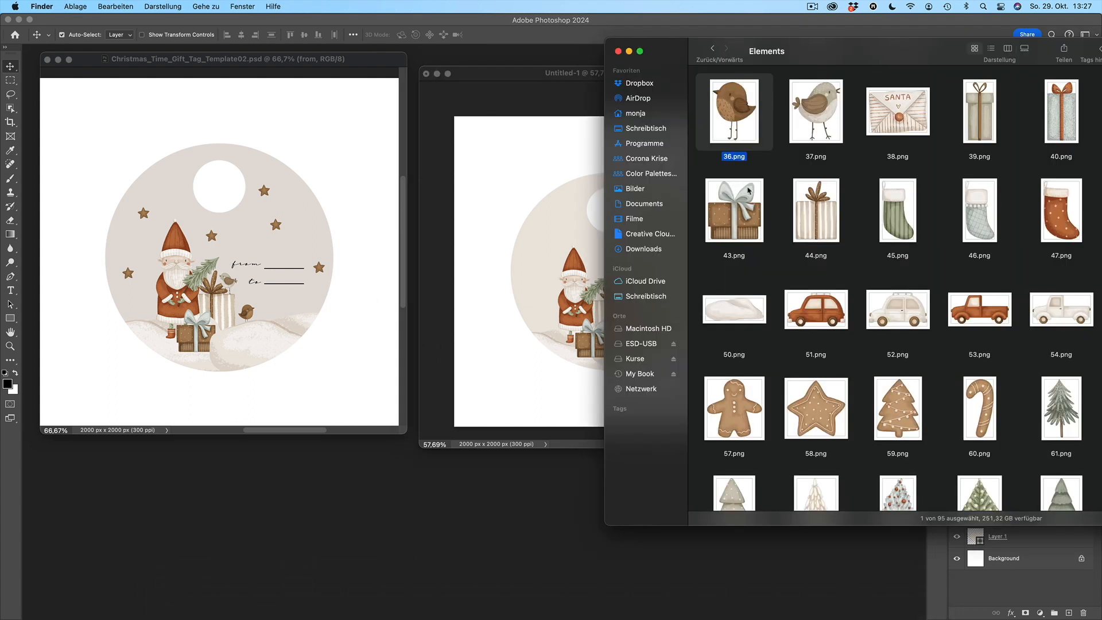
pyautogui.moveTo(807, 119); pyautogui.dragTo(569, 210)
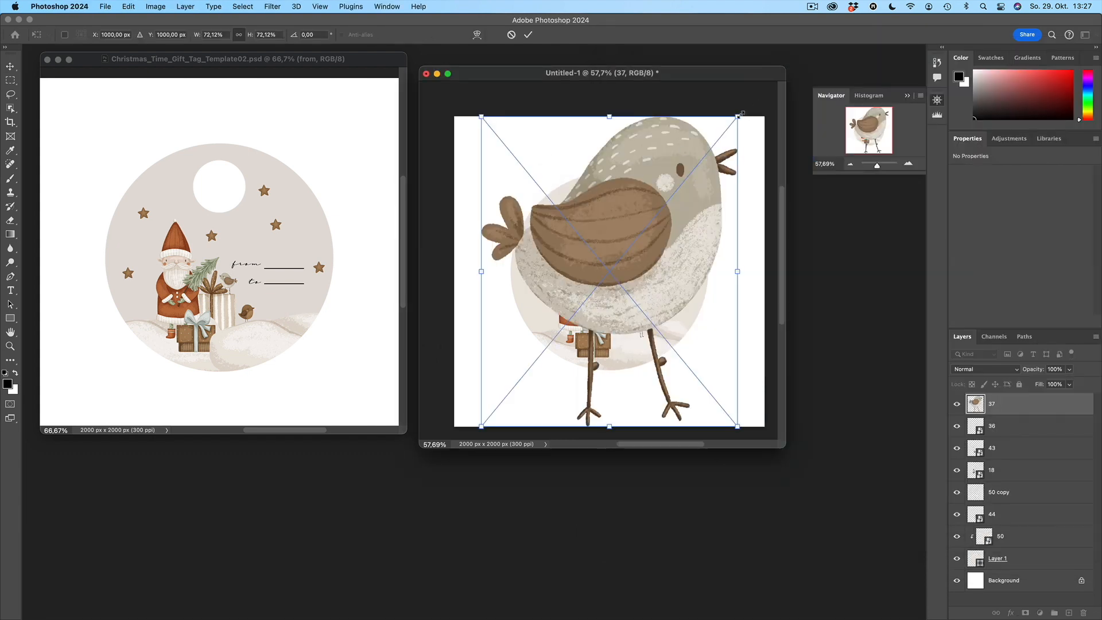
pyautogui.moveTo(741, 114); pyautogui.dragTo(625, 292)
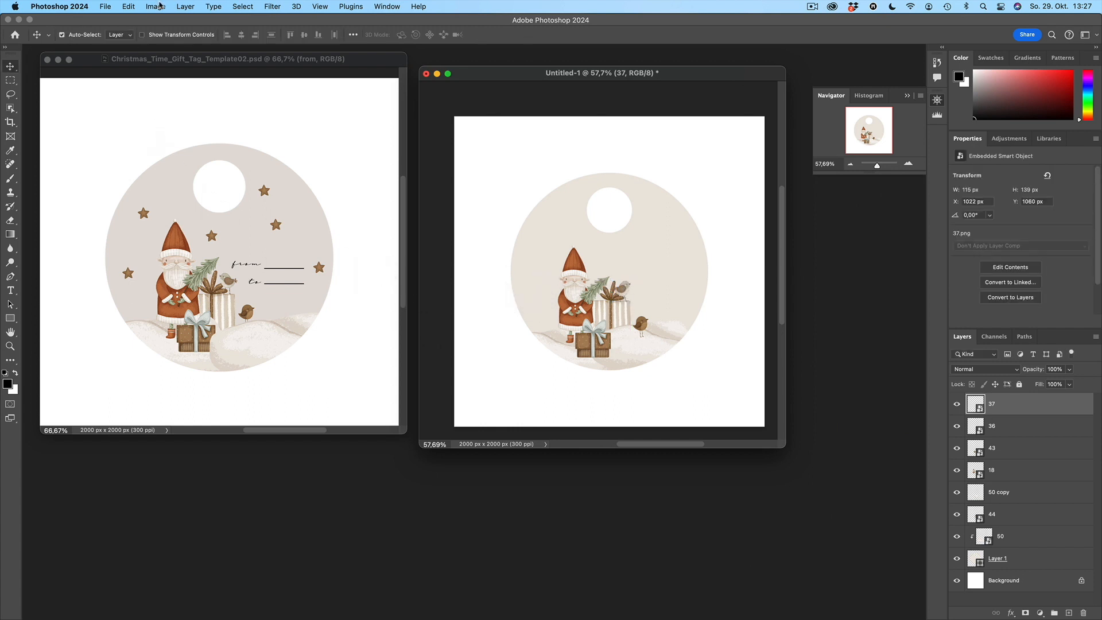
# Step: Flip the grey bird horizontally and shift it slightly to the right on the striped gift
pyautogui.click(125, 7)
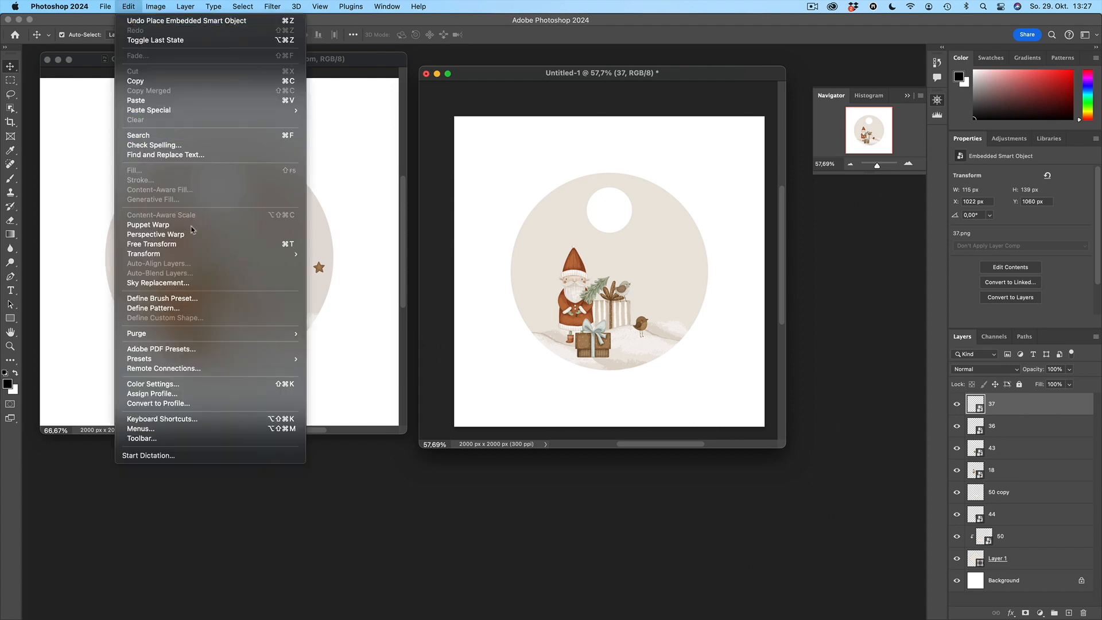
pyautogui.moveTo(219, 254)
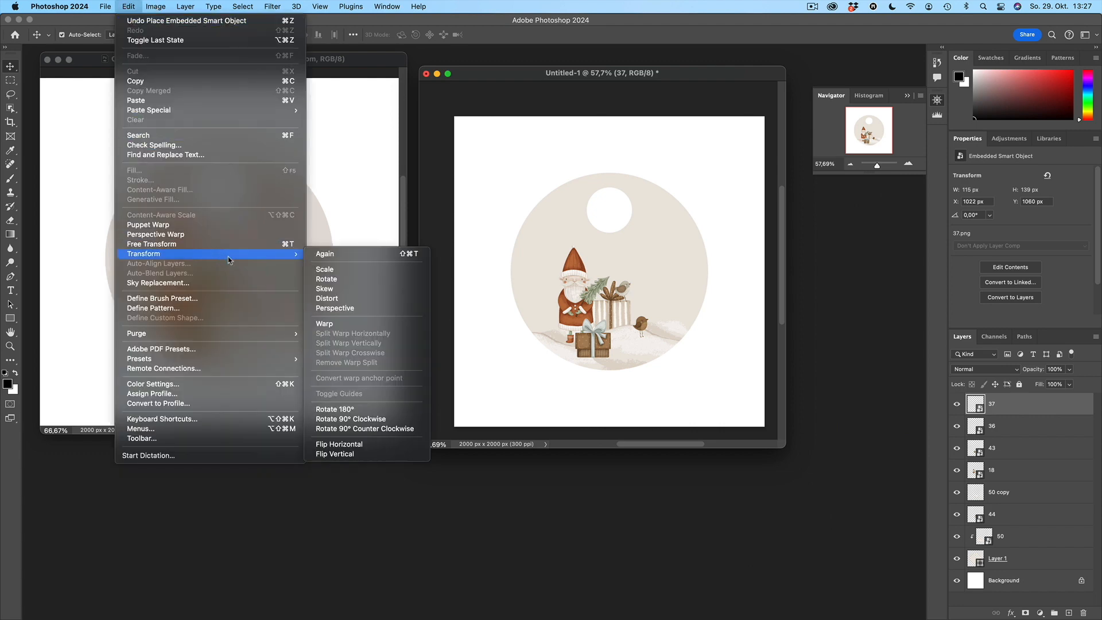
pyautogui.click(389, 447)
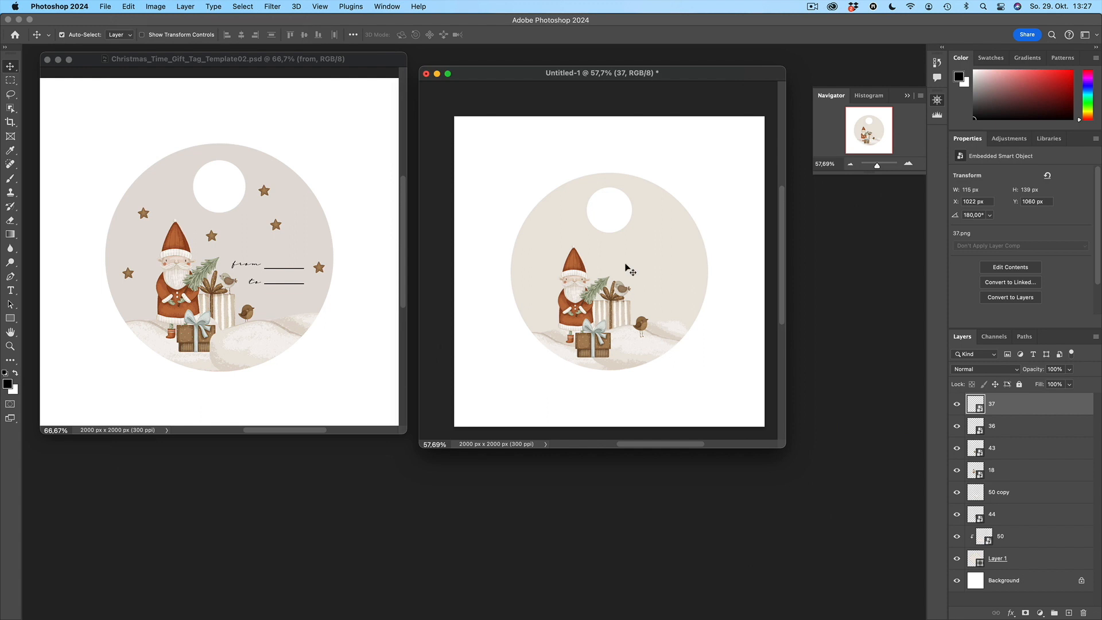
pyautogui.moveTo(621, 286); pyautogui.dragTo(627, 287)
# Step: Place the brown star 88.png beside Santa's hat near the tag's left edge and scale it to 3%
pyautogui.click(175, 598)
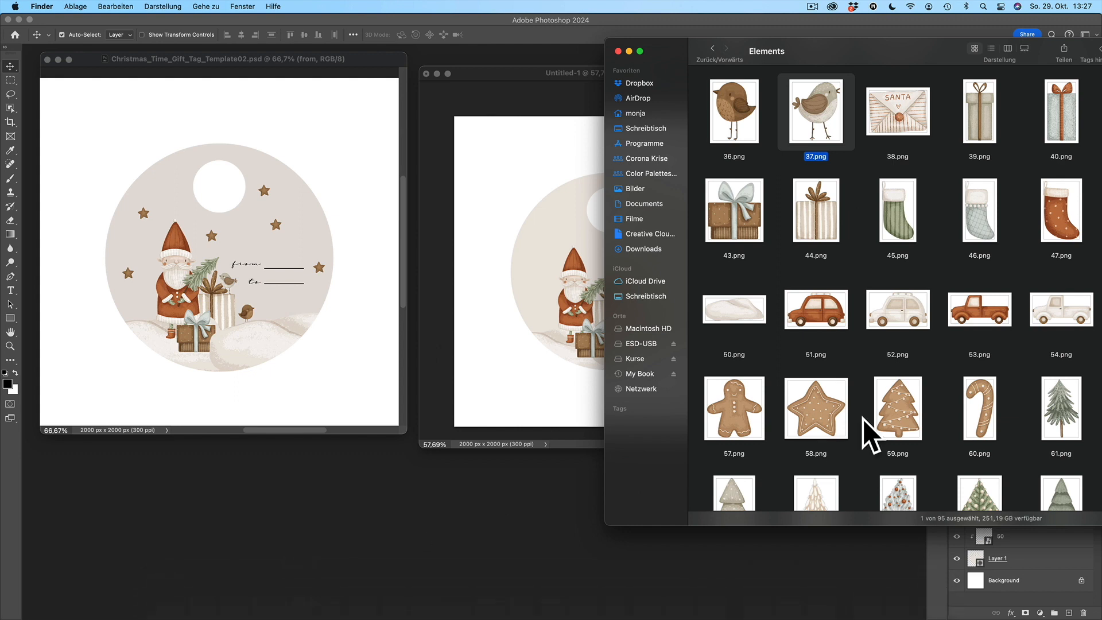
pyautogui.scroll(-10, 870, 436)
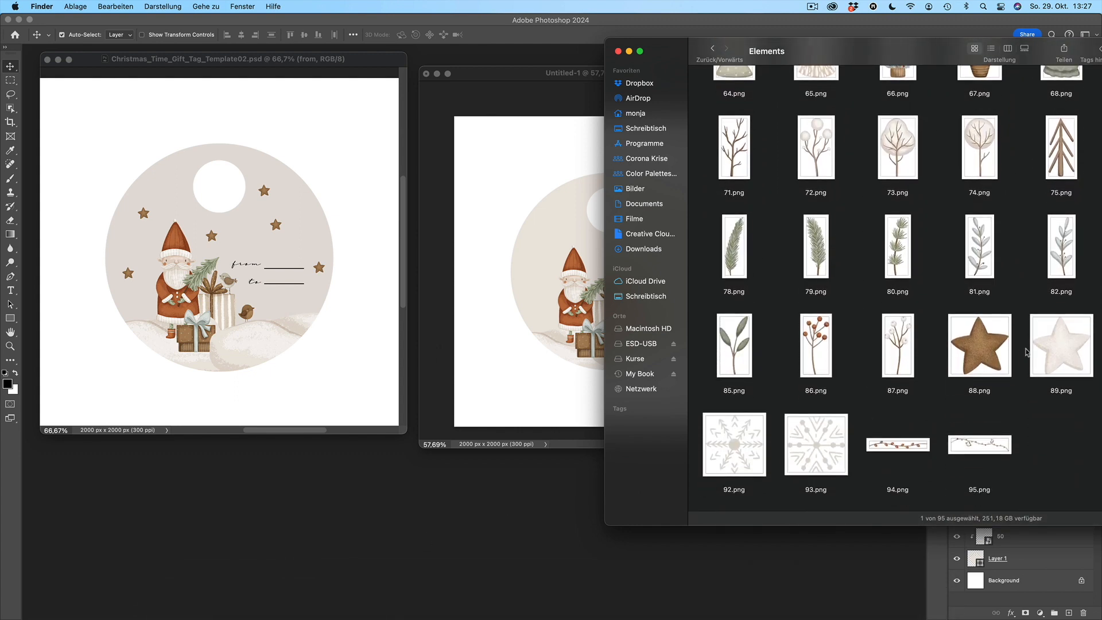
pyautogui.moveTo(982, 347); pyautogui.dragTo(524, 277)
pyautogui.moveTo(764, 117); pyautogui.dragTo(537, 267)
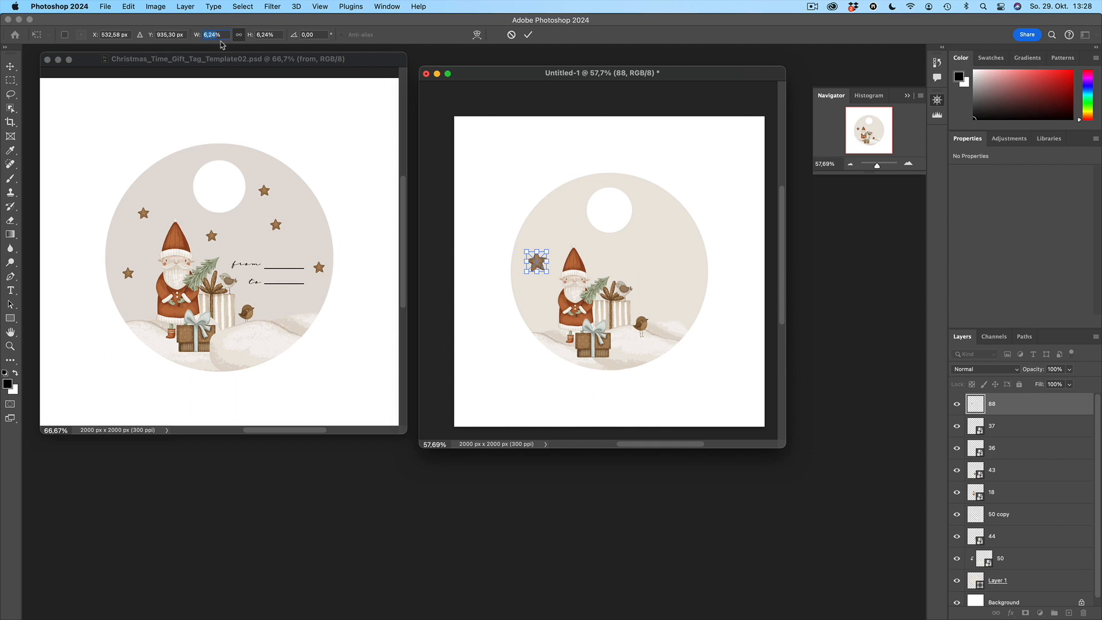
pyautogui.write('3')
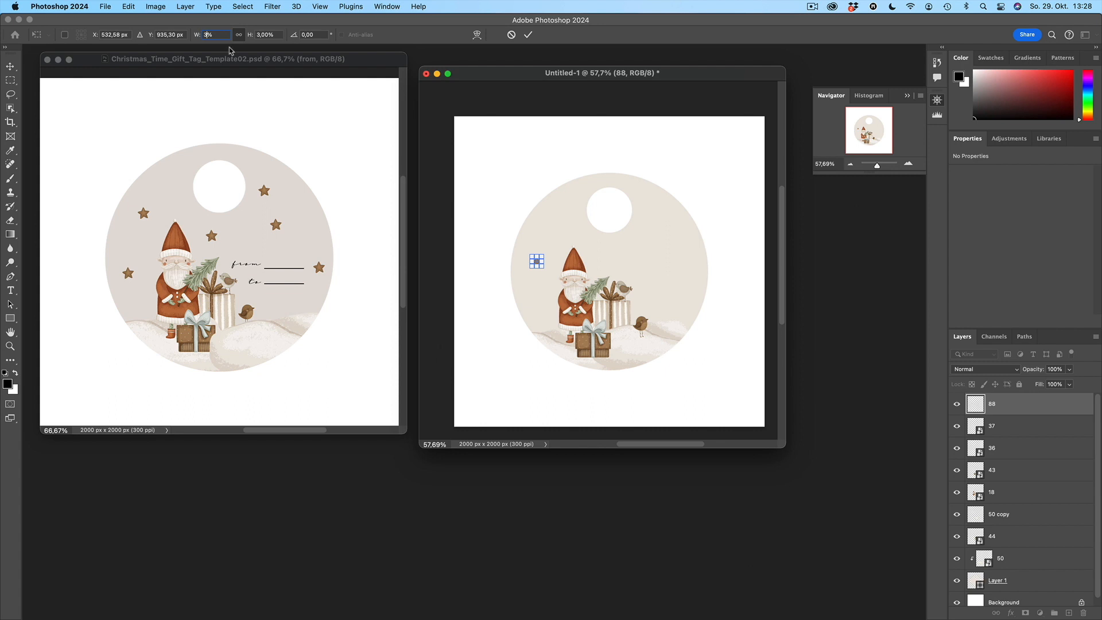
pyautogui.click(529, 35)
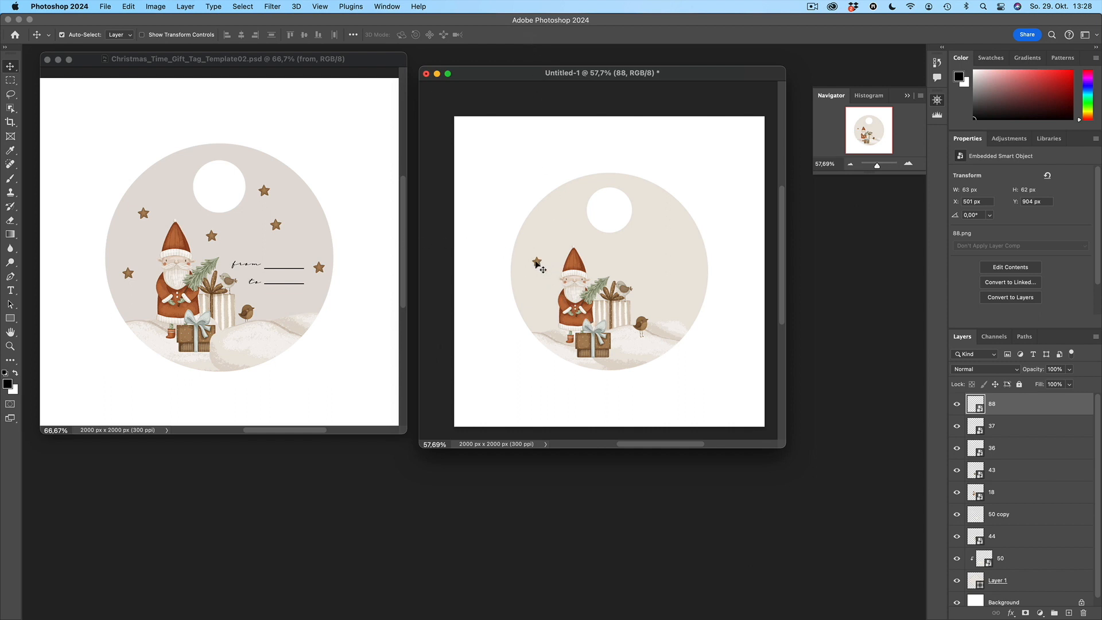
# Step: Duplicate the star five times and spread the copies around the upper part and right side of the tag
pyautogui.moveTo(536, 264); pyautogui.dragTo(665, 218)
pyautogui.press('super+j')
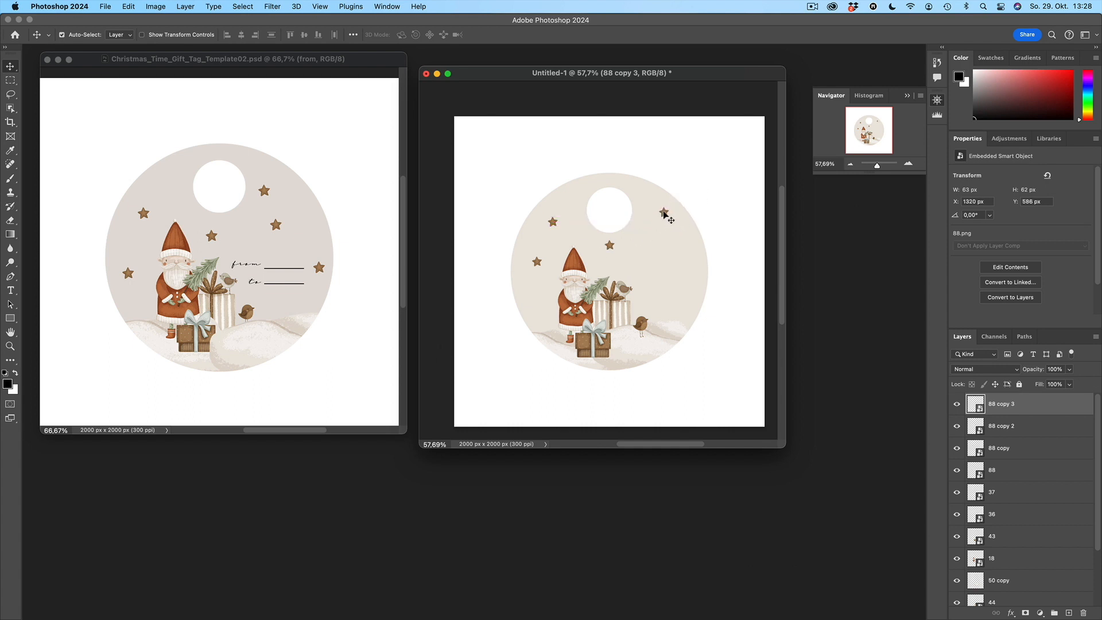
pyautogui.press('super+j')
pyautogui.moveTo(664, 214); pyautogui.dragTo(695, 252)
pyautogui.press('super+j')
pyautogui.moveTo(697, 253); pyautogui.dragTo(689, 287)
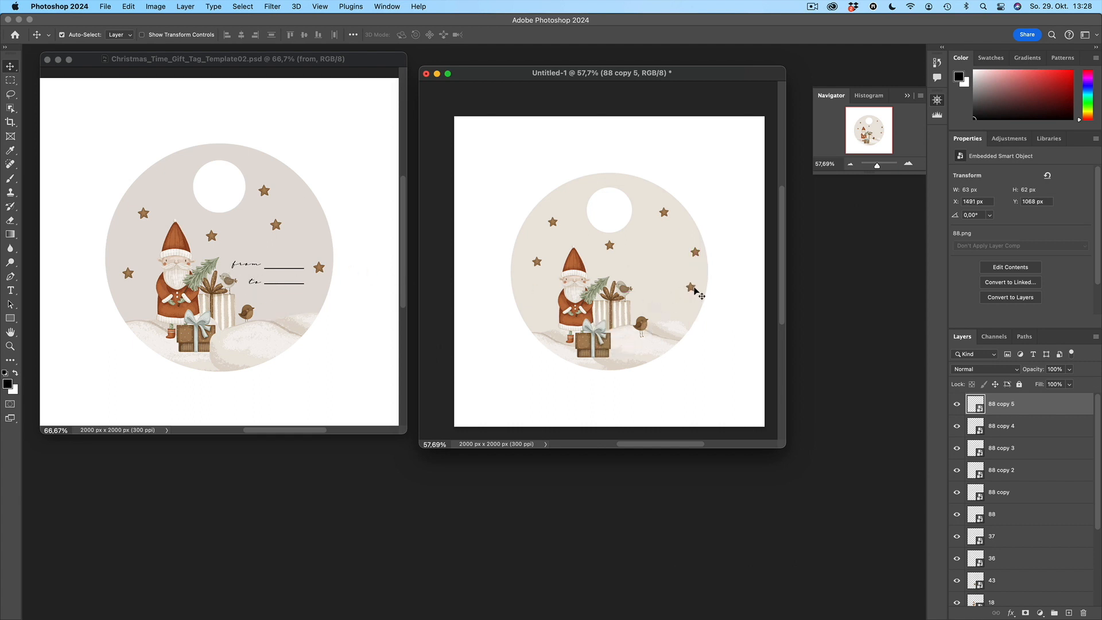
pyautogui.moveTo(693, 290); pyautogui.dragTo(693, 298)
pyautogui.moveTo(689, 296); pyautogui.dragTo(689, 287)
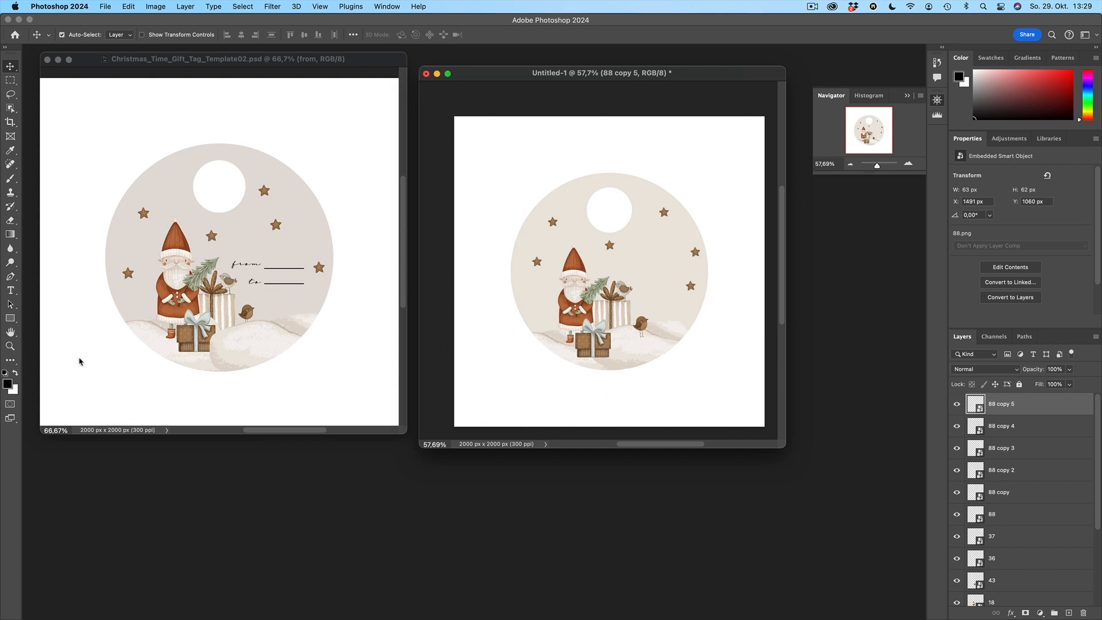
# Step: Draw a horizontal line about 308 px long above the brown bird, between the striped gift and the right-hand stars
pyautogui.click(10, 319)
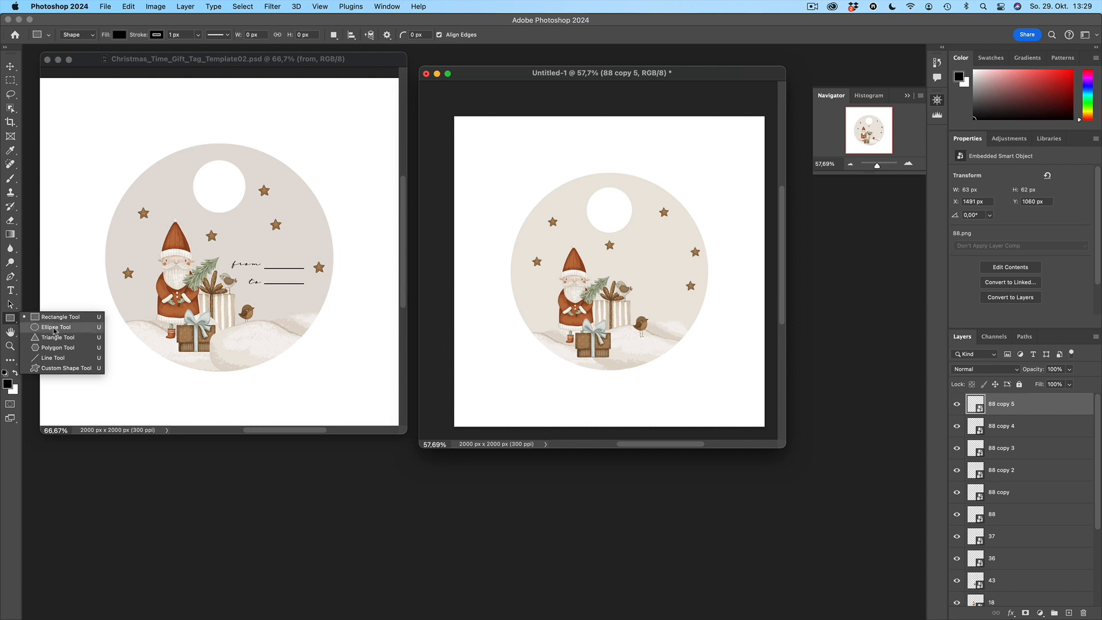
pyautogui.click(58, 361)
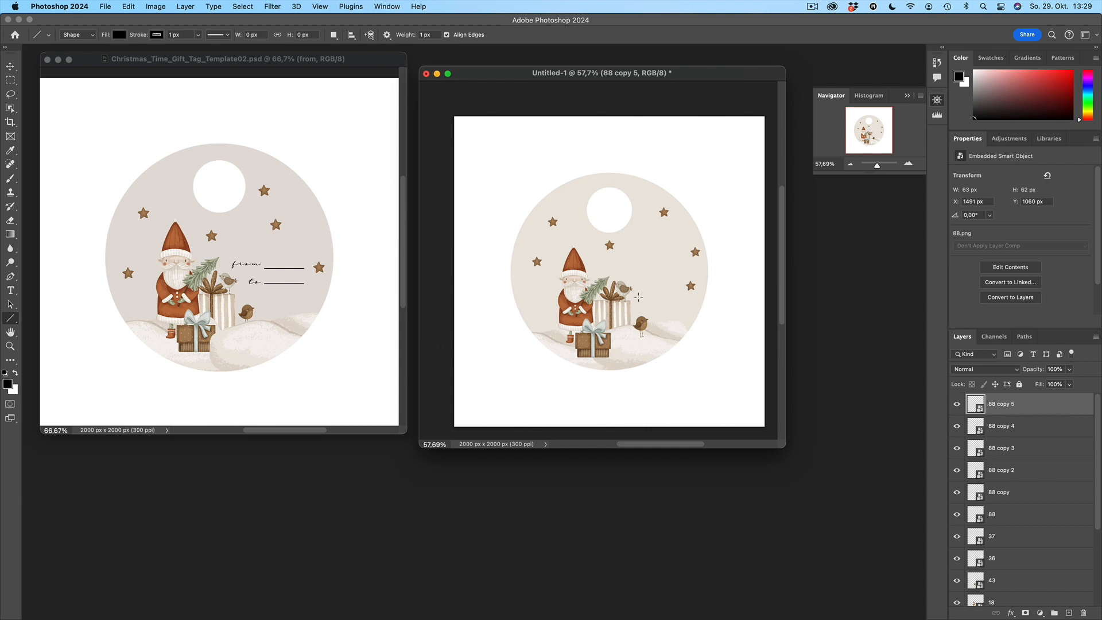
pyautogui.moveTo(630, 275); pyautogui.dragTo(679, 275)
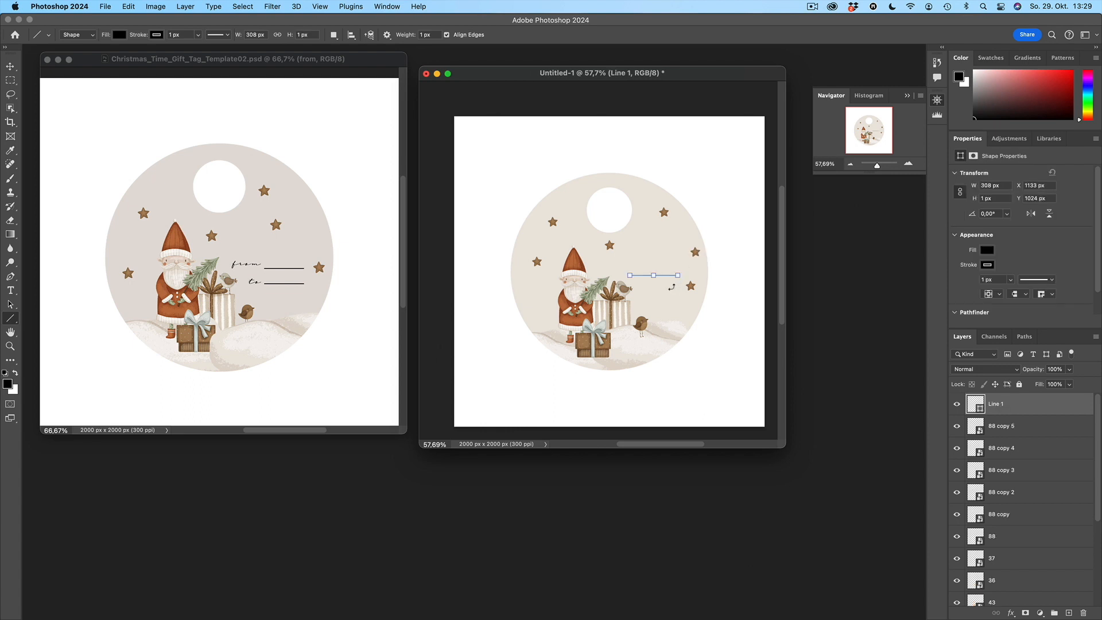
# Step: Increase the line's stroke width to about 4.68 px
pyautogui.click(197, 35)
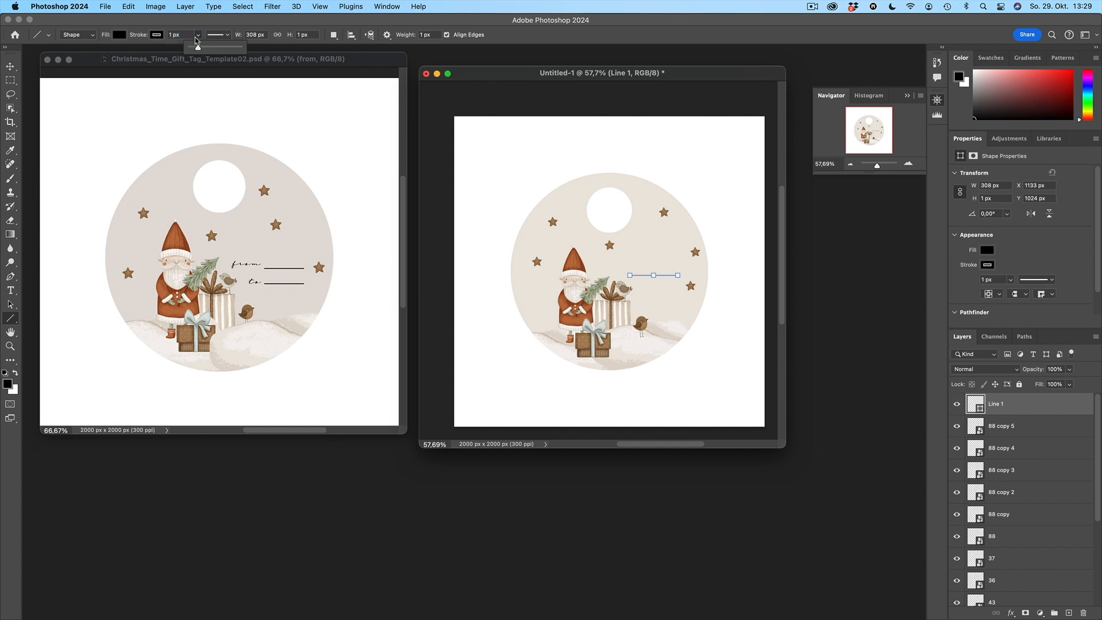
pyautogui.moveTo(197, 49); pyautogui.dragTo(202, 50)
pyautogui.moveTo(200, 49); pyautogui.dragTo(199, 50)
pyautogui.click(172, 35)
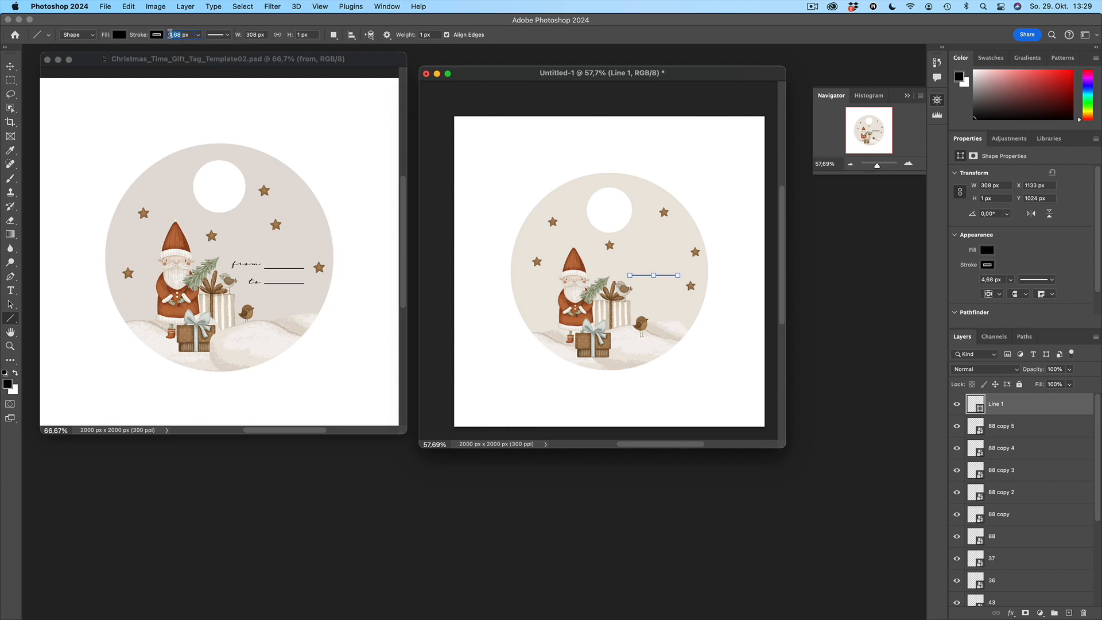
pyautogui.write('4')
# Step: Duplicate the Line 1 layer to get a second writing line
pyautogui.click(10, 67)
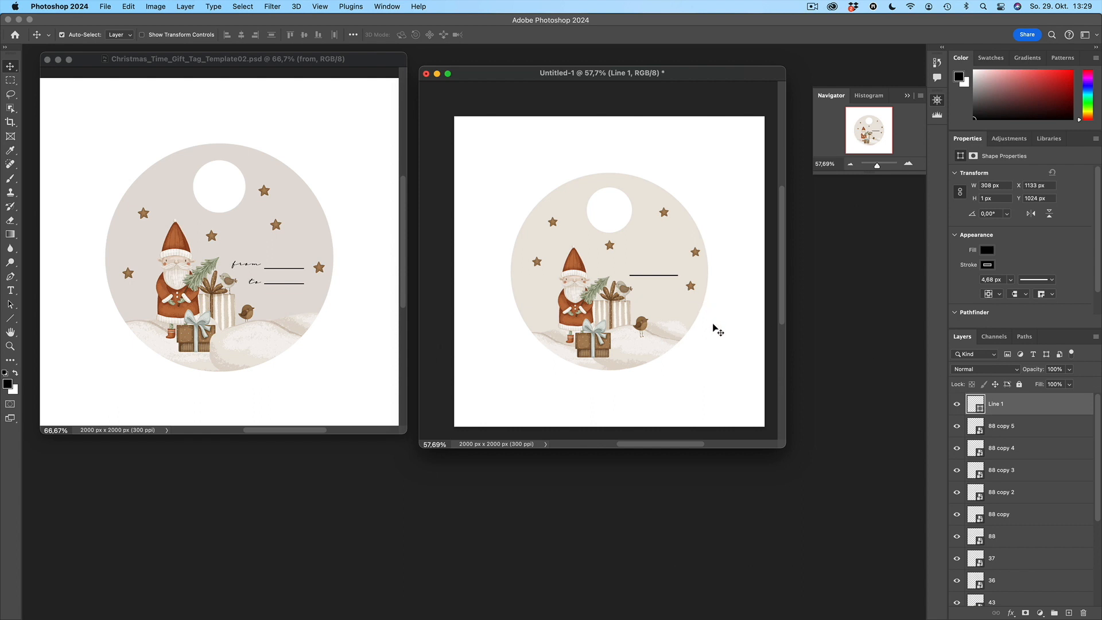
pyautogui.press('super')
pyautogui.moveTo(713, 327); pyautogui.dragTo(712, 326)
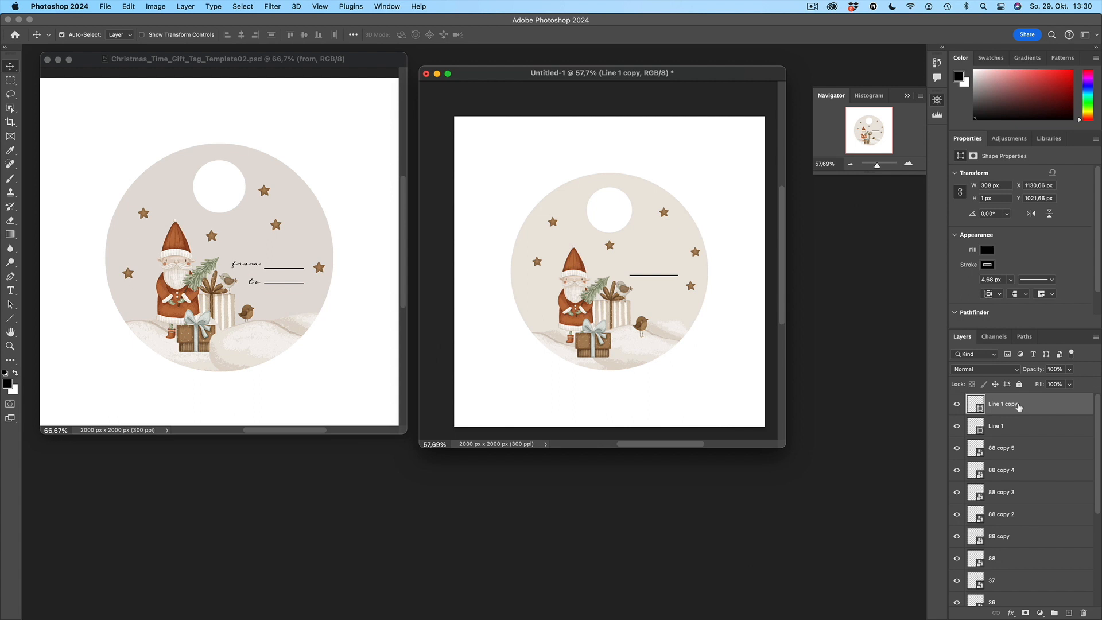
# Step: Move the duplicated writing line up about 94 px so it sits parallel above the first line
pyautogui.press('Up')
pyautogui.press('Up')
pyautogui.press('Up')
pyautogui.press('Up')
pyautogui.press('Up')
pyautogui.press('Up')
pyautogui.press('Up')
pyautogui.press('Up')
pyautogui.press('Up')
pyautogui.press('Up')
pyautogui.press('Up')
pyautogui.press('Up')
pyautogui.press('Up')
pyautogui.press('Up')
pyautogui.press('Up')
pyautogui.press('Up')
pyautogui.press('Up')
pyautogui.press('Up')
pyautogui.press('Up')
pyautogui.press('Up')
pyautogui.press('Up')
pyautogui.press('Up')
pyautogui.press('Up')
pyautogui.press('Up')
pyautogui.press('Up')
pyautogui.press('Up')
pyautogui.press('Up')
pyautogui.press('Up')
pyautogui.press('Up')
pyautogui.press('Up')
pyautogui.press('Up')
pyautogui.press('Up')
pyautogui.press('Up')
pyautogui.press('Up')
pyautogui.press('Up')
pyautogui.press('Up')
pyautogui.press('Up')
pyautogui.press('Up')
pyautogui.press('Up')
pyautogui.press('Up')
pyautogui.press('Up')
pyautogui.press('Up')
pyautogui.press('Up')
pyautogui.press('Up')
pyautogui.press('Up')
pyautogui.press('Up')
pyautogui.press('Up')
pyautogui.press('Up')
pyautogui.press('Up')
pyautogui.press('Up')
pyautogui.press('Up')
pyautogui.press('Up')
pyautogui.press('Down')
pyautogui.press('Down')
pyautogui.press('Down')
# Step: Add the text "von" in the a Auto Signature font in front of the upper writing line
pyautogui.click(10, 290)
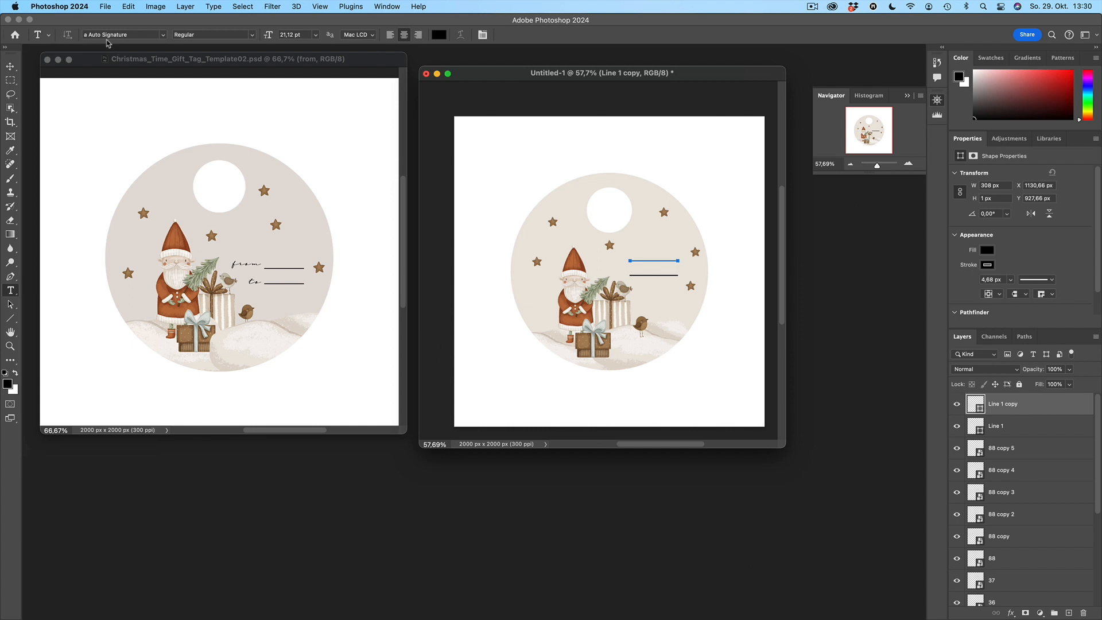
pyautogui.click(164, 36)
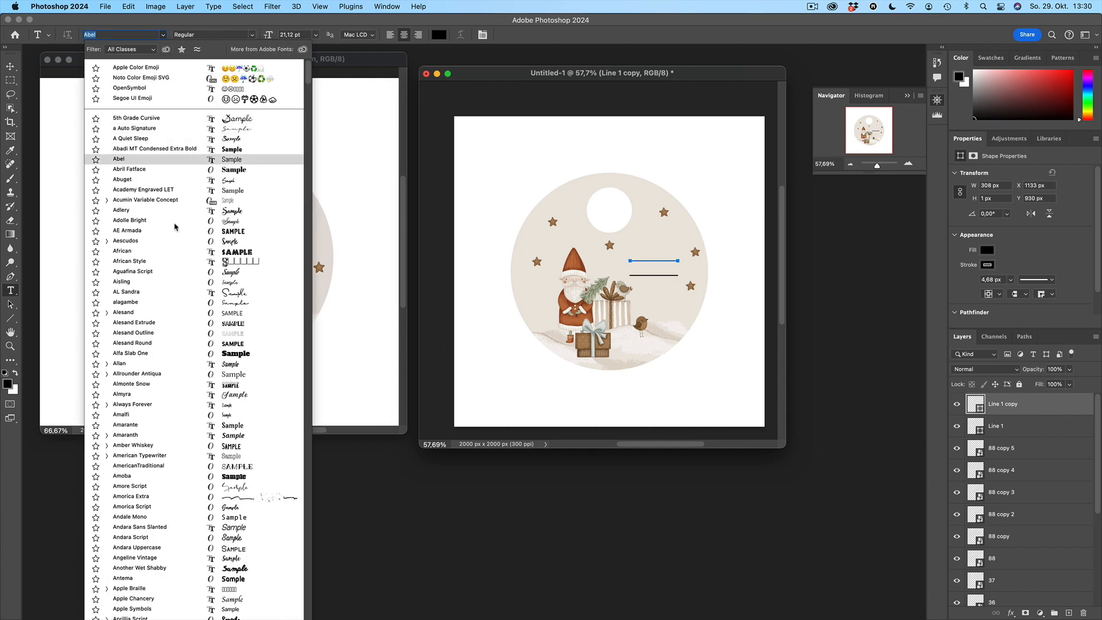
pyautogui.click(191, 128)
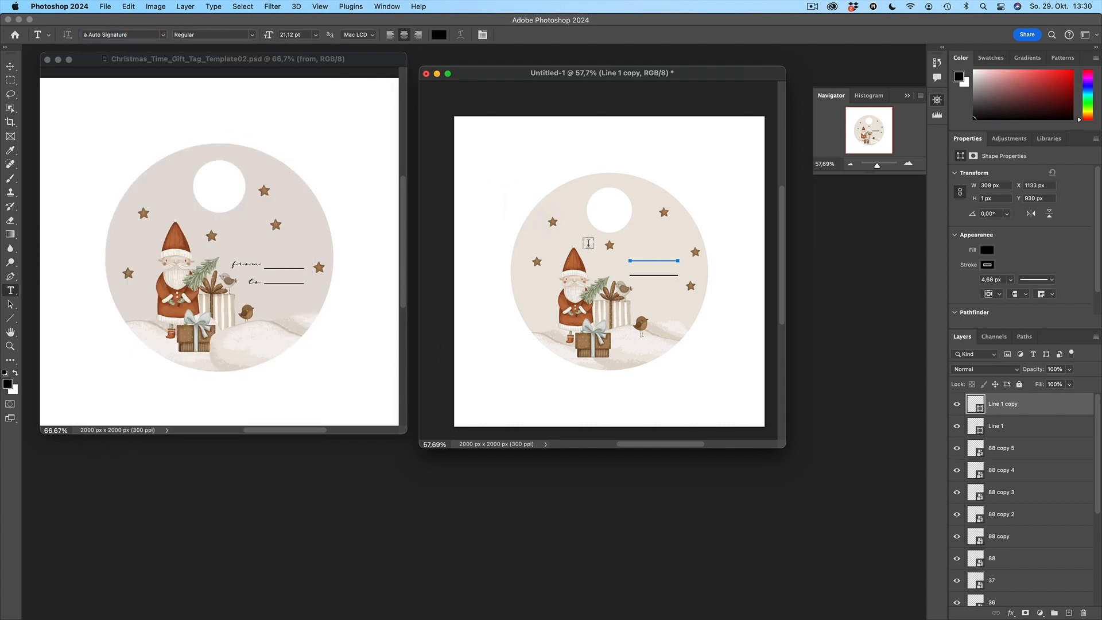
pyautogui.click(603, 260)
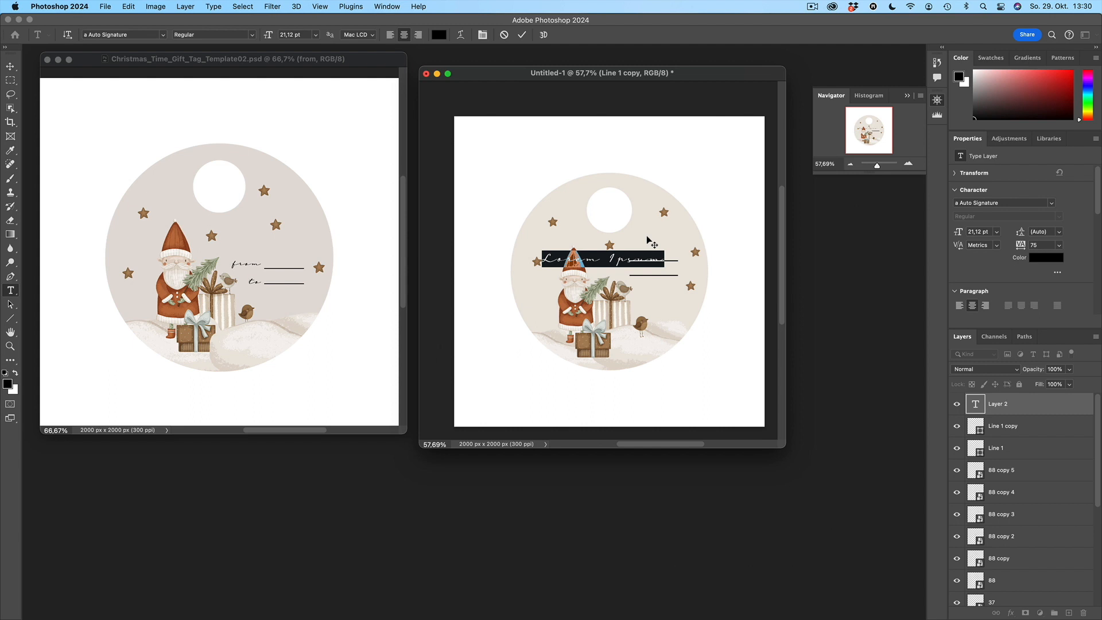
pyautogui.write('von')
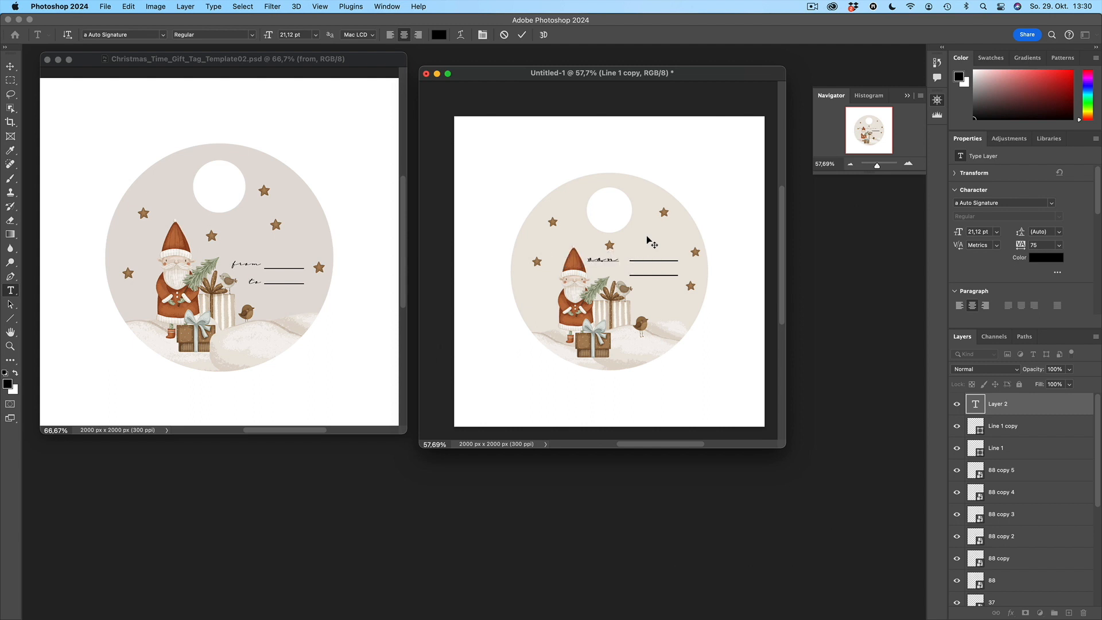
# Step: Replace the word in front of the upper line with "fuer"
pyautogui.press('BackSpace')
pyautogui.press('BackSpace')
pyautogui.press('BackSpace')
pyautogui.write('fü')
pyautogui.press('BackSpace')
pyautogui.write('ue')
pyautogui.press('BackSpace')
pyautogui.press('BackSpace')
pyautogui.press('BackSpace')
pyautogui.write('from')
pyautogui.write('r')
pyautogui.press('super+a')
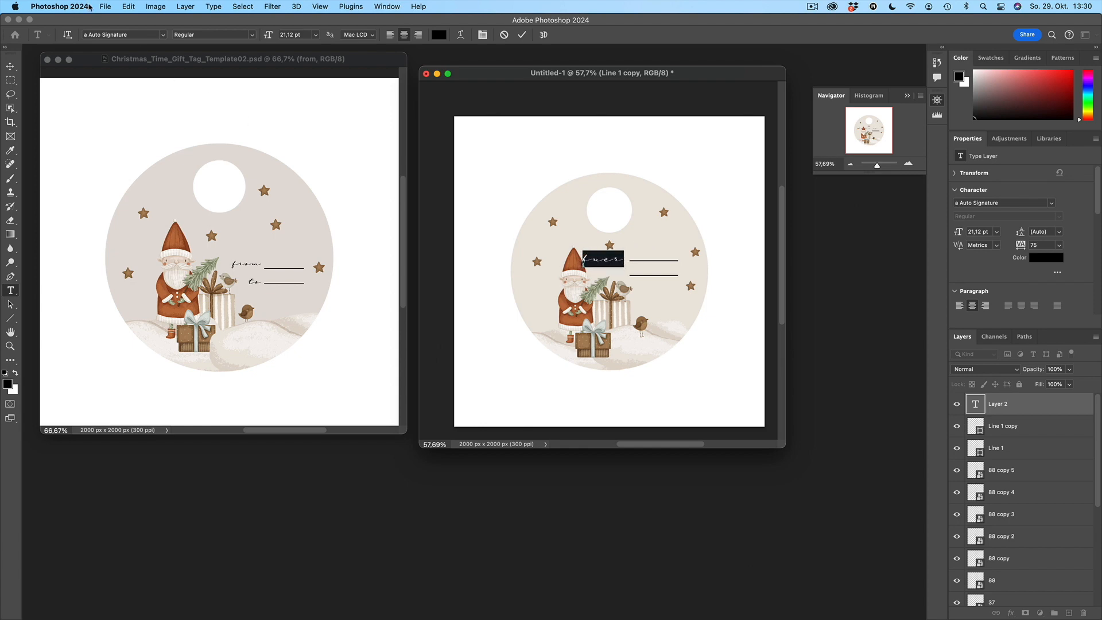
# Step: Change the upper label's wording to "für" and set it in the Abuget font
pyautogui.click(163, 35)
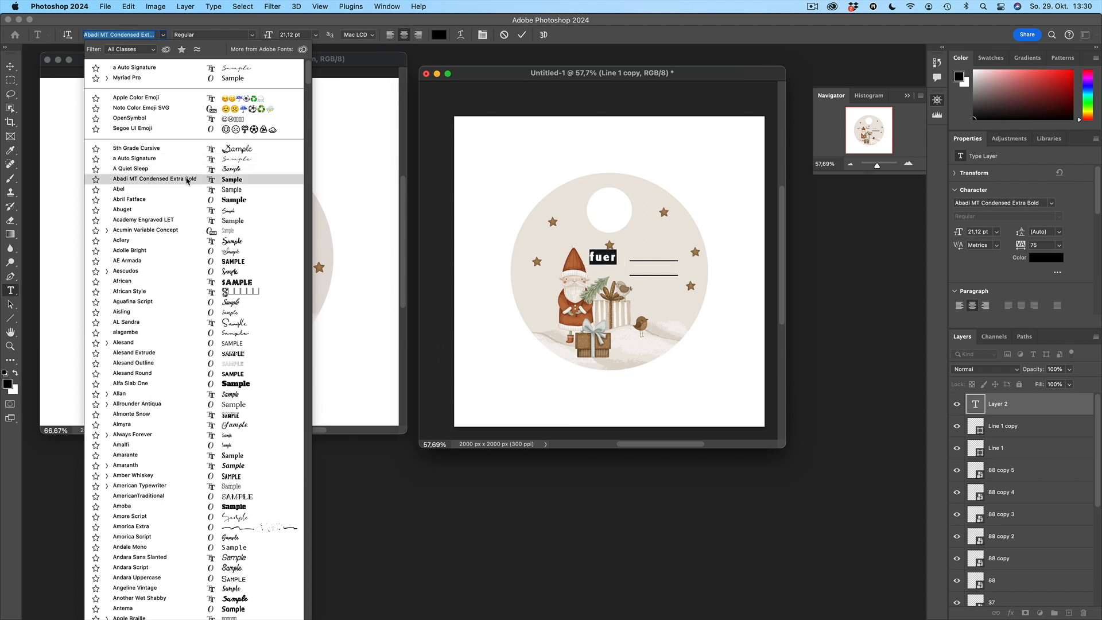
pyautogui.click(605, 256)
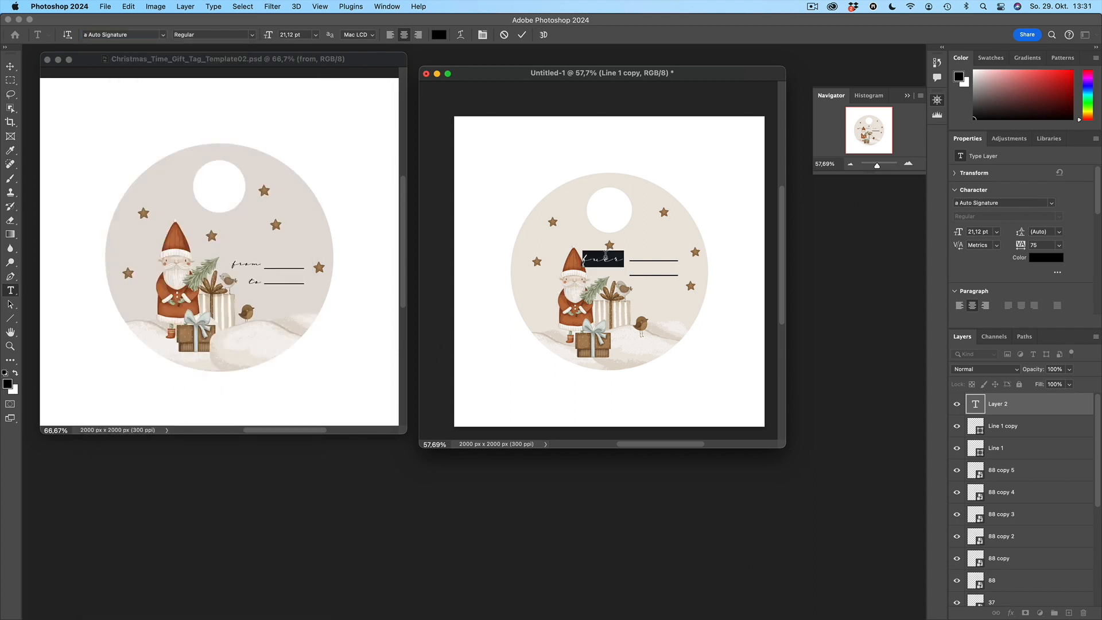
pyautogui.write('für')
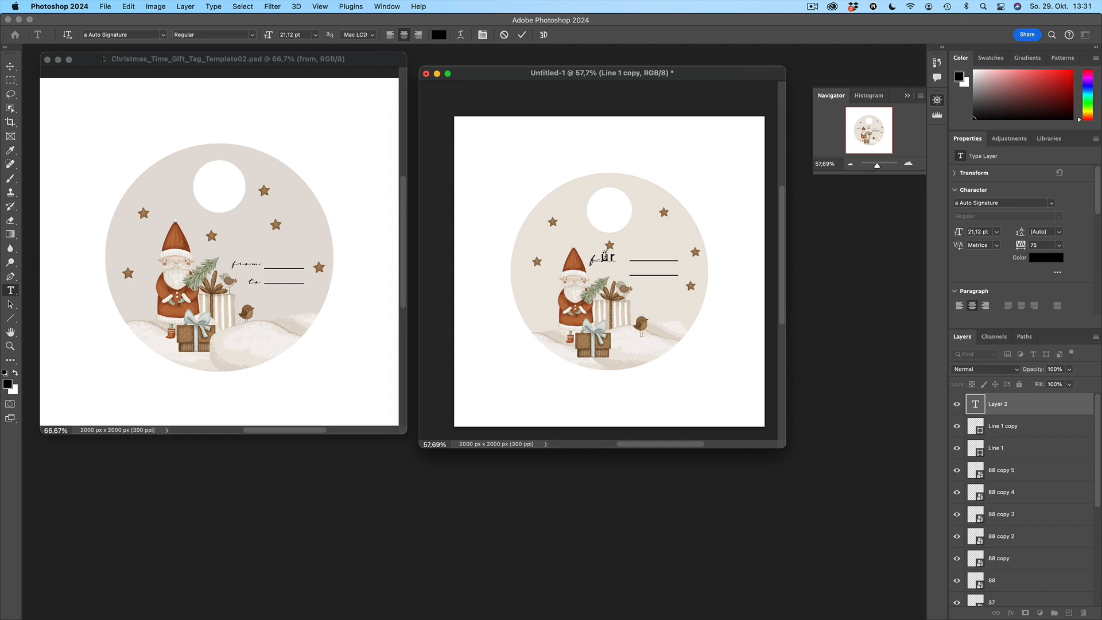
pyautogui.doubleClick(605, 256)
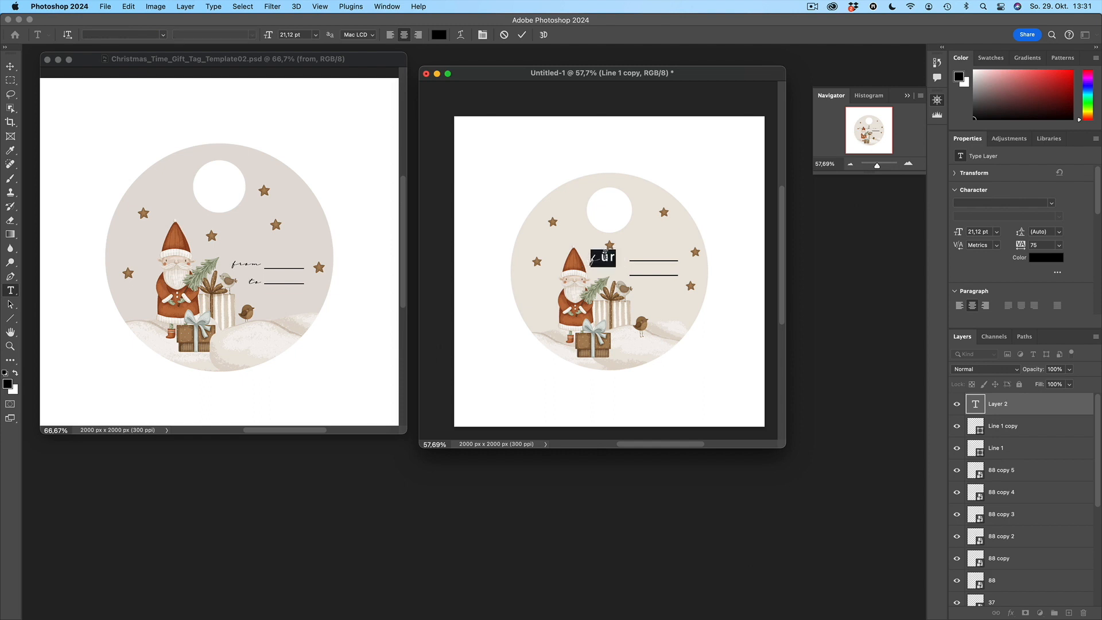
pyautogui.click(164, 35)
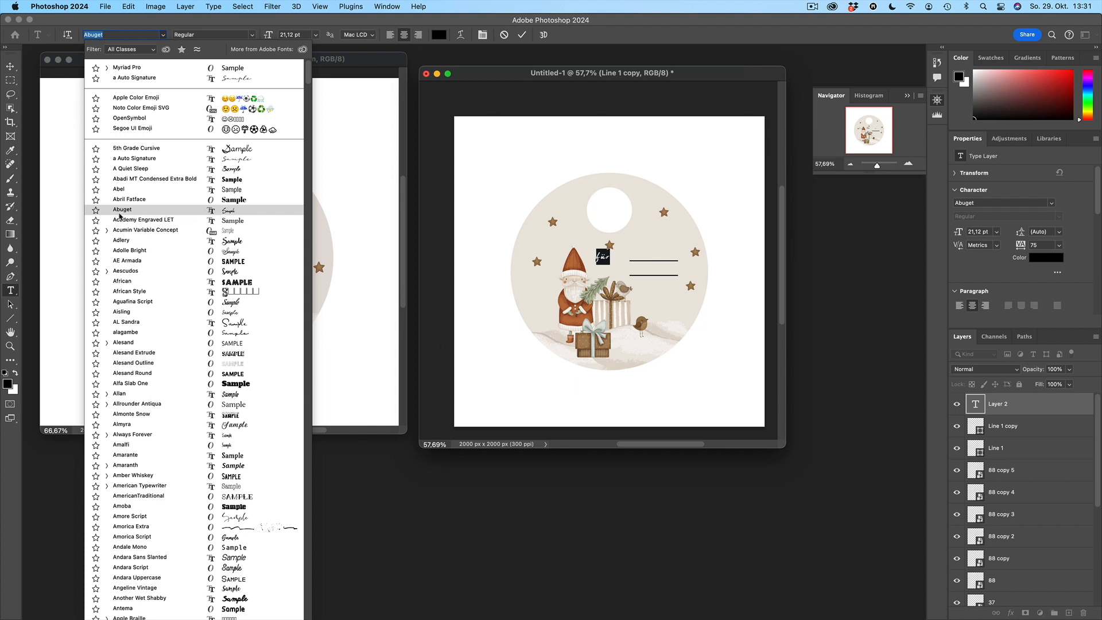
pyautogui.click(165, 214)
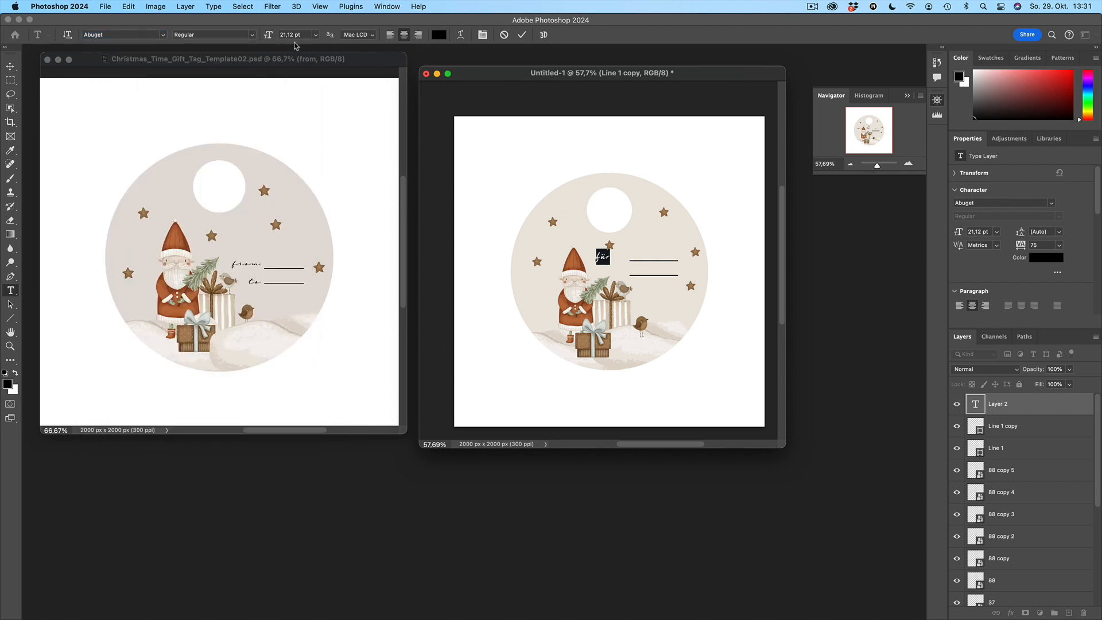
# Step: Enlarge the word "für" to 30 pt and place it directly in front of the upper writing line
pyautogui.click(316, 36)
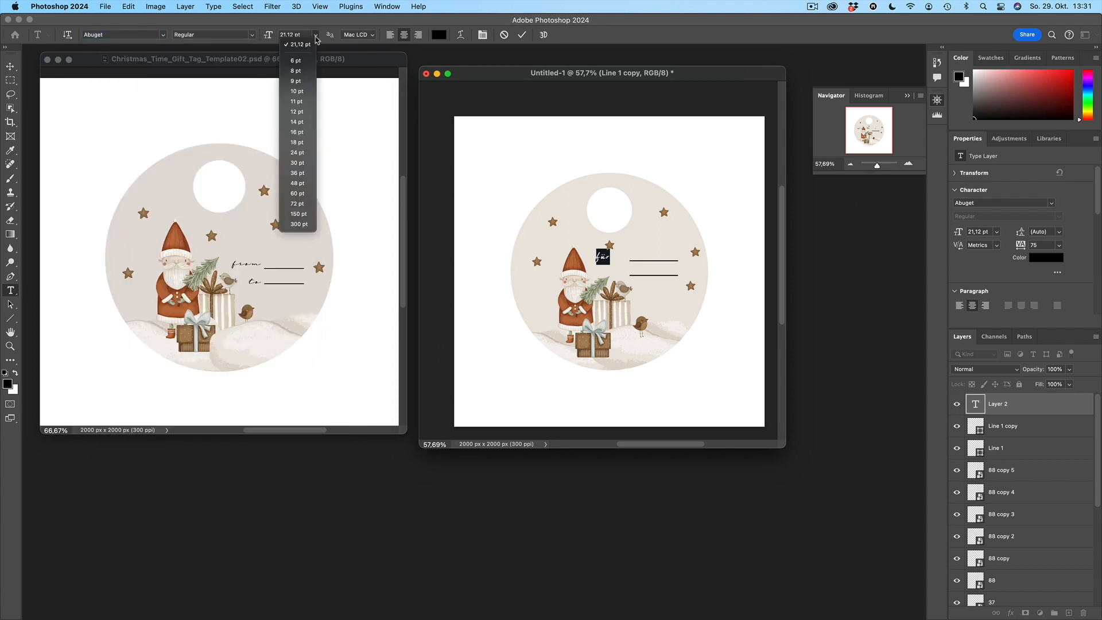
pyautogui.click(298, 153)
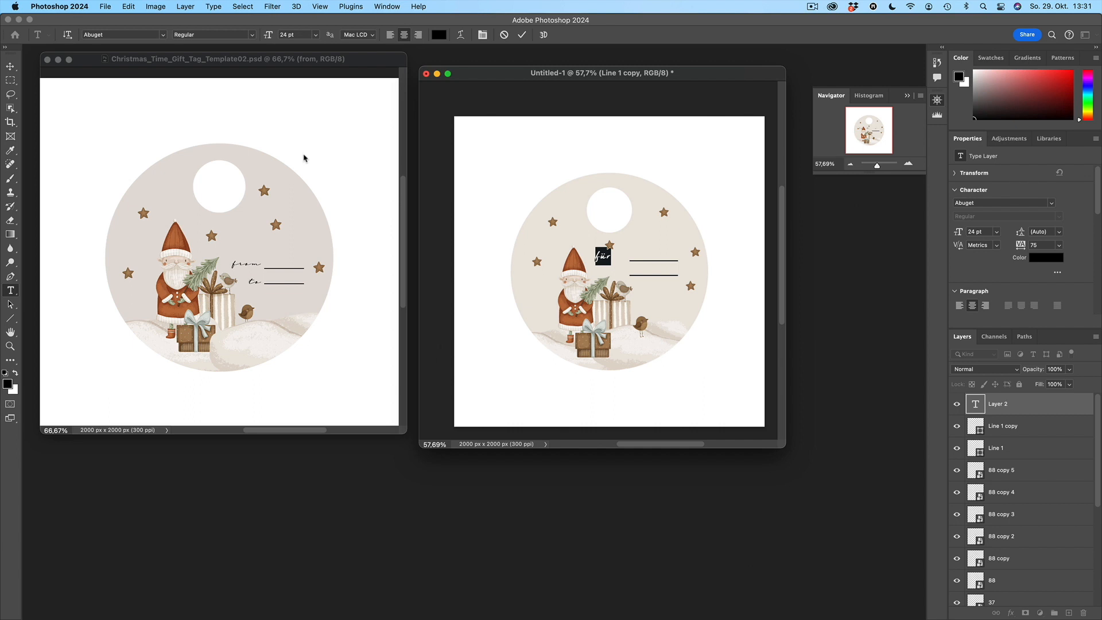
pyautogui.click(314, 36)
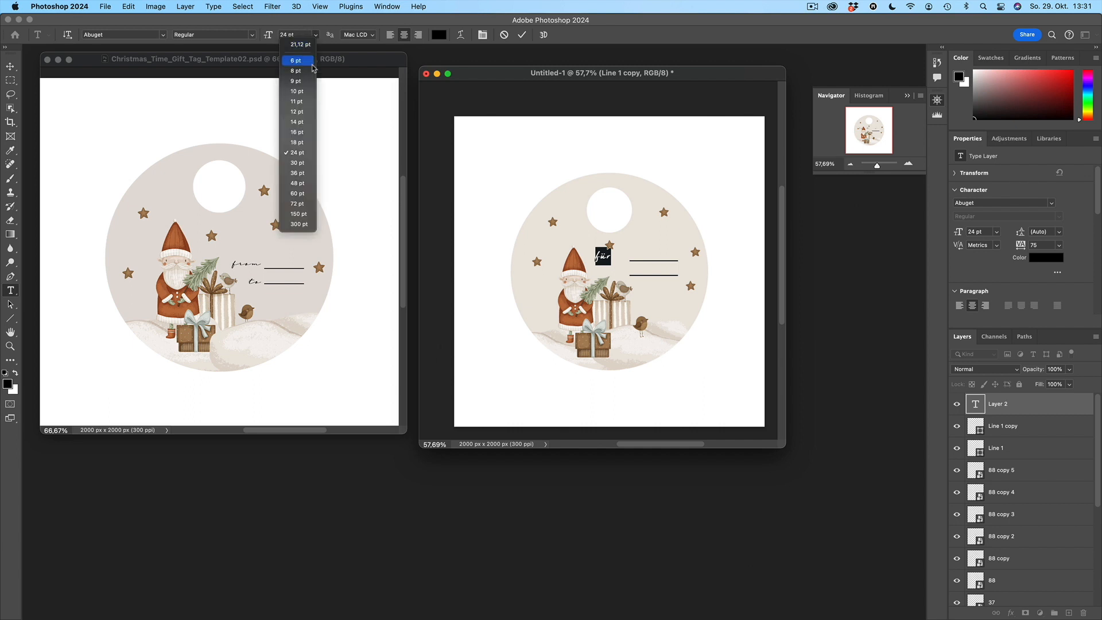
pyautogui.click(309, 165)
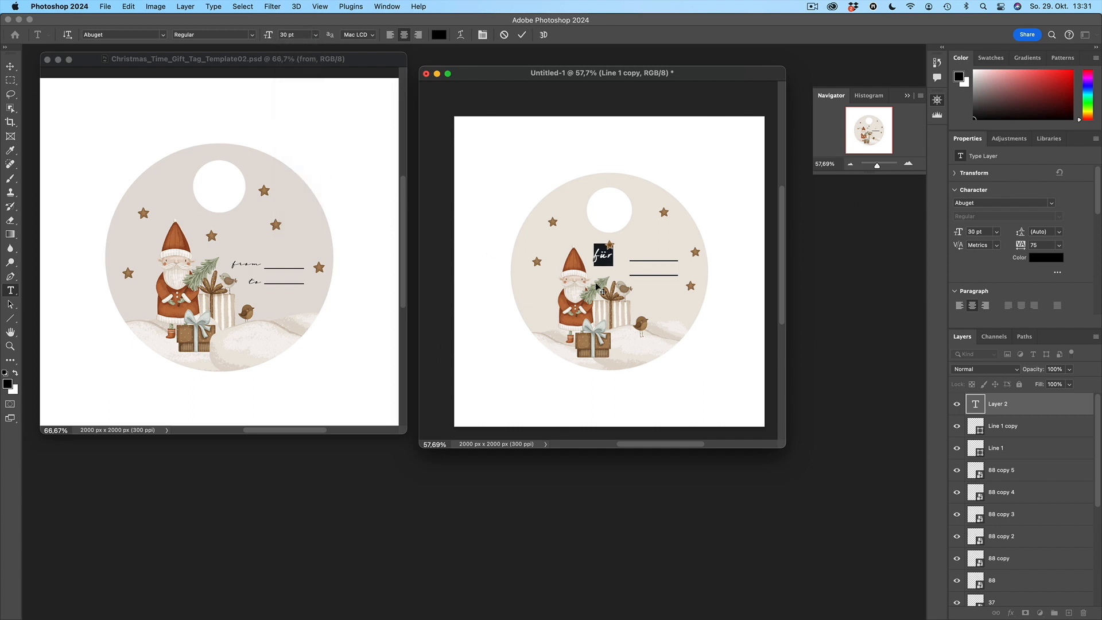
pyautogui.moveTo(623, 296); pyautogui.dragTo(633, 298)
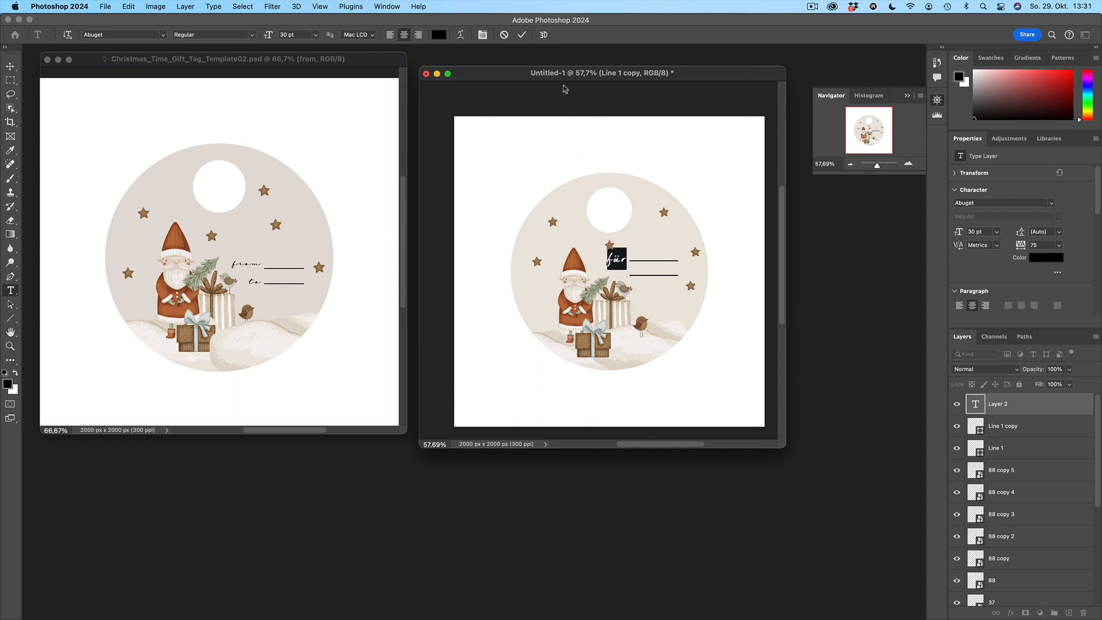
pyautogui.click(522, 36)
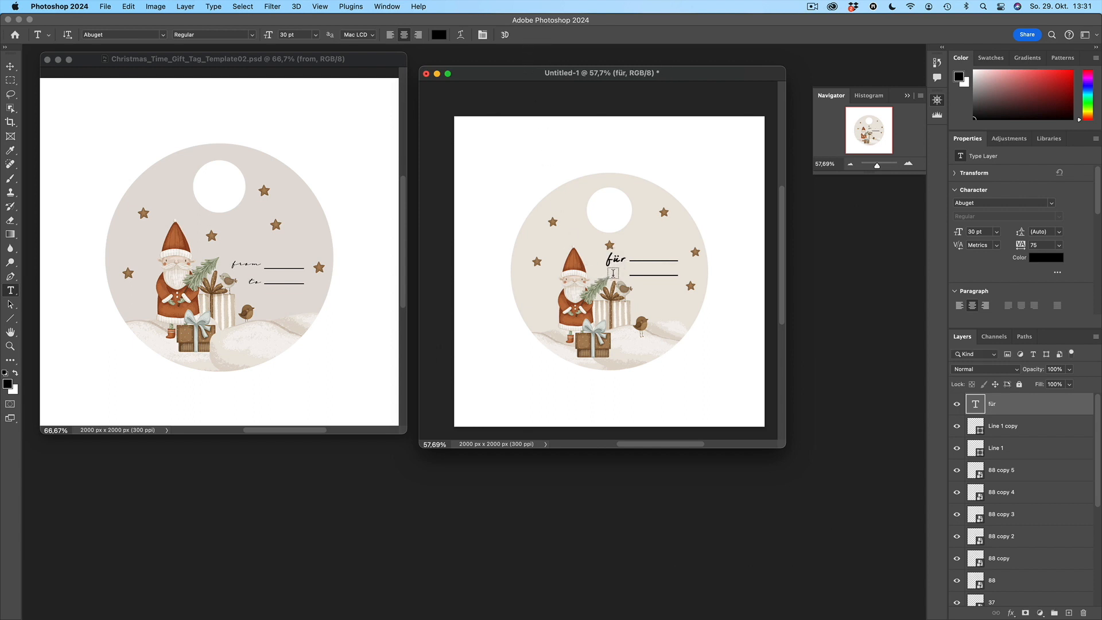
# Step: Add the text "von" in 30 pt Abuget directly in front of the lower writing line
pyautogui.click(613, 275)
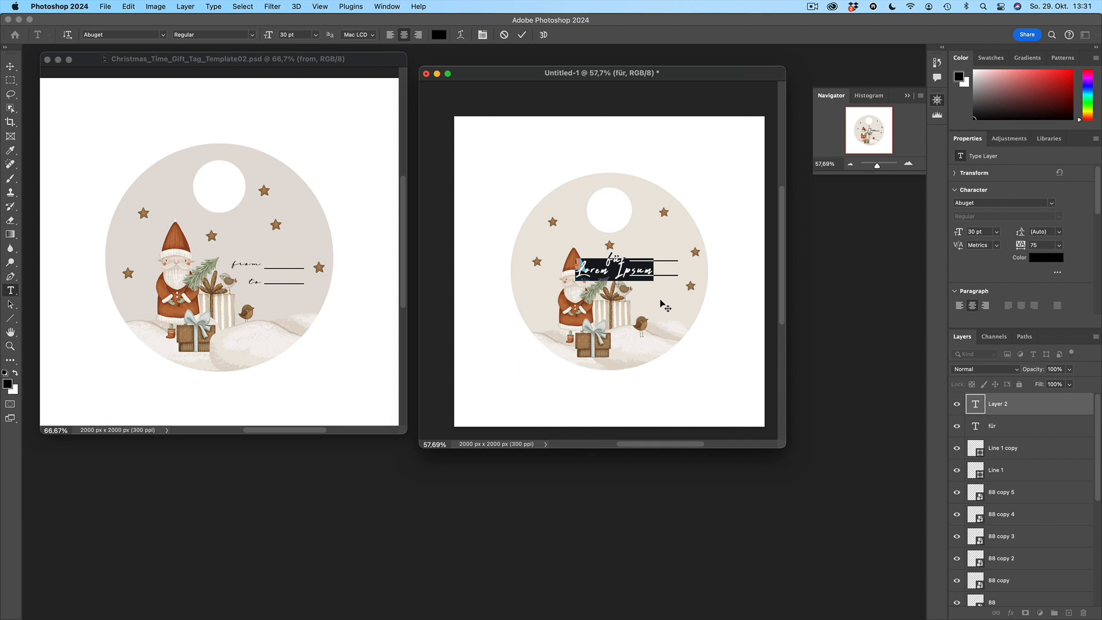
pyautogui.write('von')
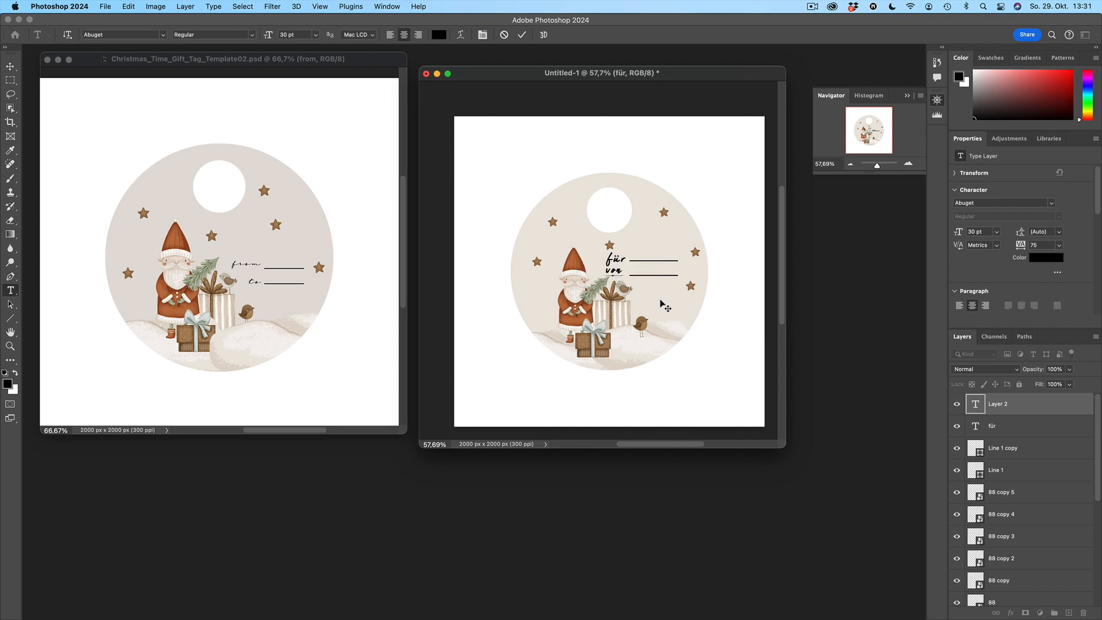
pyautogui.moveTo(633, 302); pyautogui.dragTo(635, 305)
# Step: Set the anti-aliasing of the "von" text to Sharp
pyautogui.click(370, 35)
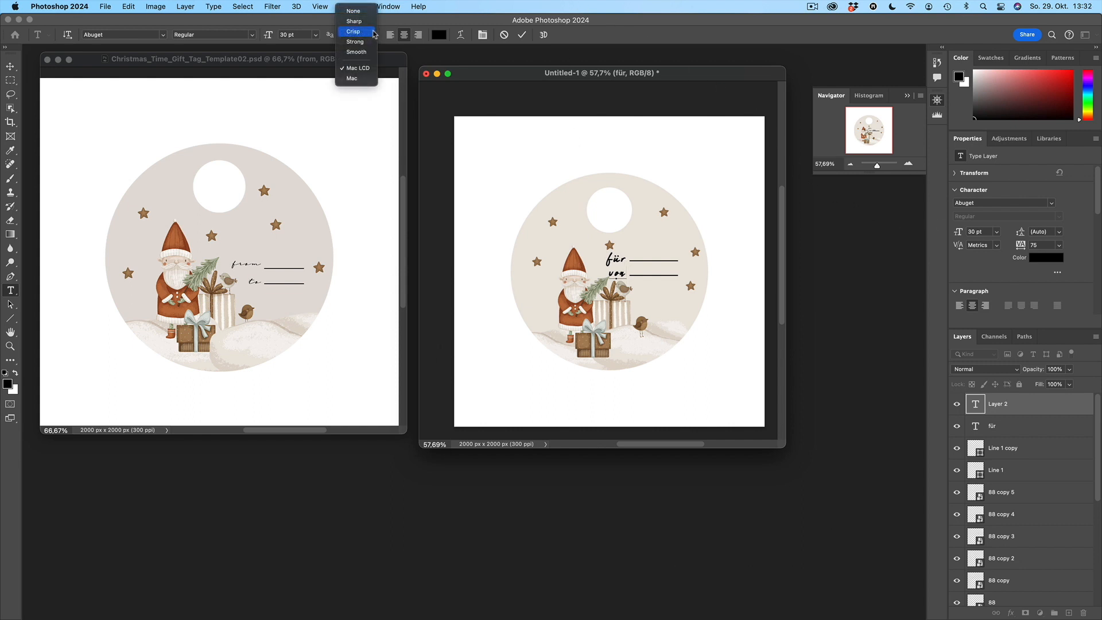
pyautogui.click(354, 11)
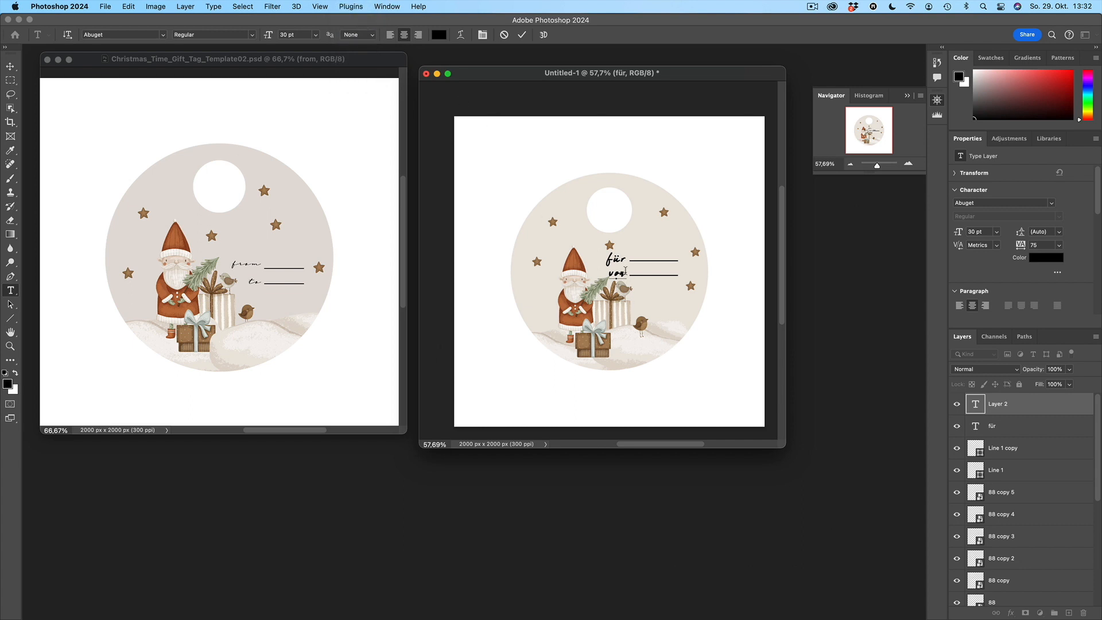
pyautogui.moveTo(625, 271); pyautogui.dragTo(604, 273)
pyautogui.click(367, 39)
pyautogui.click(369, 46)
pyautogui.click(521, 34)
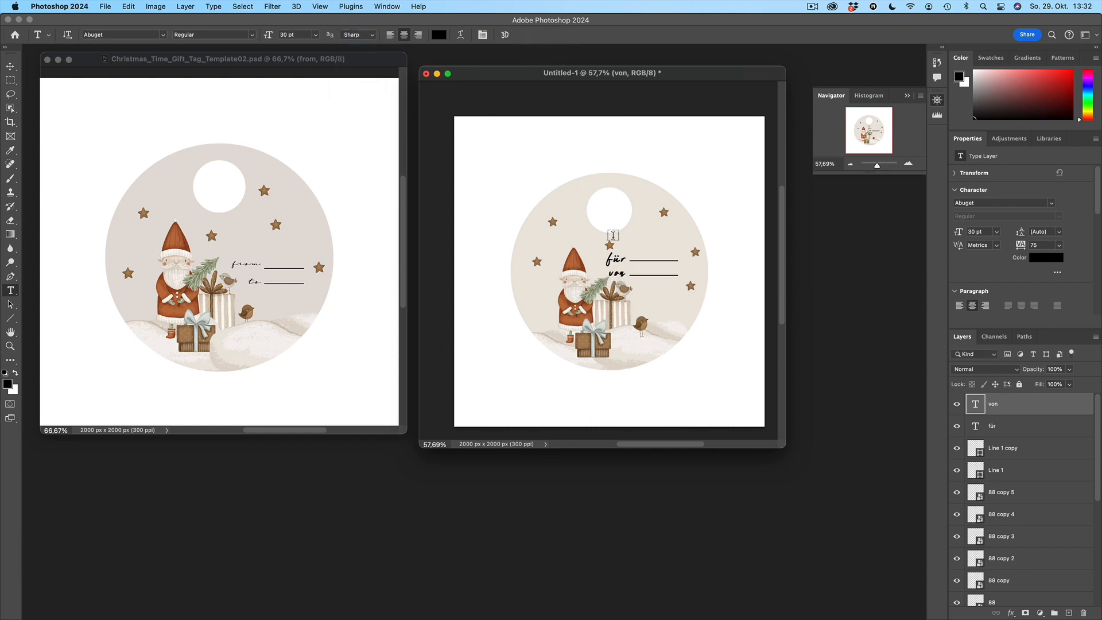
# Step: Set the anti-aliasing of the "für" text to Sharp to match the lower label
pyautogui.doubleClick(617, 259)
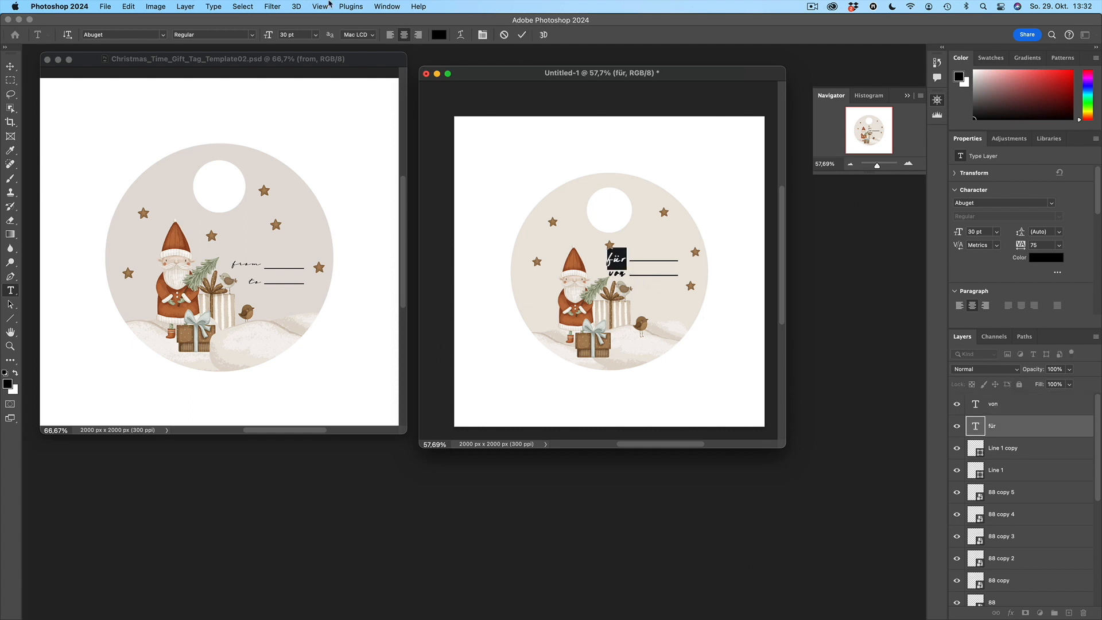
pyautogui.click(367, 35)
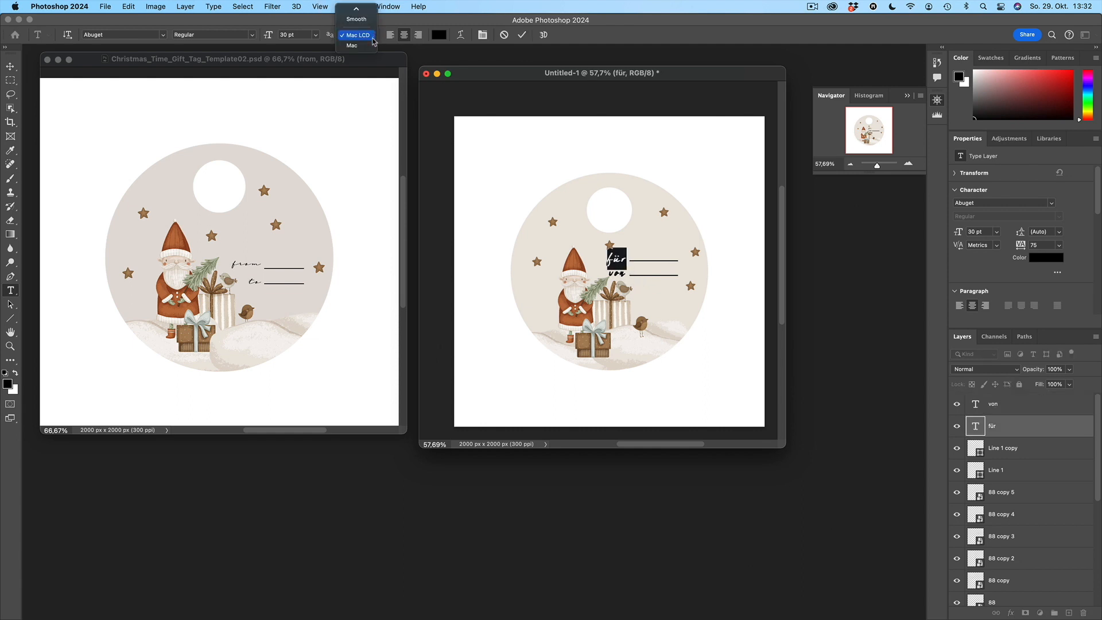
pyautogui.scroll(3, 373, 42)
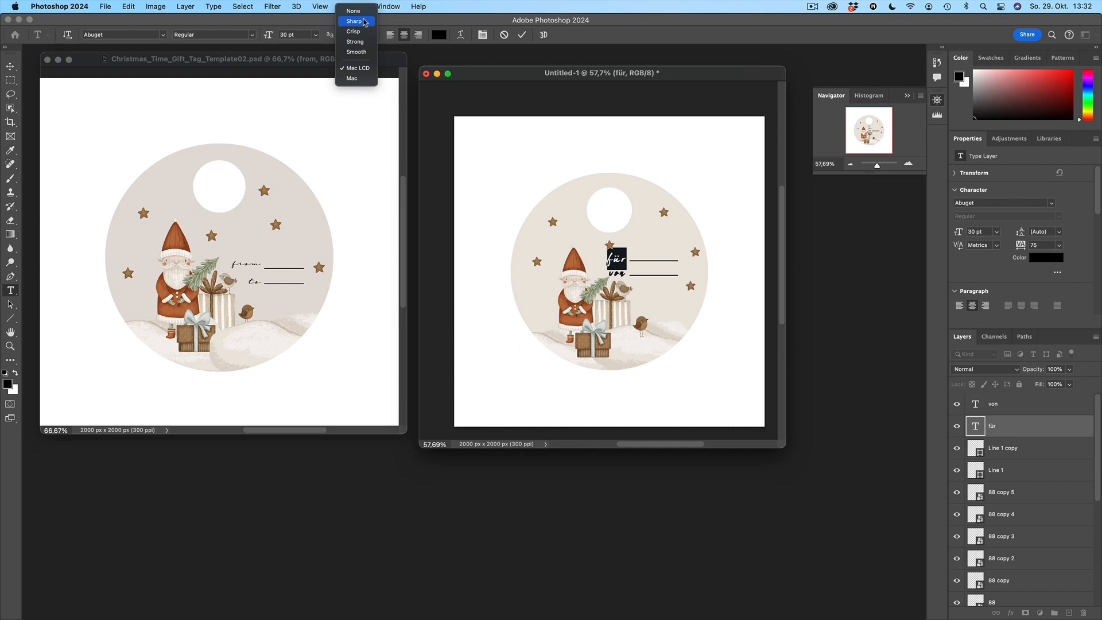
pyautogui.click(364, 21)
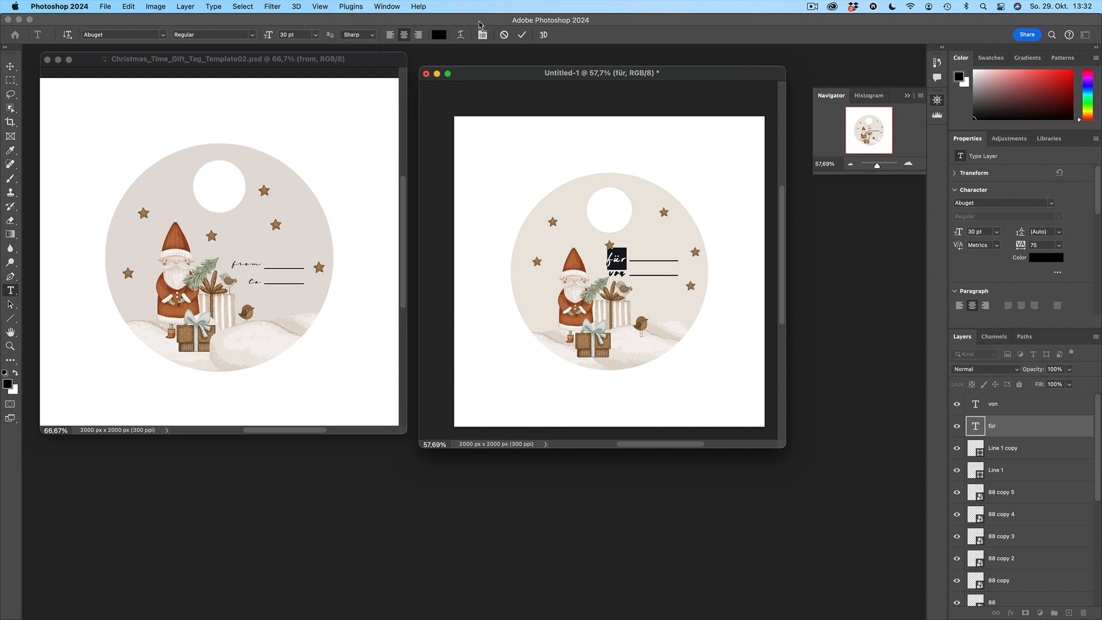
pyautogui.click(522, 34)
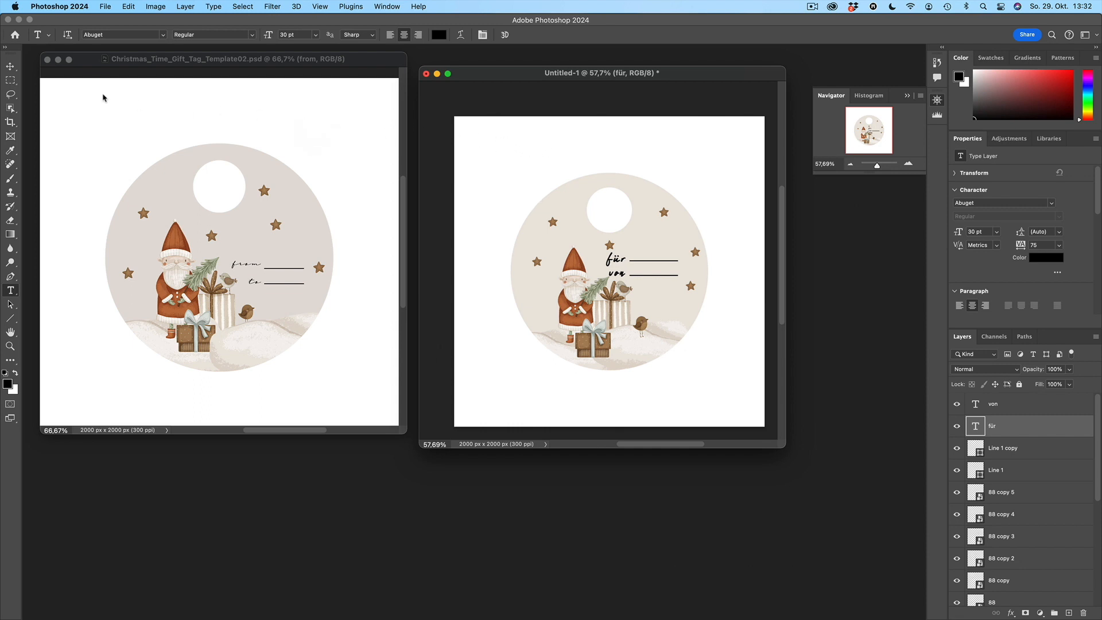
# Step: Shift "für" and its writing line slightly to the right, undoing the accidental move of the tag's base circle
pyautogui.press('v')
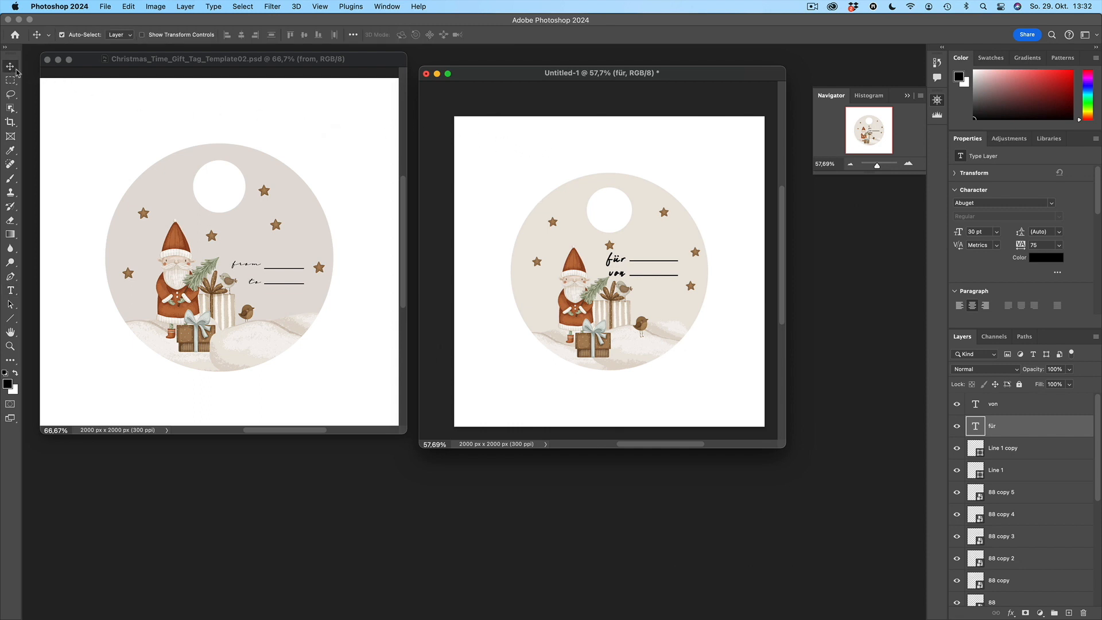
pyautogui.moveTo(653, 265); pyautogui.dragTo(670, 280)
pyautogui.click(662, 276)
pyautogui.press('super+z')
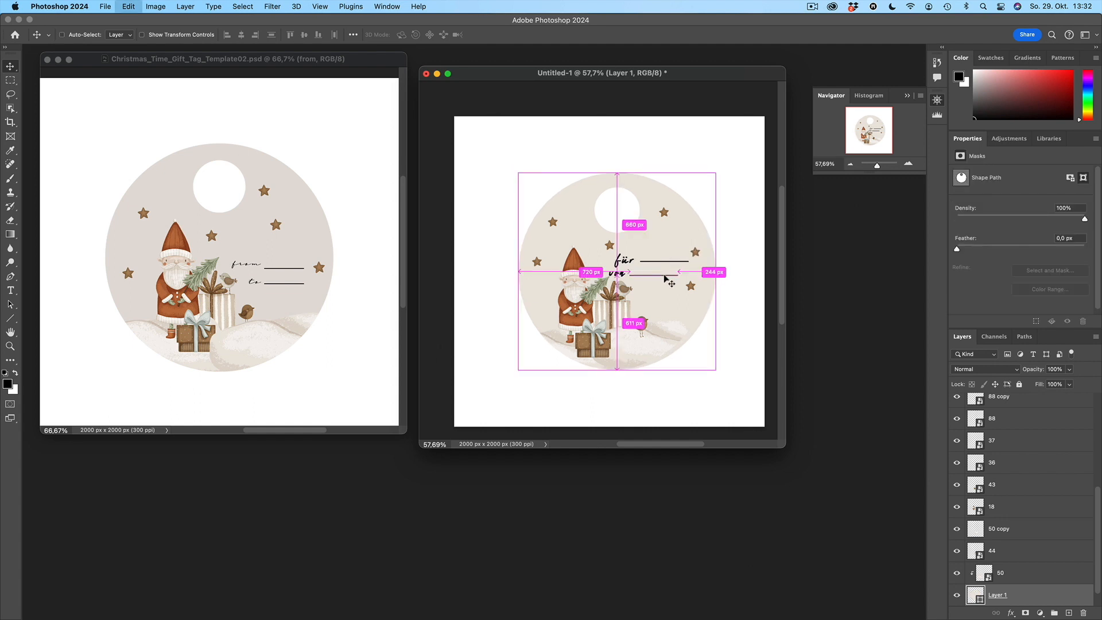
pyautogui.click(717, 279)
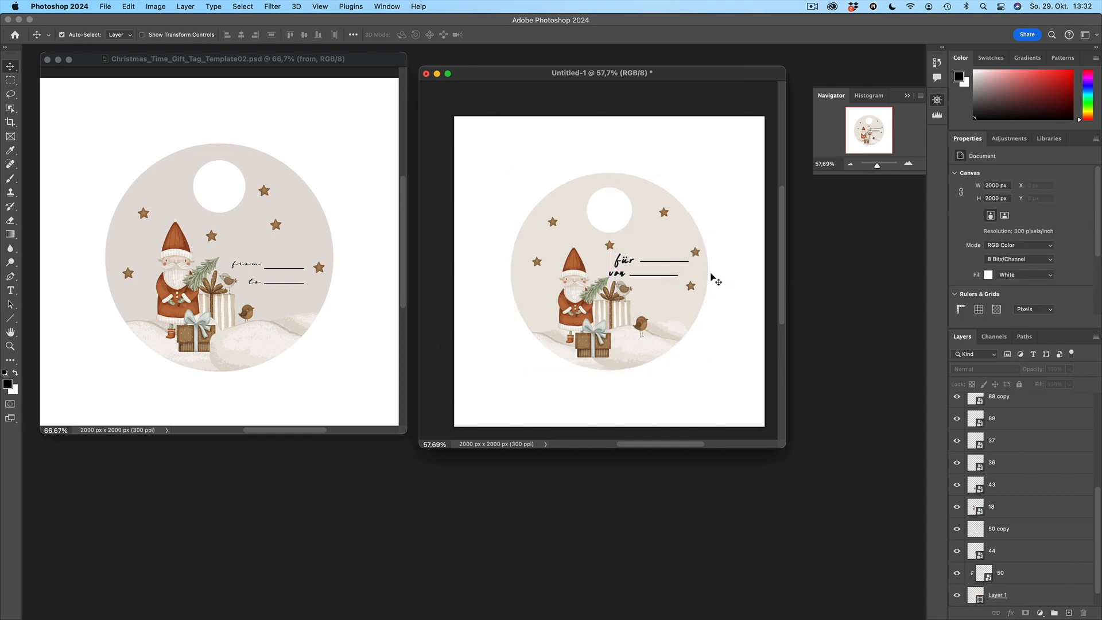
# Step: Shift the lower writing line and "von" to the right so they line up beneath the "für" row
pyautogui.click(666, 280)
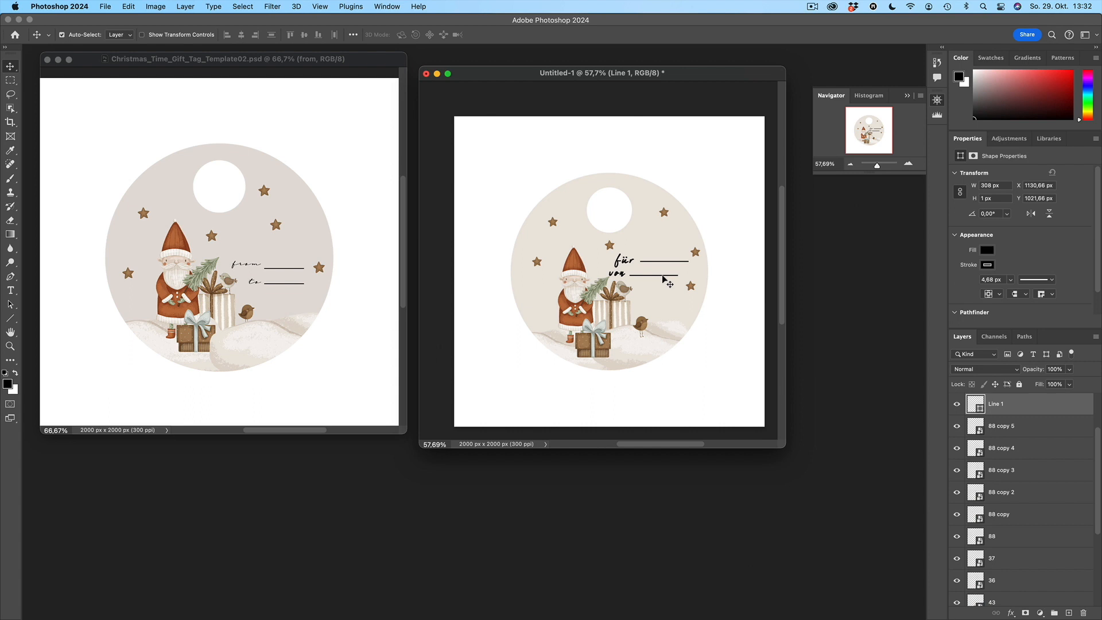
pyautogui.moveTo(661, 277); pyautogui.dragTo(628, 277)
pyautogui.click(618, 277)
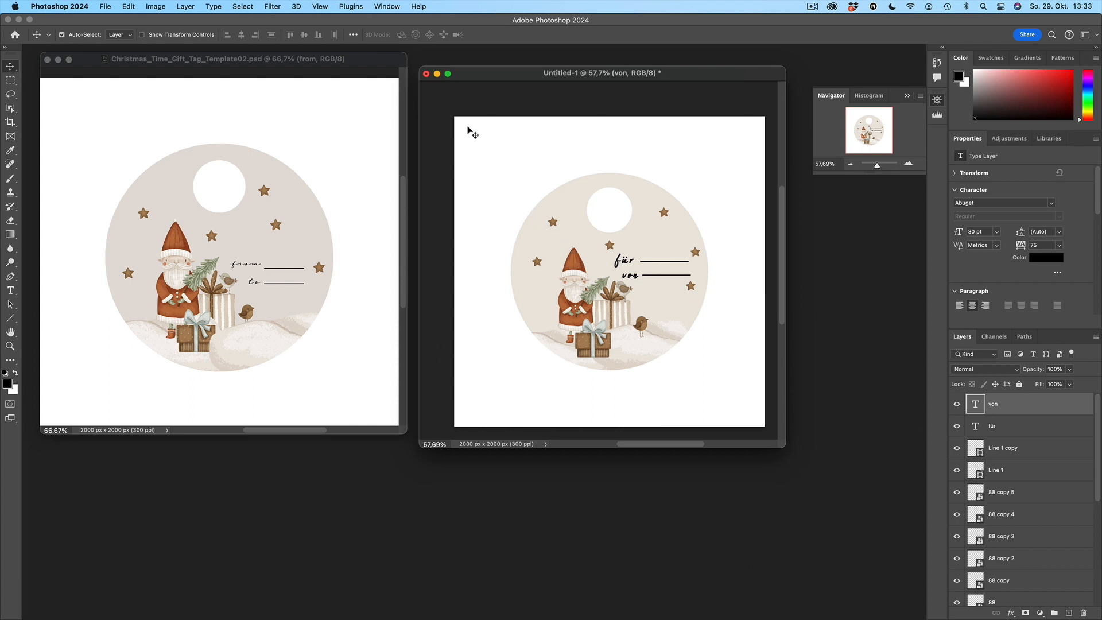
# Step: Select all elements of the tag and combine their layers, except the background, into one group
pyautogui.moveTo(461, 124); pyautogui.dragTo(754, 416)
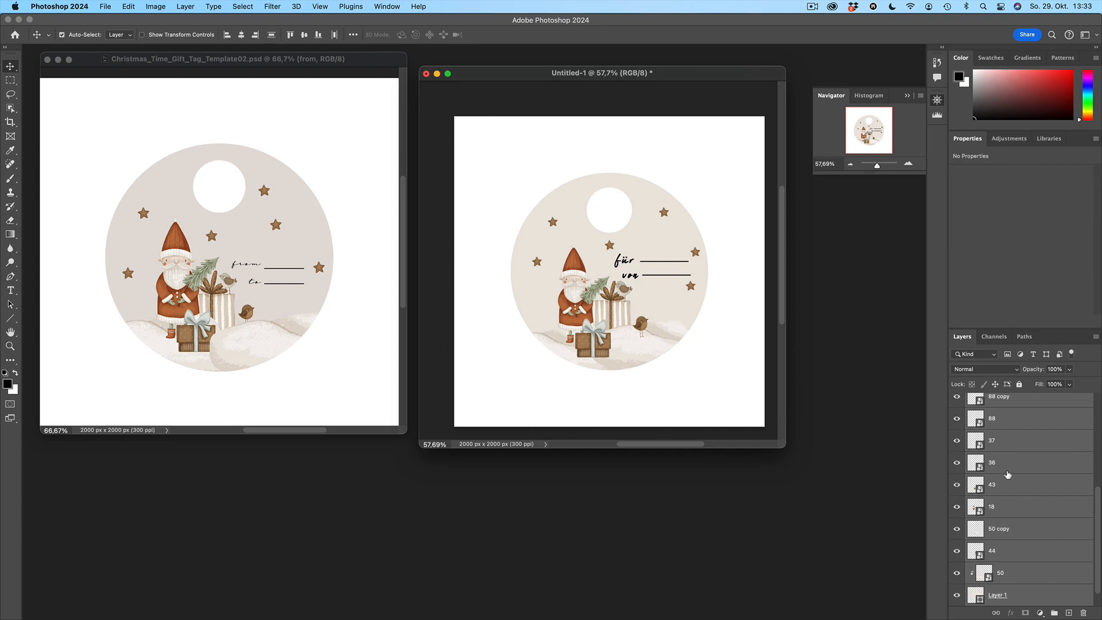
pyautogui.press('super+g')
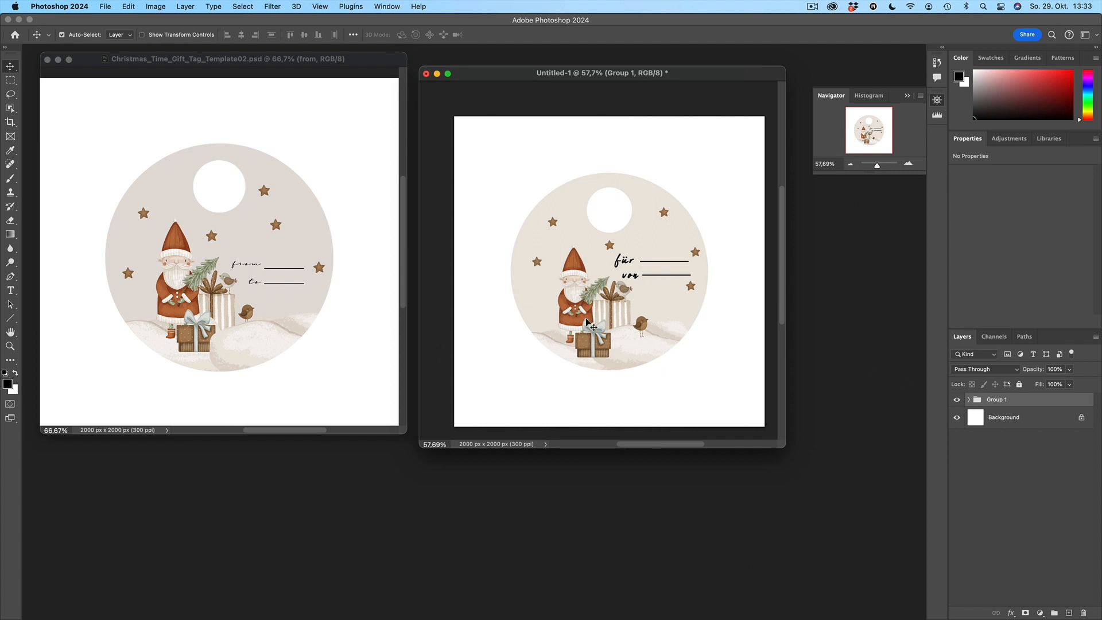
# Step: Create a new A4 portrait print document at 300 ppi in RGB Color, and enlarge its window to show the whole page
pyautogui.press('super+c')
pyautogui.press('super+n')
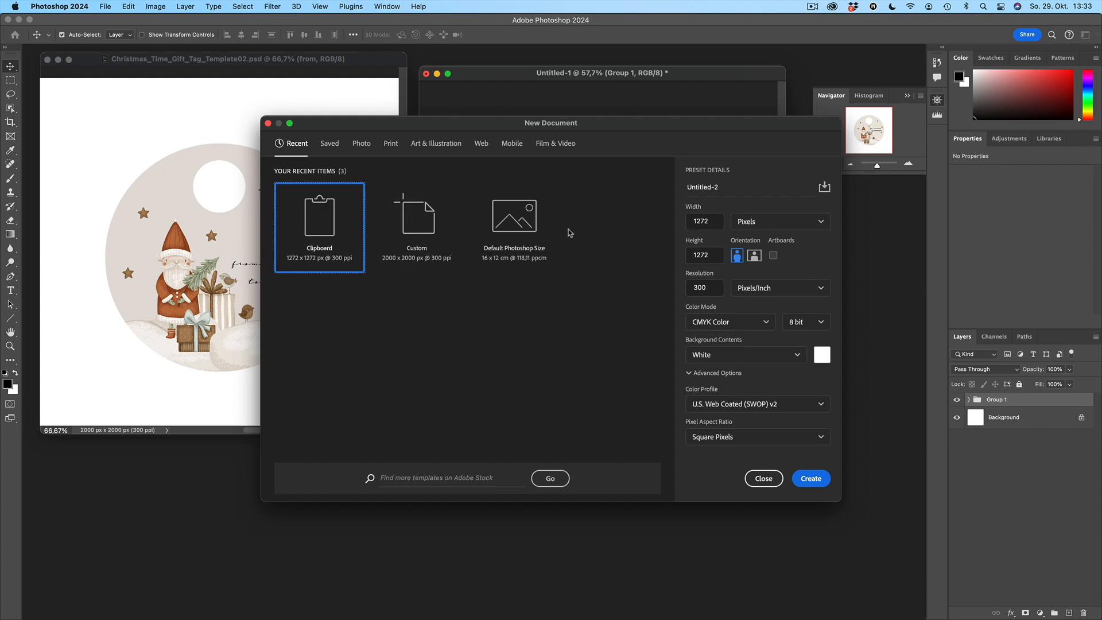
pyautogui.click(389, 147)
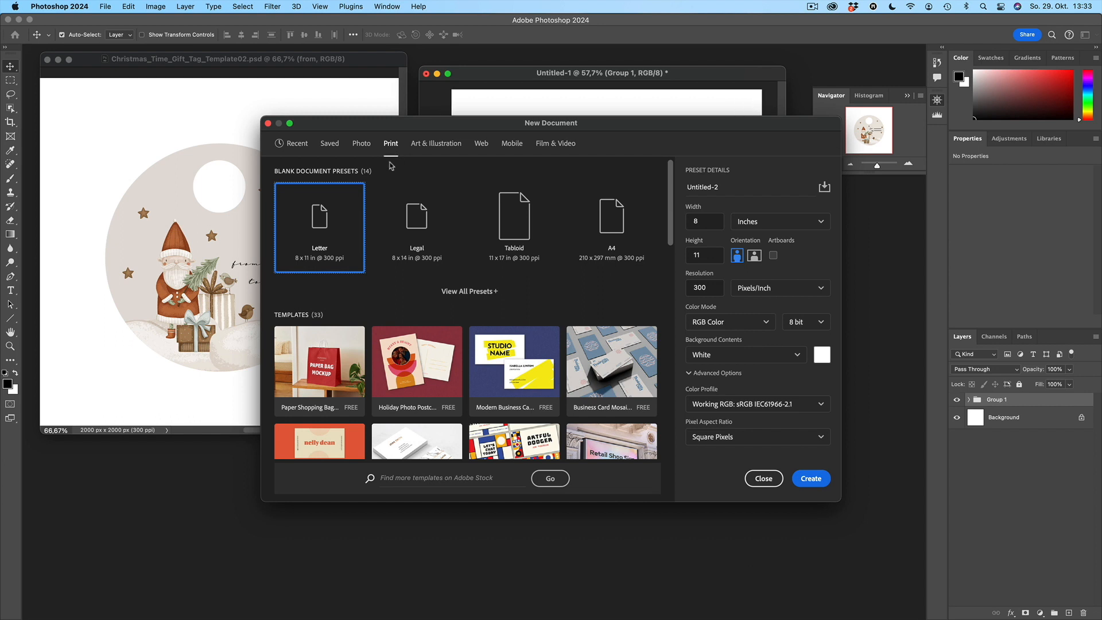
pyautogui.click(603, 219)
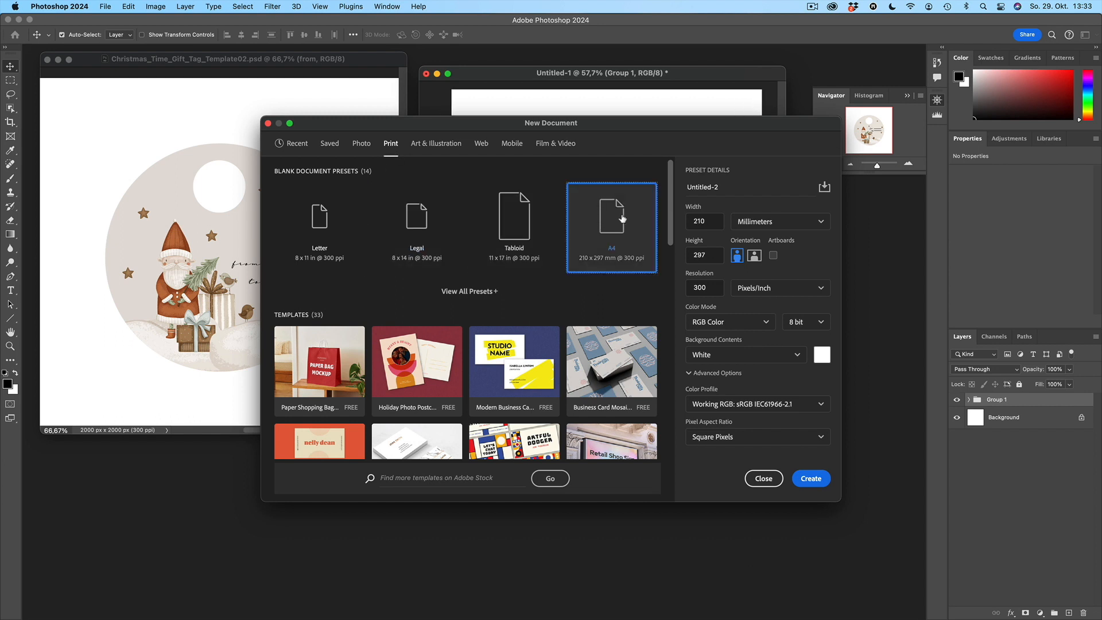
pyautogui.click(810, 478)
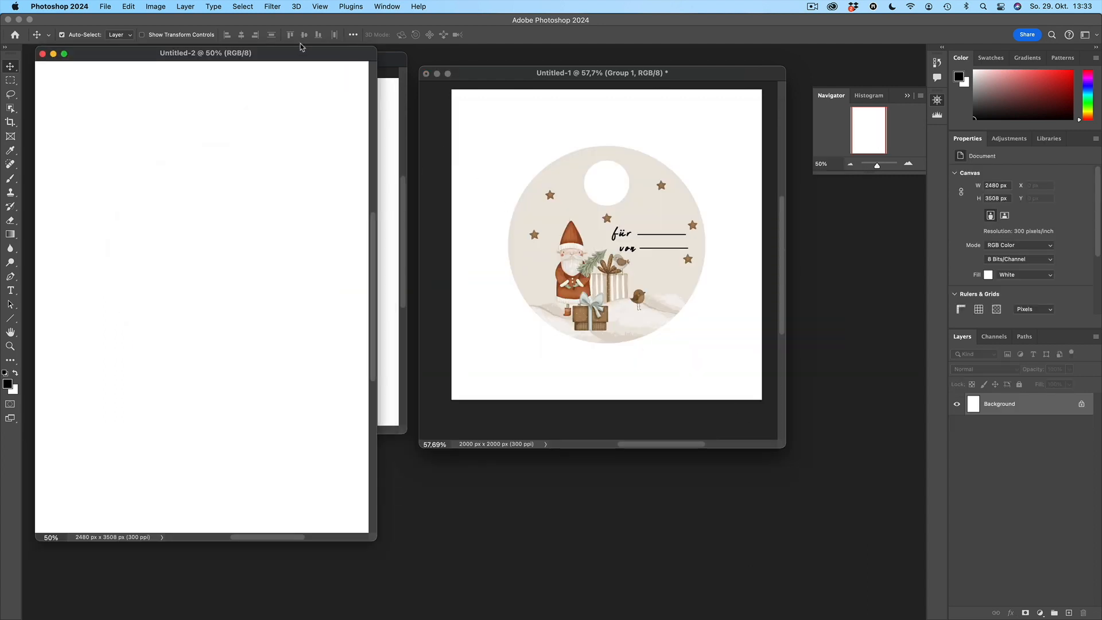
pyautogui.moveTo(300, 53); pyautogui.dragTo(448, 59)
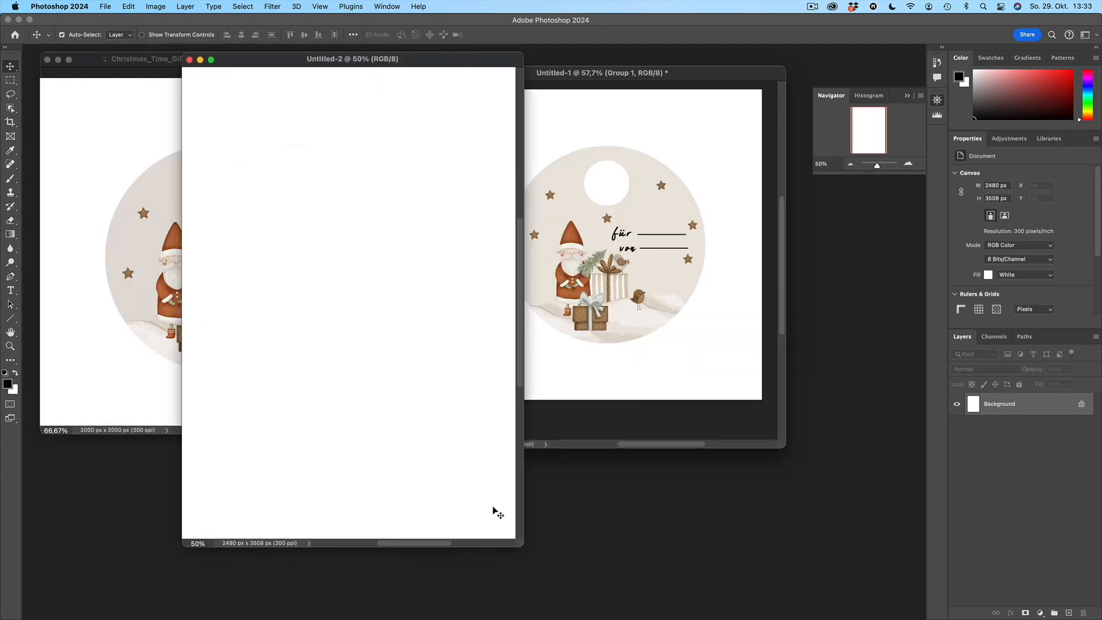
pyautogui.moveTo(521, 545); pyautogui.dragTo(569, 575)
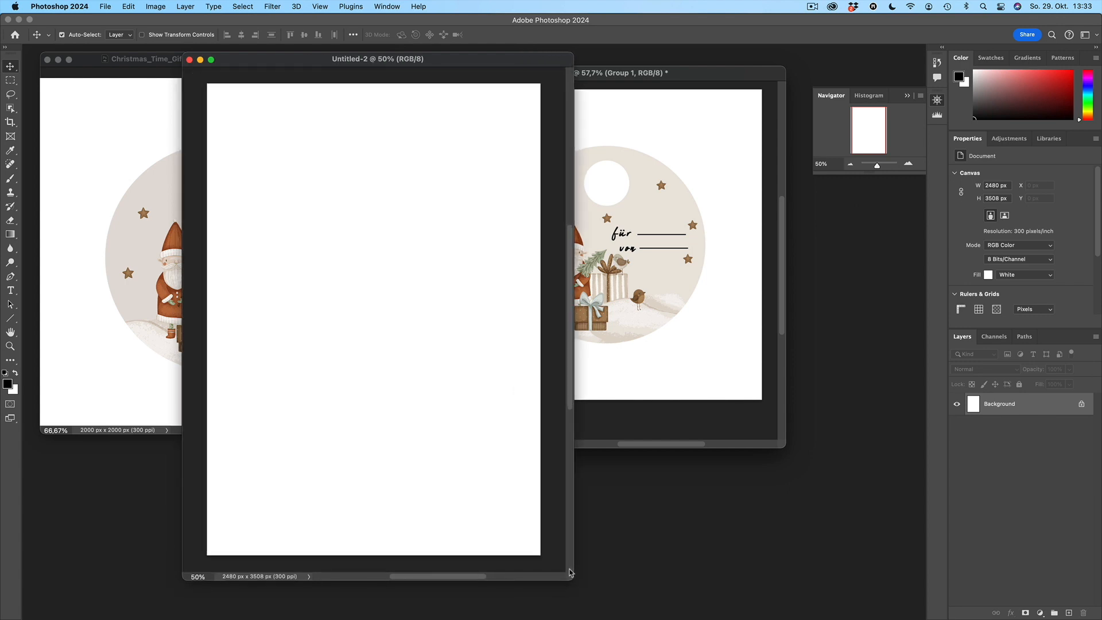
# Step: Copy the tag group from the original tag document onto the A4 page
pyautogui.click(674, 72)
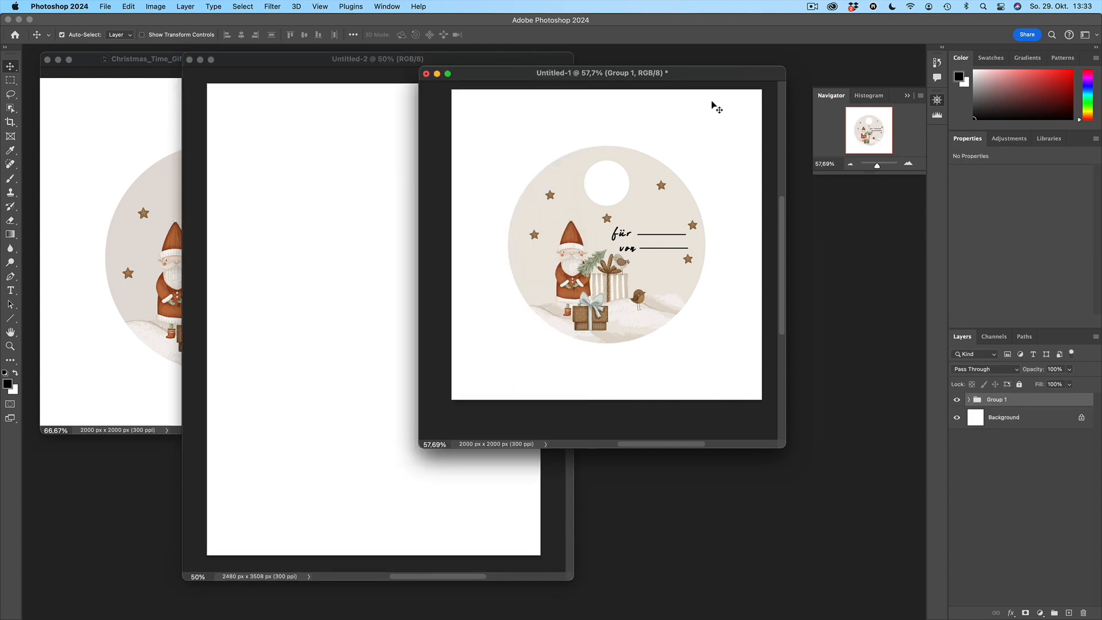
pyautogui.moveTo(980, 402); pyautogui.dragTo(340, 314)
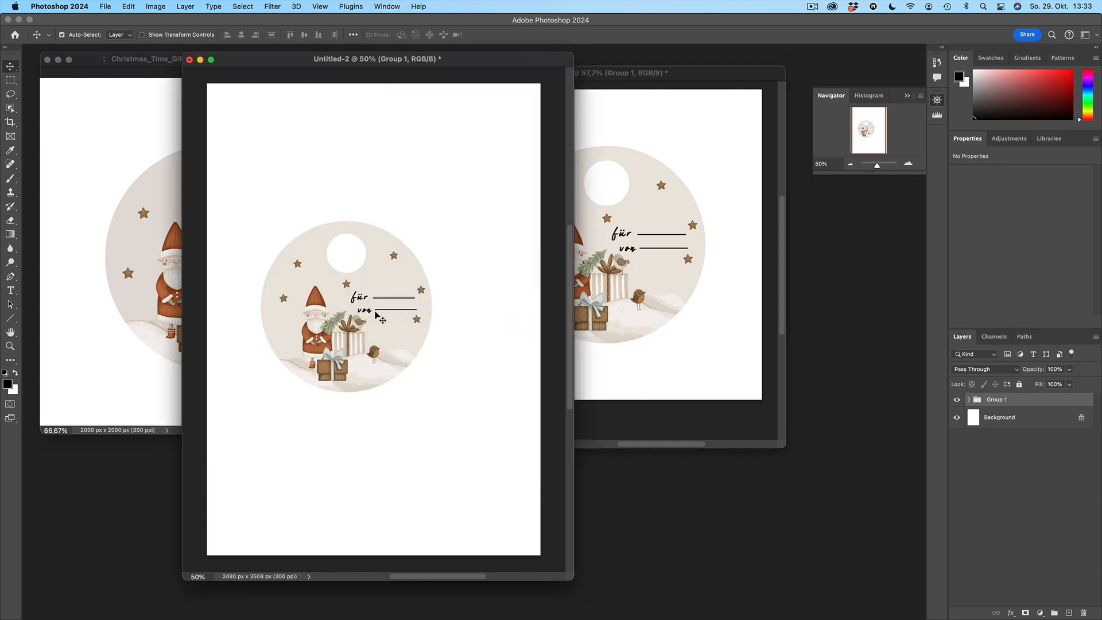
# Step: Try merging the copied tag group on the A4 page into a single layer
pyautogui.click(969, 400)
pyautogui.rightClick(994, 407)
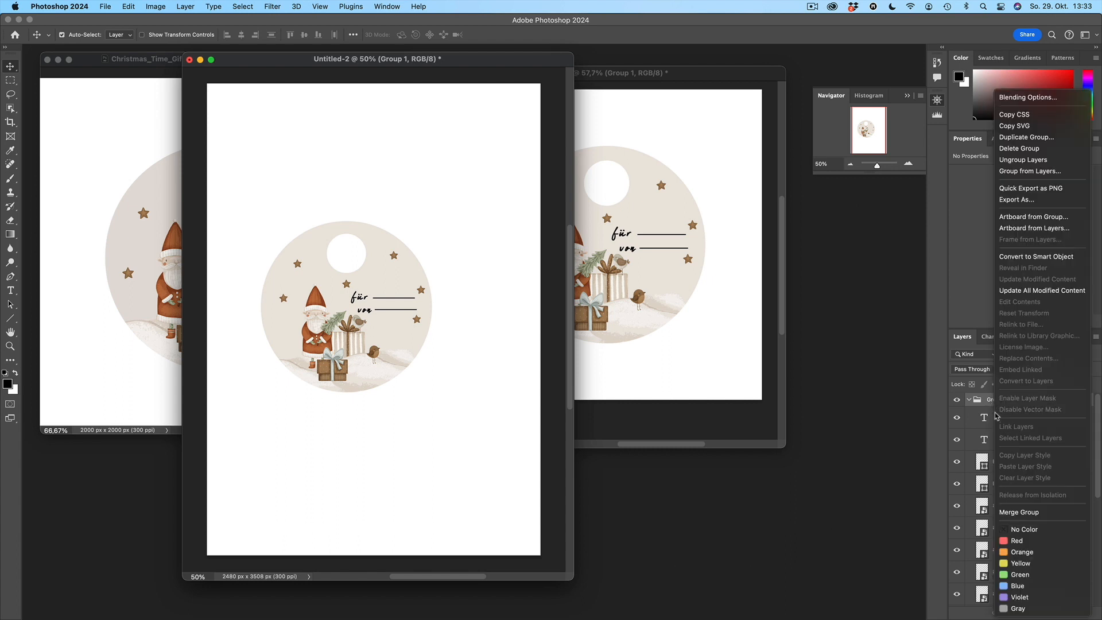
pyautogui.click(1022, 514)
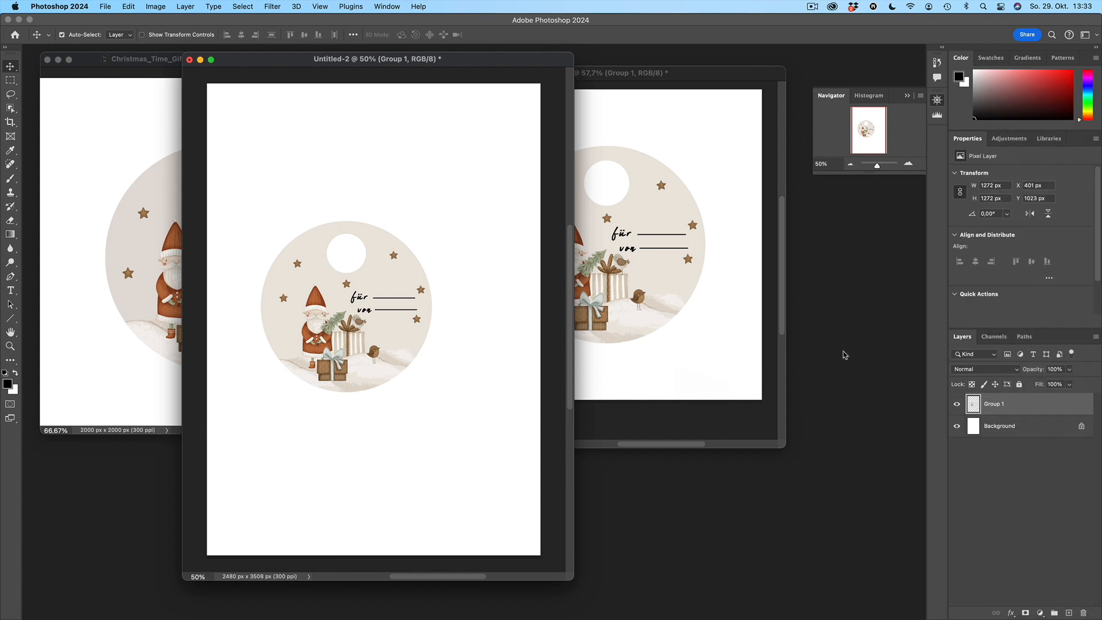
# Step: Review the separate layers inside the original document's tag group, and merge the tag copy in the A4 document into one layer
pyautogui.click(702, 345)
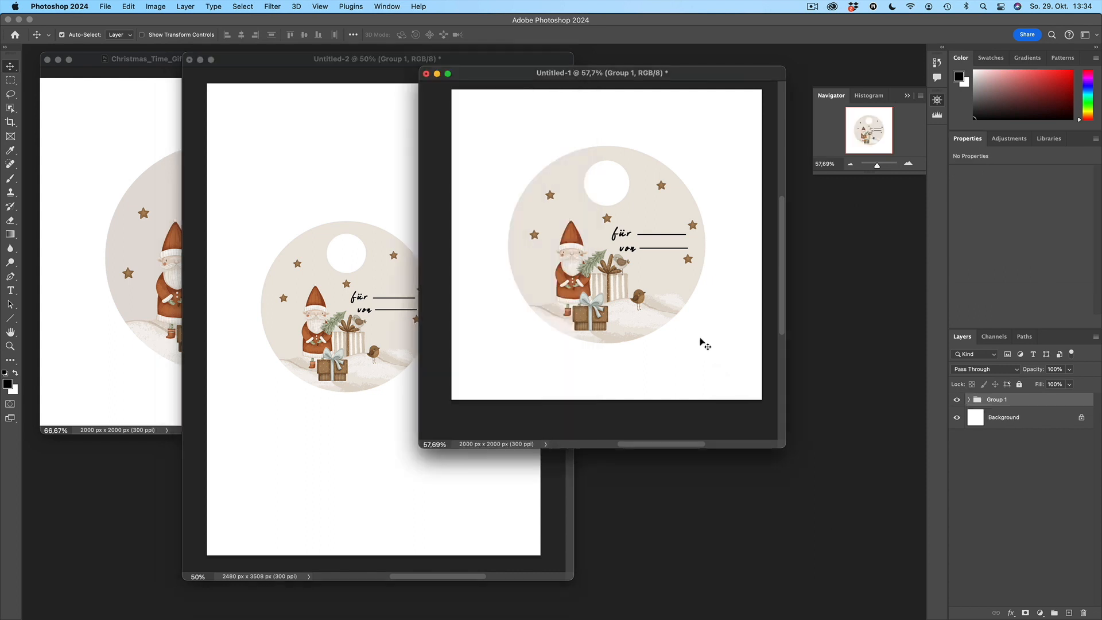
pyautogui.click(968, 400)
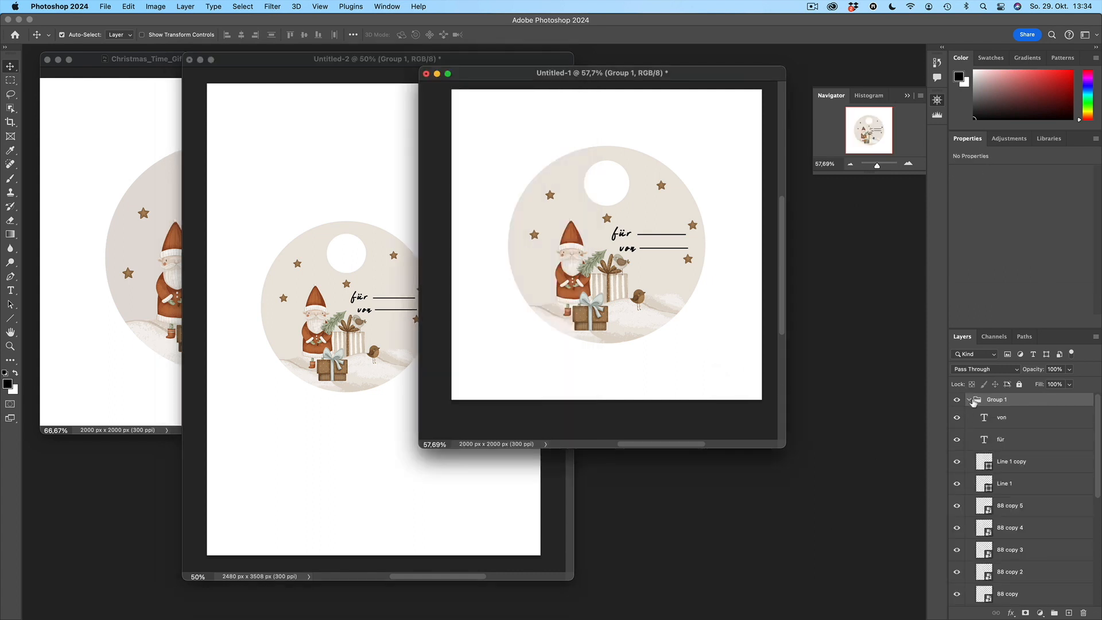
pyautogui.click(969, 401)
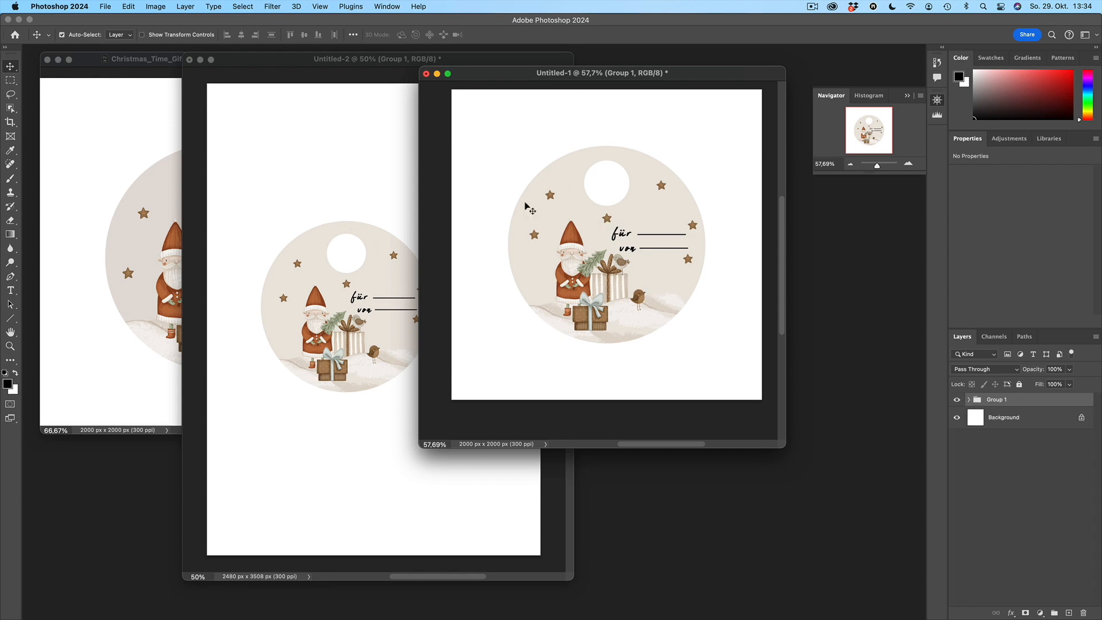
pyautogui.moveTo(374, 62); pyautogui.dragTo(518, 60)
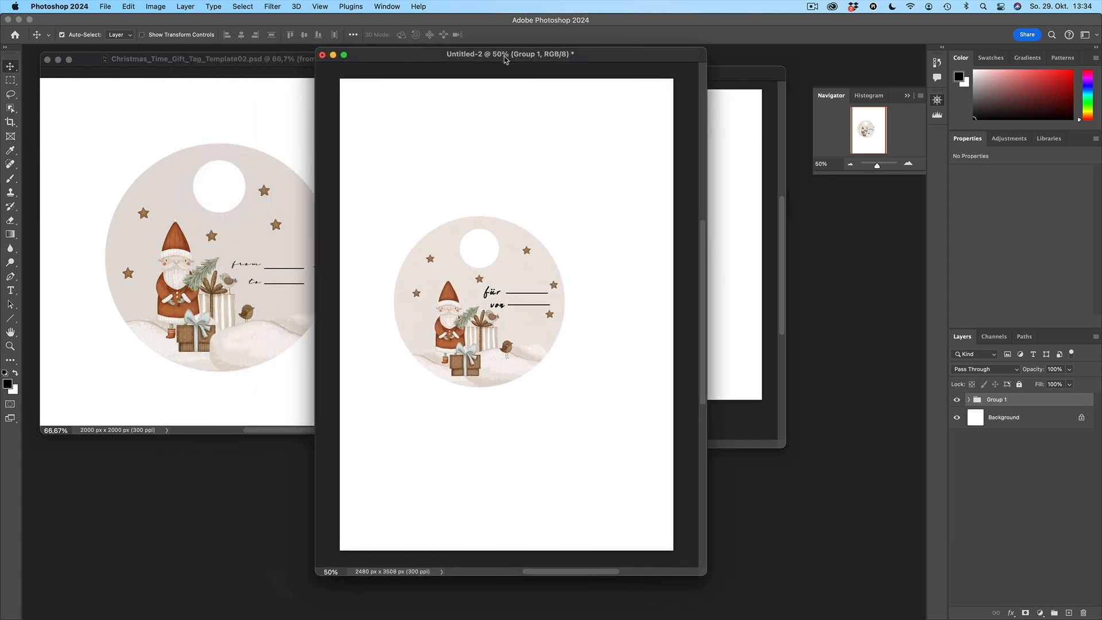
pyautogui.press('super+e')
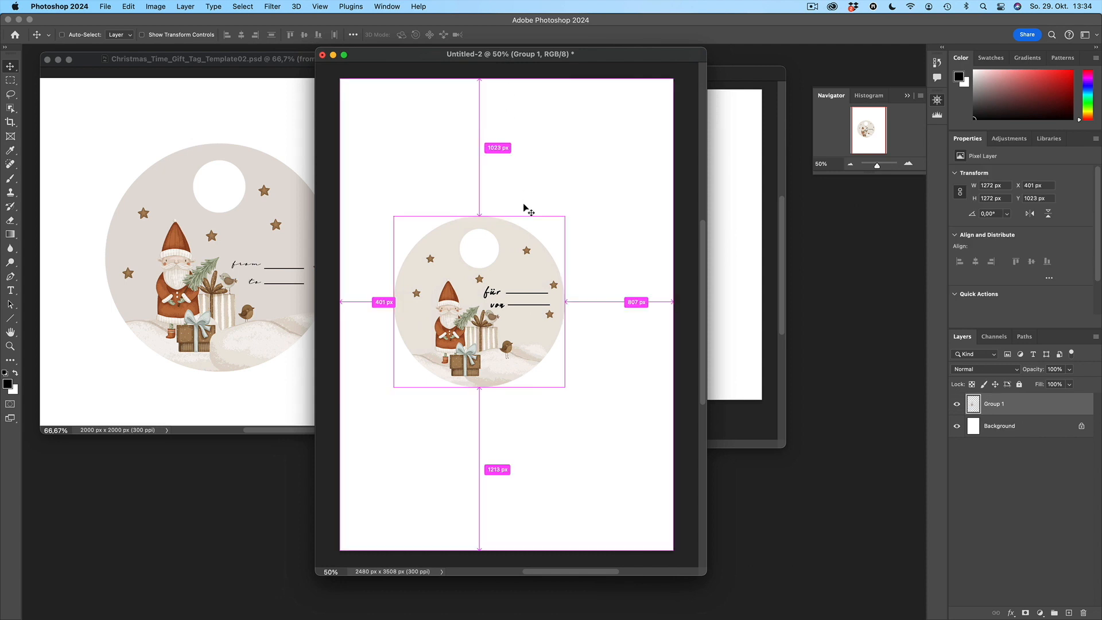
pyautogui.press('super+t')
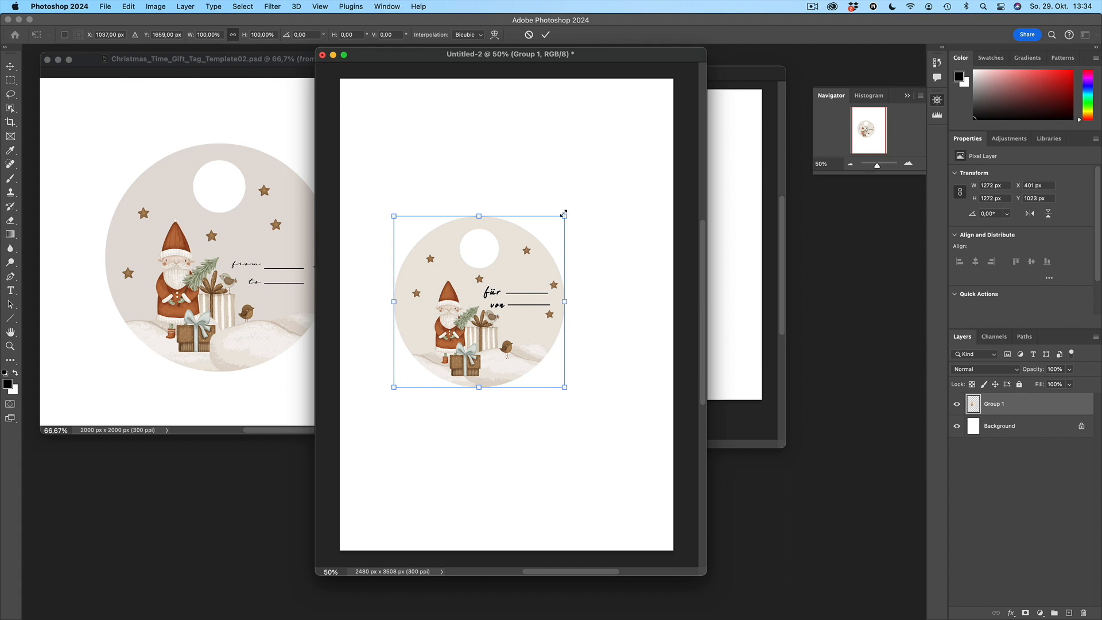
pyautogui.moveTo(564, 214); pyautogui.dragTo(552, 228)
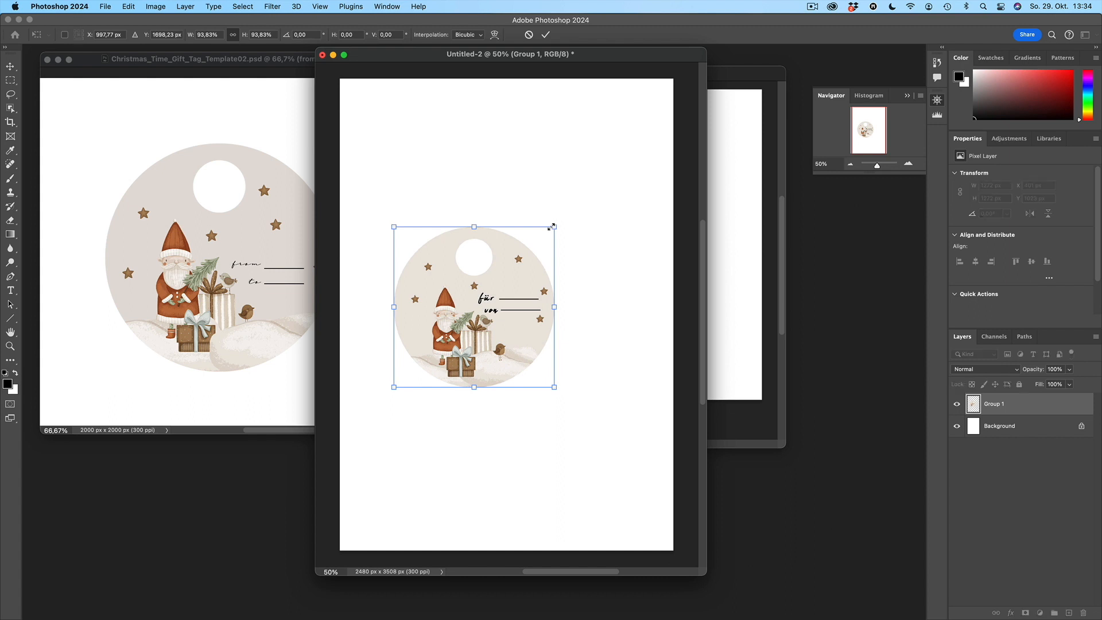
pyautogui.click(528, 36)
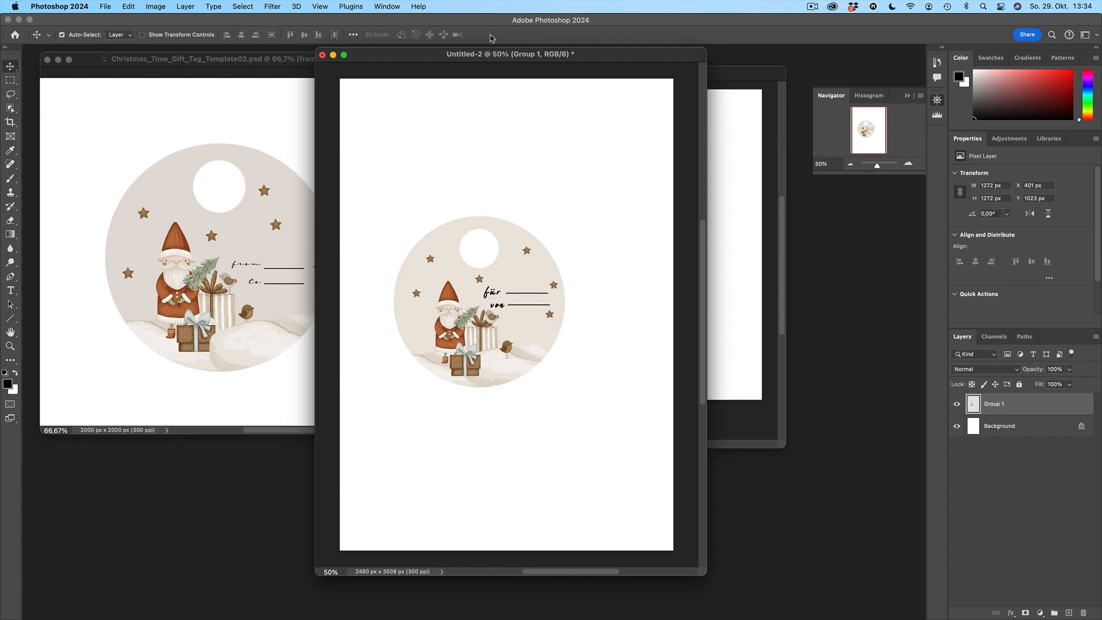
# Step: Show the rulers in the A4 document and set their units to centimeters
pyautogui.click(320, 7)
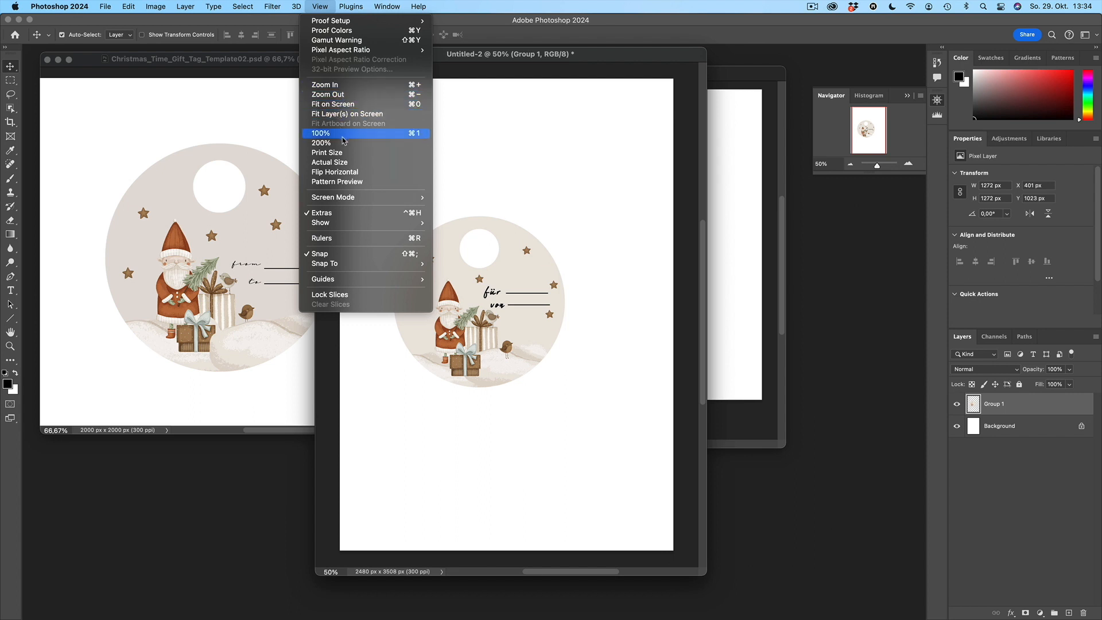
pyautogui.click(341, 237)
pyautogui.rightClick(421, 70)
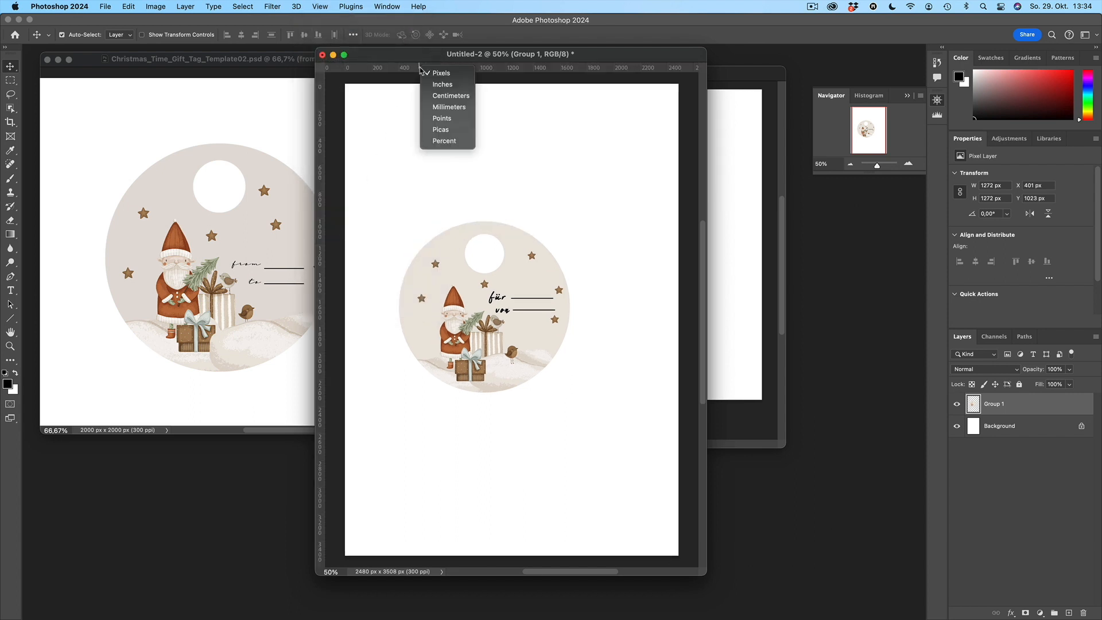
pyautogui.click(450, 96)
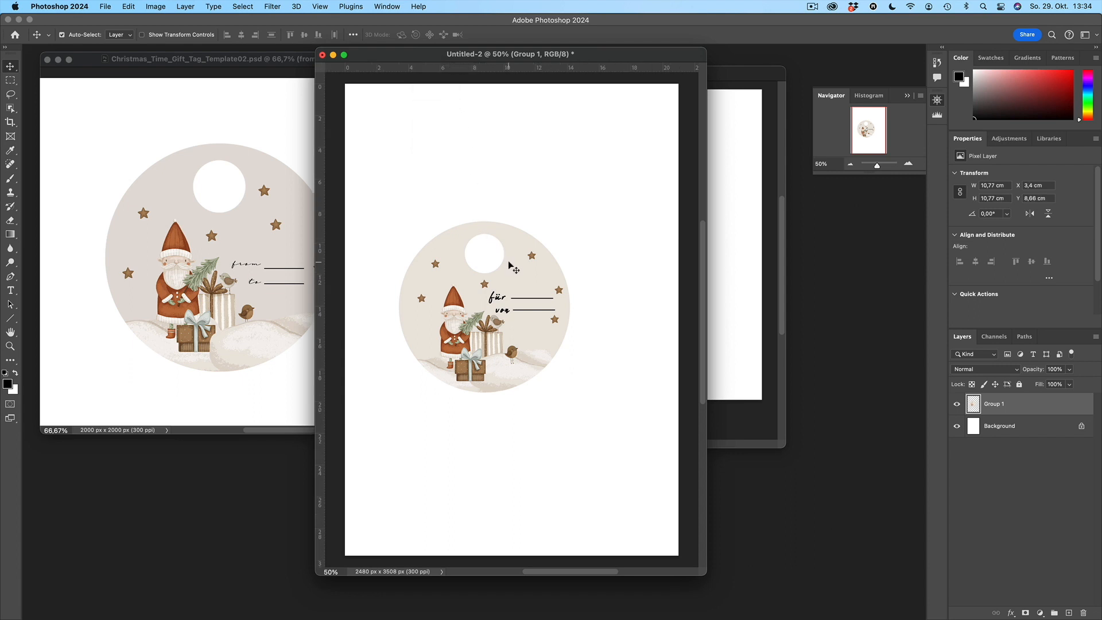
# Step: Scale the tag proportionally to about 7.6 cm wide and place it in the upper-left area of the A4 page
pyautogui.press('super+t')
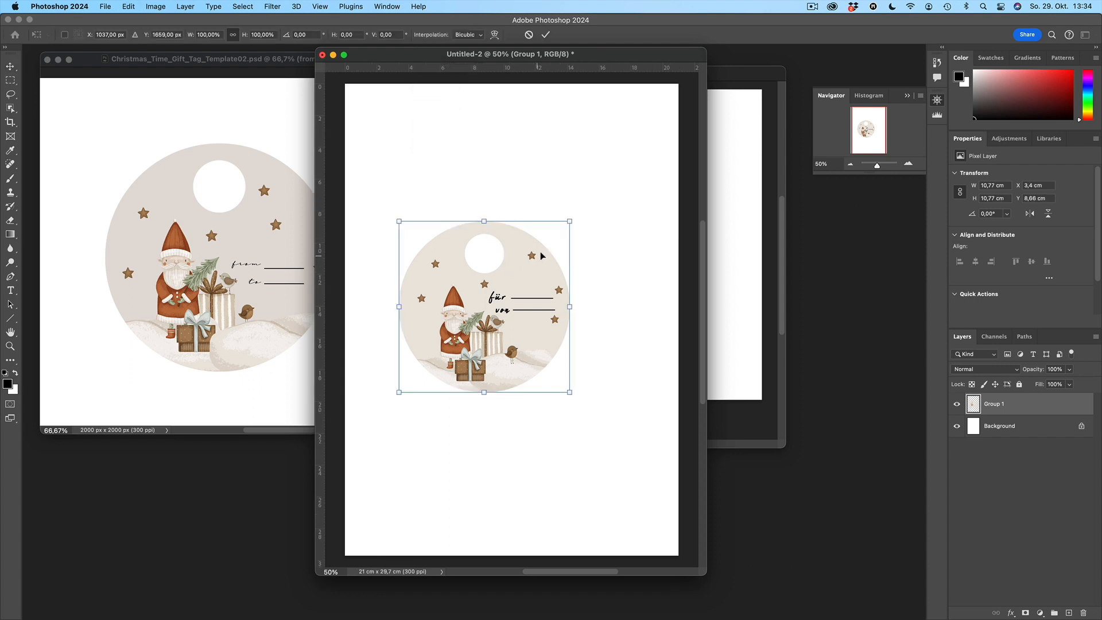
pyautogui.moveTo(570, 222); pyautogui.dragTo(520, 273)
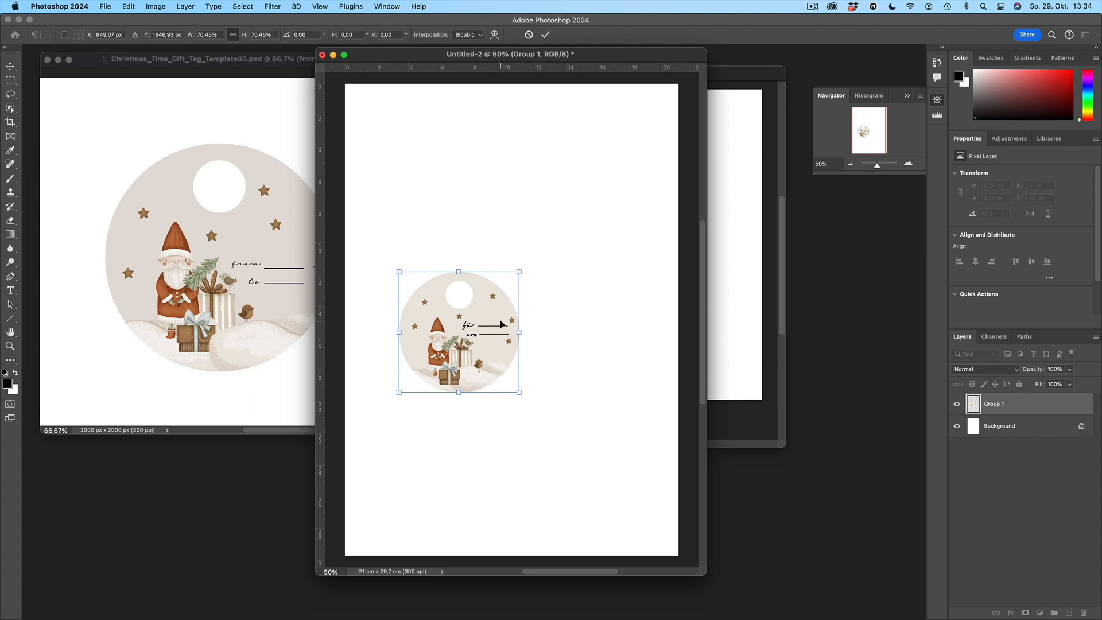
pyautogui.moveTo(501, 324); pyautogui.dragTo(494, 171)
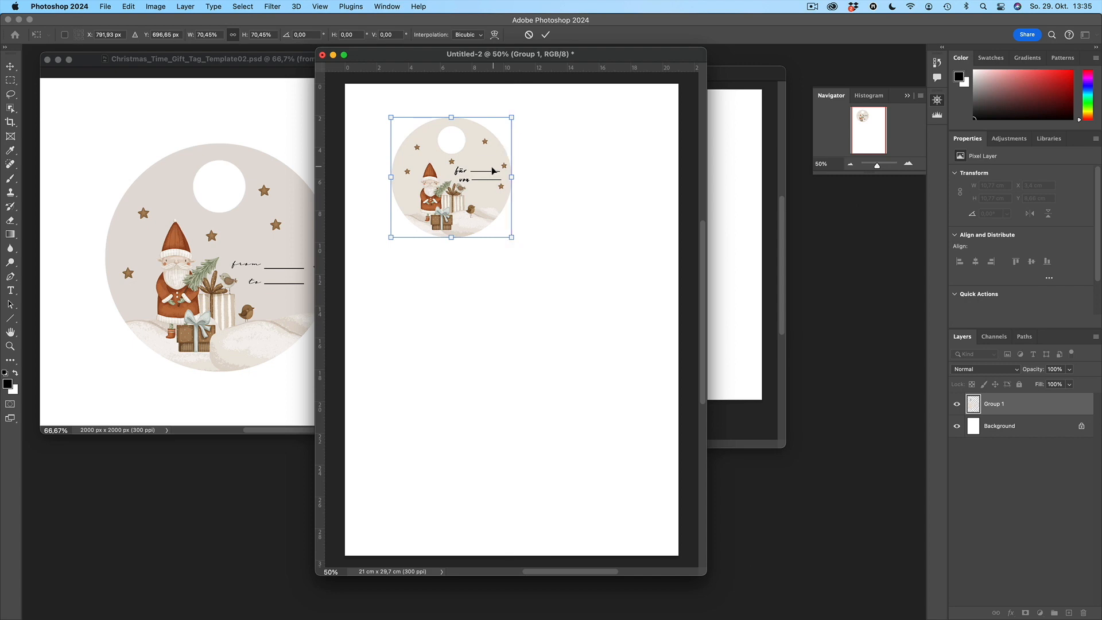
pyautogui.press('Return')
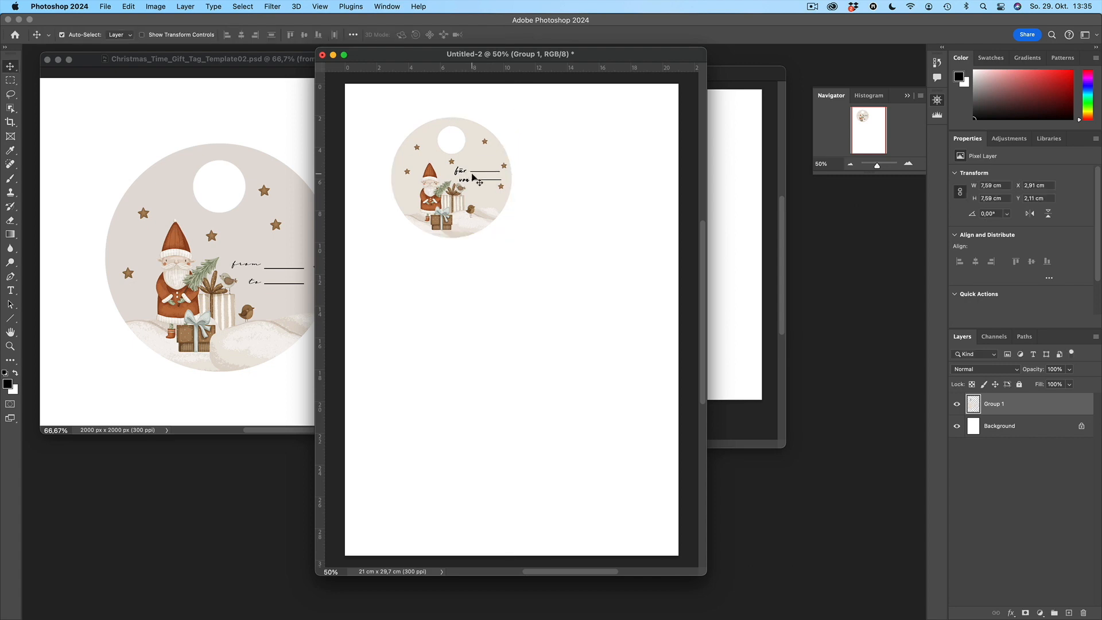
# Step: Duplicate the tag beside the first one in the same row, and shift both tags slightly left to centre them on the page
pyautogui.moveTo(474, 178); pyautogui.dragTo(601, 179)
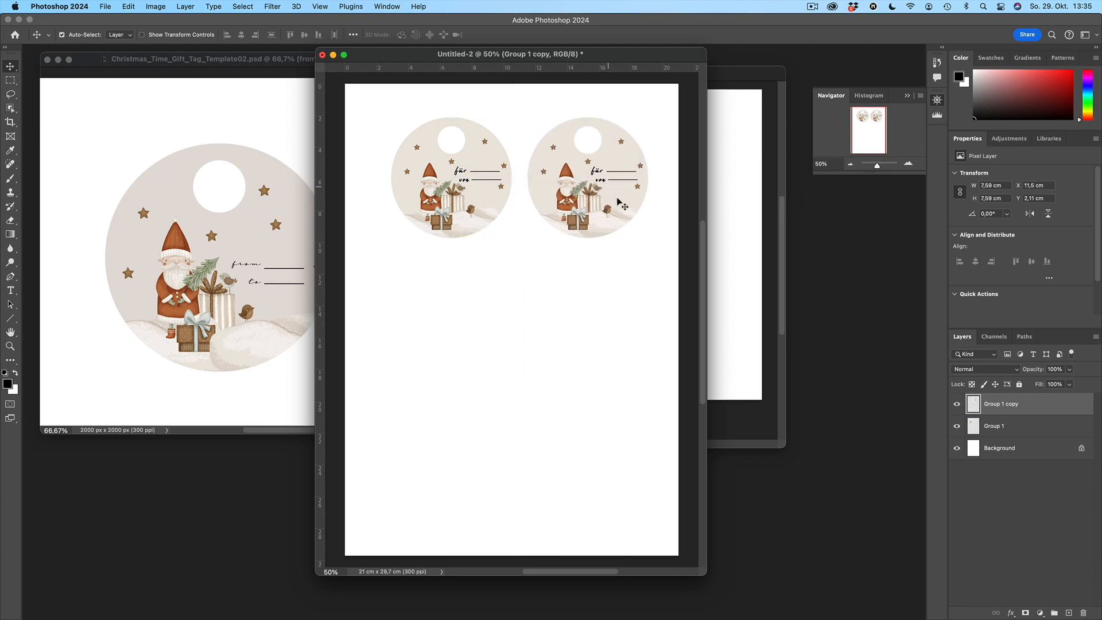
pyautogui.moveTo(668, 243); pyautogui.dragTo(338, 110)
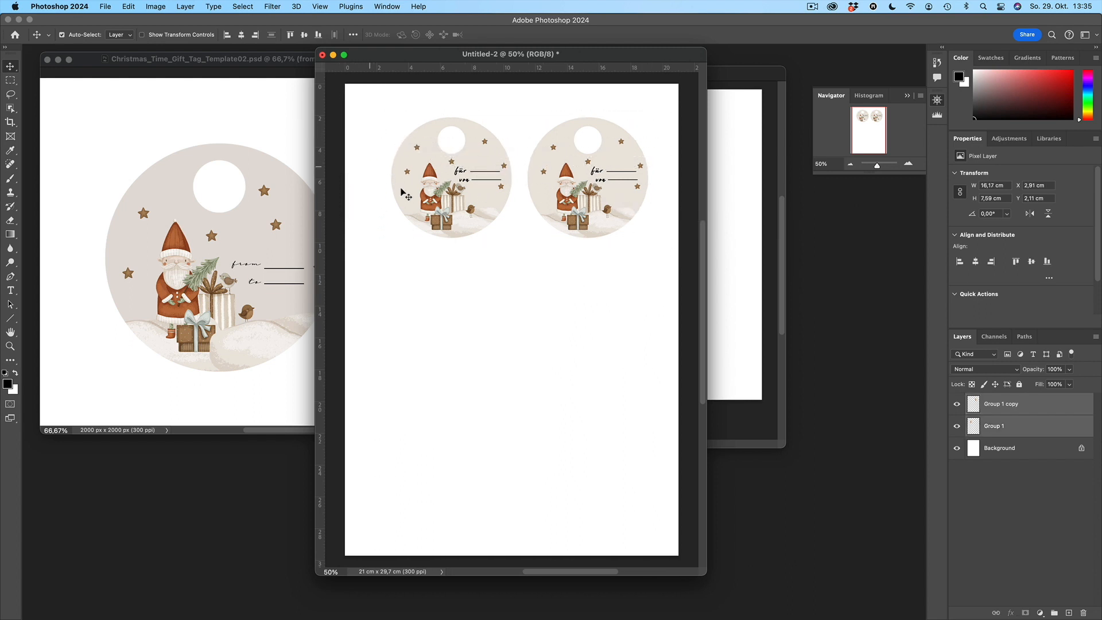
pyautogui.moveTo(439, 201); pyautogui.dragTo(434, 200)
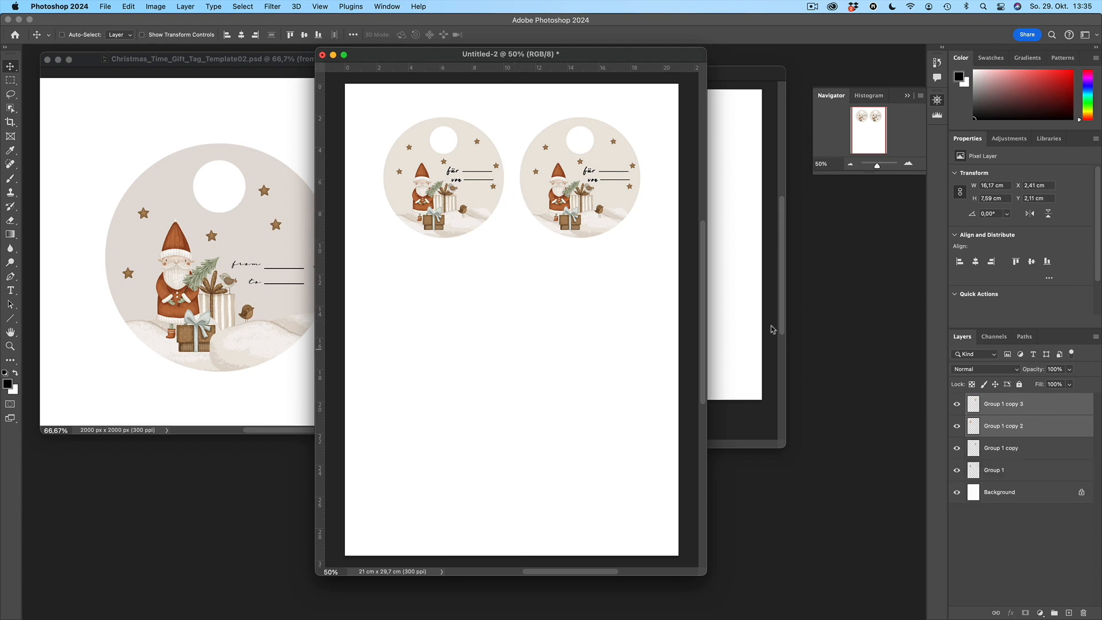
# Step: Duplicate the row of two tags twice further down the page to make three evenly spaced rows
pyautogui.press('super+j')
pyautogui.moveTo(615, 195); pyautogui.dragTo(611, 442)
pyautogui.press('super+j')
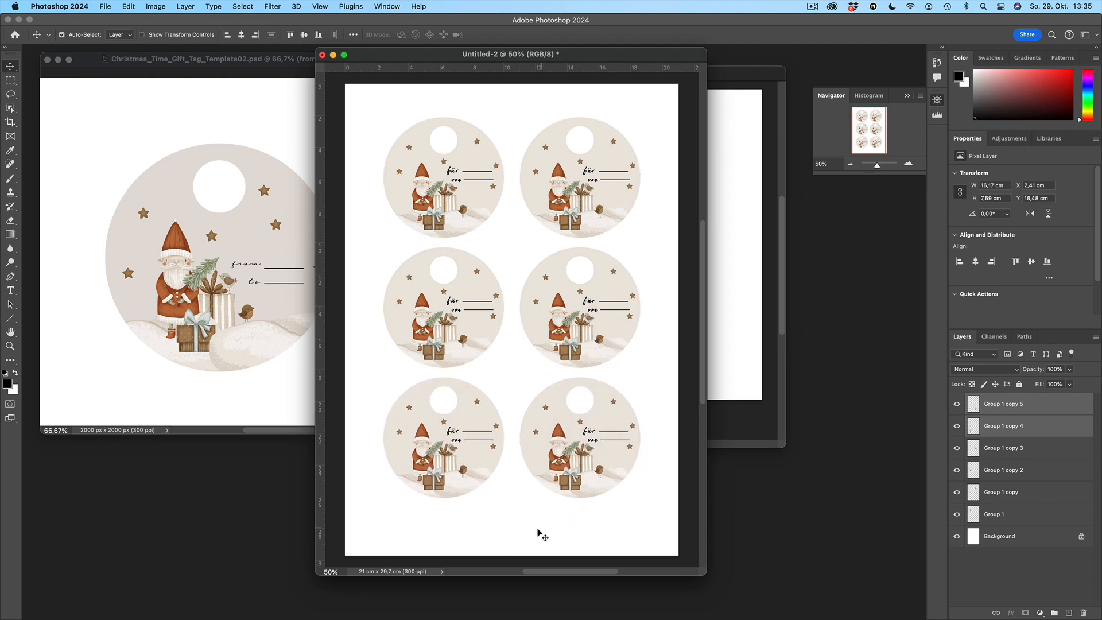